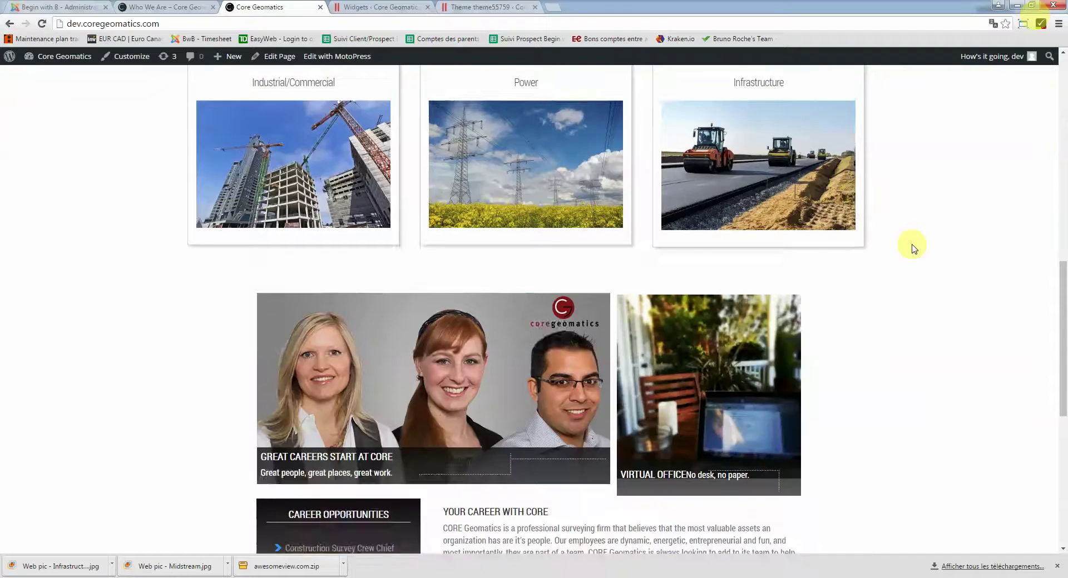
Switch to the Widgets page, log out from the account menu, and sign back in
scroll(914, 249, up, 4)
scroll(914, 248, up, 10)
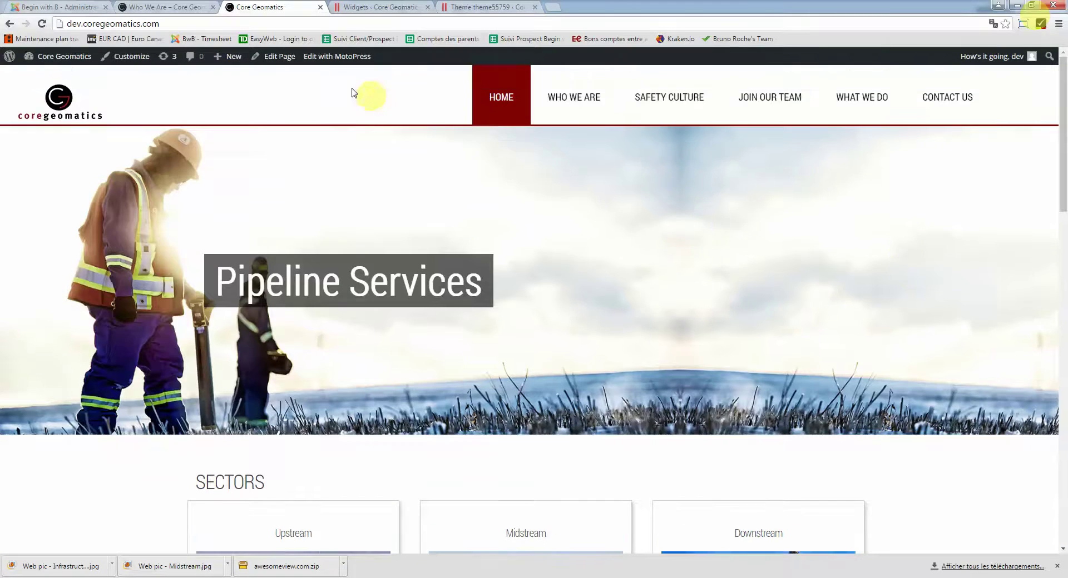
mouse_move(239, 73)
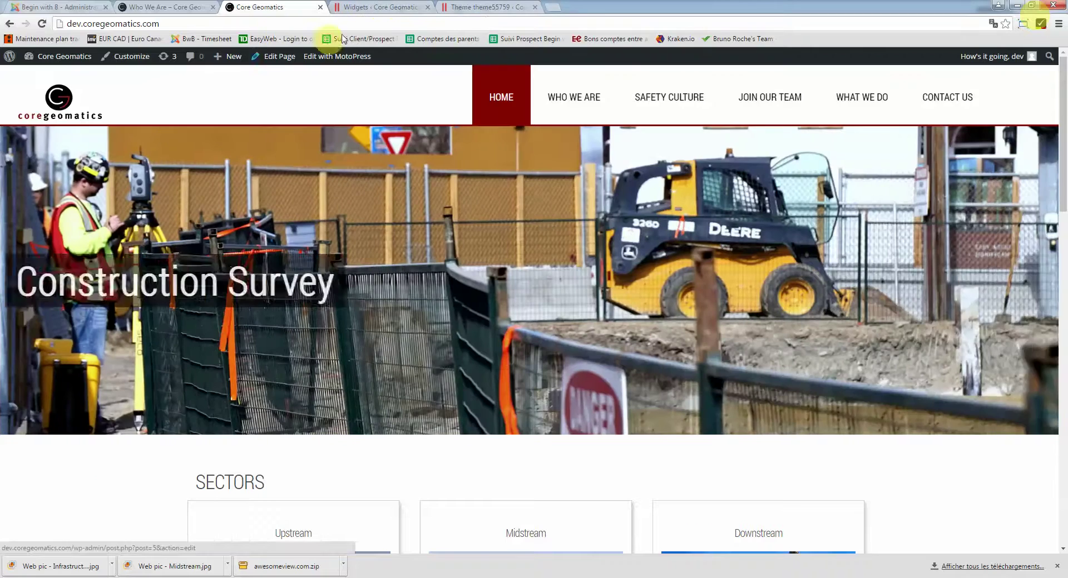
click(361, 8)
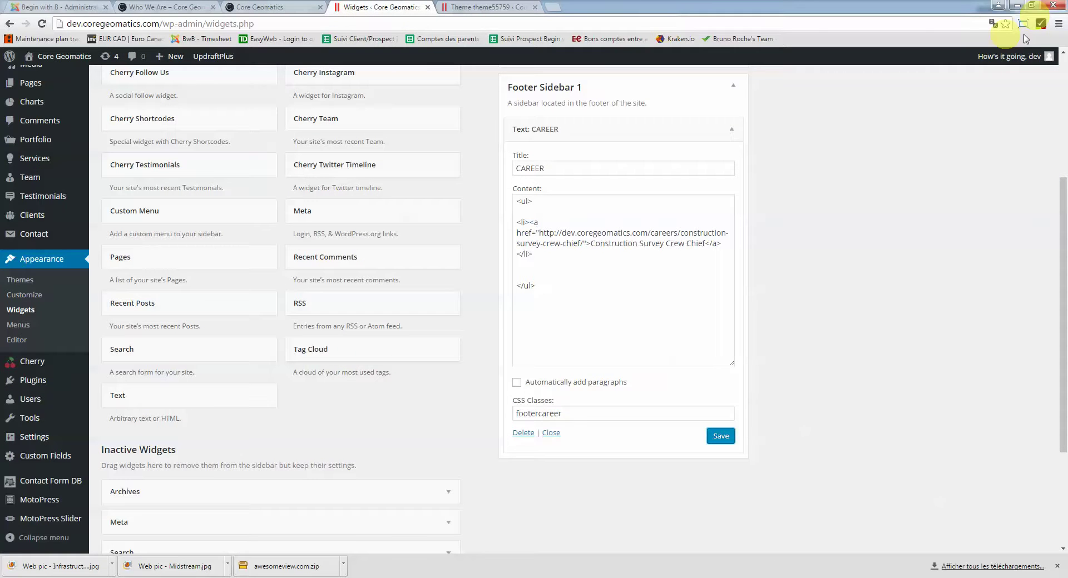
mouse_move(1026, 56)
click(1022, 105)
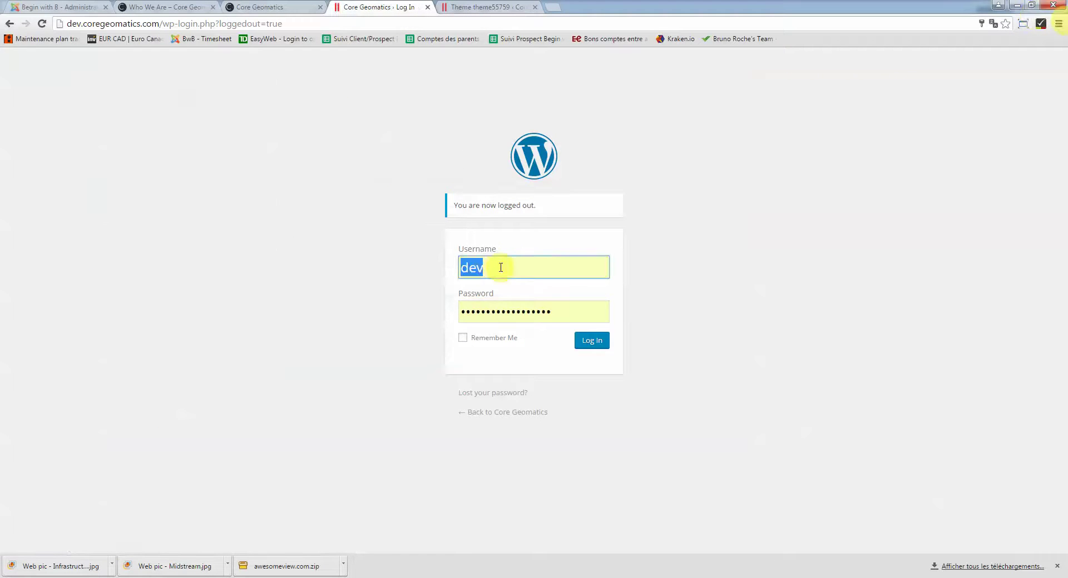
click(501, 267)
drag(163, 24, 197, 23)
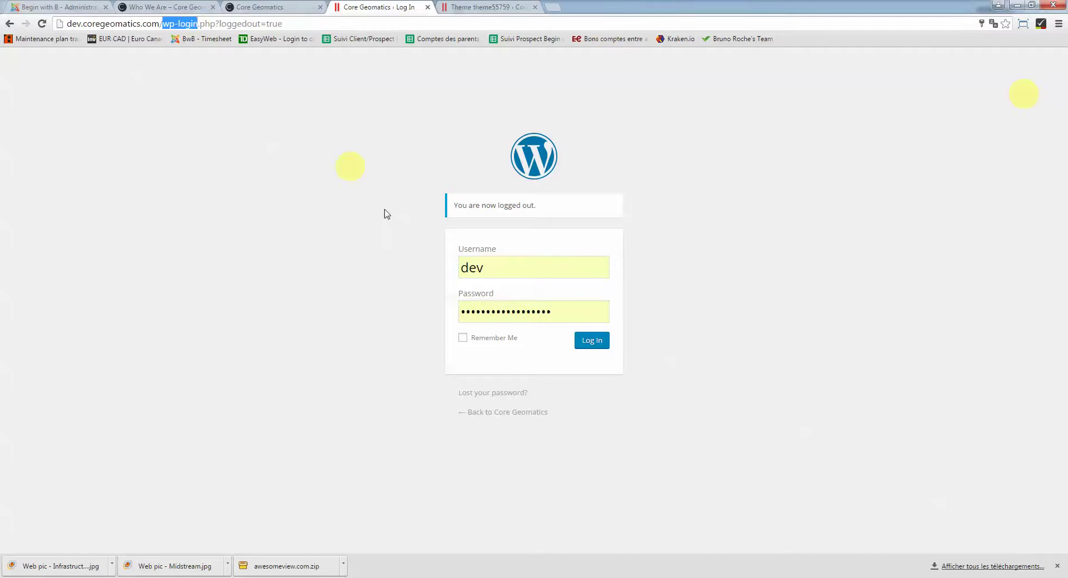
click(499, 267)
click(525, 311)
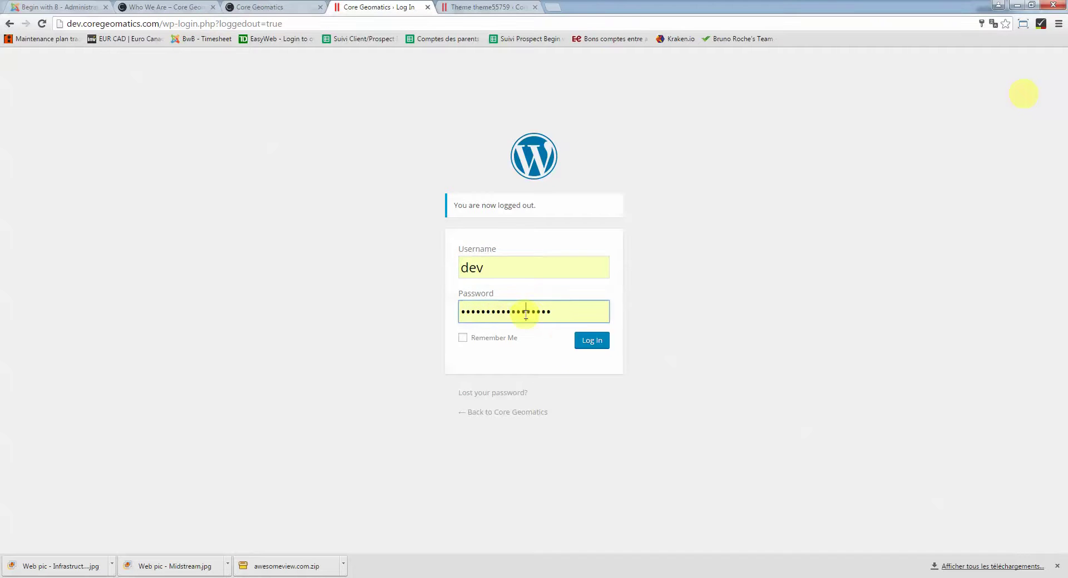
click(598, 347)
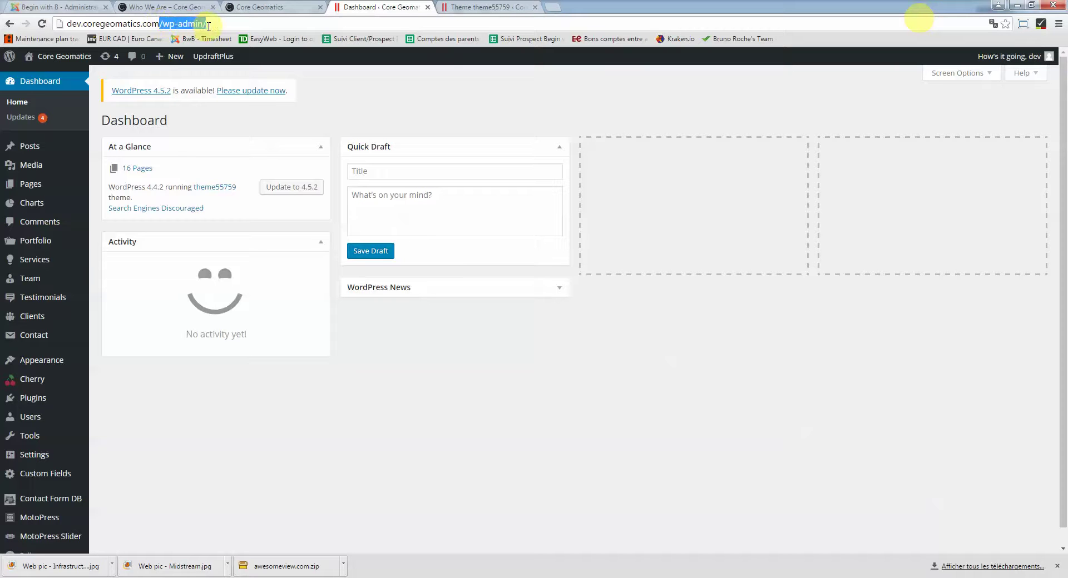
Log out again, change the login address to /wp-admin, and sign in to the Dashboard
click(1042, 57)
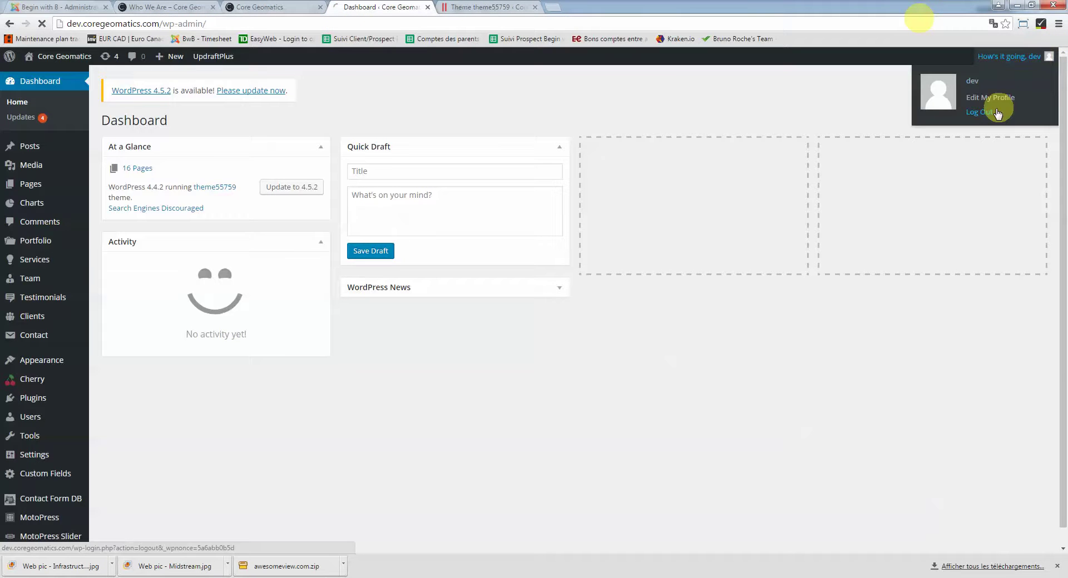
click(174, 23)
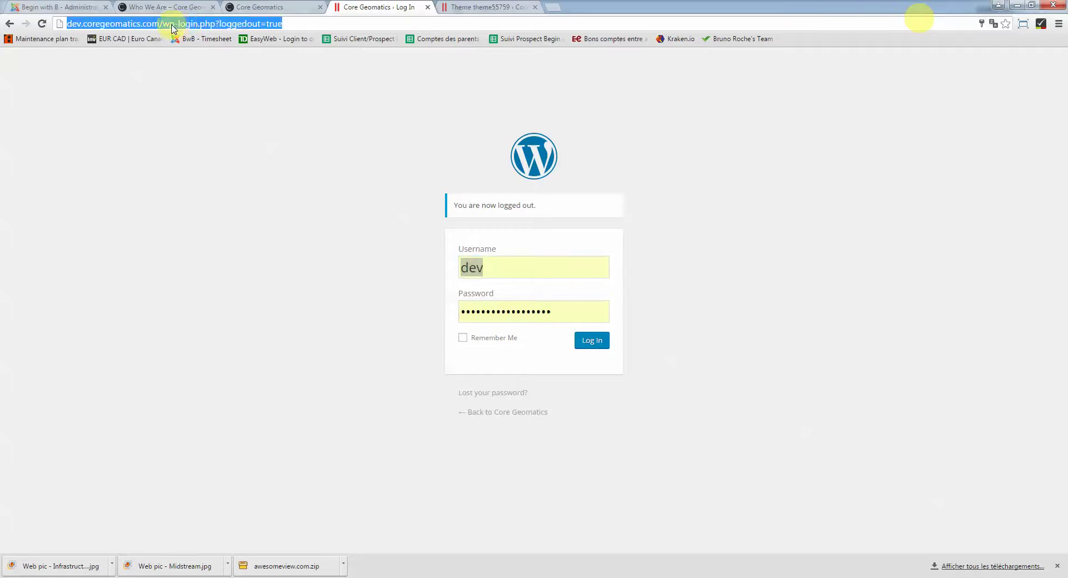
click(176, 25)
drag(177, 24, 561, 23)
text(-)
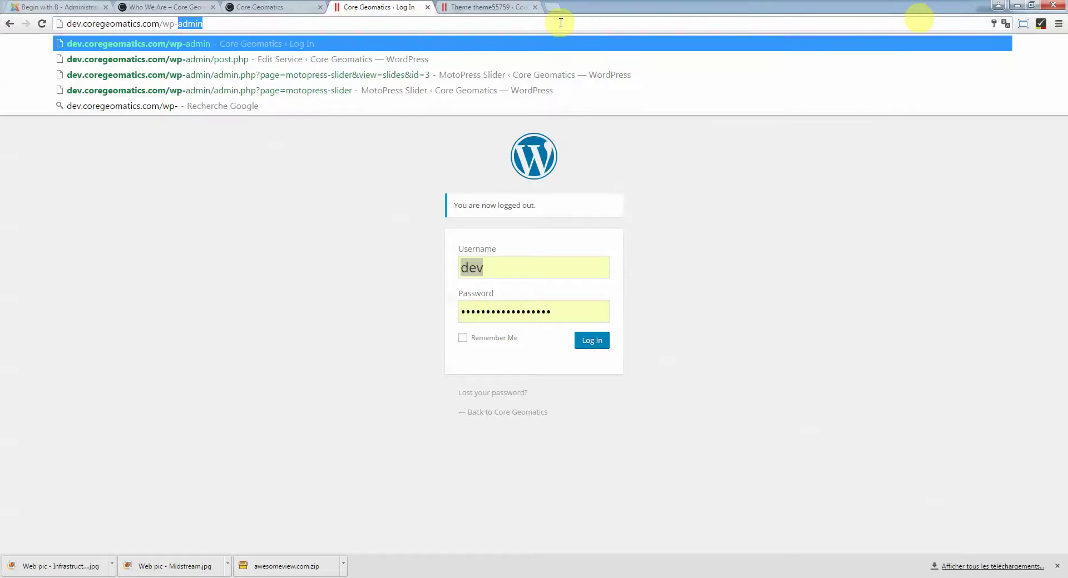
key(BackSpace)
text(admin)
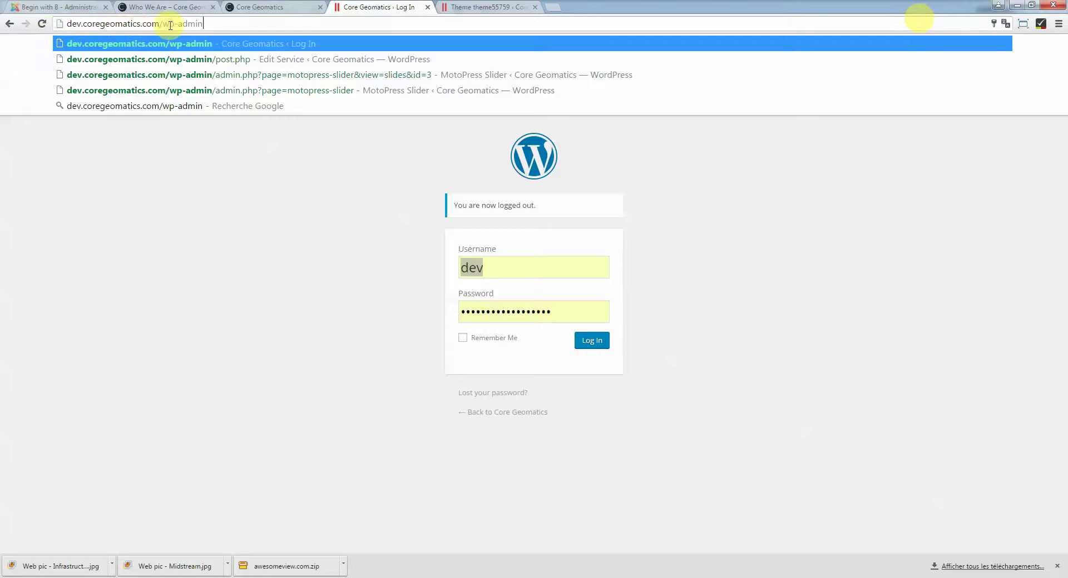
key(Return)
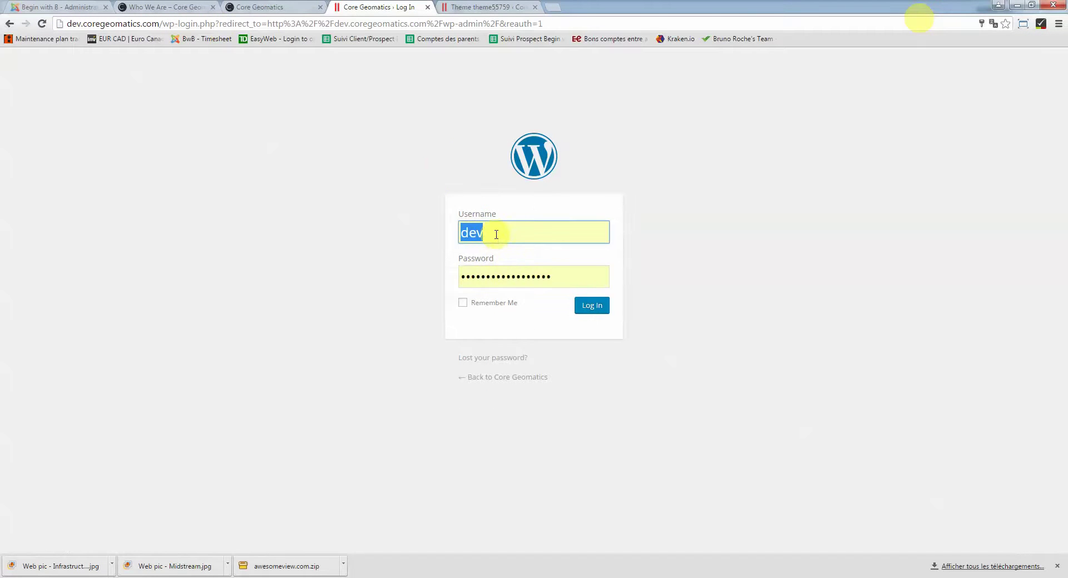
click(496, 234)
click(591, 305)
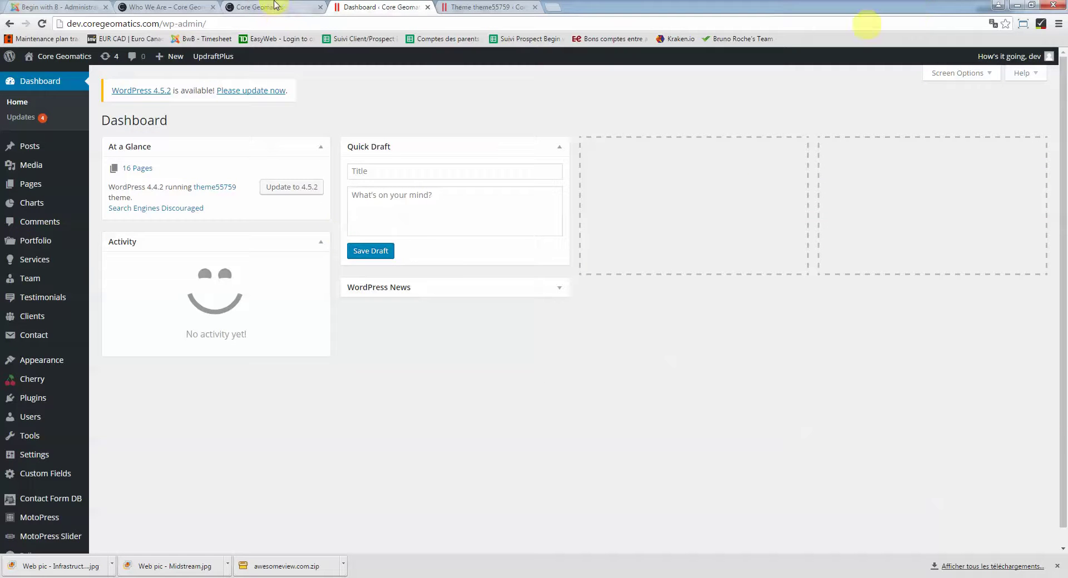
Reload the live Core Geomatics homepage with F5 and briefly check the Dashboard tab
click(274, 5)
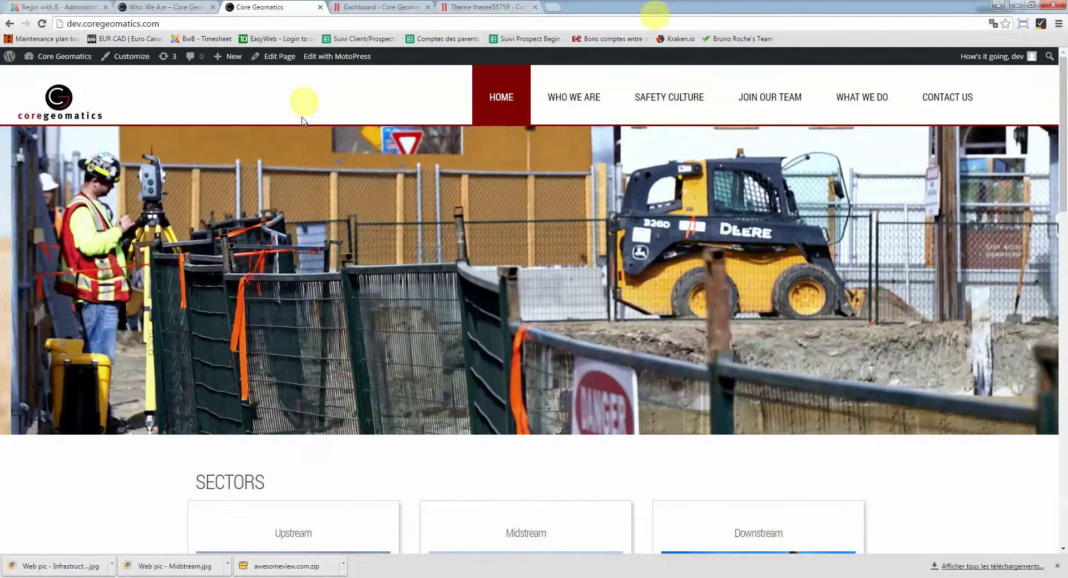
key(F5)
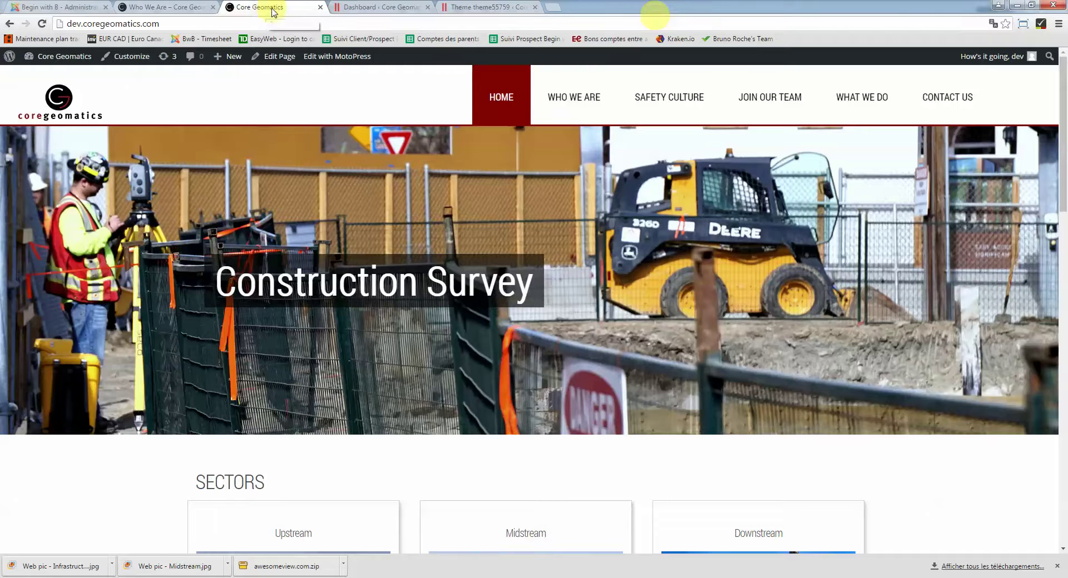
click(382, 6)
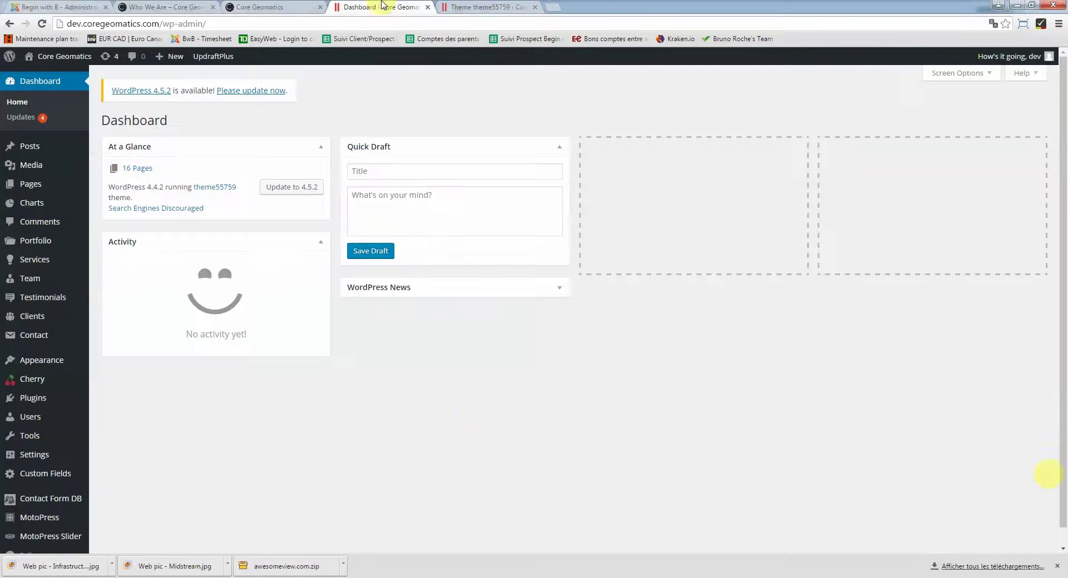
click(275, 7)
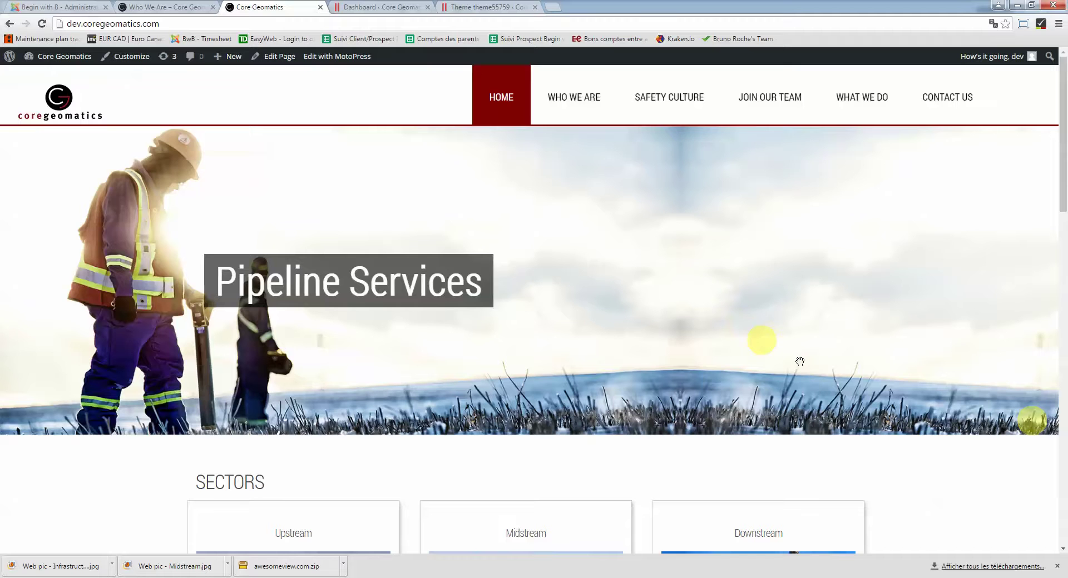
Scroll through the homepage's Sectors cards
scroll(889, 406, down, 7)
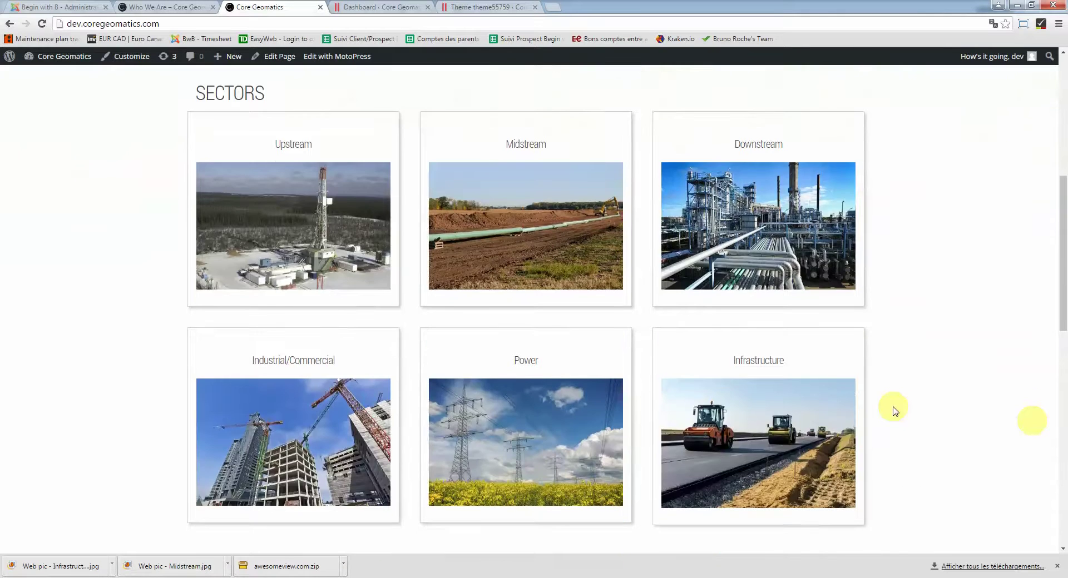
scroll(893, 410, up, 7)
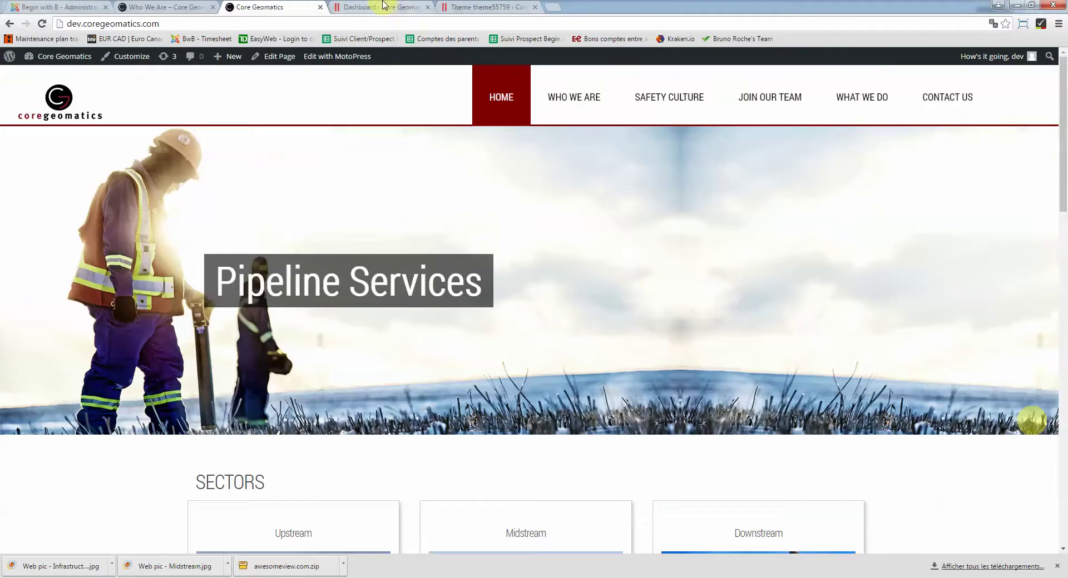
scroll(953, 467, down, 6)
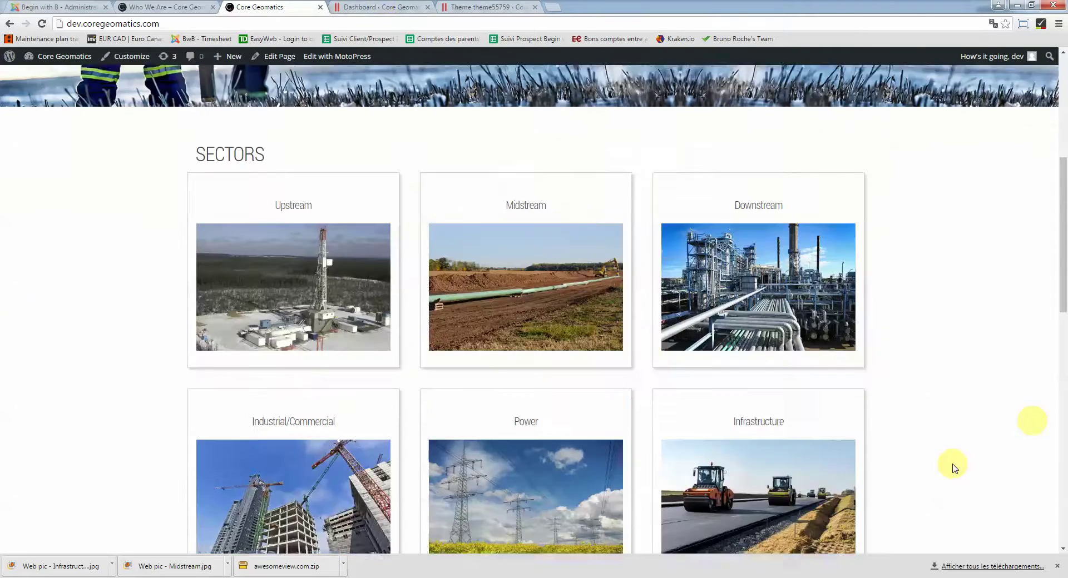
scroll(953, 467, up, 5)
scroll(953, 467, down, 1)
scroll(953, 467, down, 7)
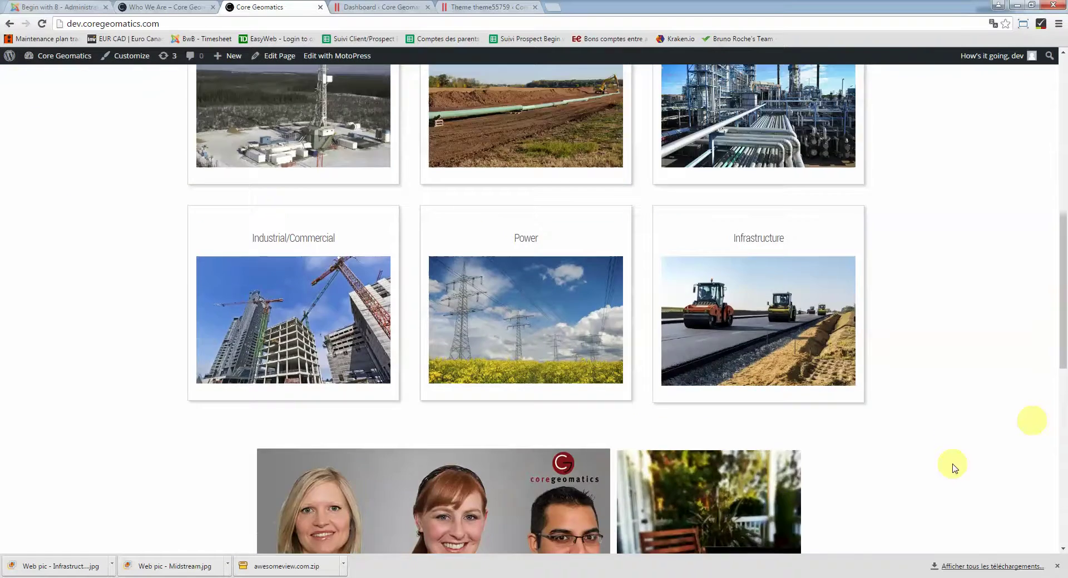
scroll(953, 467, up, 9)
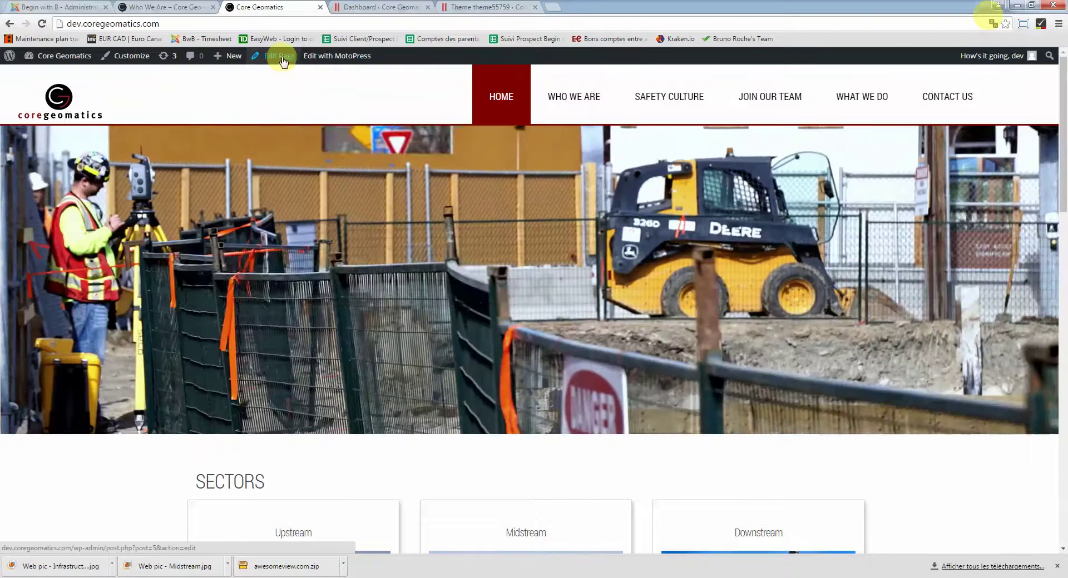
Open the Home page's Edit Page link in a new tab and look over the editor
right_click(281, 56)
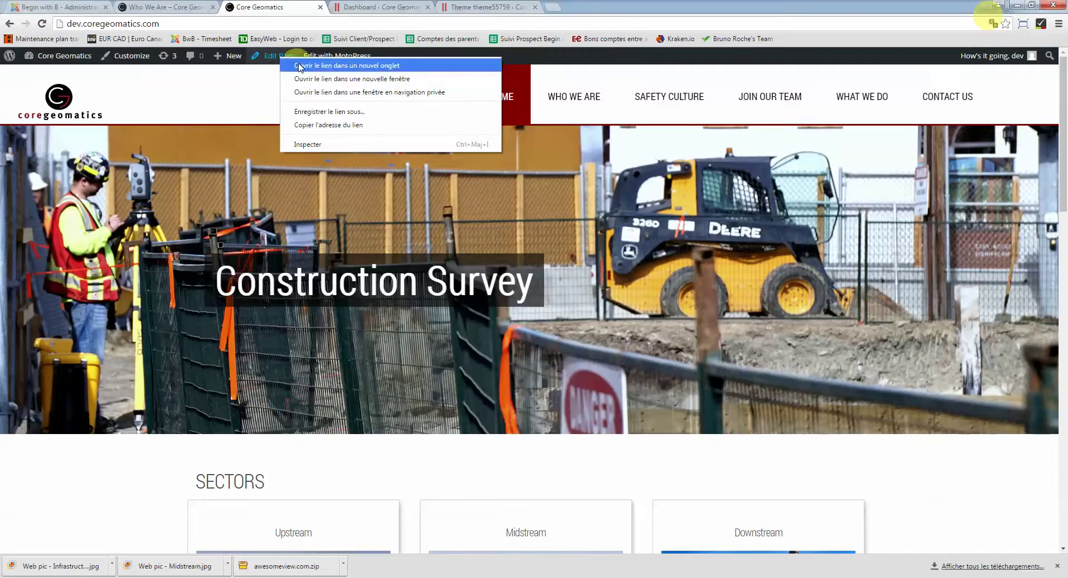
click(299, 65)
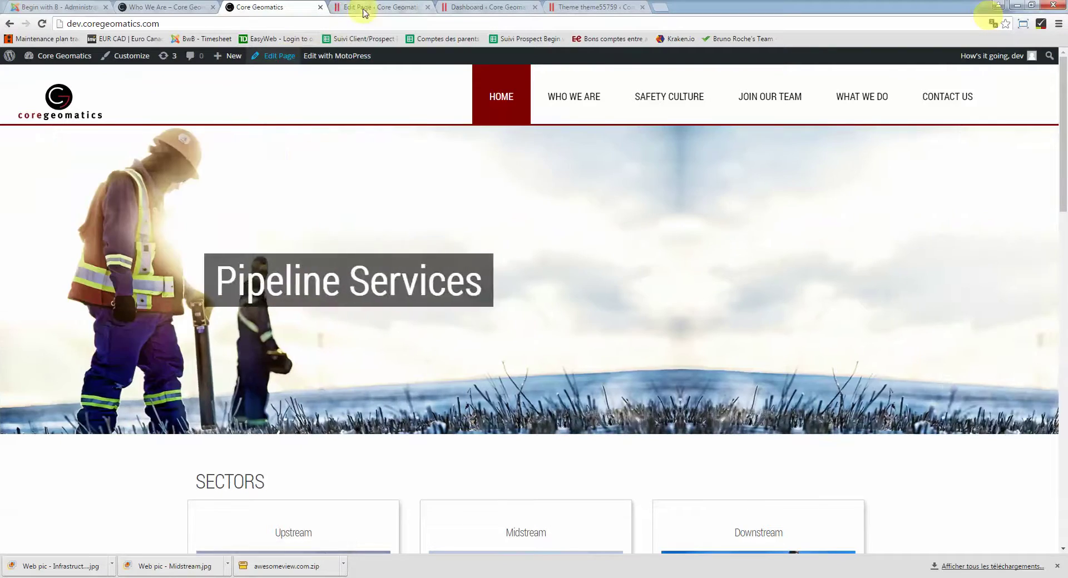
click(362, 9)
scroll(459, 329, down, 5)
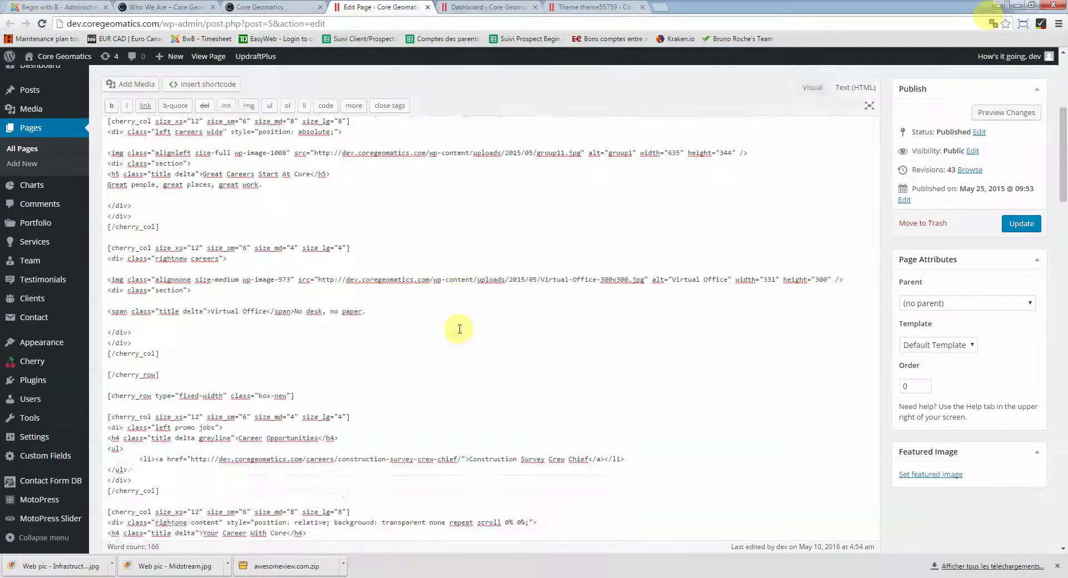
scroll(460, 329, down, 5)
scroll(459, 329, up, 8)
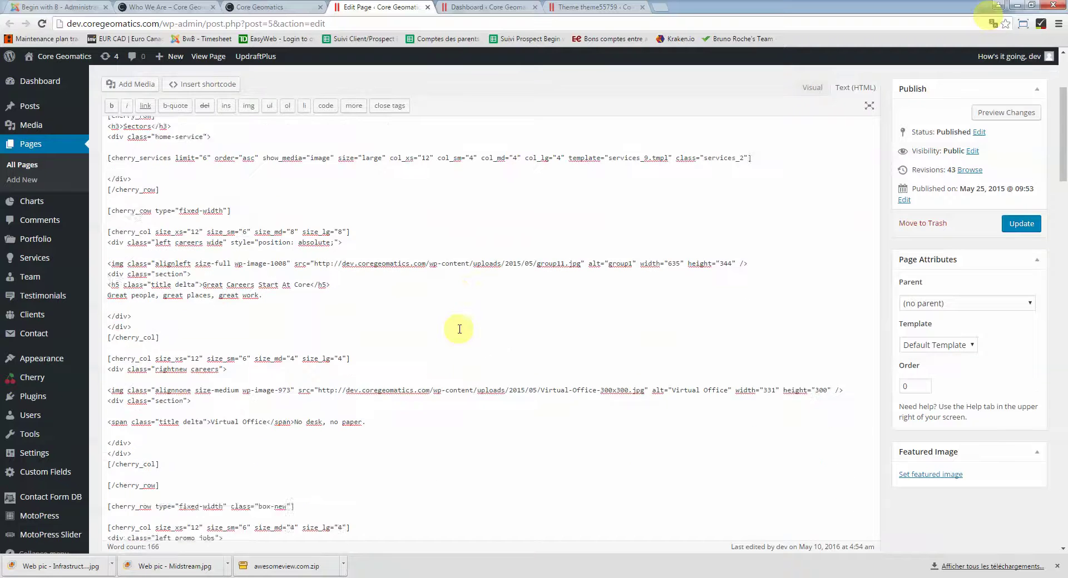
scroll(459, 329, up, 3)
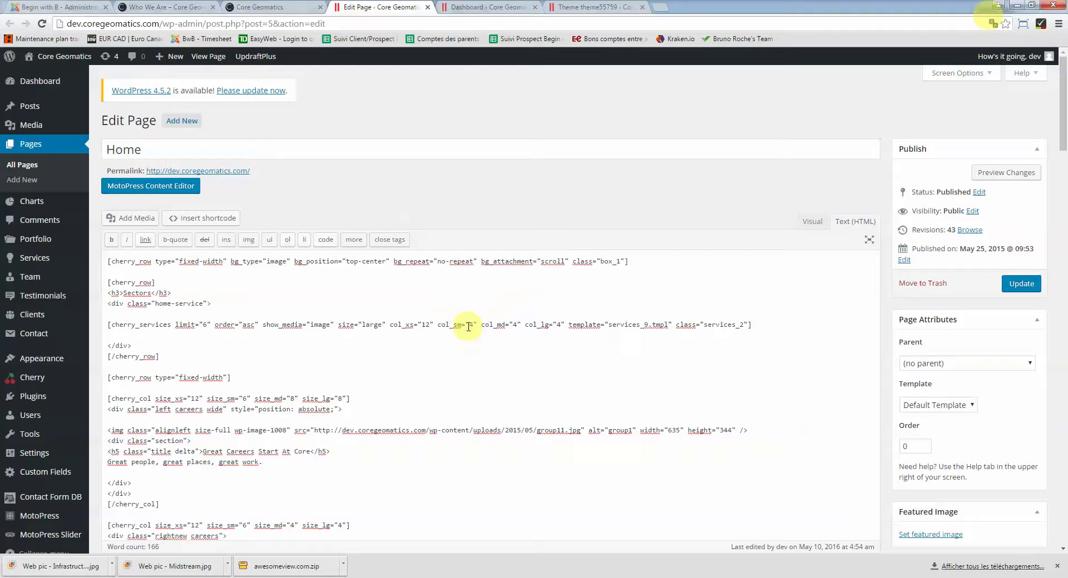
Toggle between the Visual and Text views and place the caret below the services shortcode
click(811, 223)
click(856, 224)
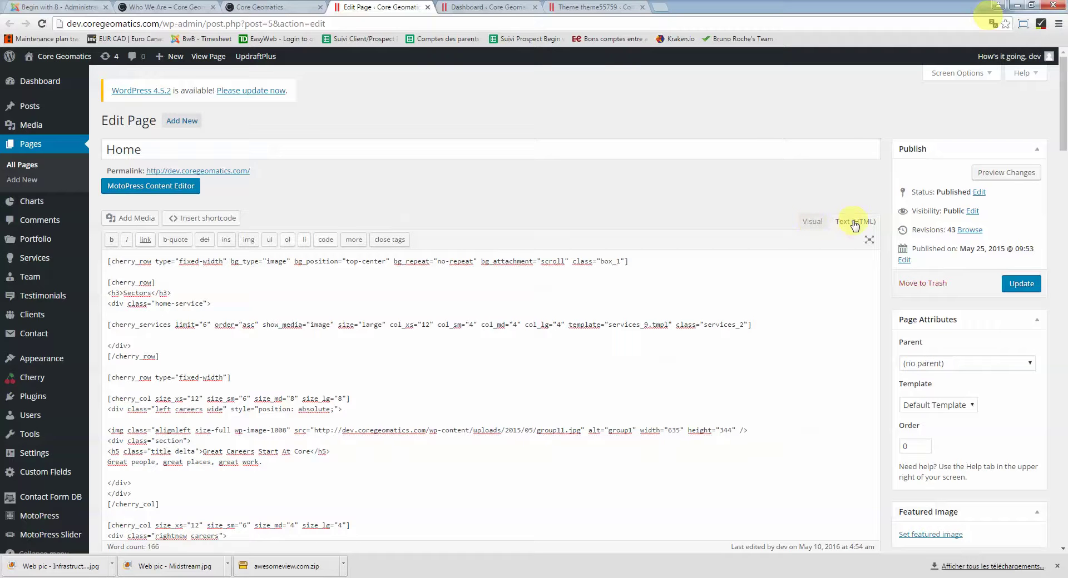
click(230, 335)
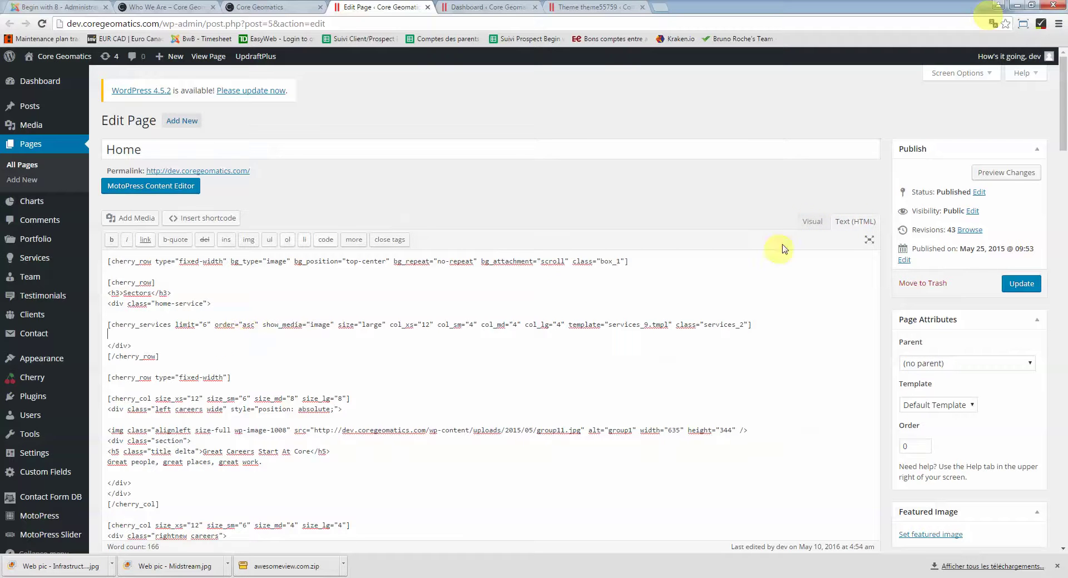
click(811, 222)
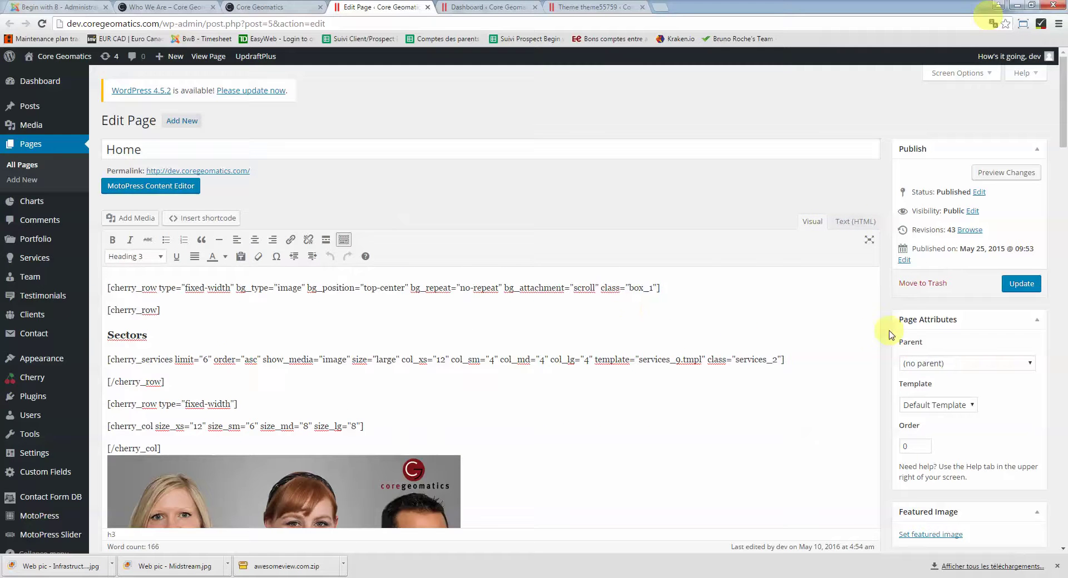
scroll(888, 331, down, 5)
scroll(888, 331, up, 4)
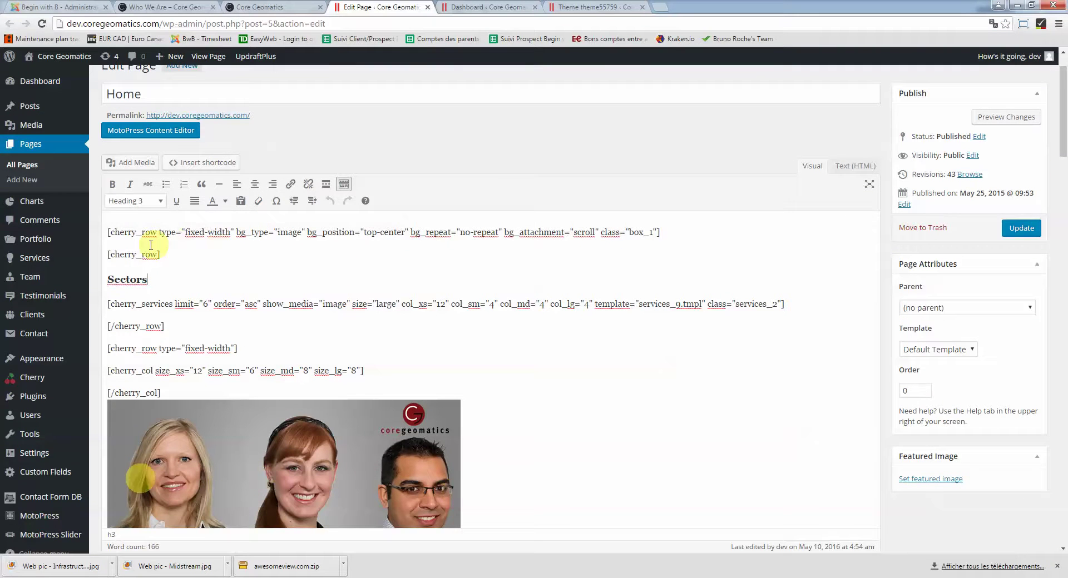
drag(107, 233, 156, 232)
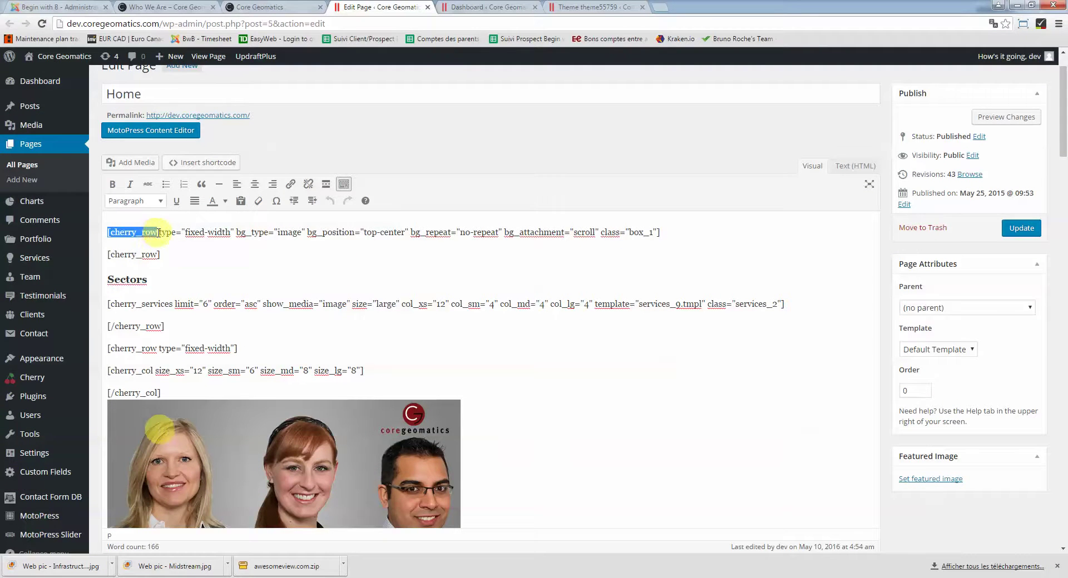
double_click(112, 255)
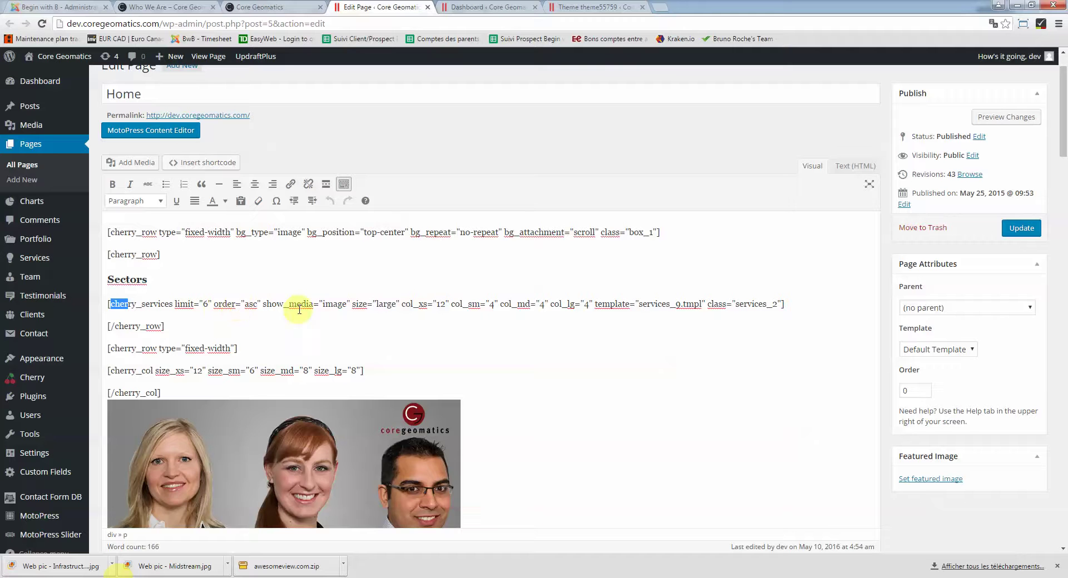
click(811, 311)
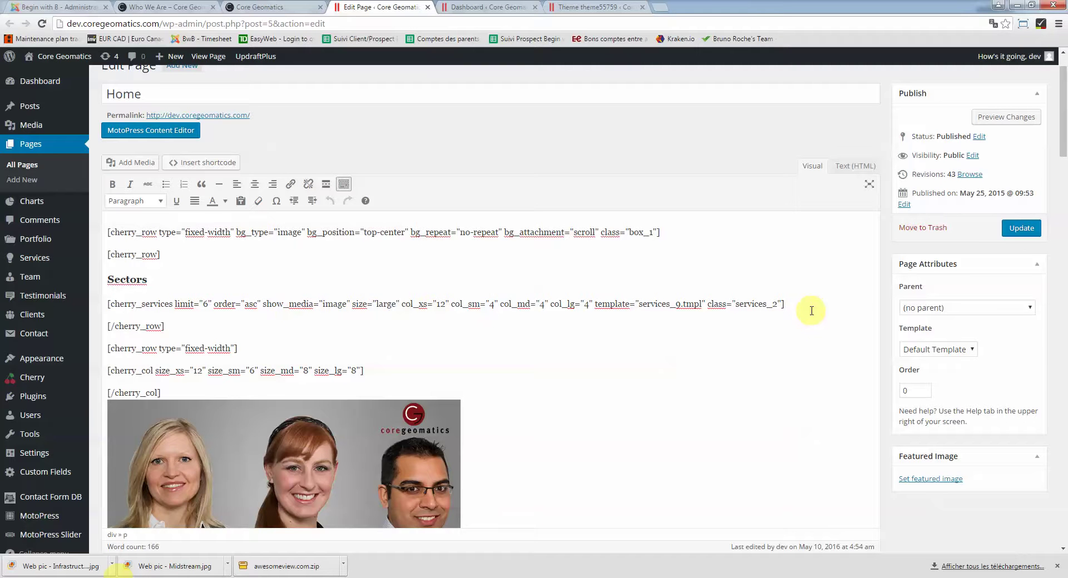
scroll(811, 310, down, 3)
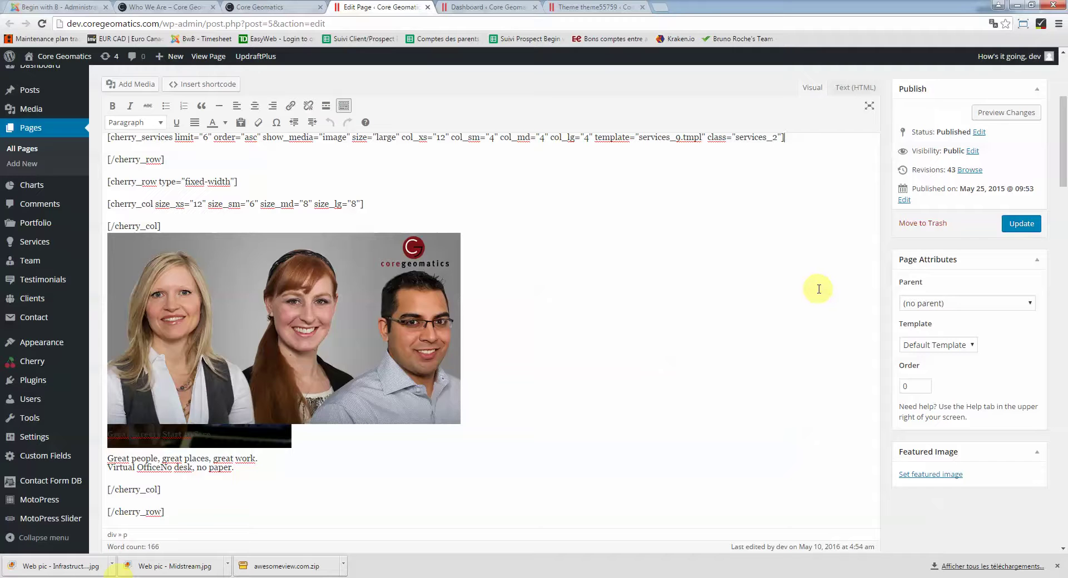
scroll(819, 289, down, 2)
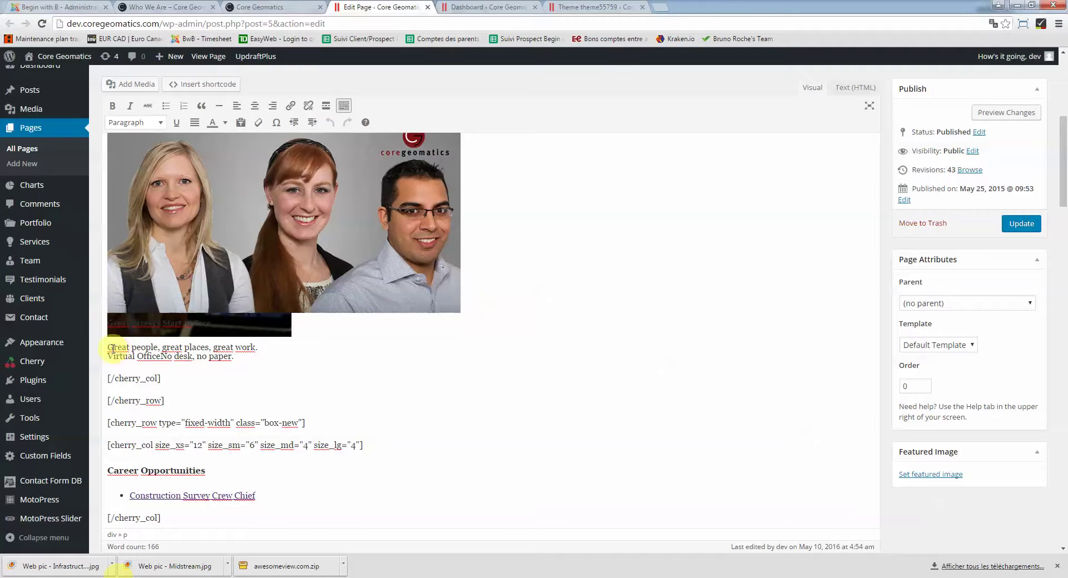
drag(131, 346, 158, 346)
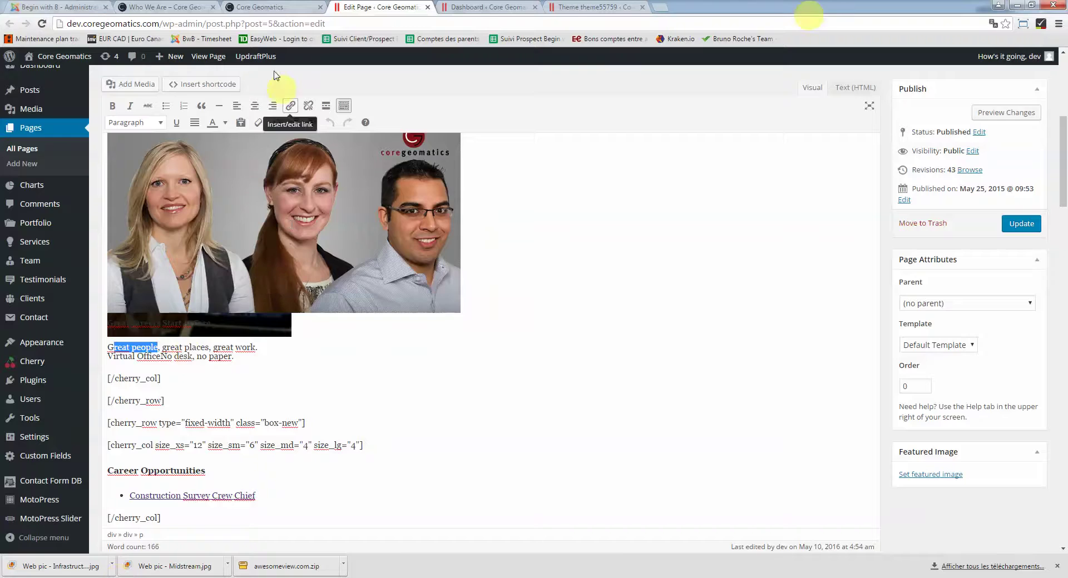
click(260, 7)
scroll(448, 309, down, 7)
scroll(448, 310, down, 4)
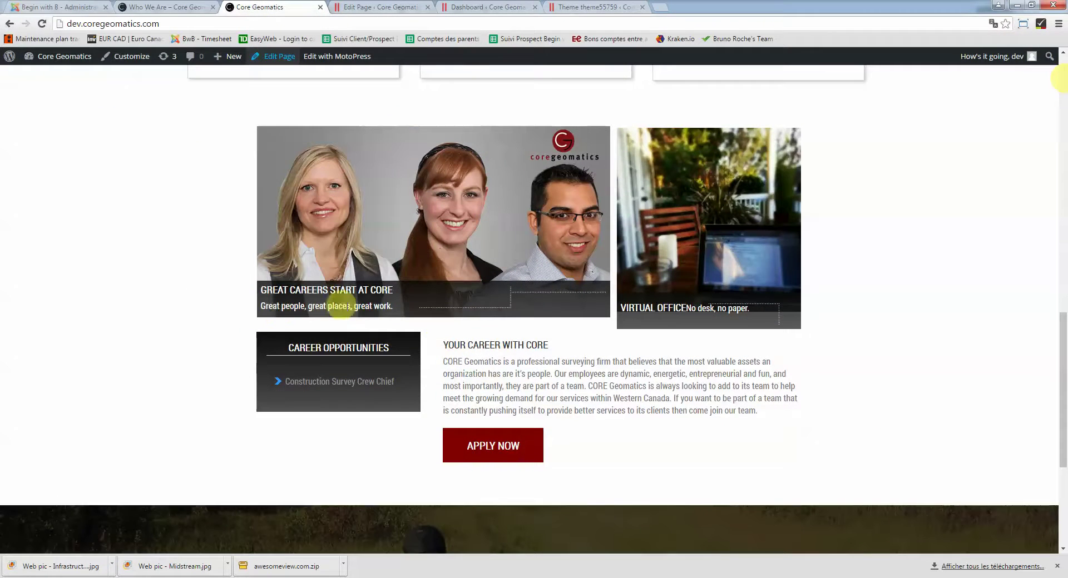
click(352, 6)
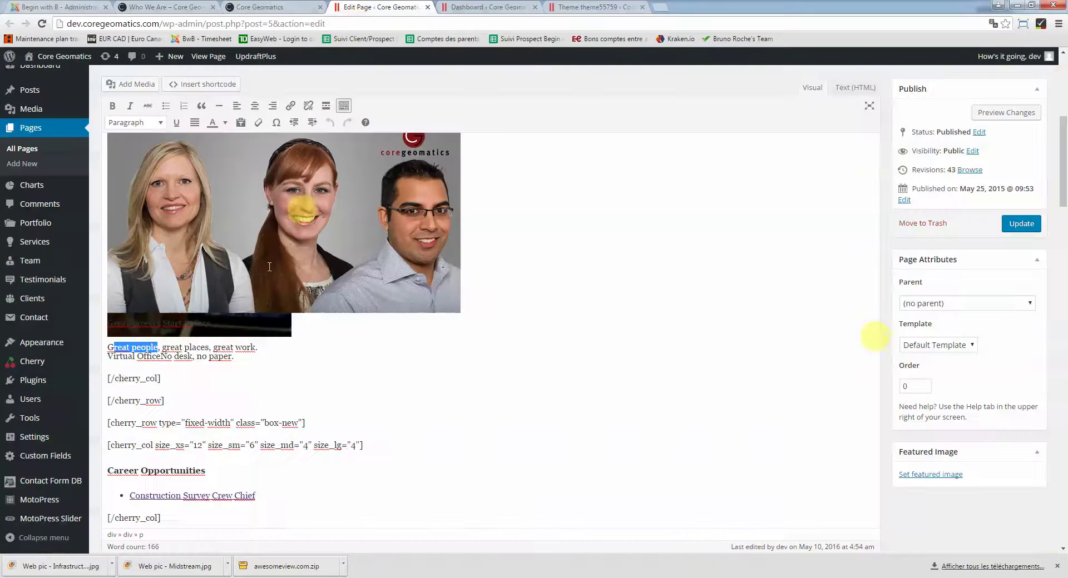
scroll(197, 323, down, 2)
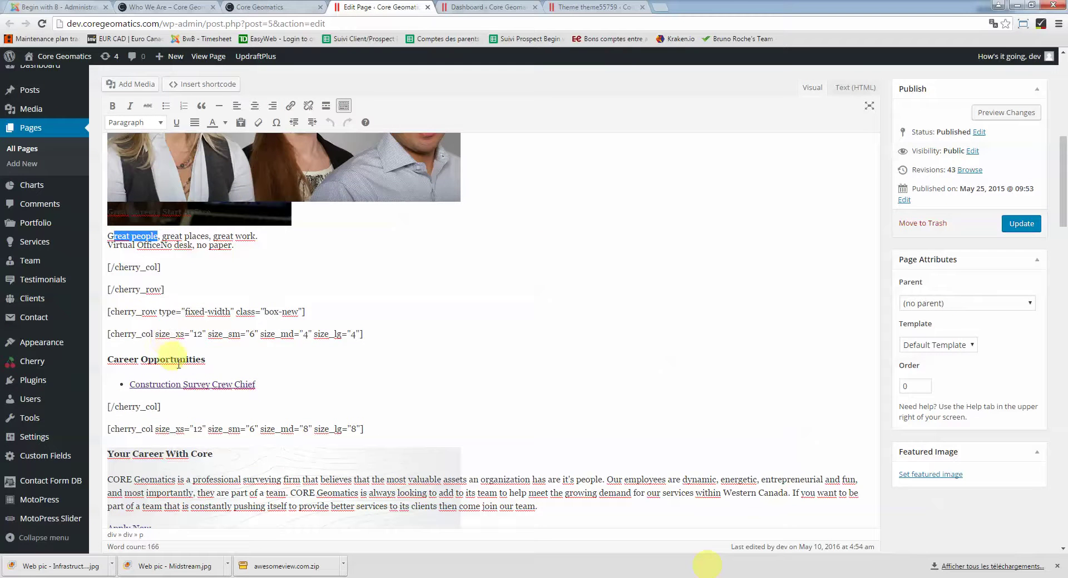
click(260, 6)
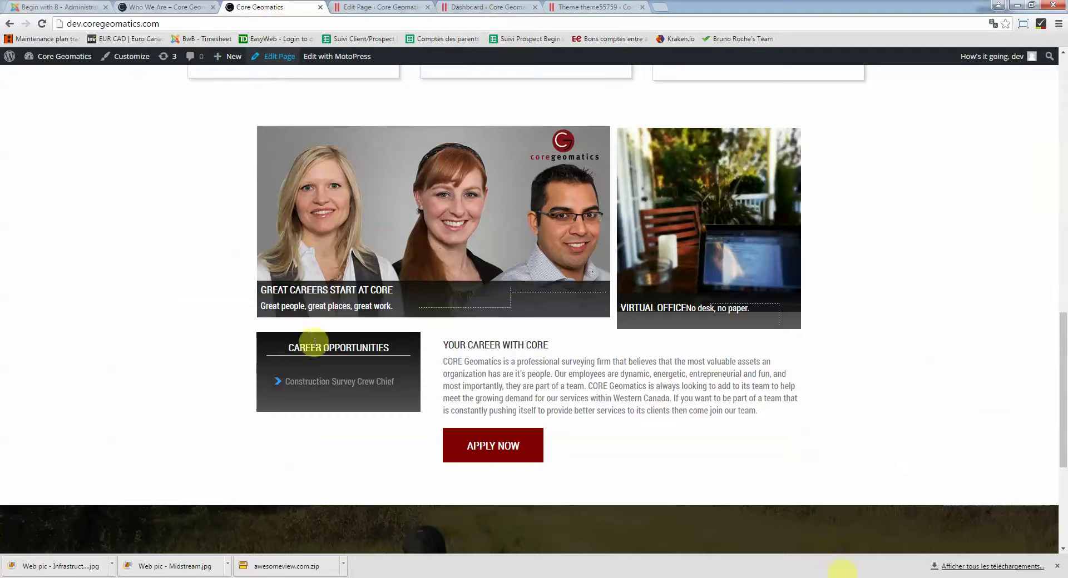
click(374, 7)
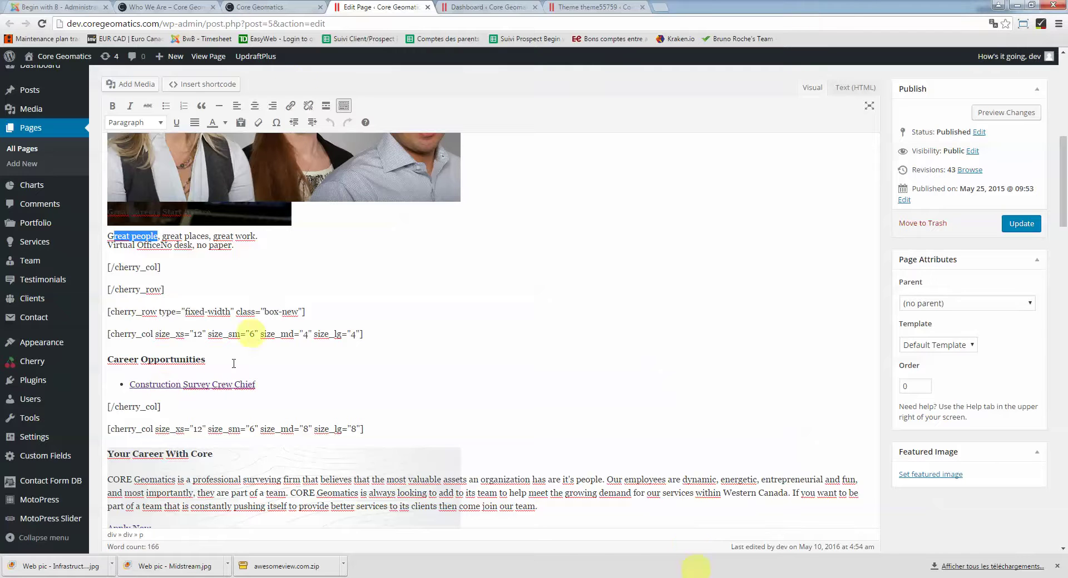
Add a 'New position' bullet below the Construction Survey Crew Chief link and select its text
click(278, 384)
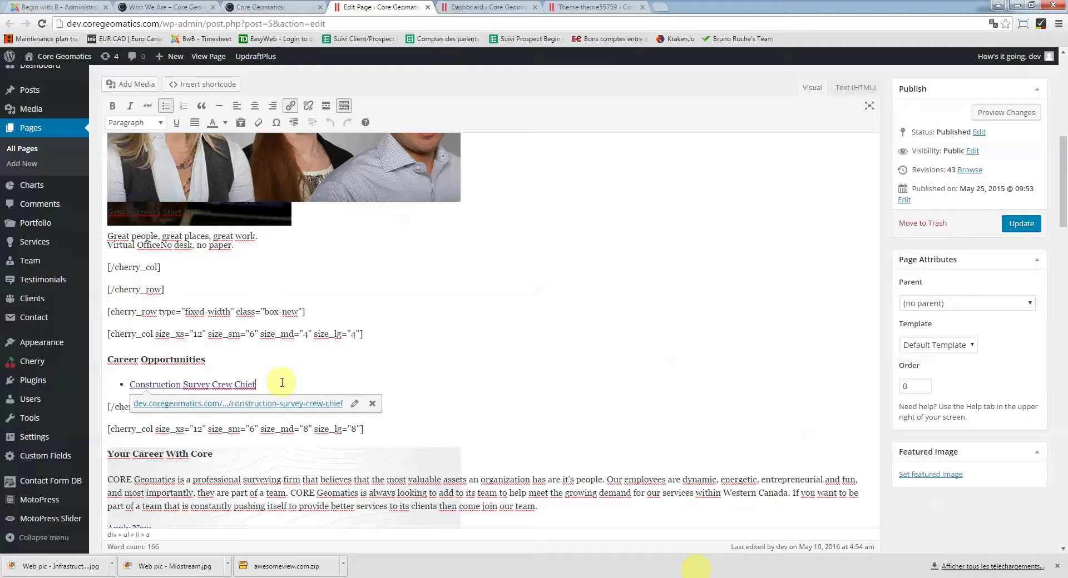
key(Return)
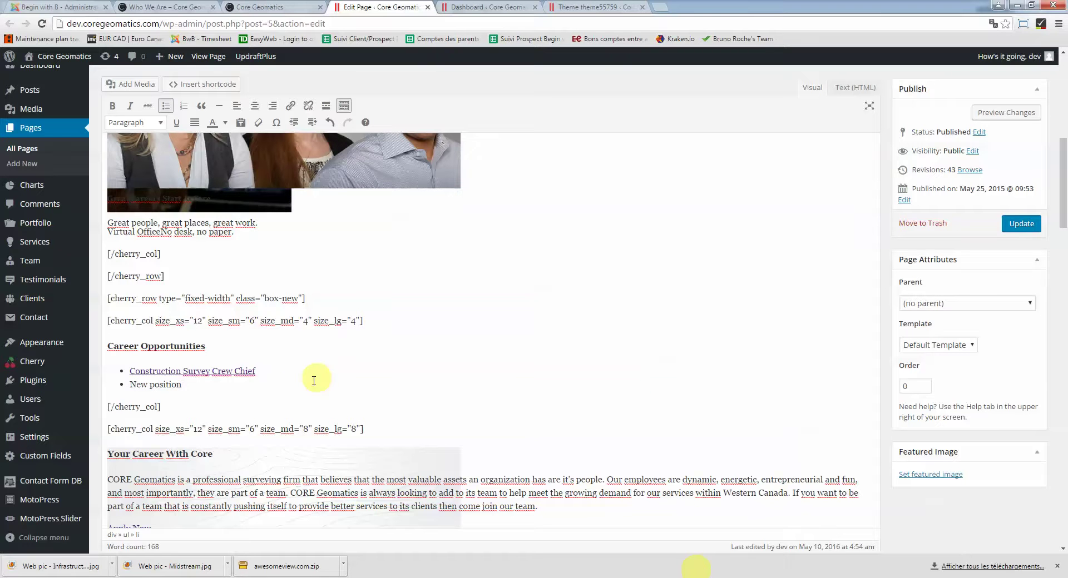
scroll(306, 377, up, 1)
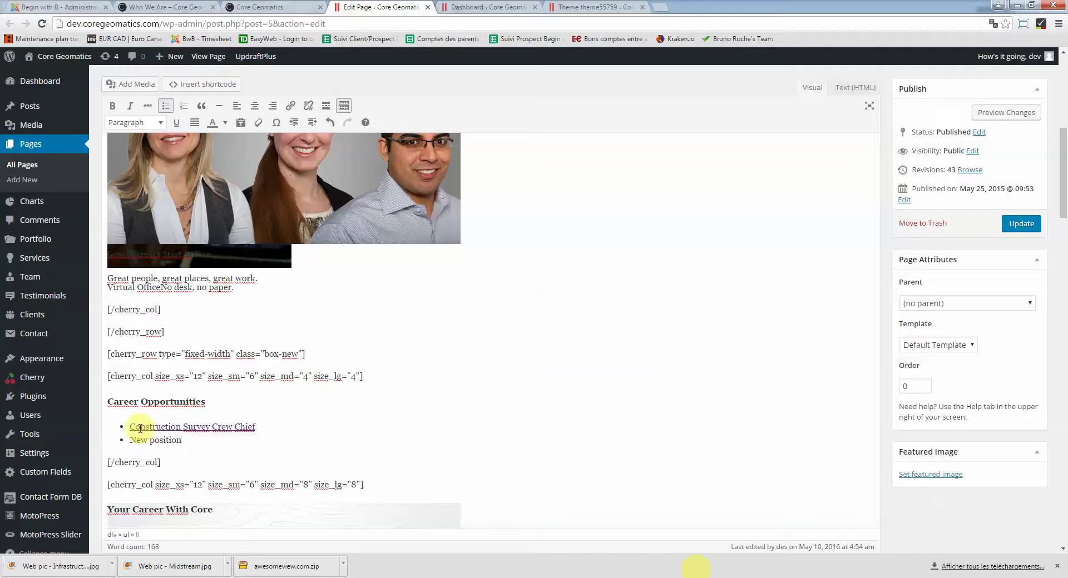
drag(181, 441, 129, 441)
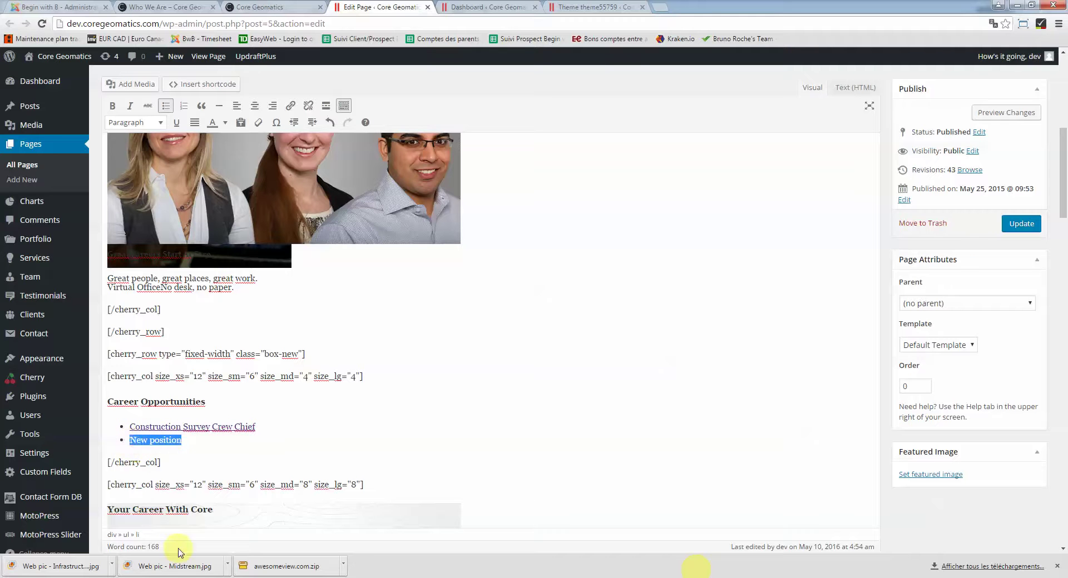
click(292, 106)
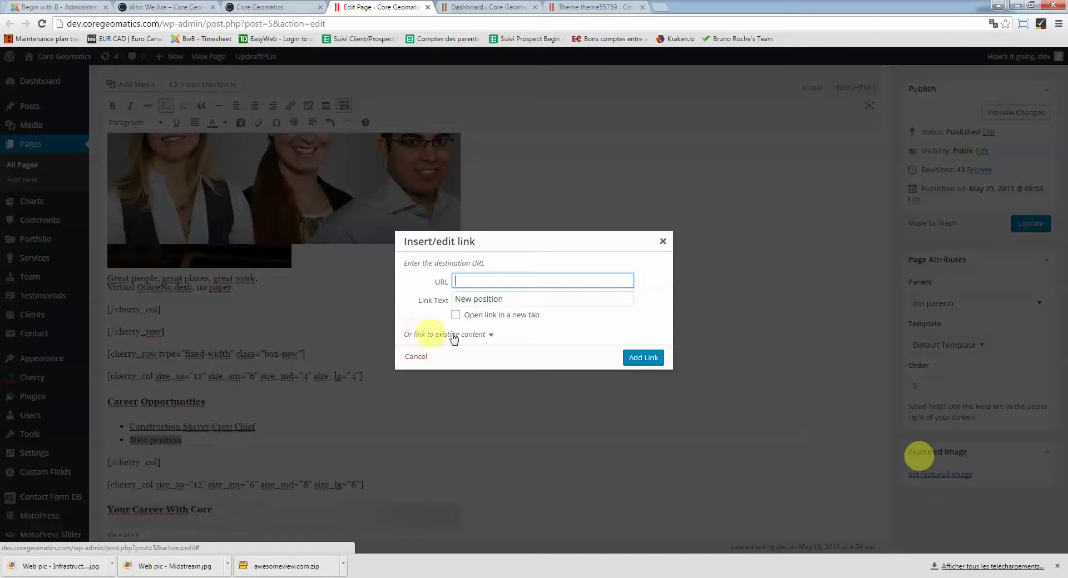
click(490, 335)
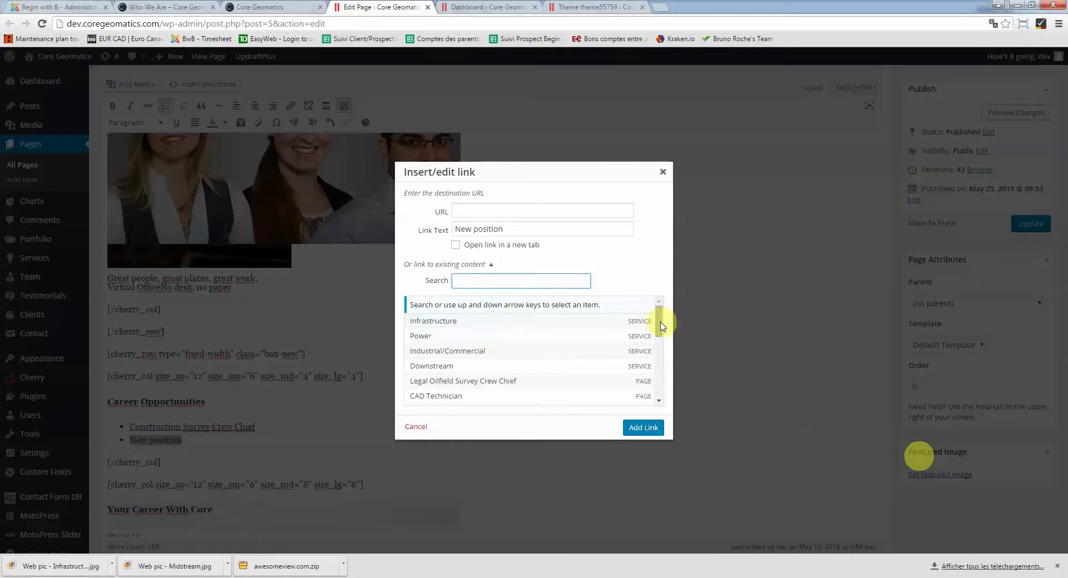
drag(661, 326, 634, 339)
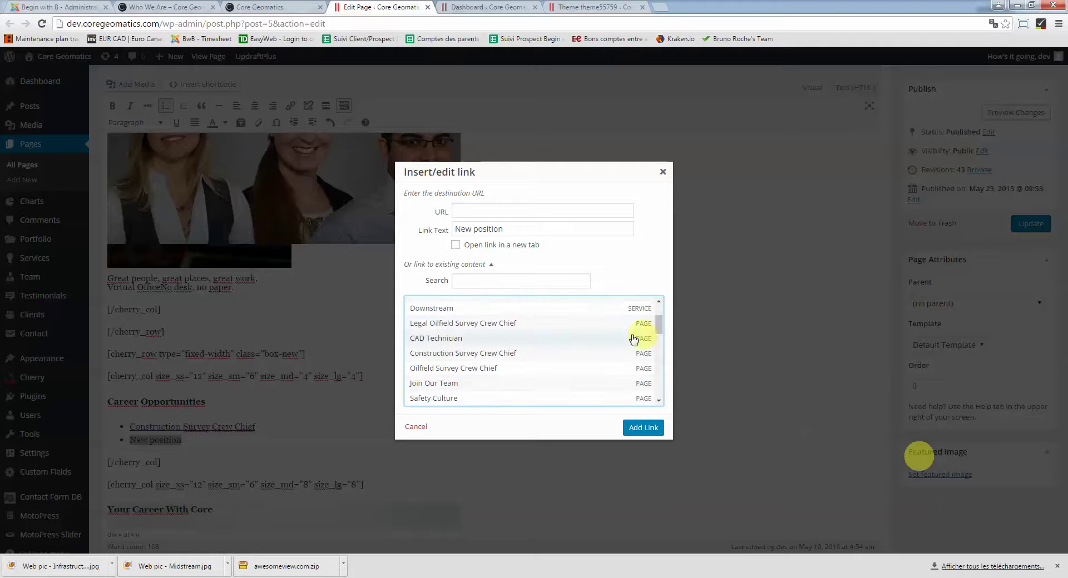
click(453, 344)
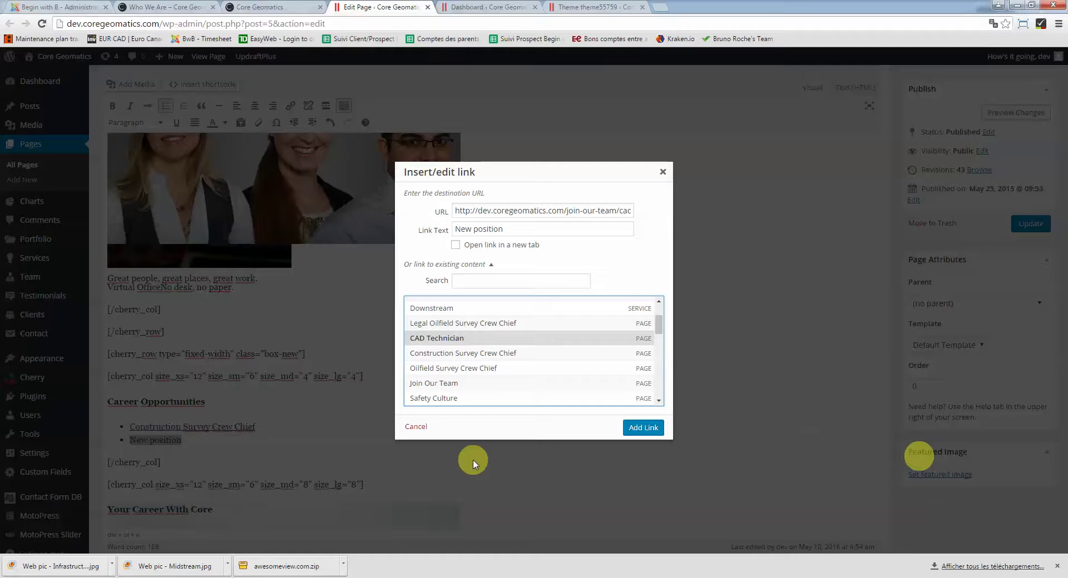
click(417, 426)
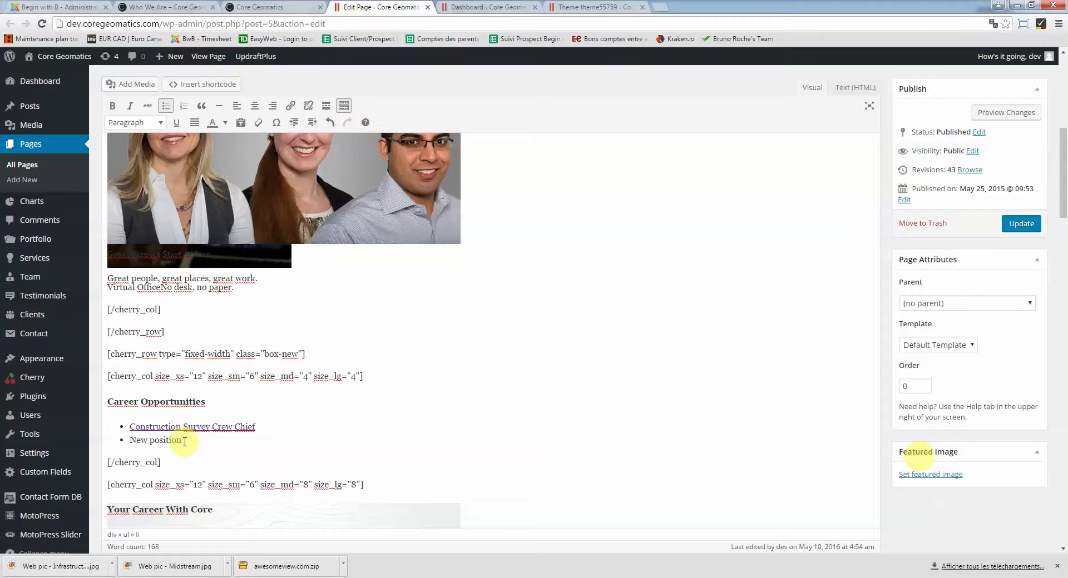
drag(174, 439, 145, 437)
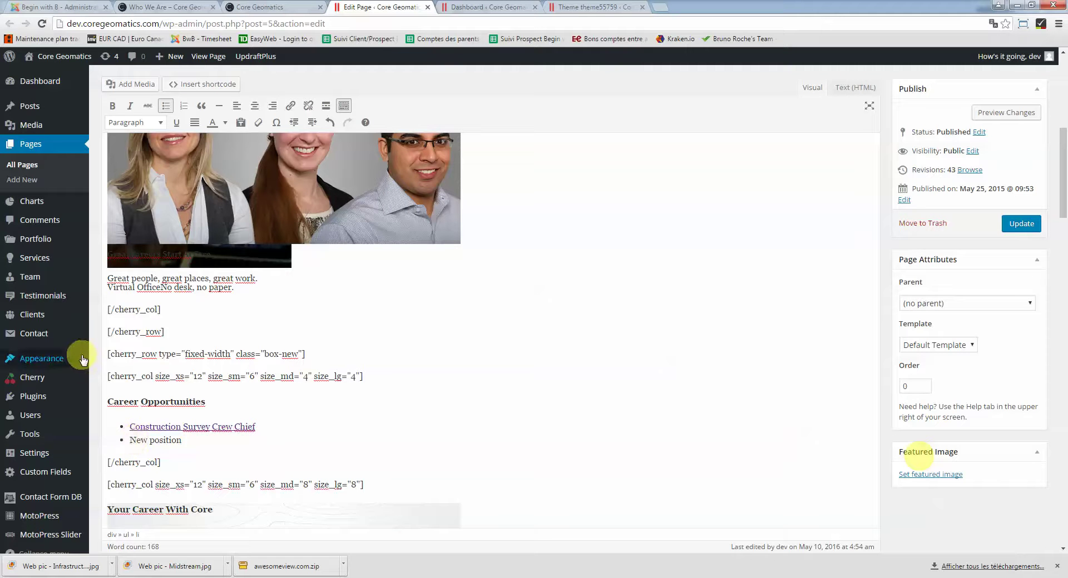
Open the Media Library in a new tab and switch to it
mouse_move(40, 125)
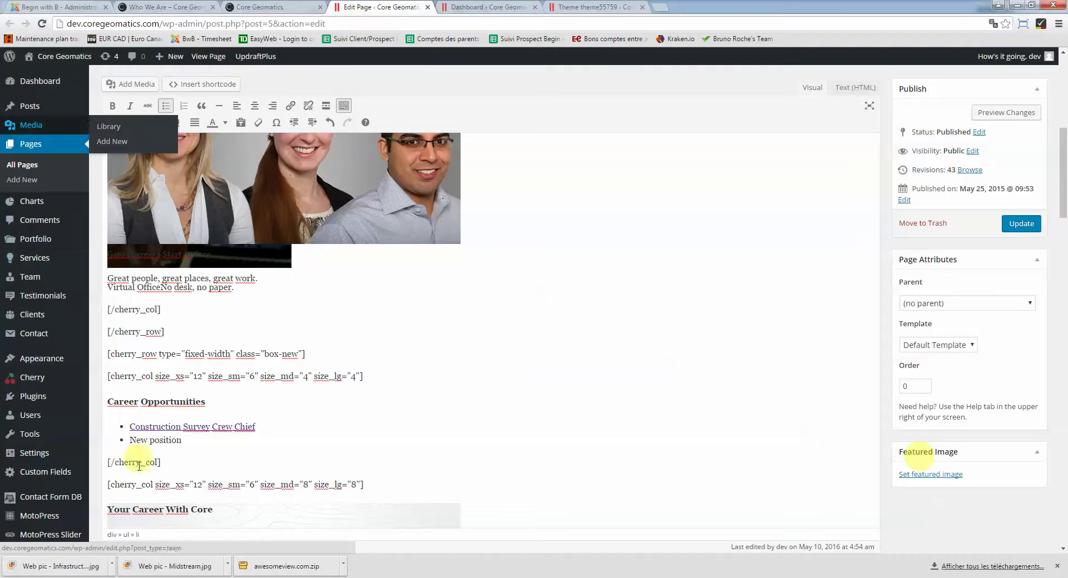
right_click(44, 127)
click(47, 129)
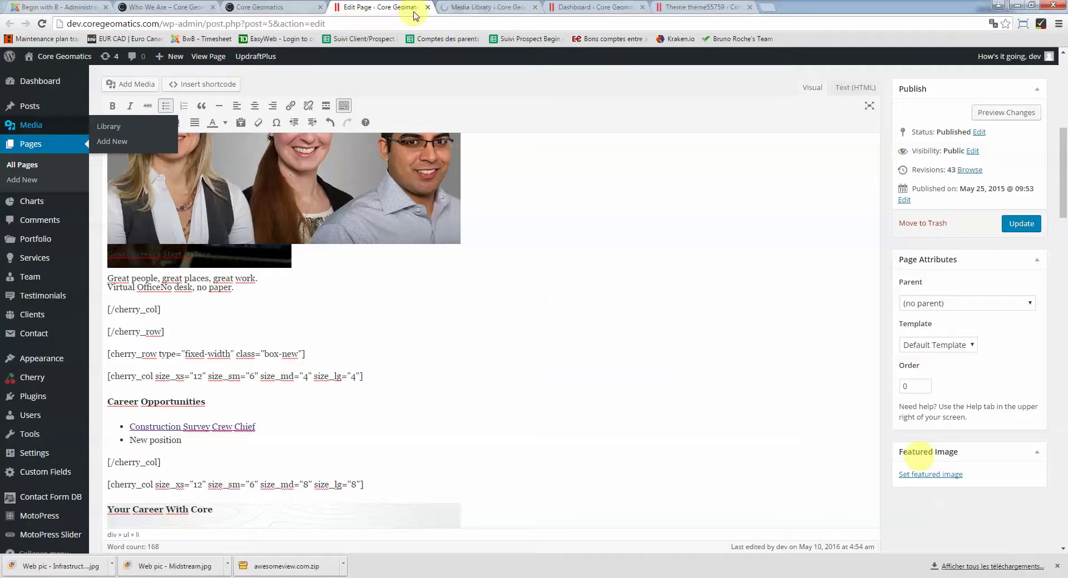
right_click(68, 124)
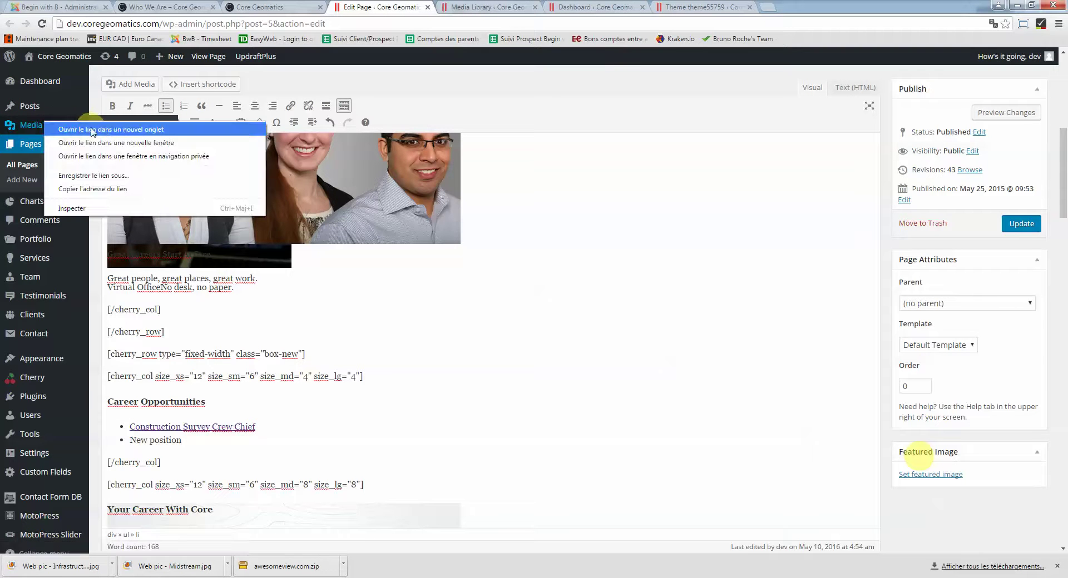
click(453, 7)
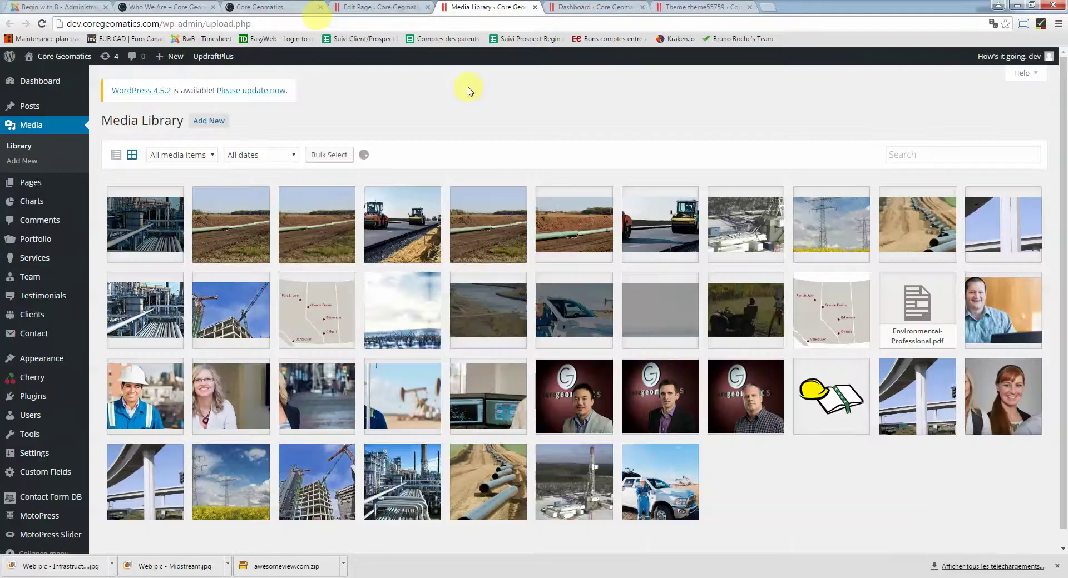
click(384, 6)
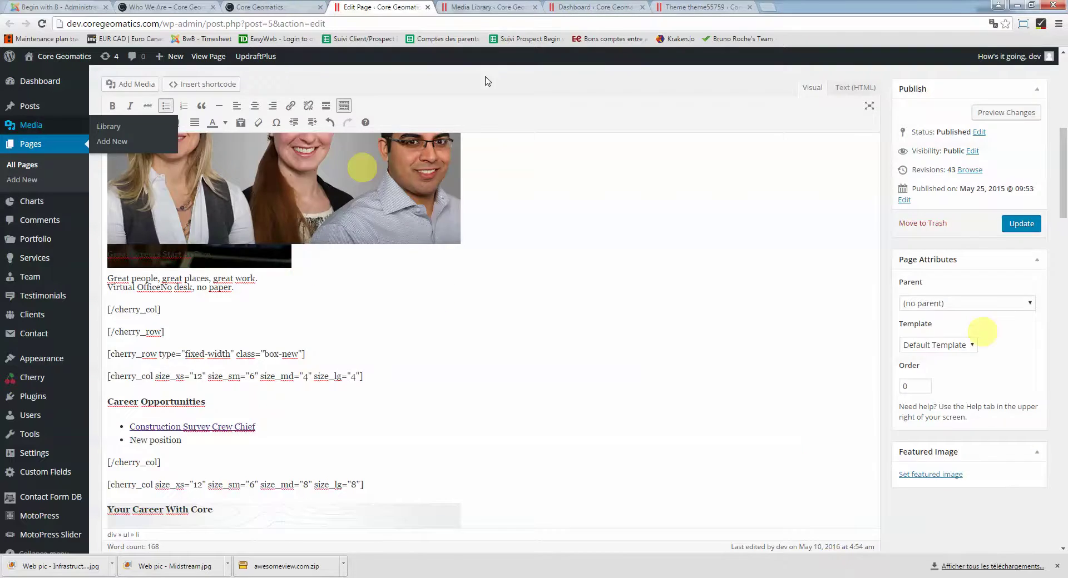
click(495, 7)
scroll(414, 190, down, 12)
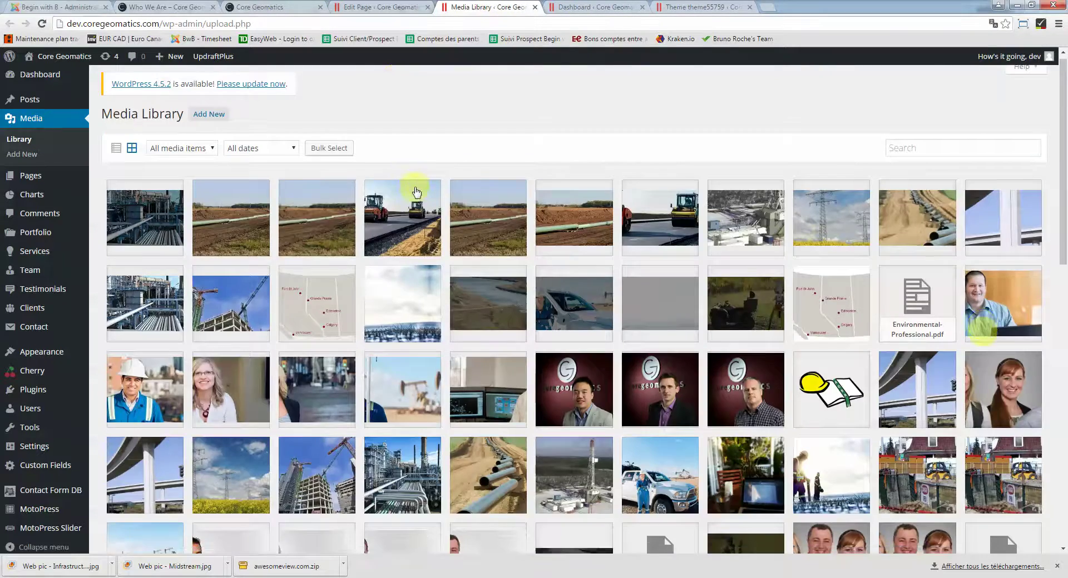
scroll(415, 192, up, 4)
scroll(416, 192, up, 8)
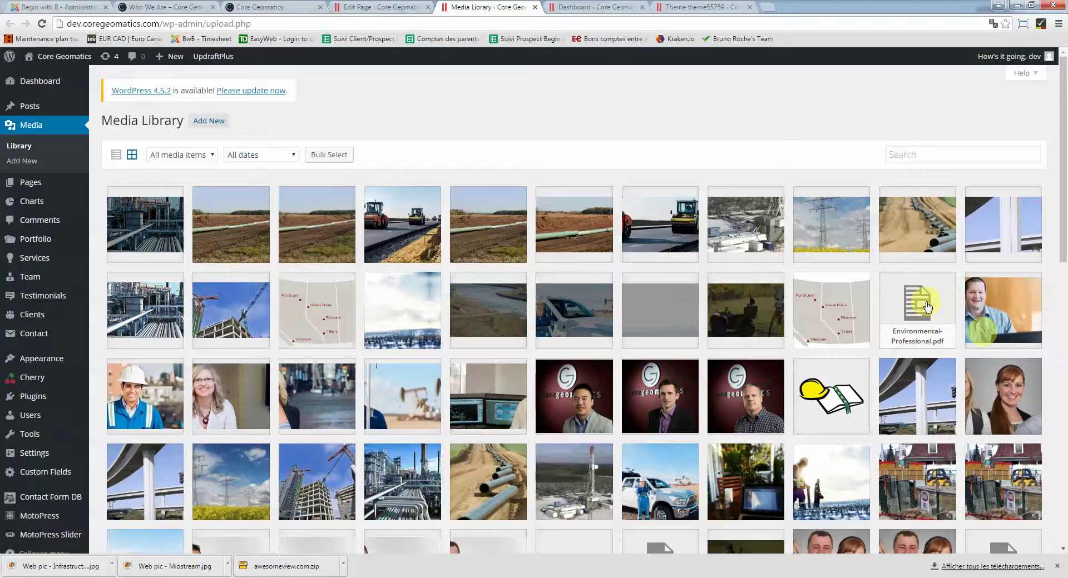
Show the Add New upload area and open Environmental-Professional.pdf's Attachment Details
click(209, 121)
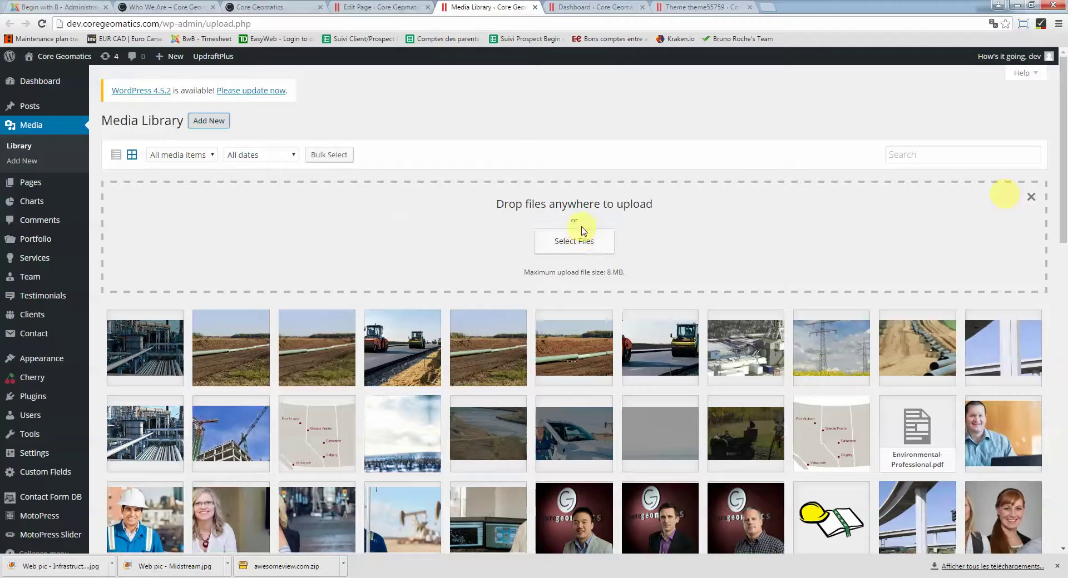
scroll(470, 210, down, 4)
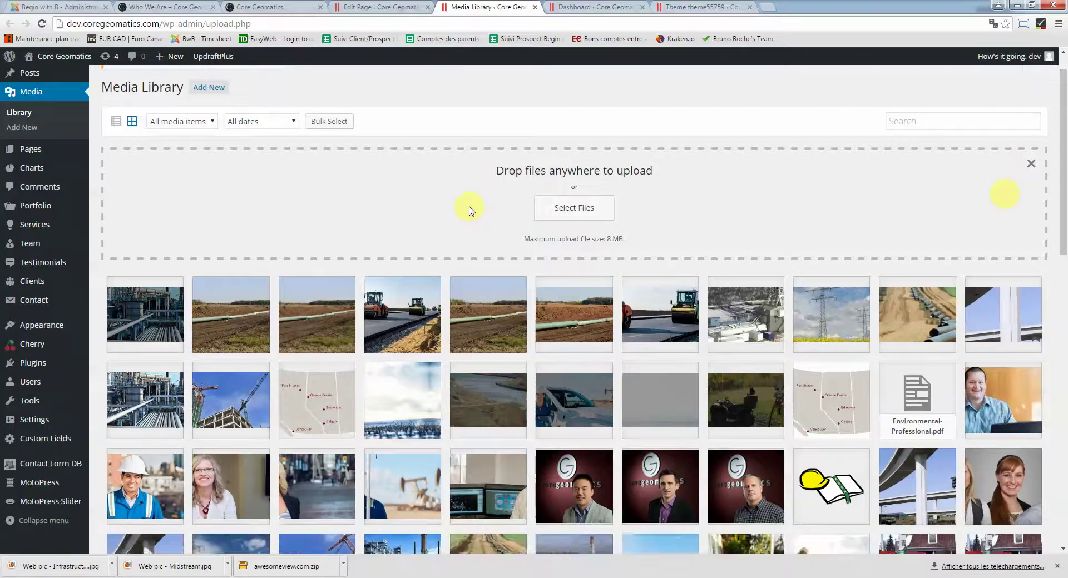
click(915, 206)
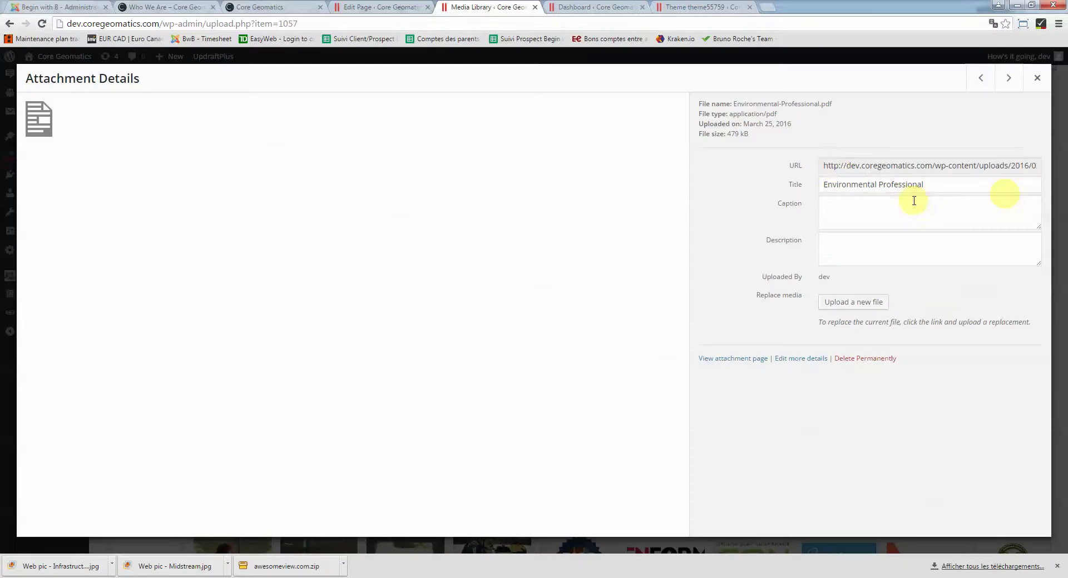
Select and copy the Environmental-Professional.pdf file URL, then go back to the Edit Page tab
drag(827, 168, 1019, 168)
double_click(996, 167)
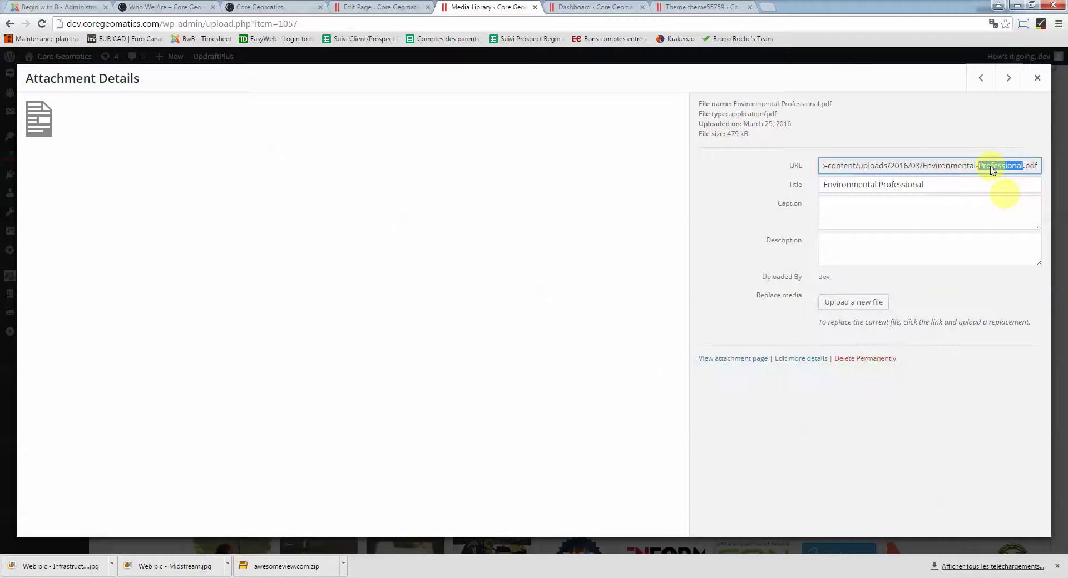
triple_click(961, 172)
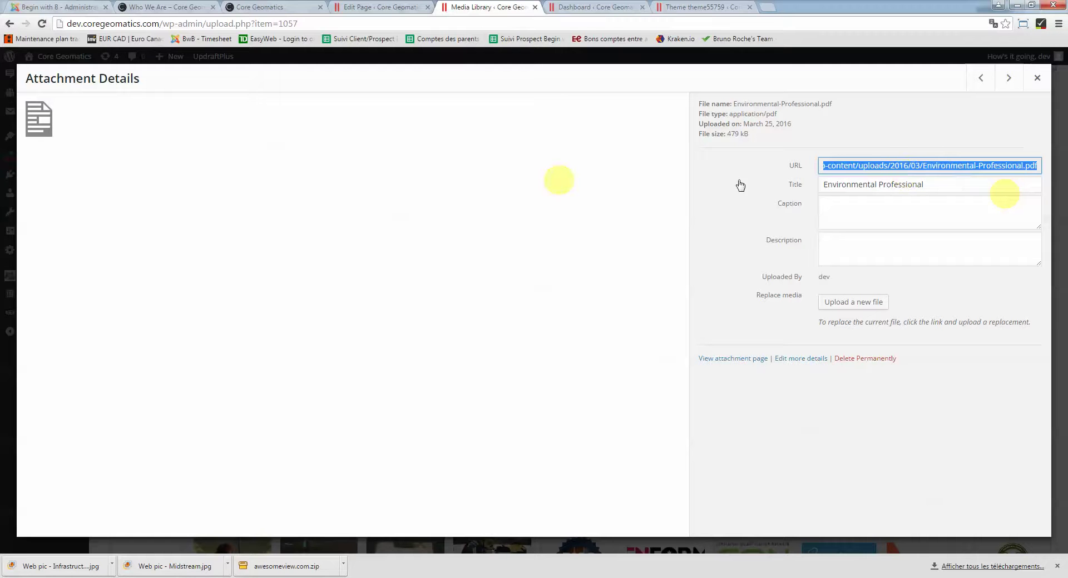
click(278, 7)
click(375, 7)
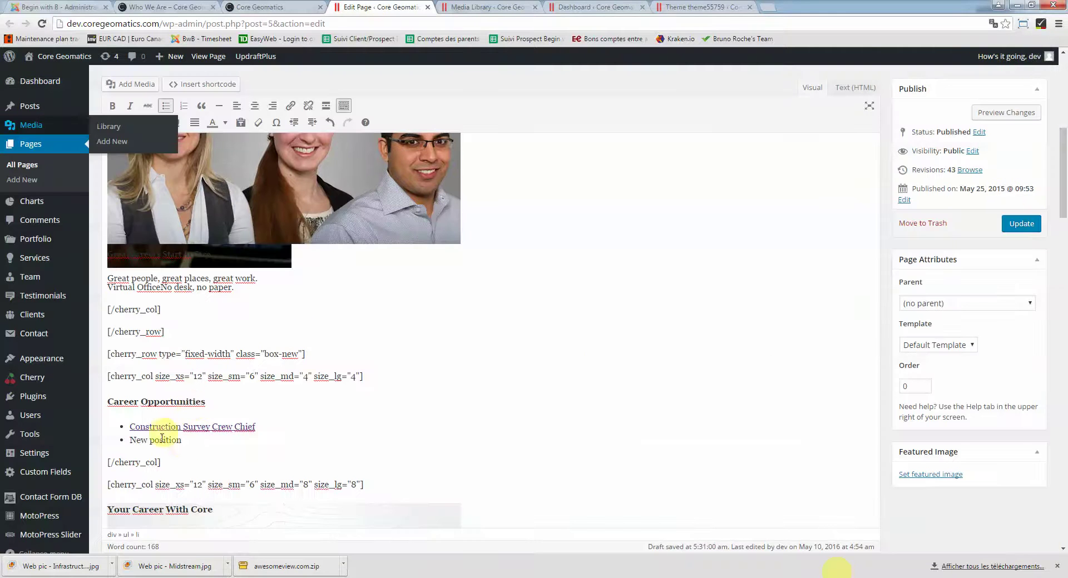
drag(185, 442, 145, 438)
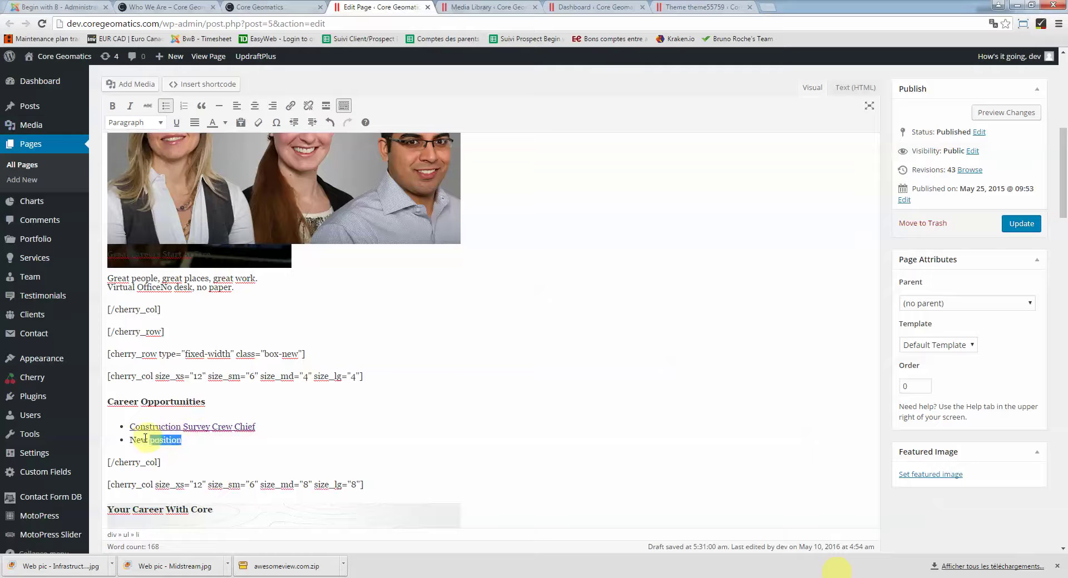
click(290, 105)
click(481, 212)
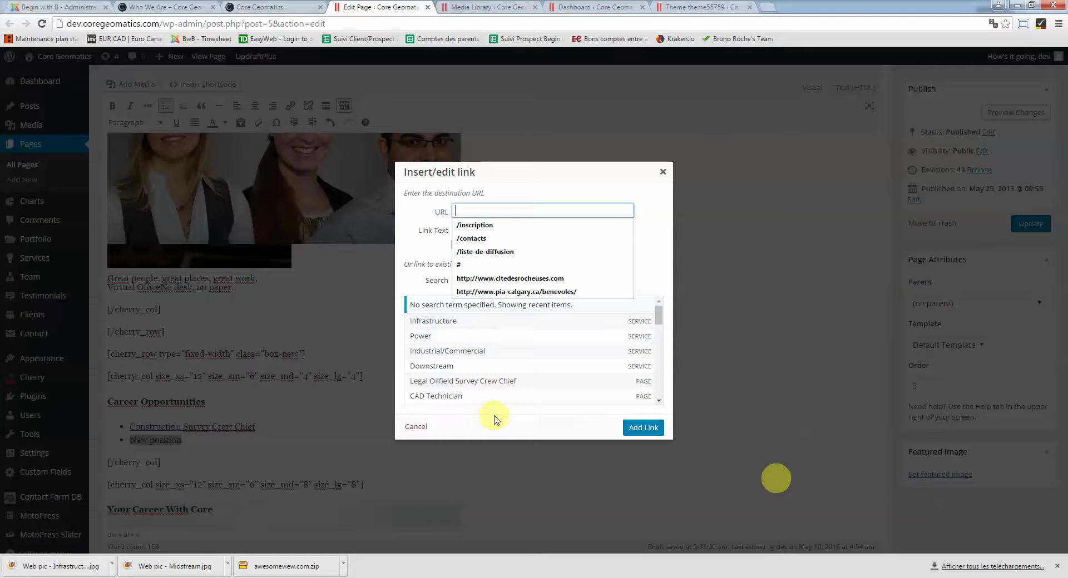
key(ctrl+v)
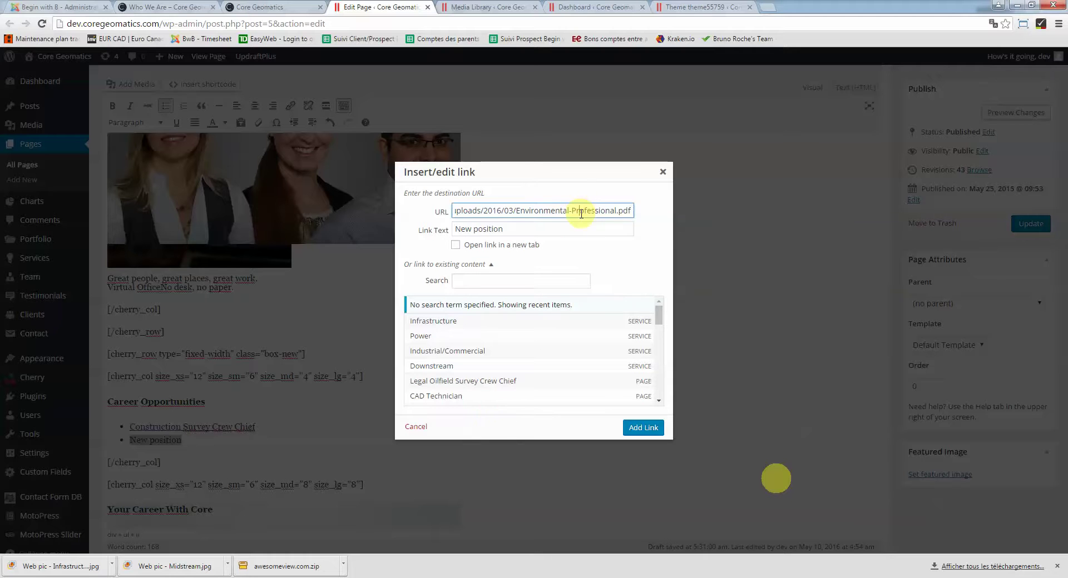
drag(633, 213, 424, 210)
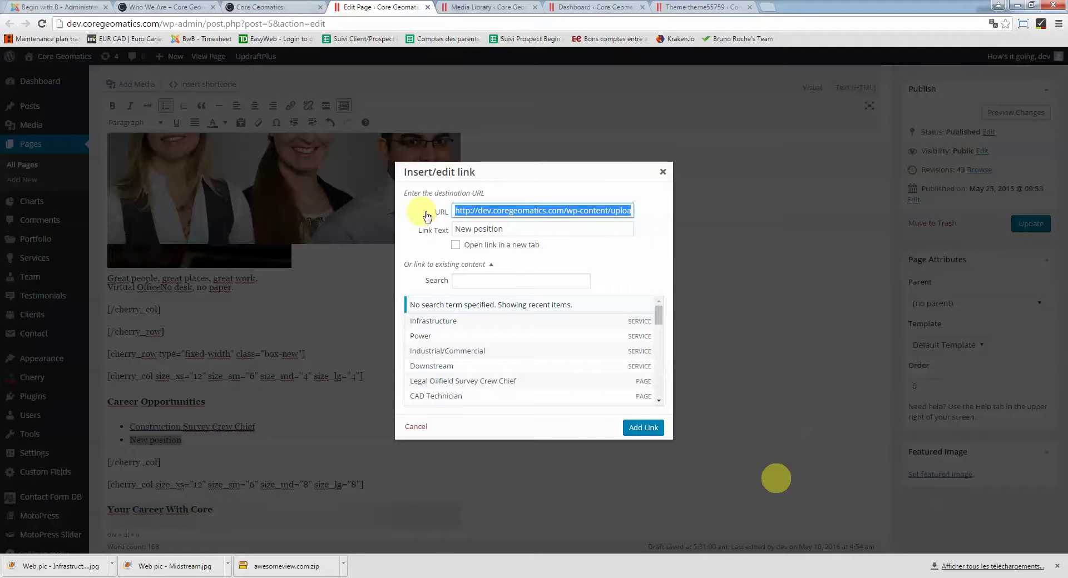
click(490, 210)
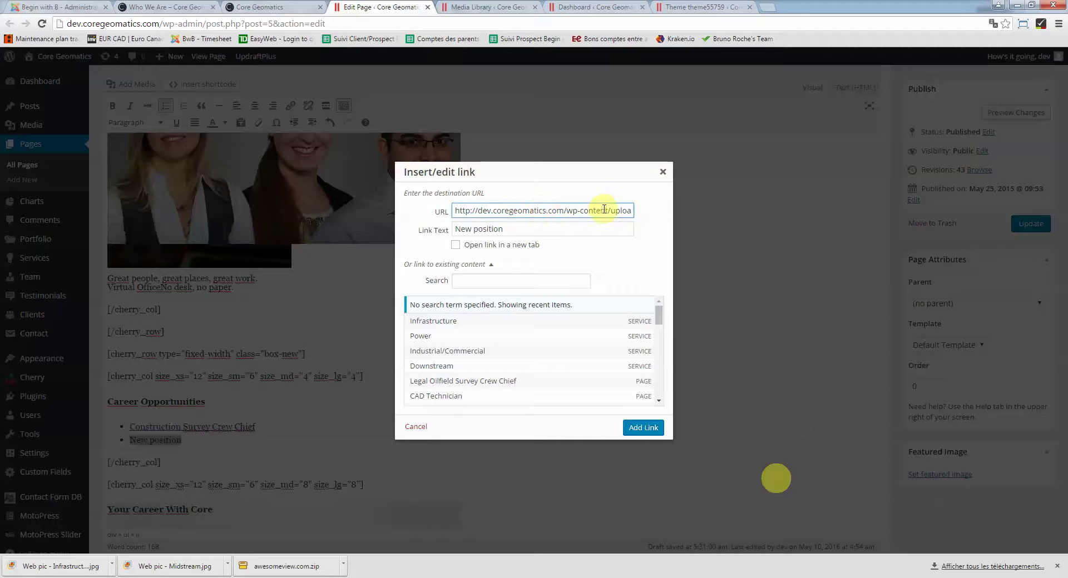
drag(608, 209, 650, 213)
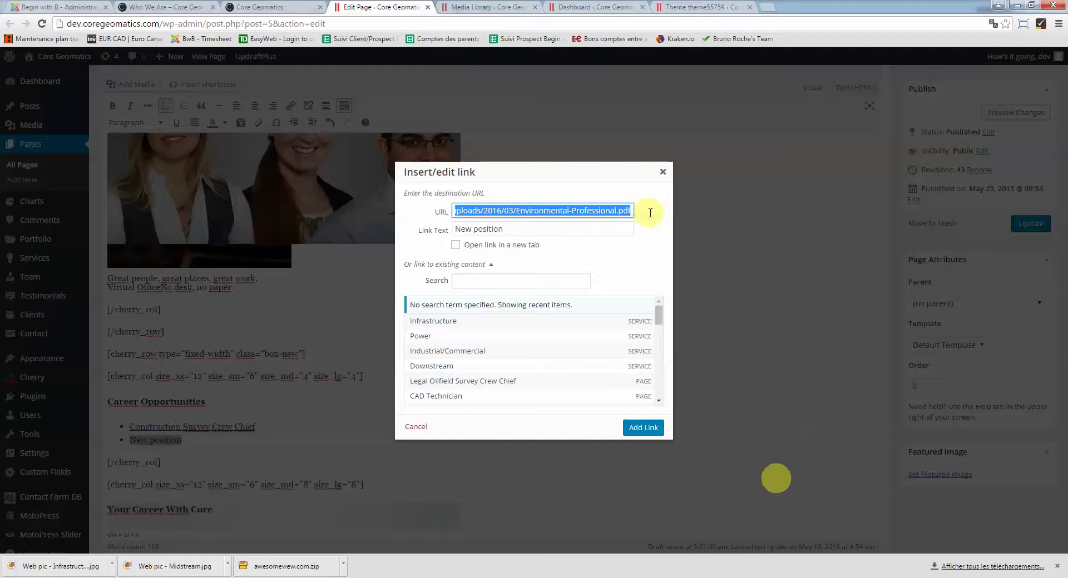
click(609, 212)
click(456, 246)
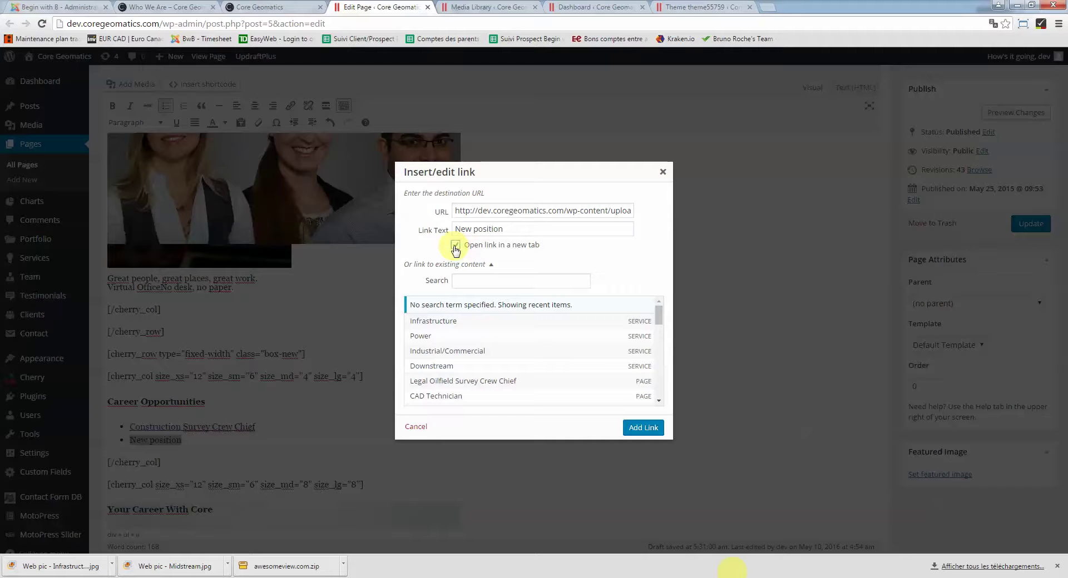
click(663, 172)
click(255, 427)
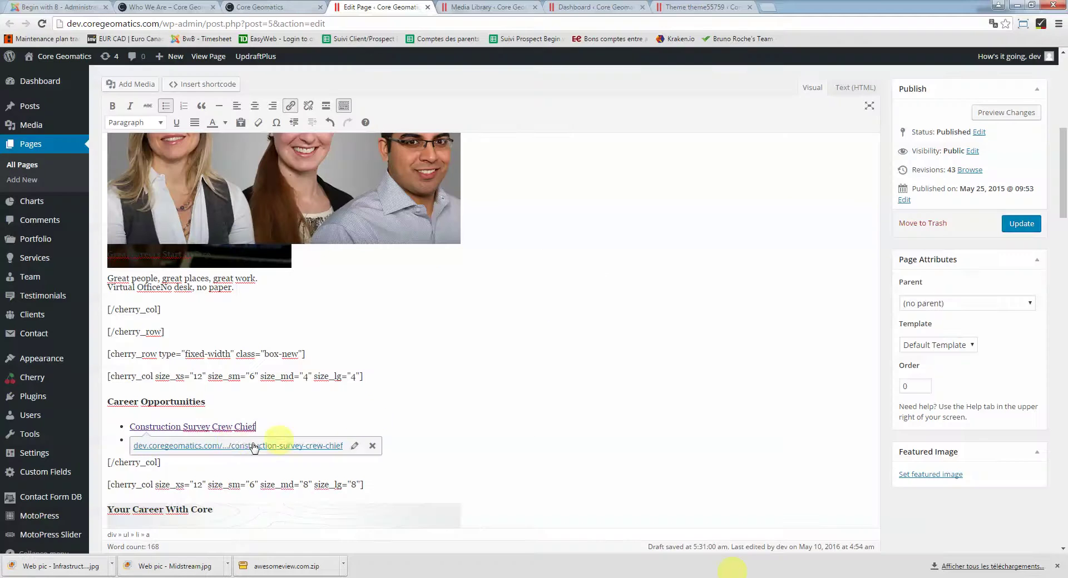
Select the 'New position' bullet text and delete it
click(294, 396)
scroll(188, 396, down, 1)
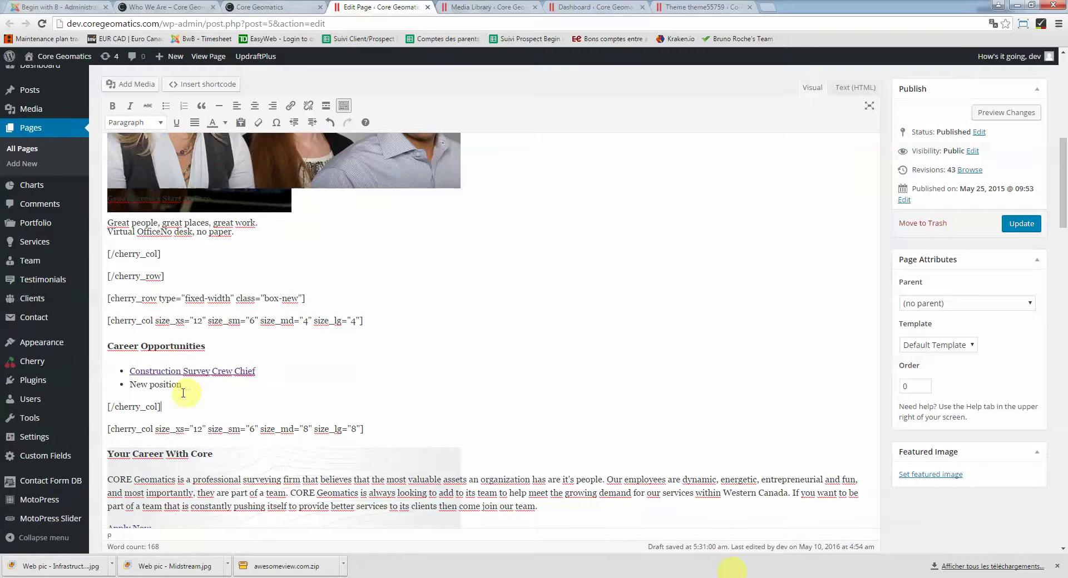
double_click(165, 384)
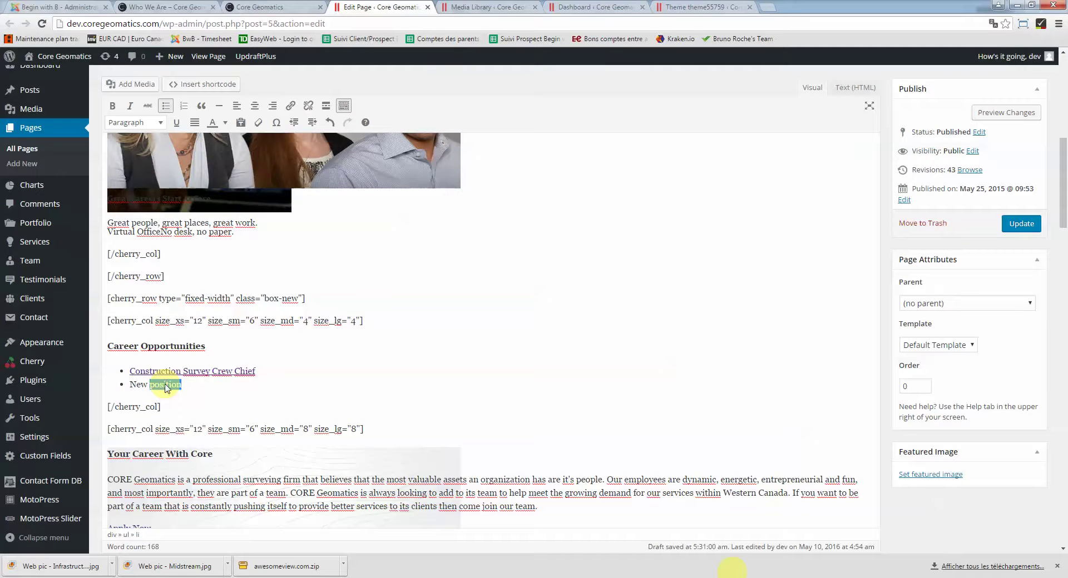
drag(182, 384, 129, 384)
key(BackSpace)
key(BackSpace)
Select the team photo, check the live Who We Are and home pages, then return to the editor
scroll(326, 369, up, 3)
click(248, 245)
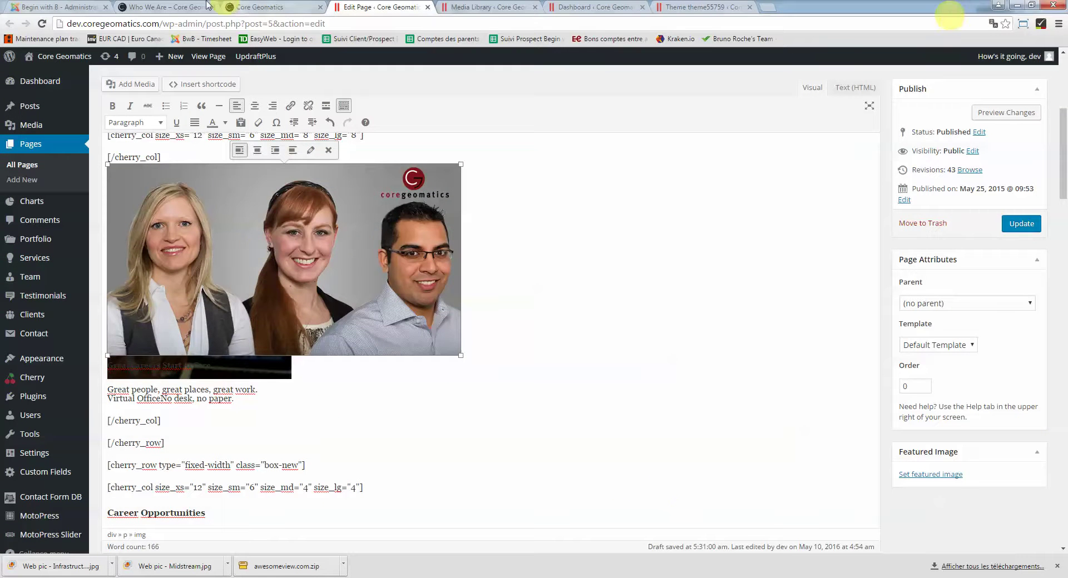
click(172, 6)
scroll(438, 353, down, 8)
scroll(423, 319, up, 8)
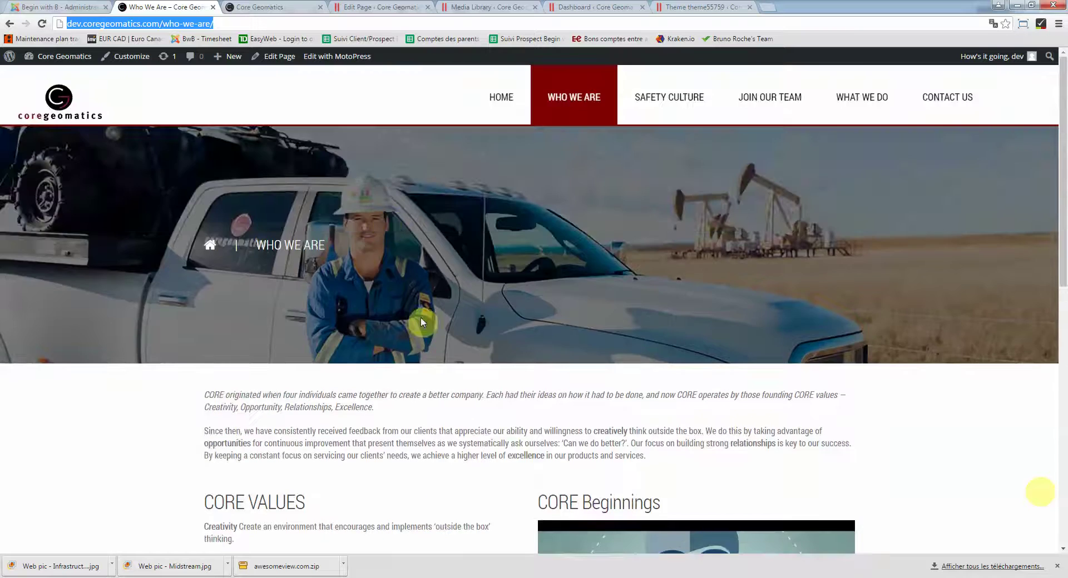
click(287, 7)
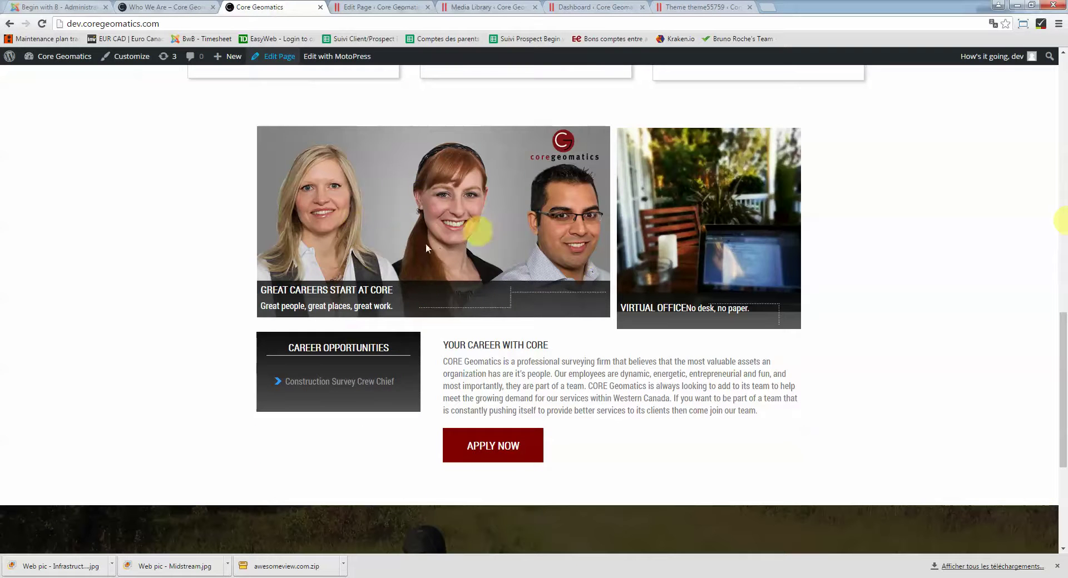
click(356, 7)
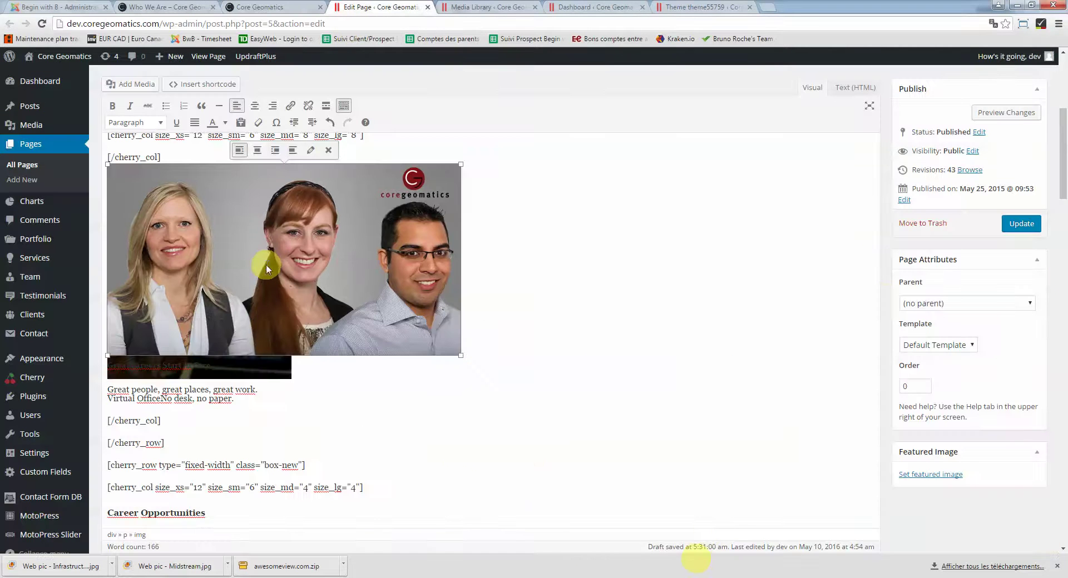
Open Add Media and browse the library, picking group1.jpg then Legal-Survey.jpg
click(127, 91)
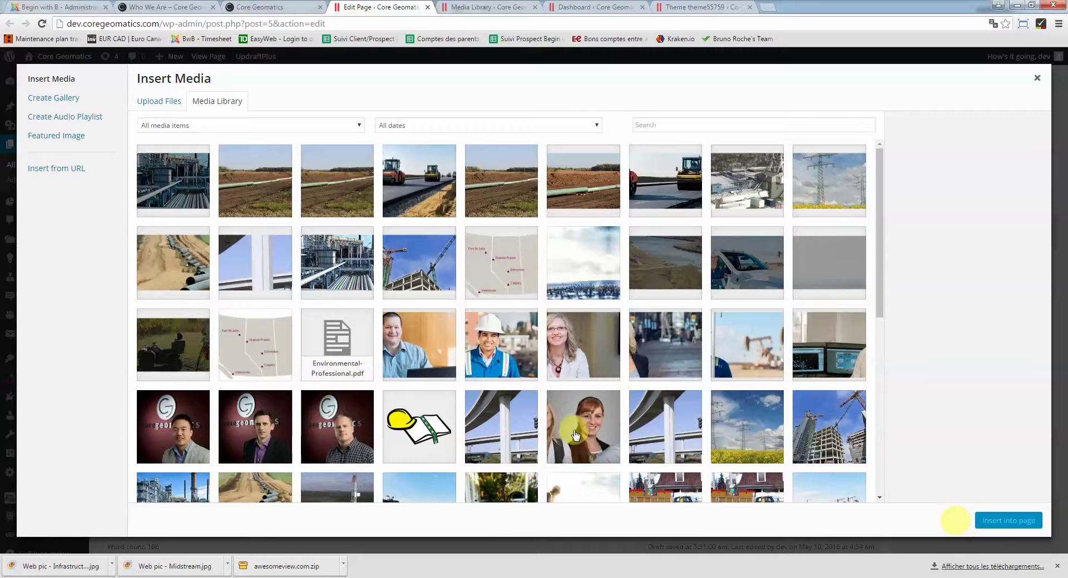
scroll(575, 433, down, 2)
click(737, 475)
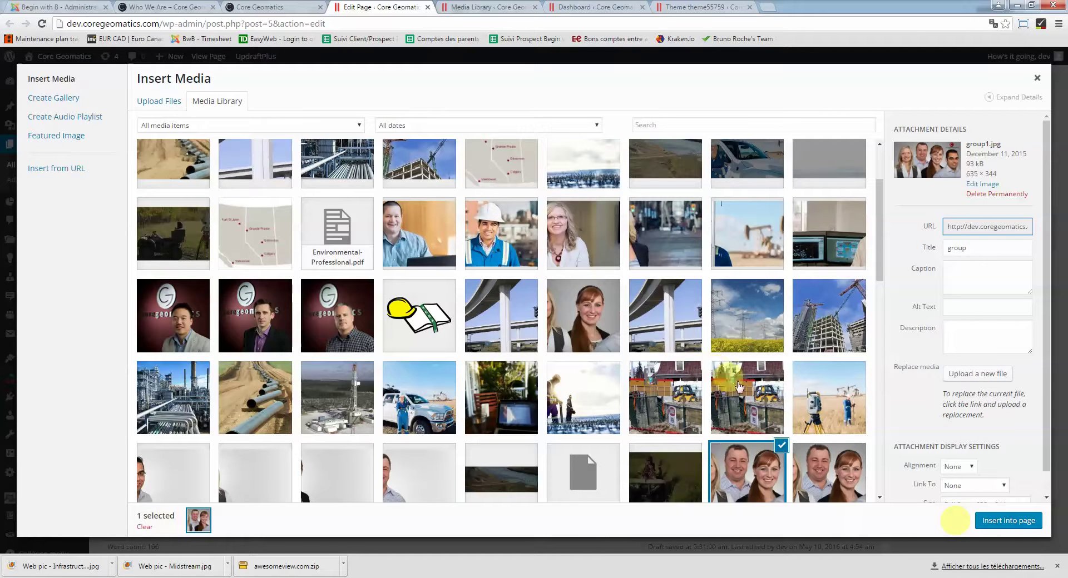
click(842, 397)
scroll(545, 398, up, 2)
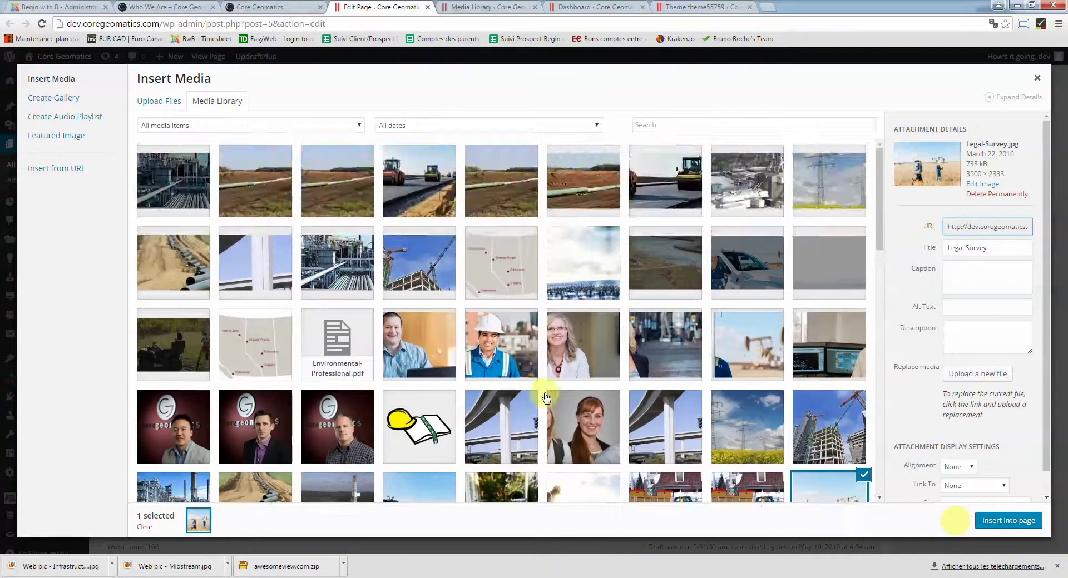
scroll(545, 398, down, 4)
scroll(545, 398, up, 3)
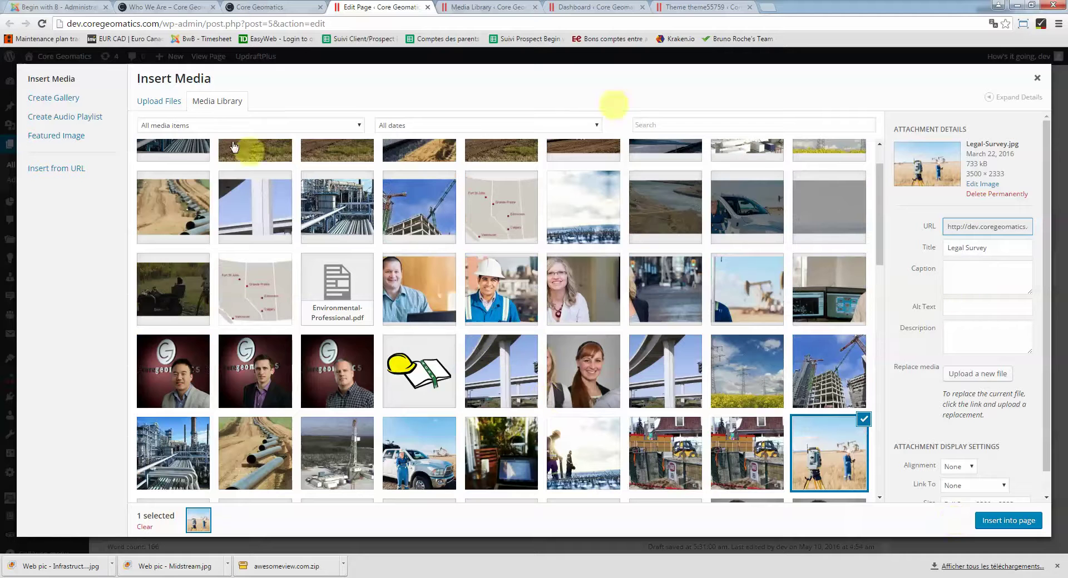
Reselect Legal-Survey.jpg in the Media Library and insert it into the page
click(164, 104)
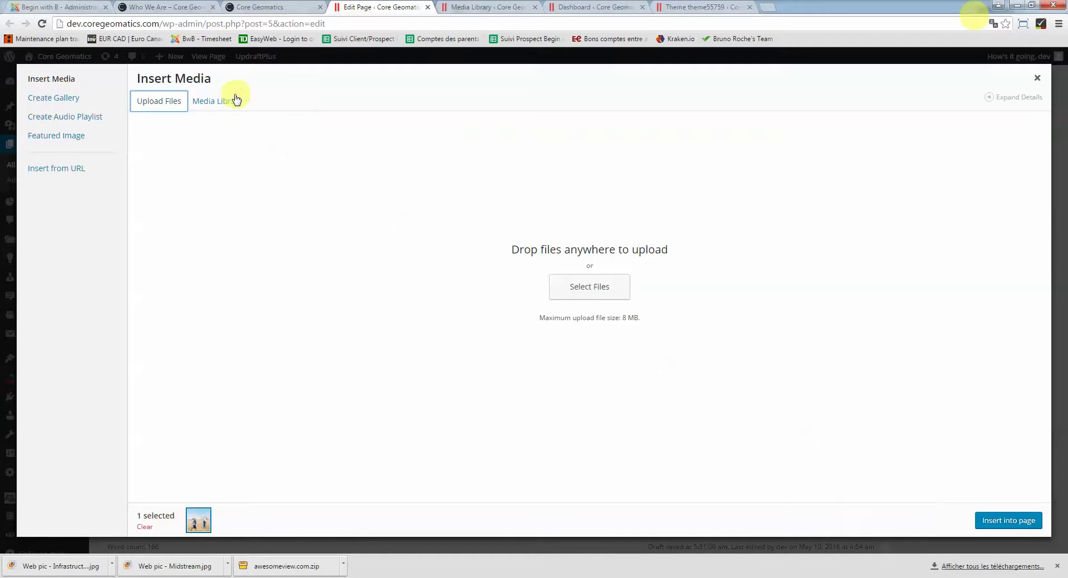
click(218, 107)
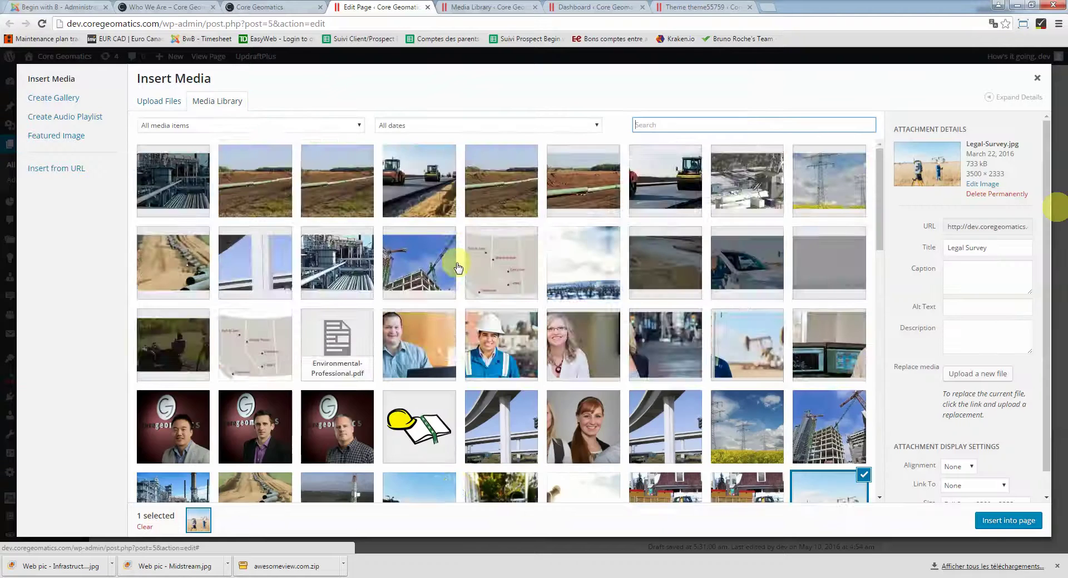
scroll(433, 256, down, 5)
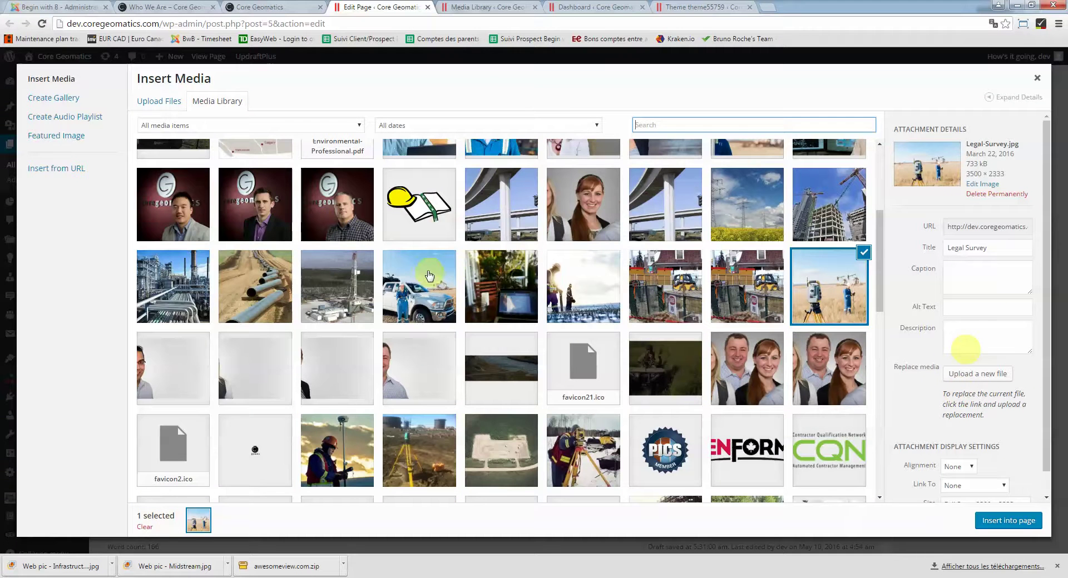
click(847, 280)
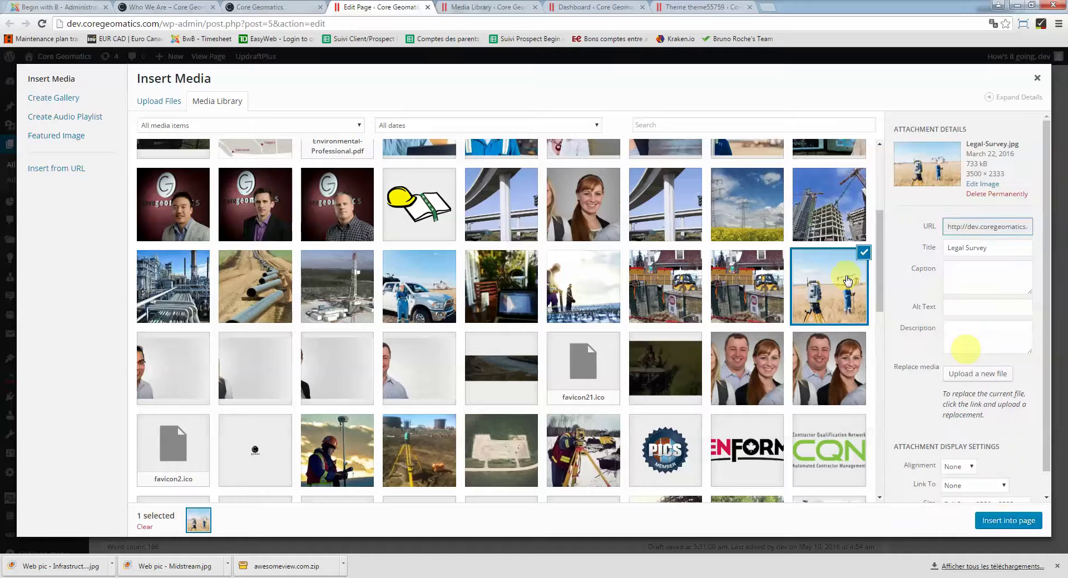
click(1007, 521)
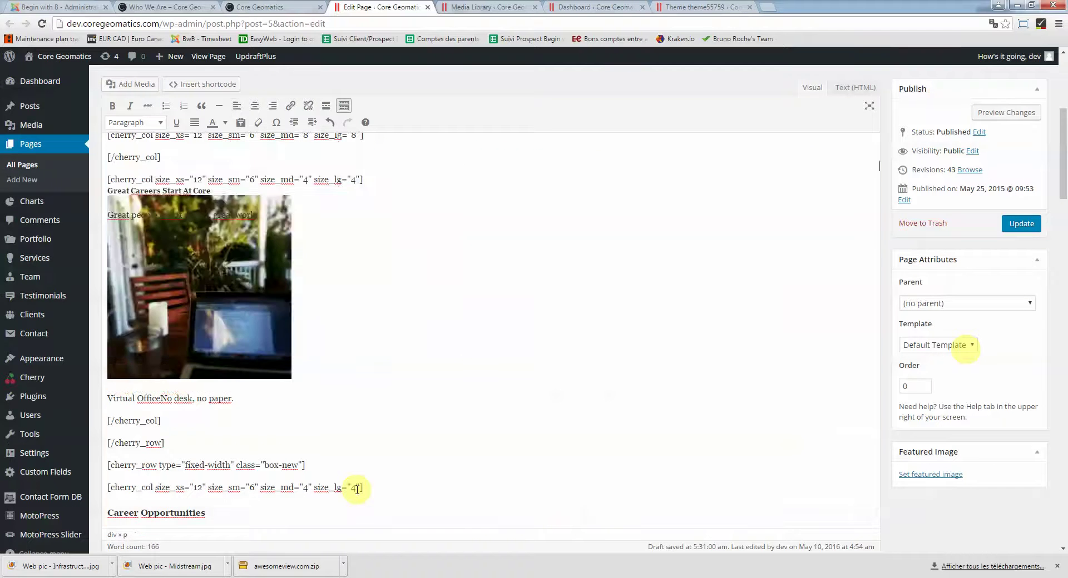
scroll(367, 436, down, 5)
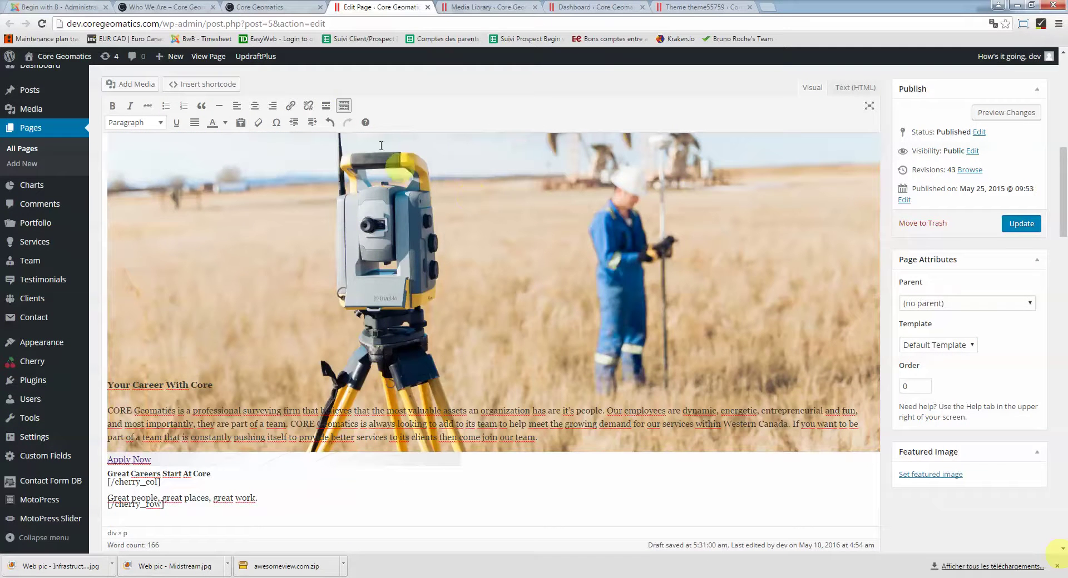
Compare the live home page's careers section with the page in the editor
click(164, 7)
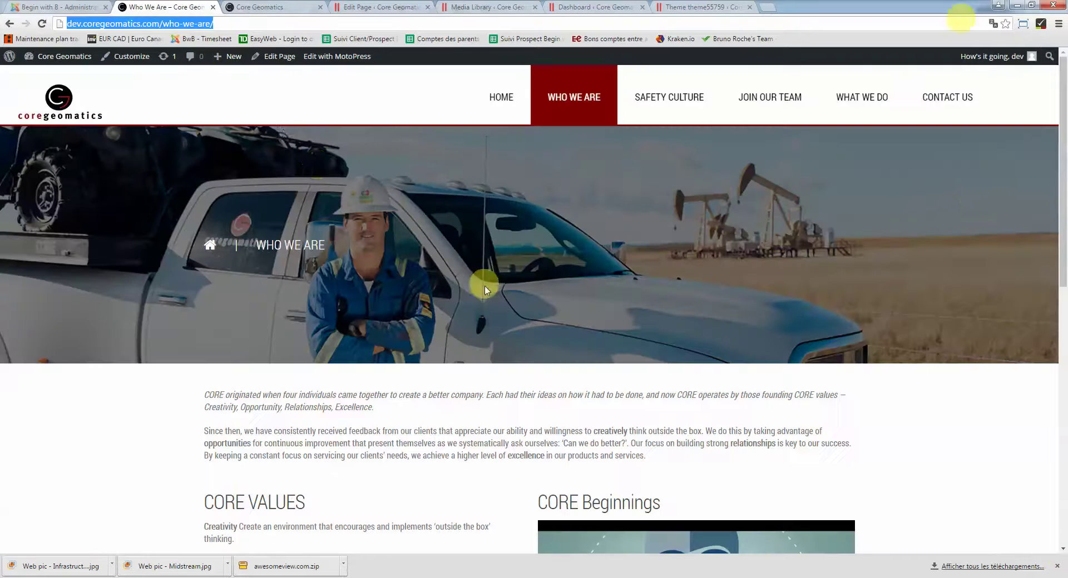
click(270, 12)
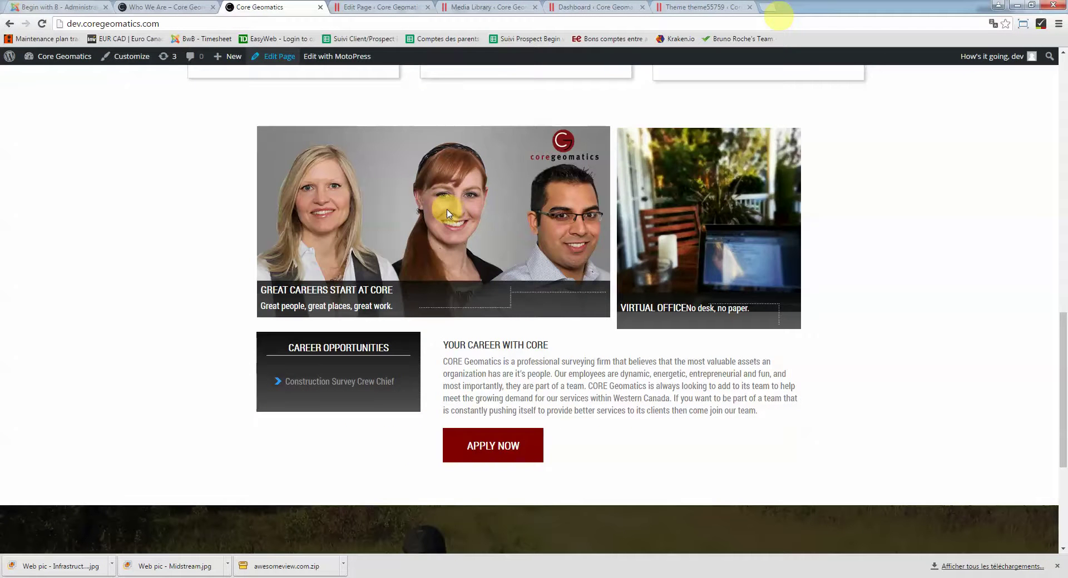
scroll(446, 213, up, 3)
scroll(446, 222, down, 2)
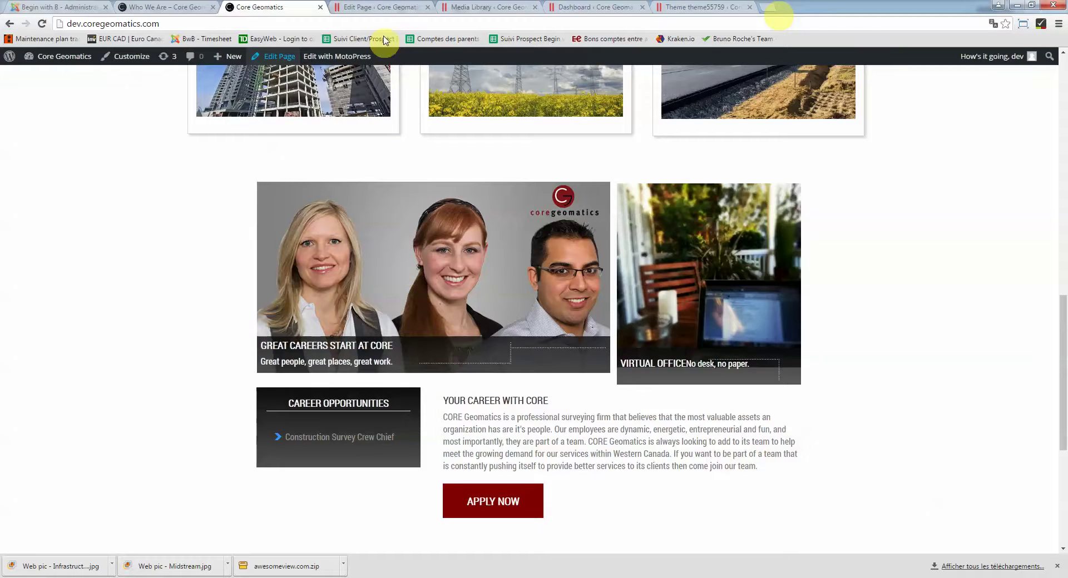
click(378, 7)
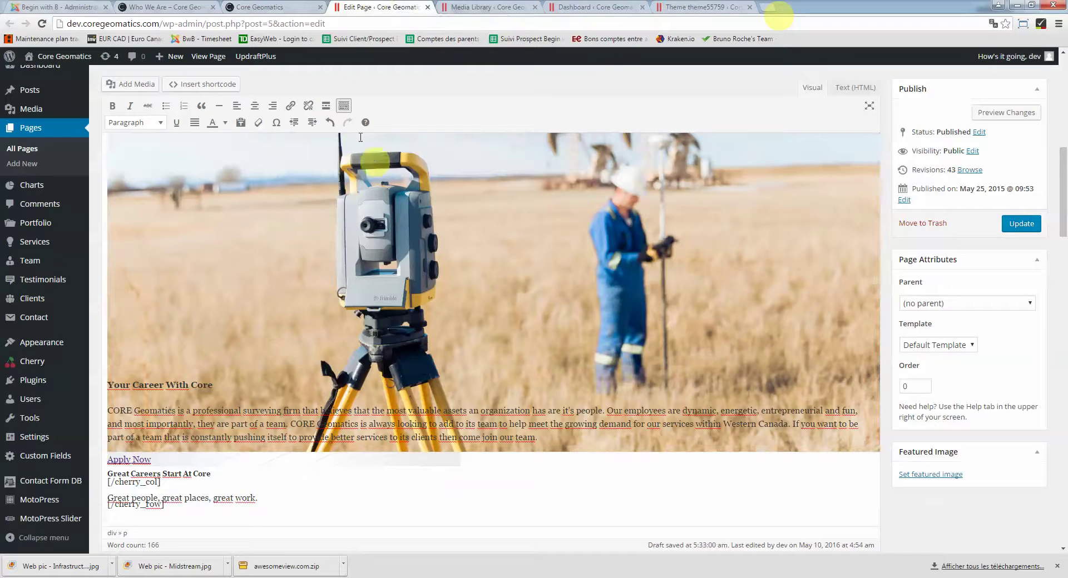
click(289, 6)
Inspect the careers team photo's img element in DevTools, then return to the Home page editor
right_click(387, 245)
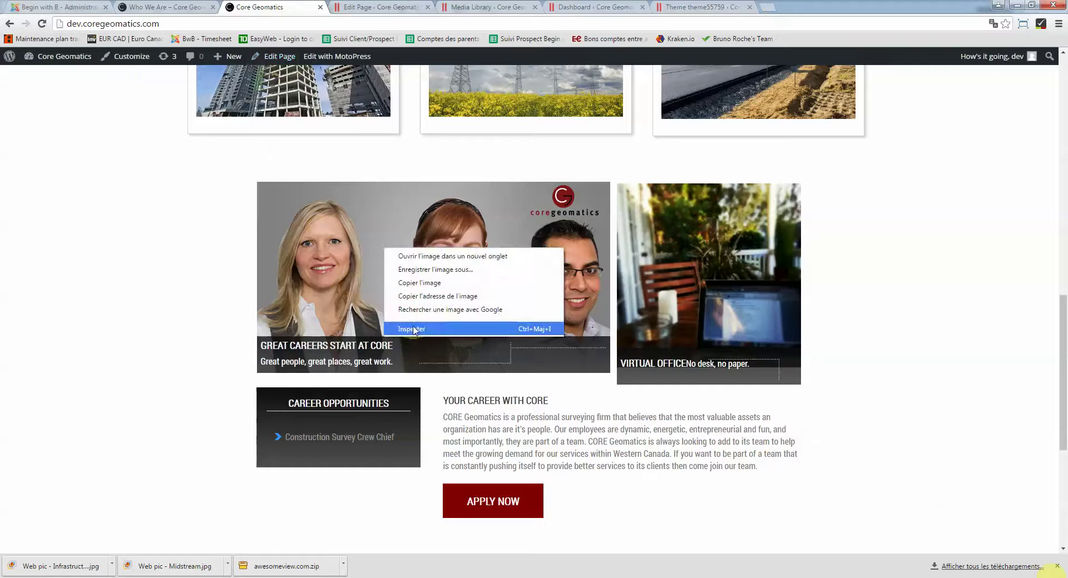
click(413, 328)
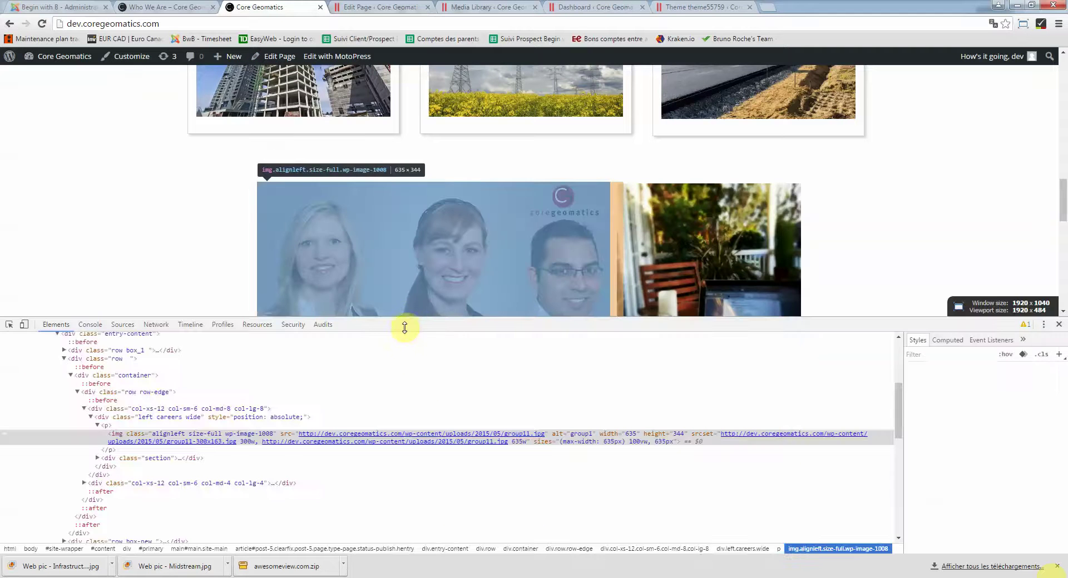
mouse_move(323, 439)
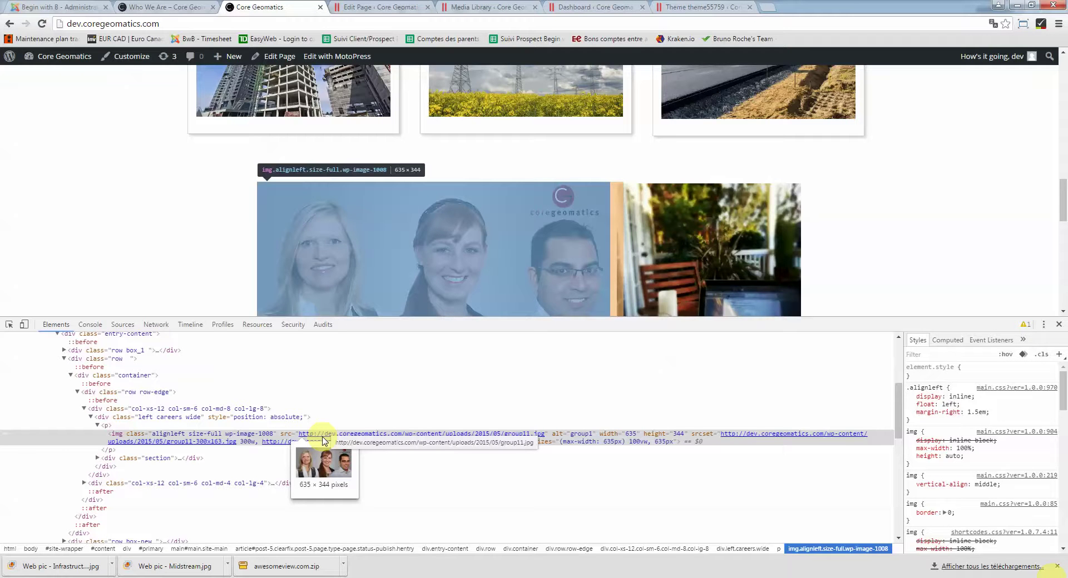
click(372, 6)
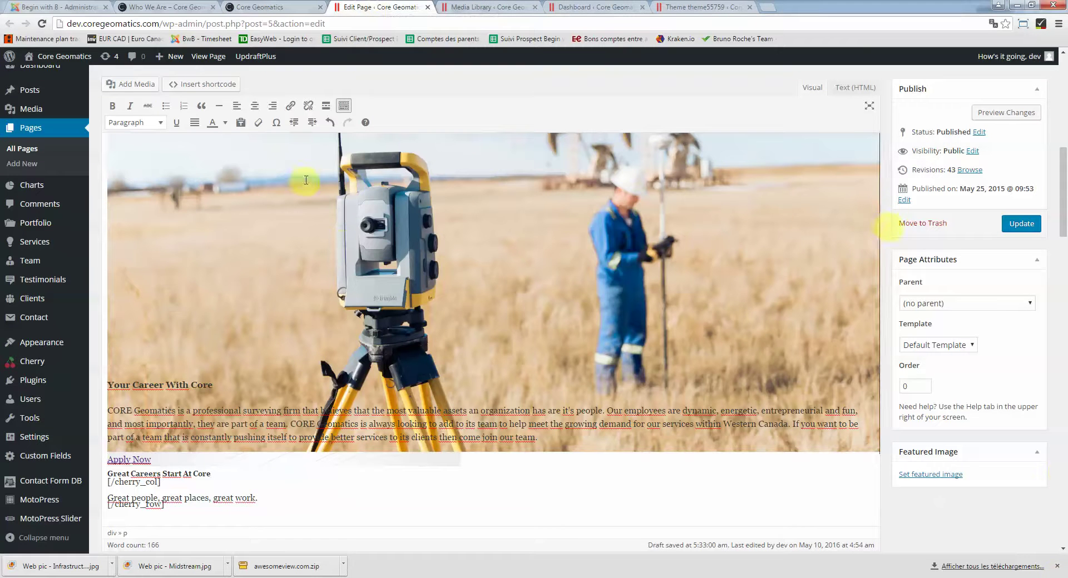
Scroll through the Home page editor to review its layout settings
scroll(612, 339, up, 4)
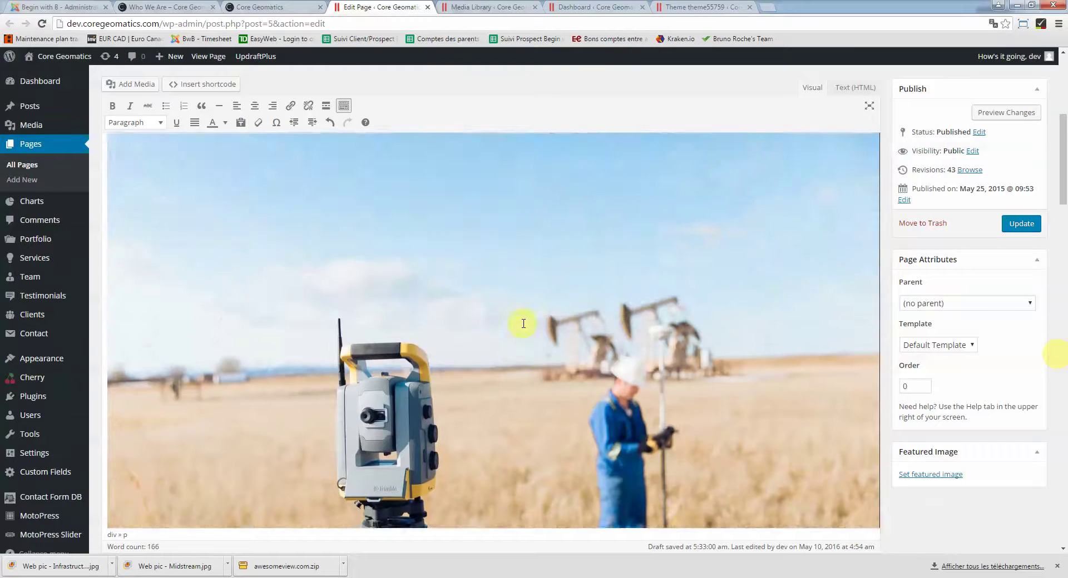
scroll(522, 324, up, 5)
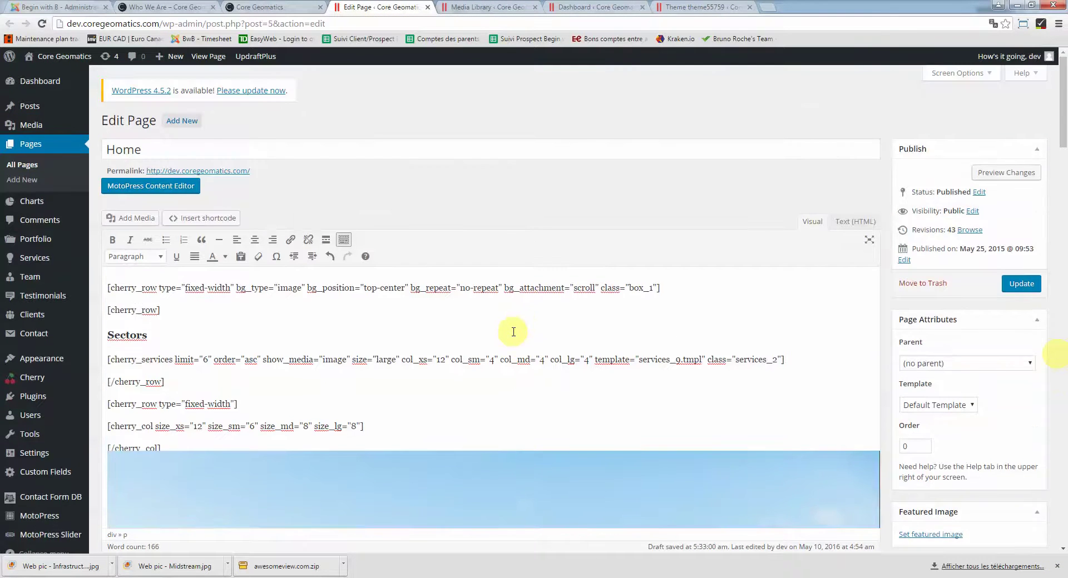
scroll(513, 332, down, 10)
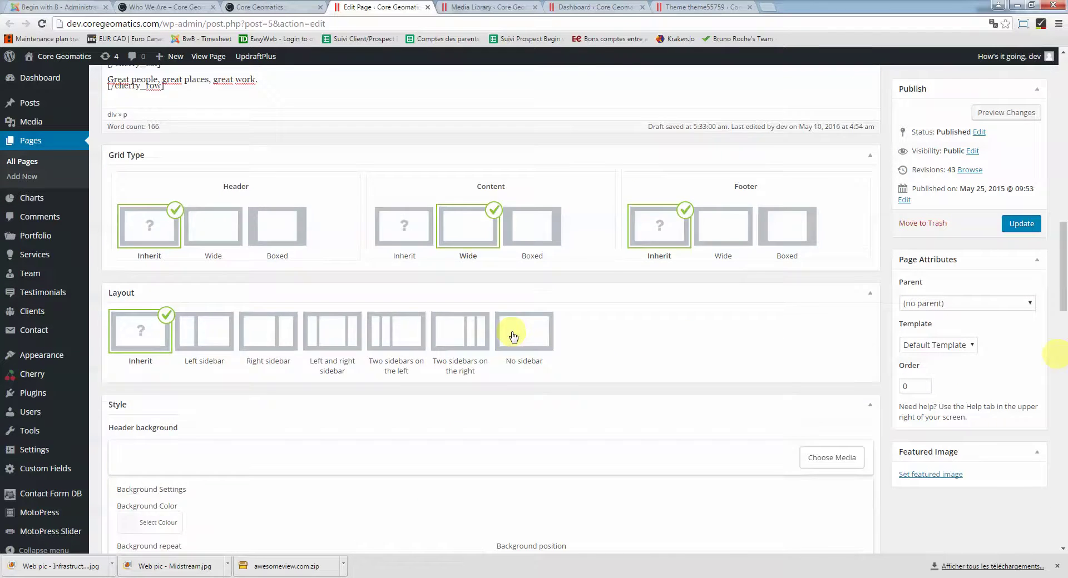
scroll(513, 336, up, 8)
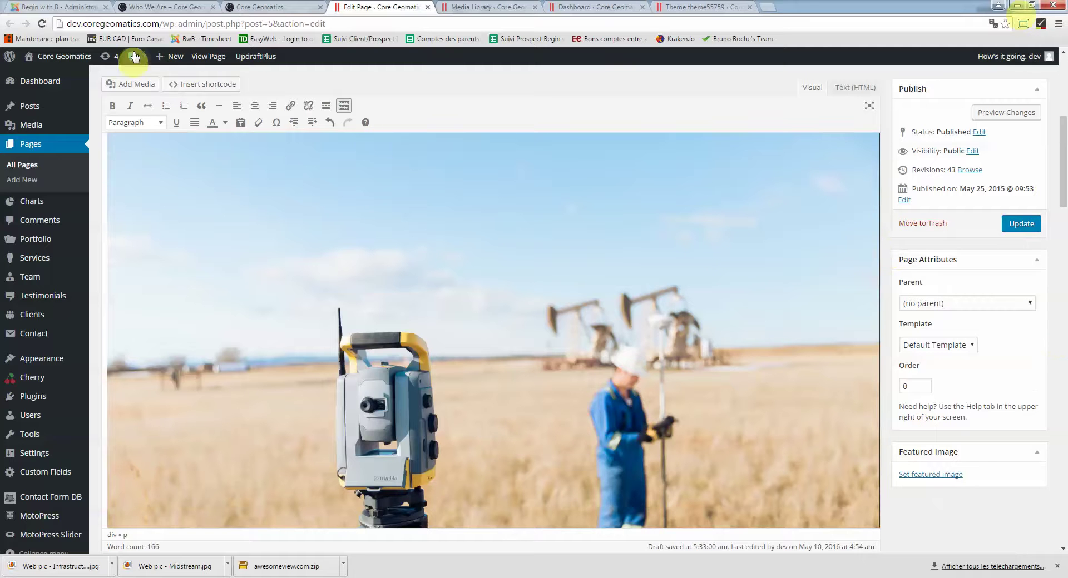
Close DevTools on the live Home page, scroll to SECTORS, and return to the editor
click(276, 7)
scroll(312, 155, up, 10)
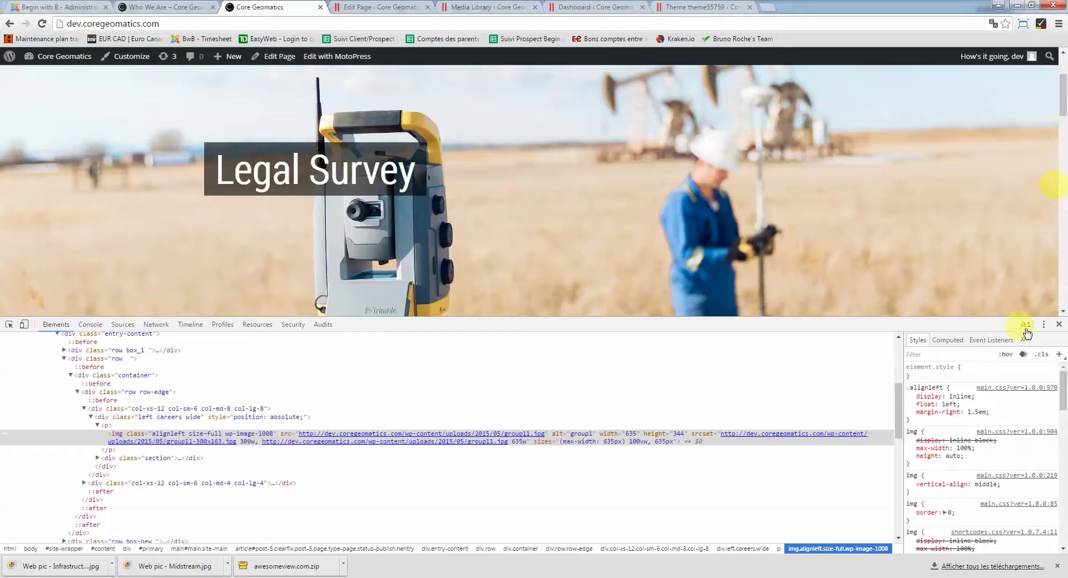
click(1058, 325)
scroll(508, 348, down, 3)
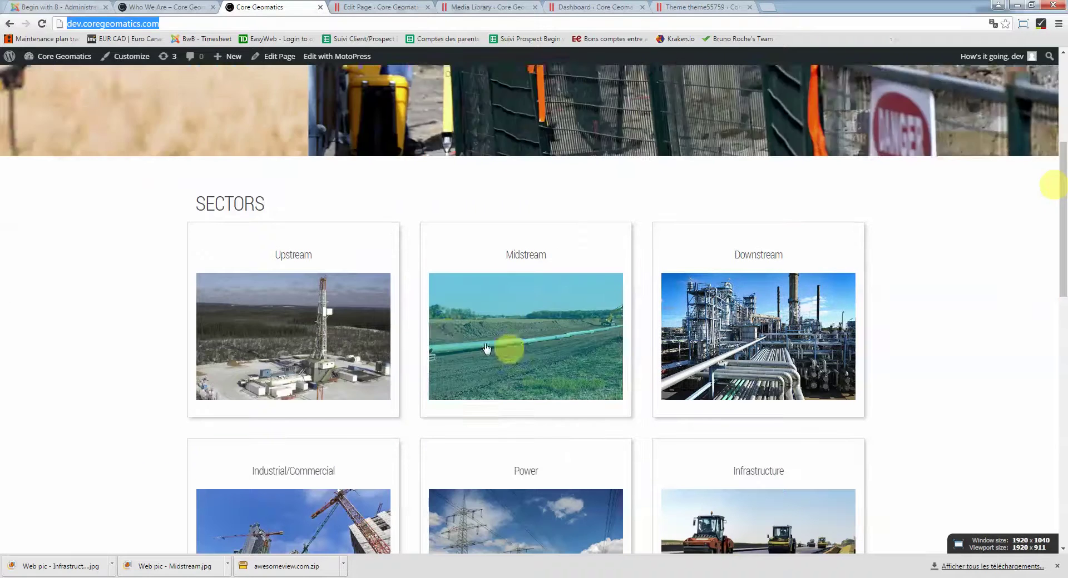
scroll(321, 337, down, 2)
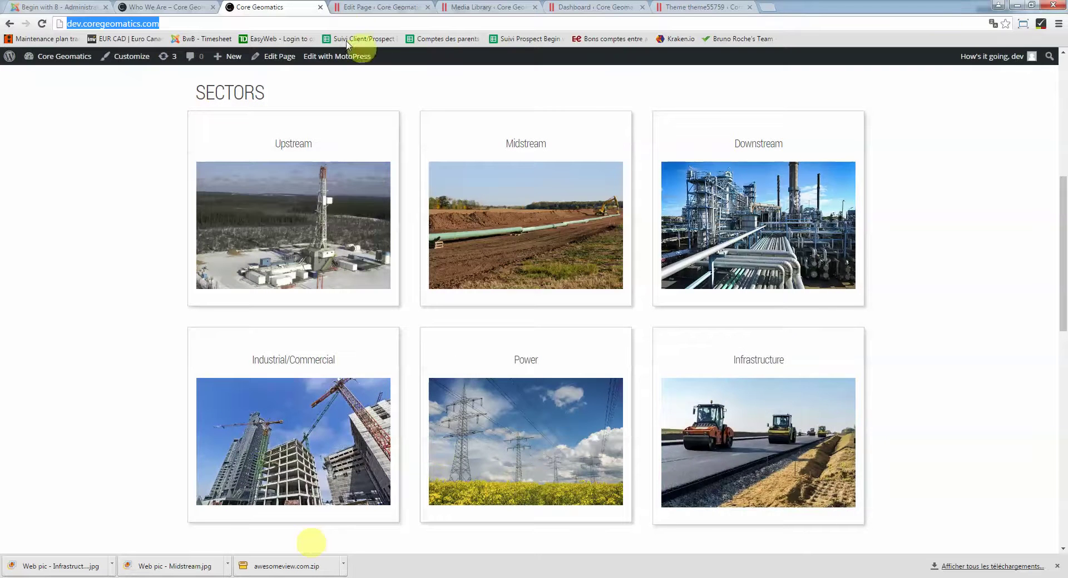
click(354, 6)
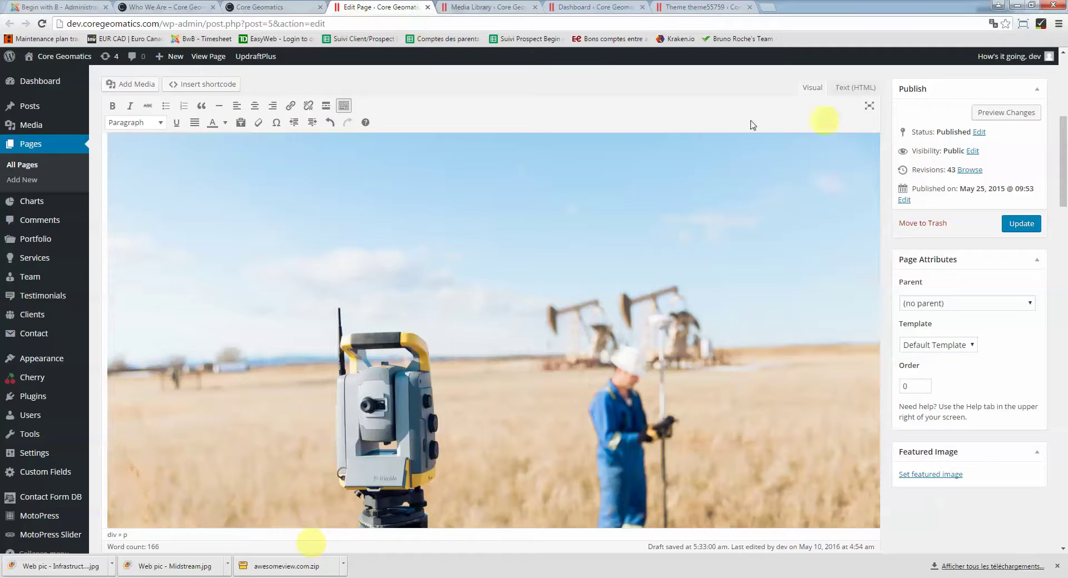
Select the [cherry_services …] shortcode in the Home page's Sectors section and compare it with the live Sectors grid
scroll(457, 293, up, 2)
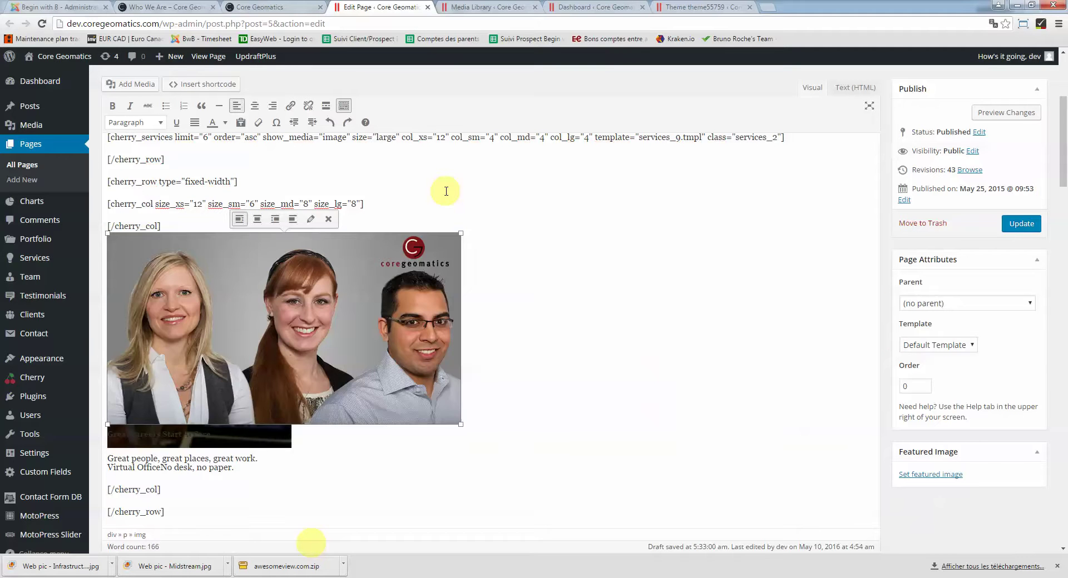
scroll(450, 214, up, 1)
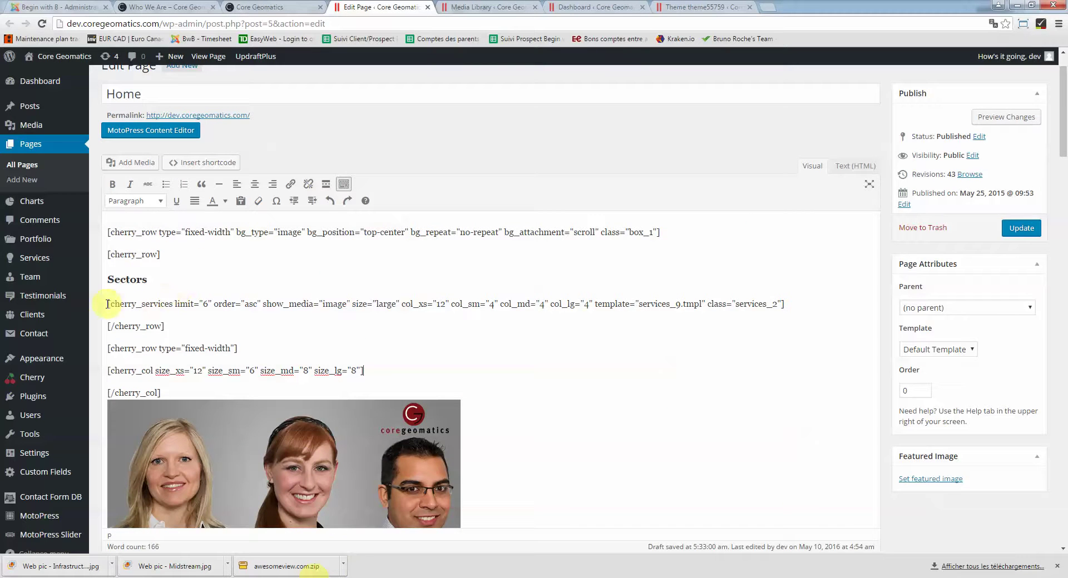
drag(119, 305, 780, 301)
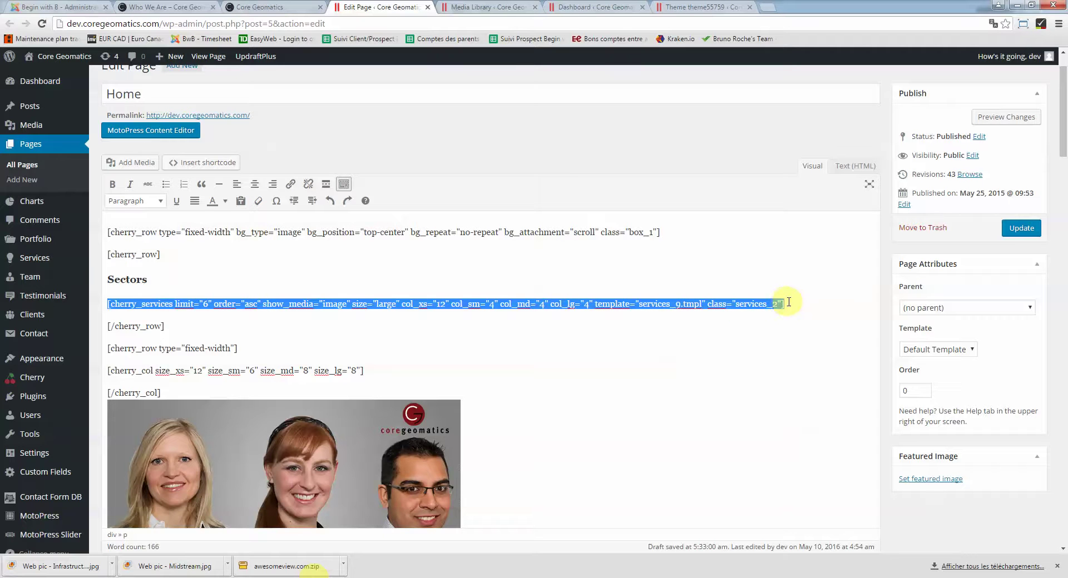
drag(791, 307, 107, 304)
click(244, 6)
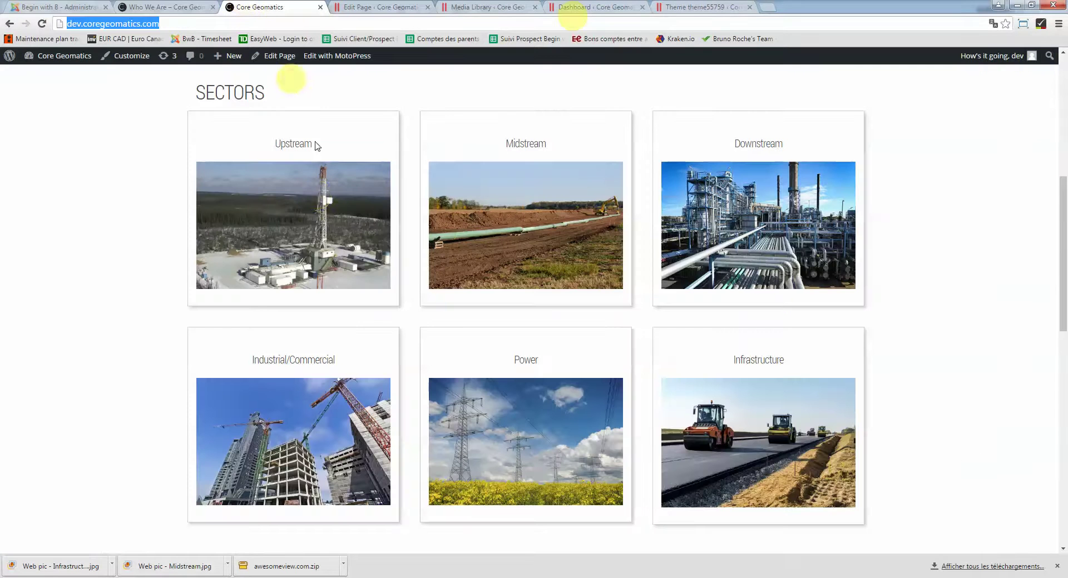
click(377, 5)
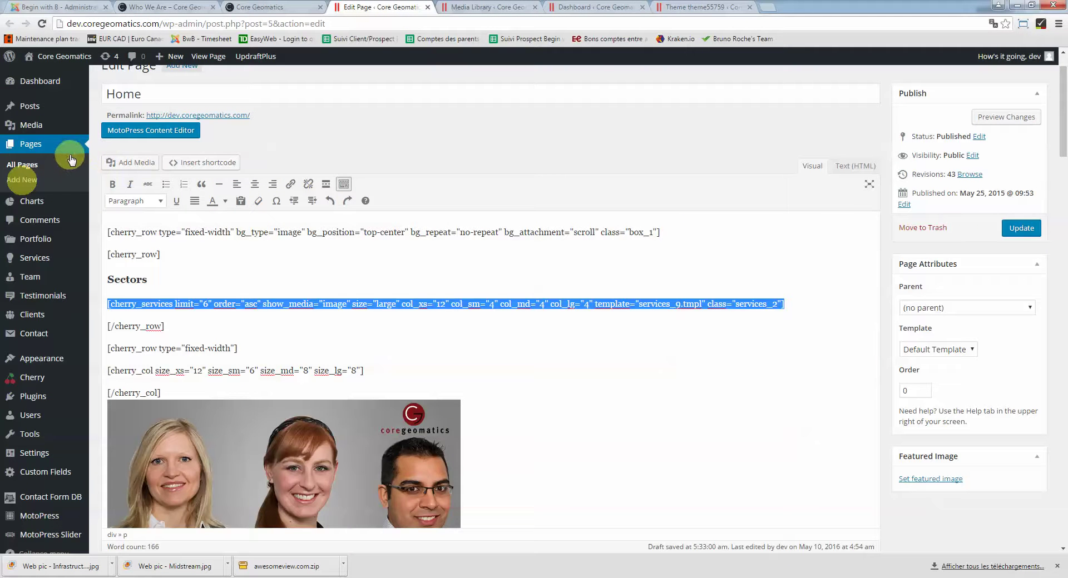
Open the Services list in a new browser tab and pick Infrastructure from the six services
mouse_move(58, 198)
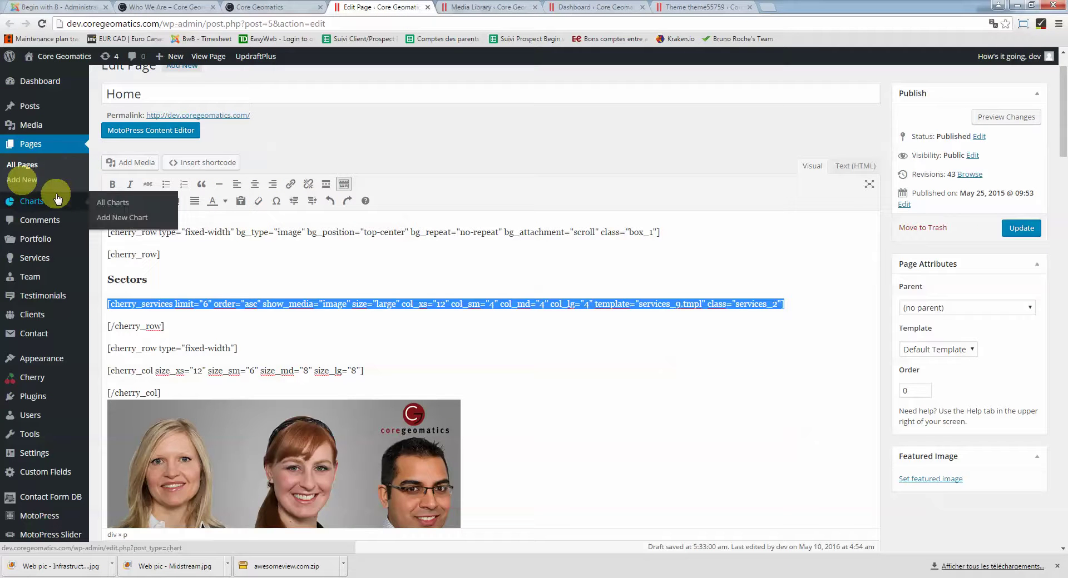
right_click(47, 259)
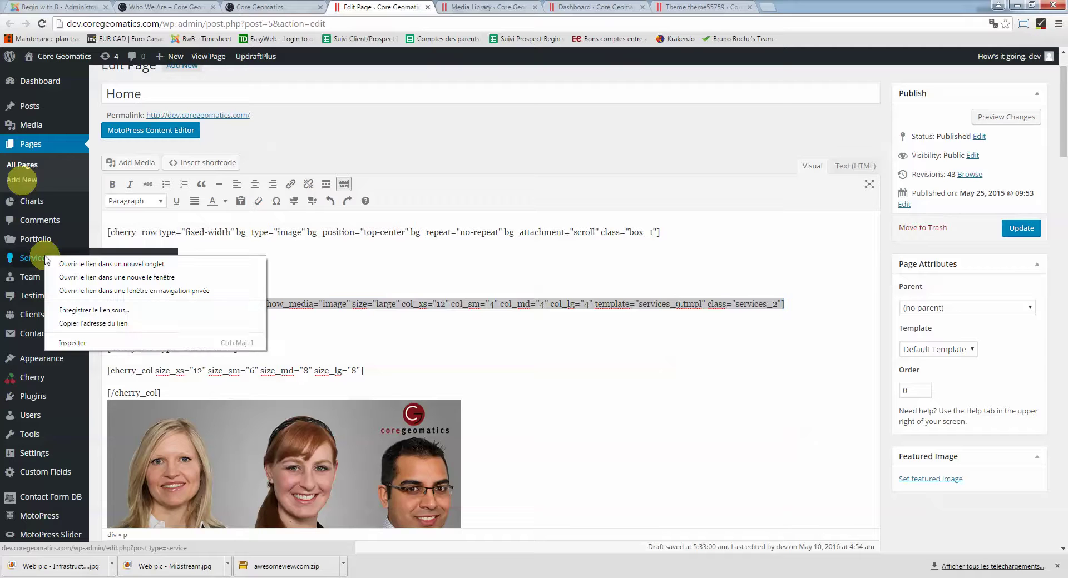
click(77, 264)
click(470, 7)
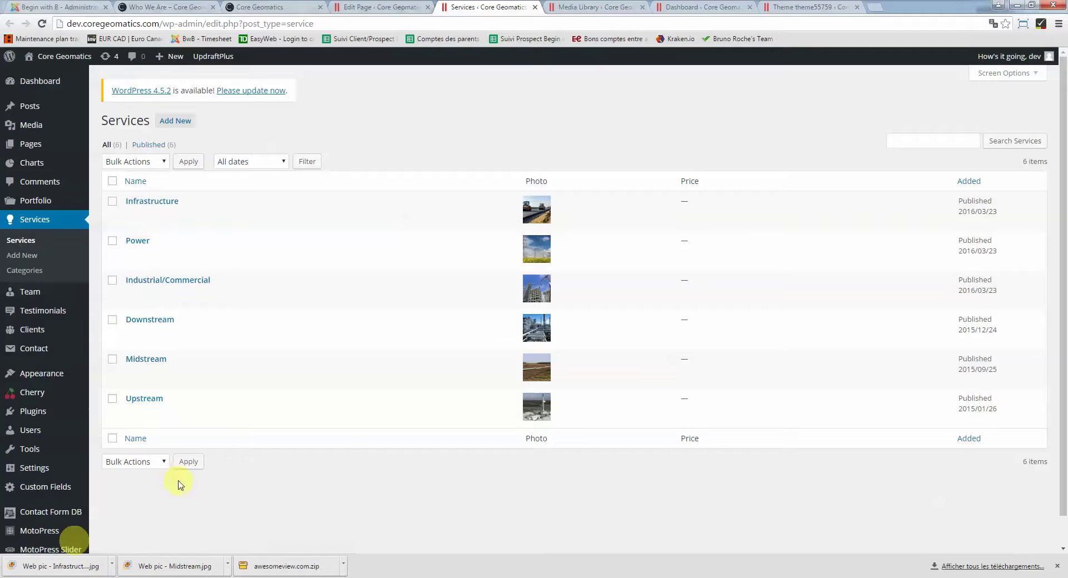
click(152, 202)
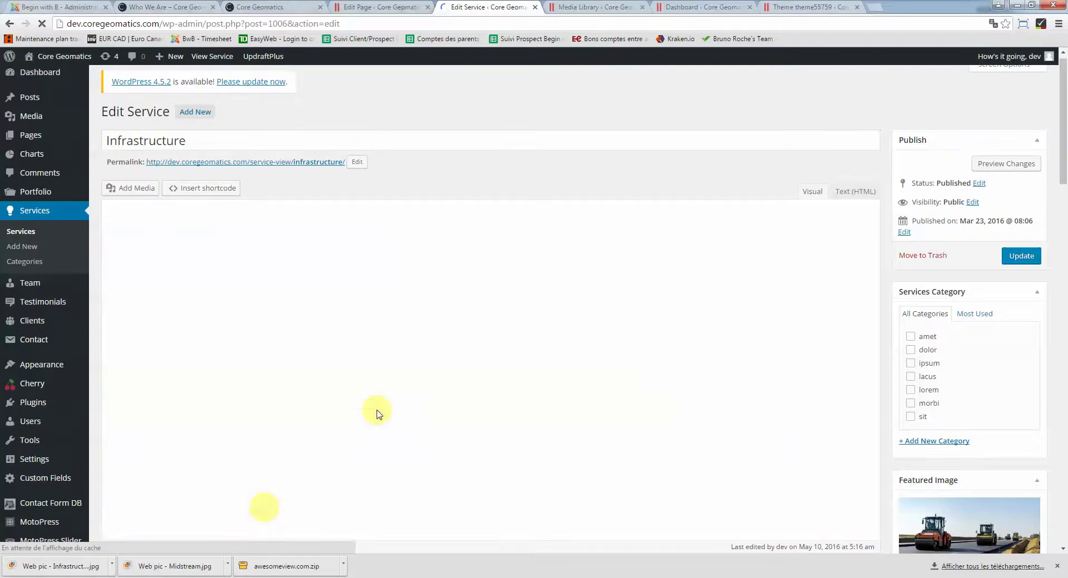
Select the Infrastructure title and the opening paragraph of its description in the service editor
drag(191, 138, 115, 139)
click(160, 293)
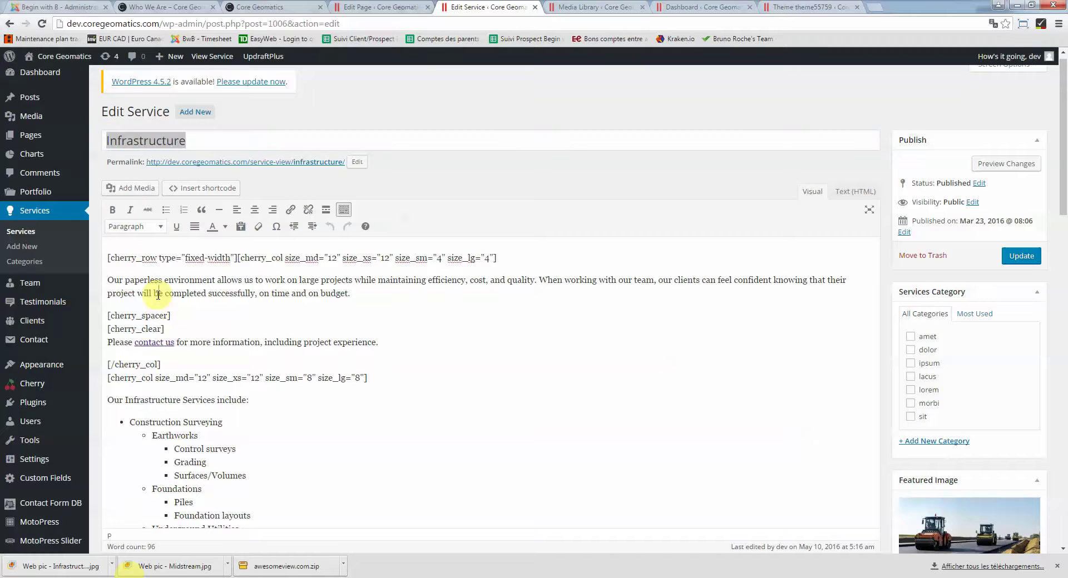
scroll(142, 273, down, 1)
drag(108, 223, 349, 237)
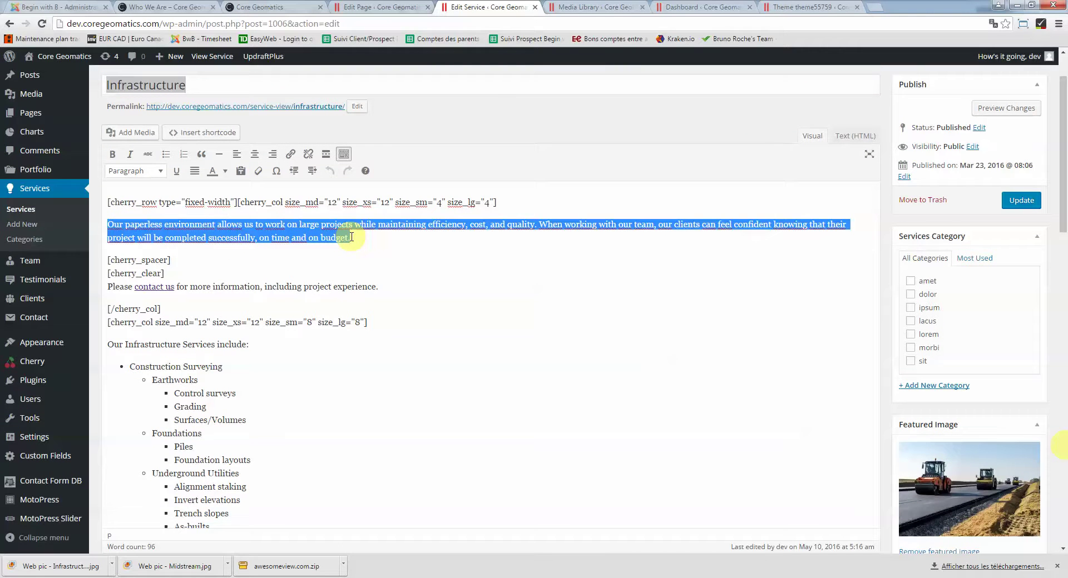
drag(134, 224, 212, 507)
scroll(144, 299, down, 2)
click(232, 484)
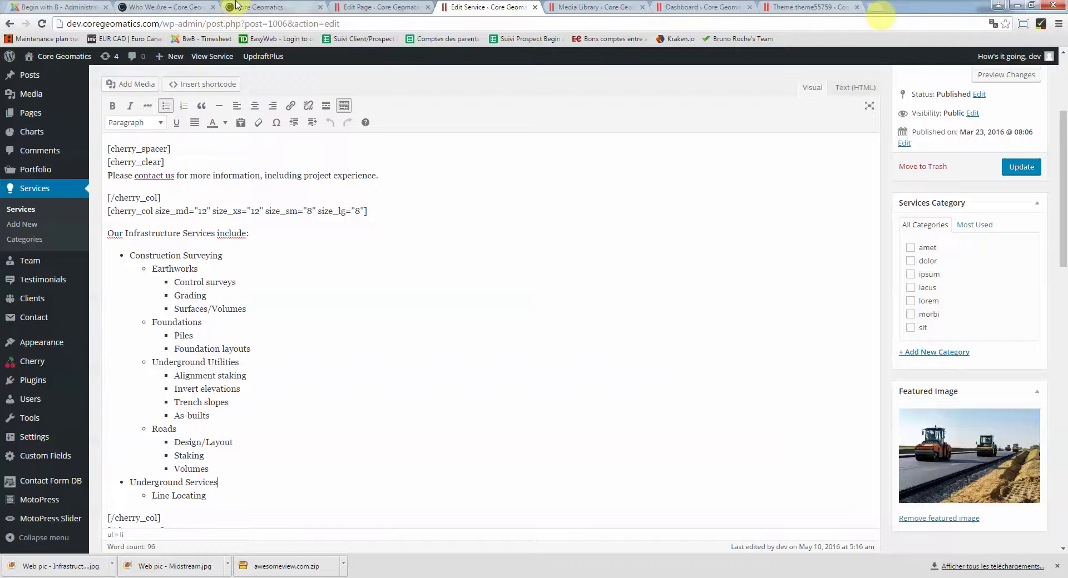
Compare with the live Sectors grid and open the live Infrastructure service page
click(255, 8)
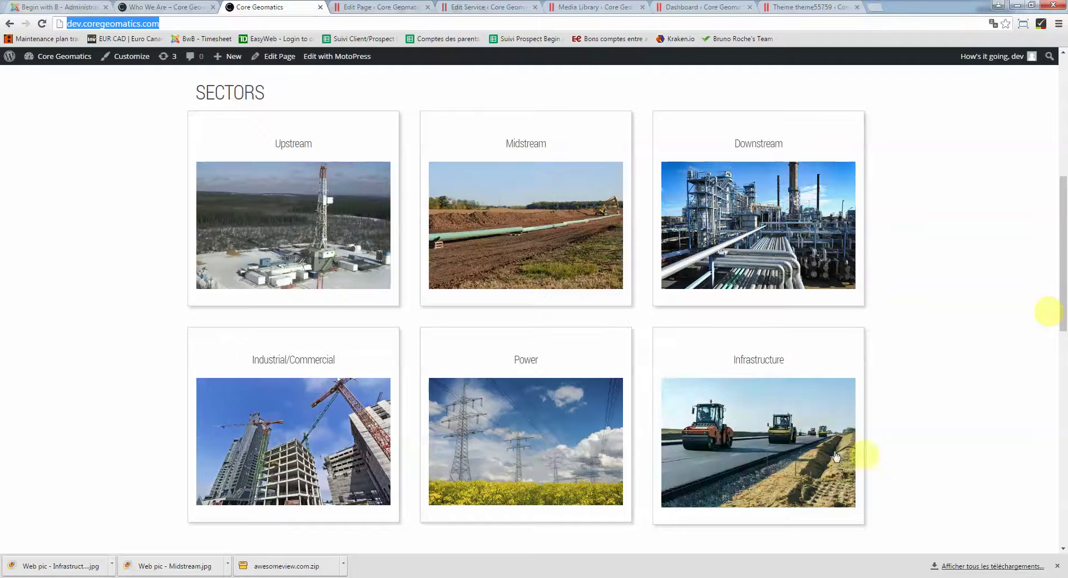
click(380, 7)
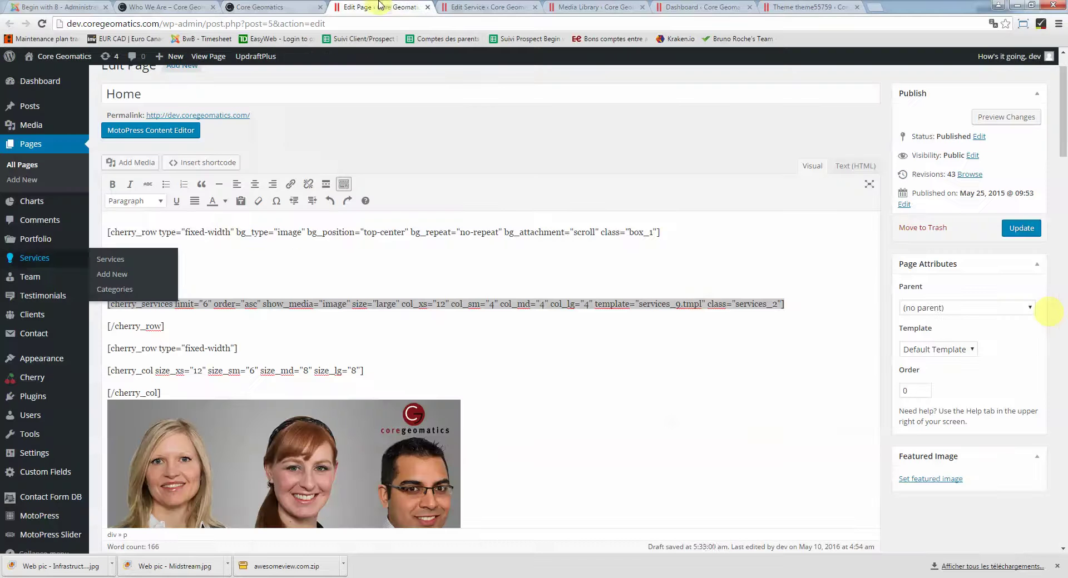
click(491, 7)
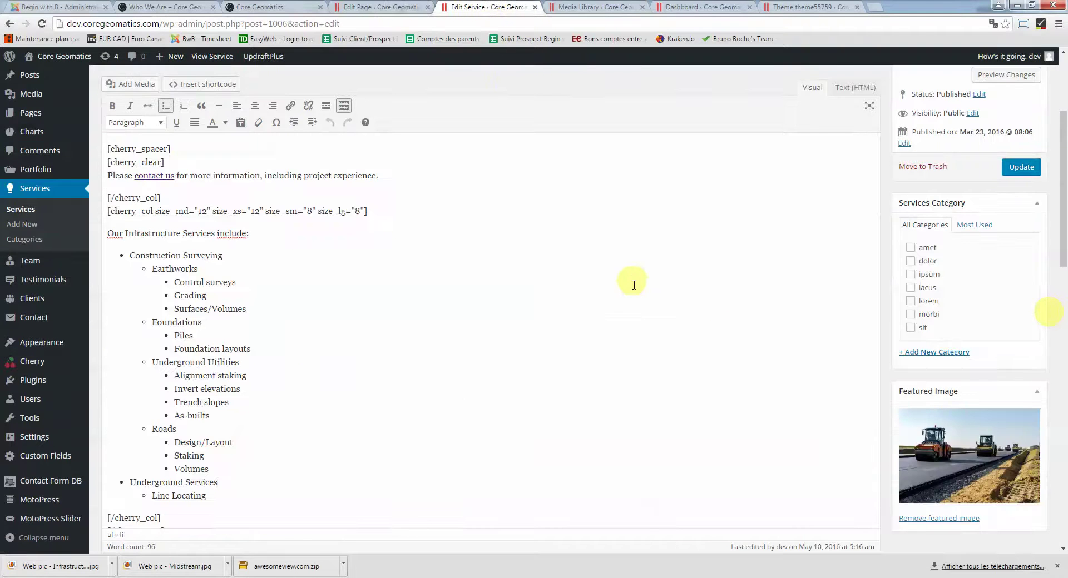
scroll(634, 285, down, 7)
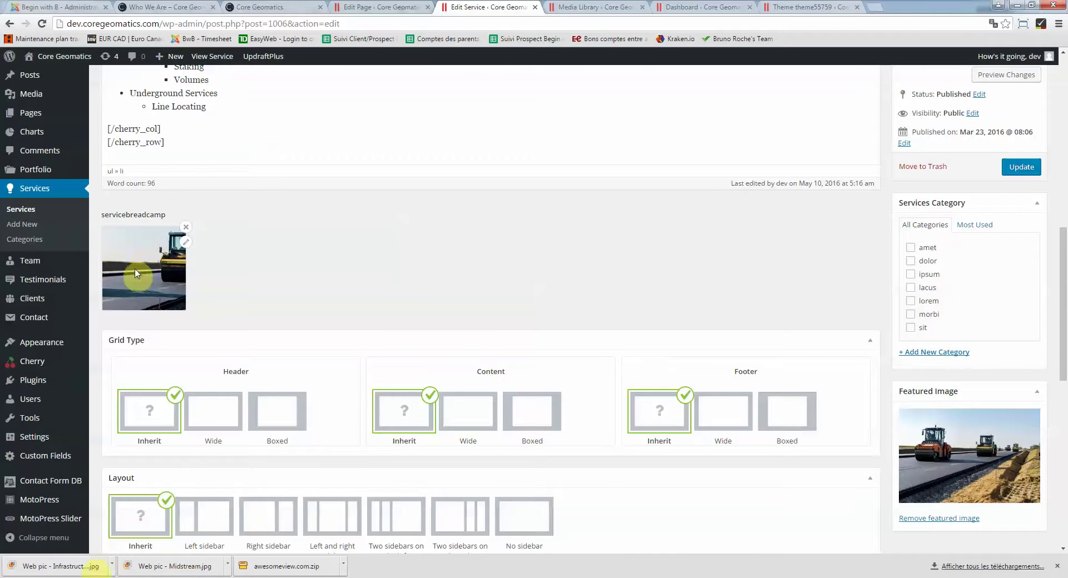
click(261, 7)
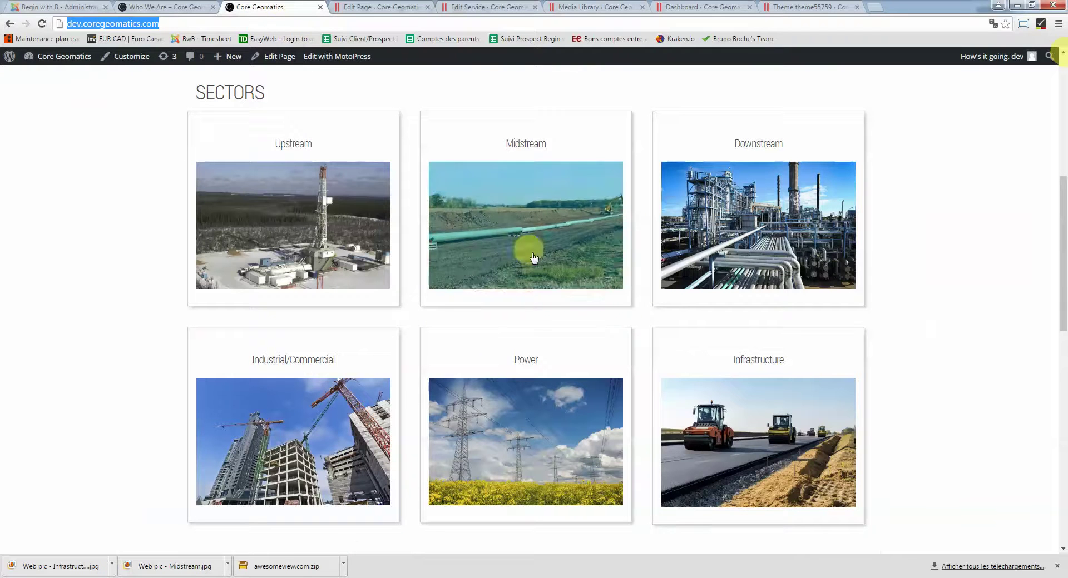
click(724, 433)
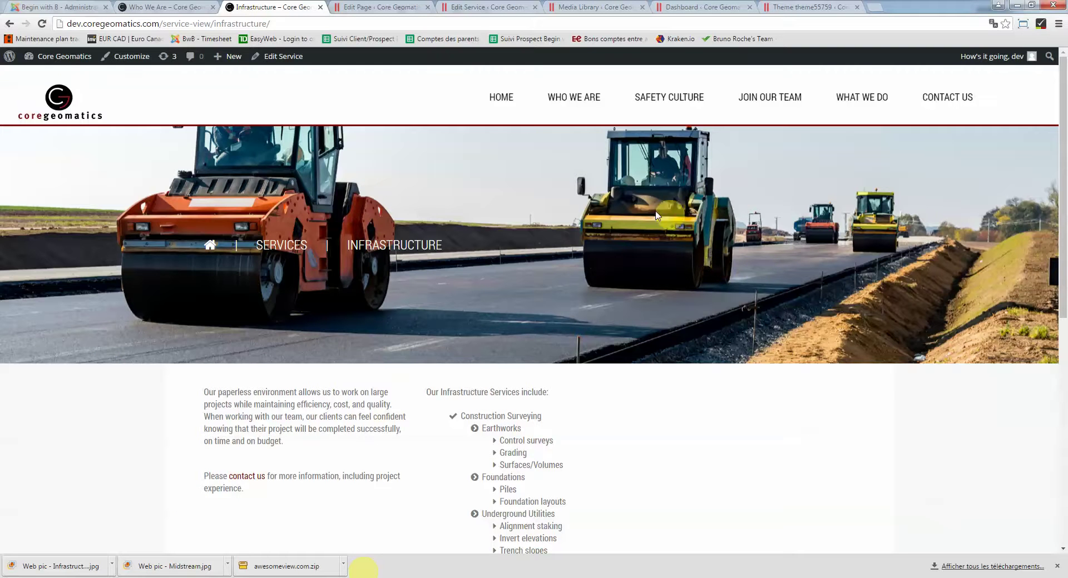
Select the whole Infrastructure excerpt, then go from the live service page back to the home page
click(382, 7)
click(495, 8)
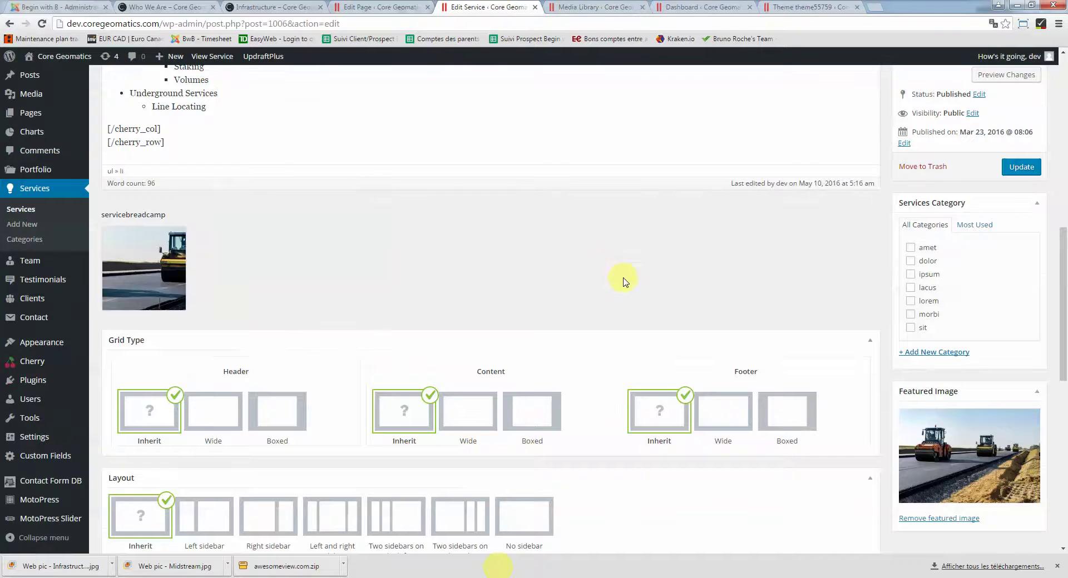
scroll(623, 281, down, 5)
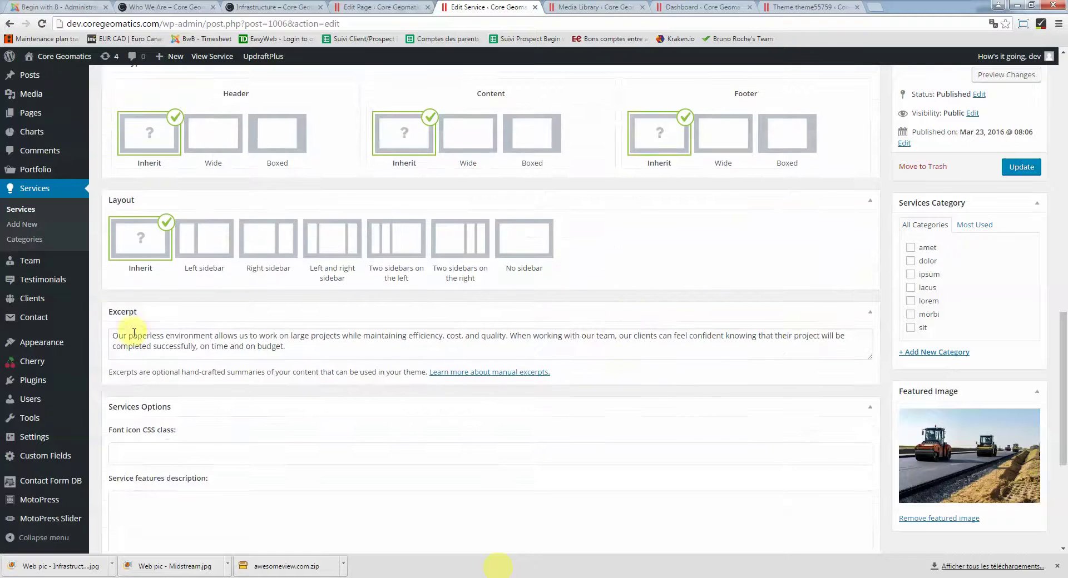
click(134, 334)
drag(266, 346, 166, 332)
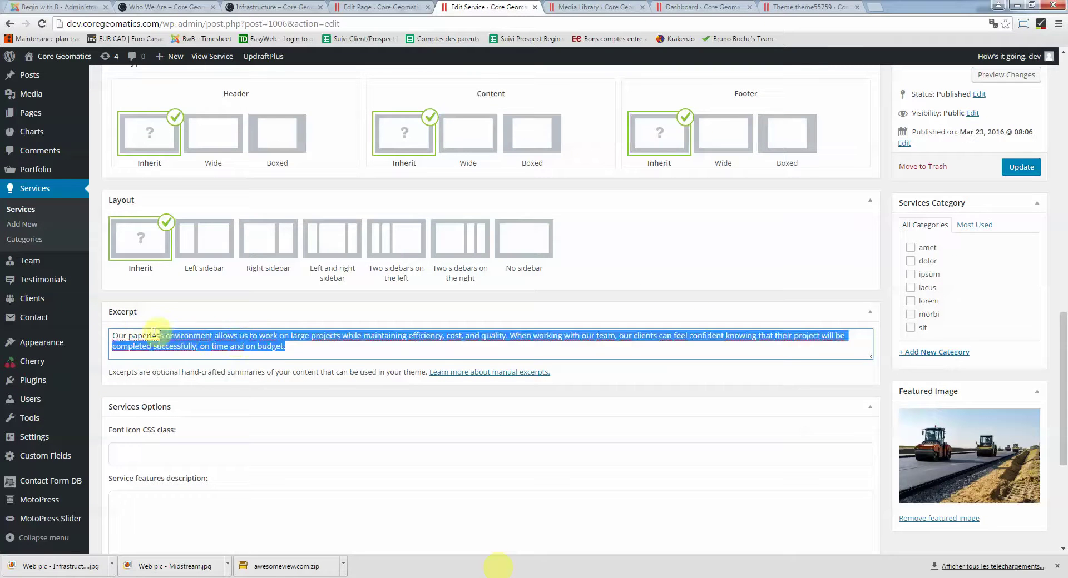
click(271, 12)
click(9, 23)
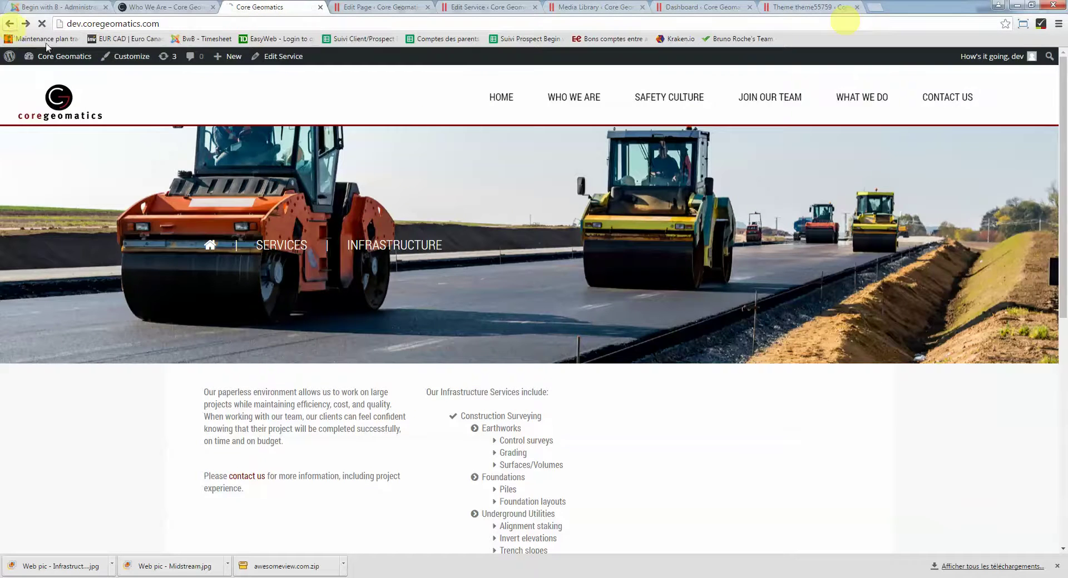
Read the six service cards on the live WHAT WE DO page, selecting the Midstream description
scroll(529, 325, up, 6)
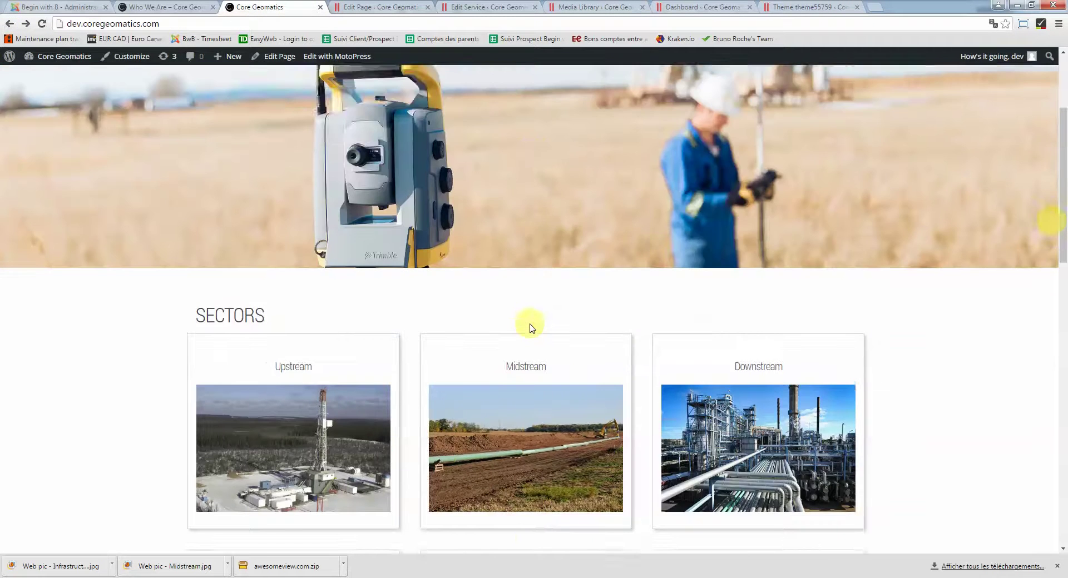
click(841, 99)
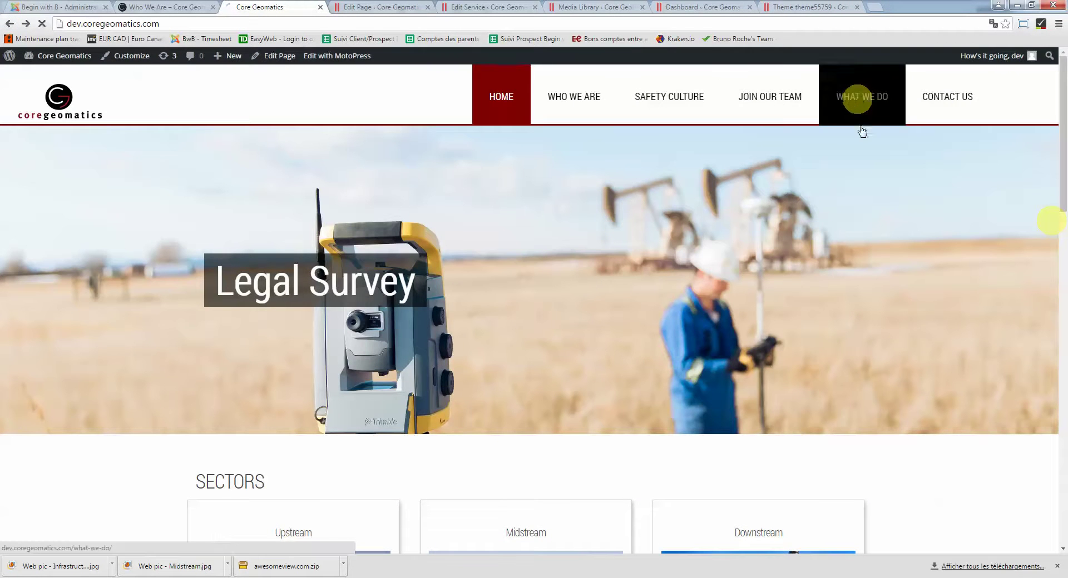
scroll(853, 348, down, 2)
scroll(854, 348, down, 3)
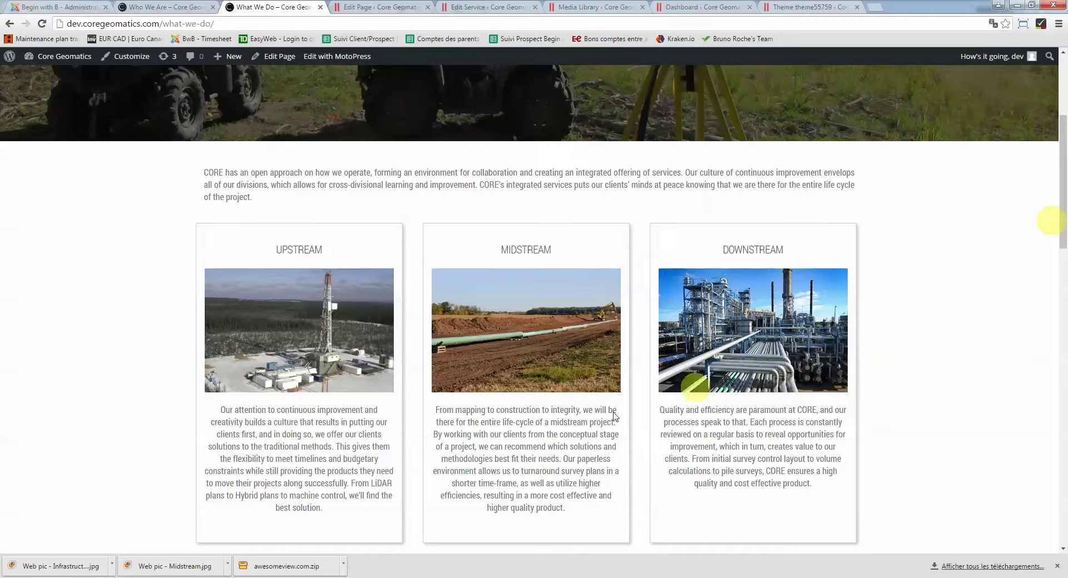
scroll(441, 417, down, 4)
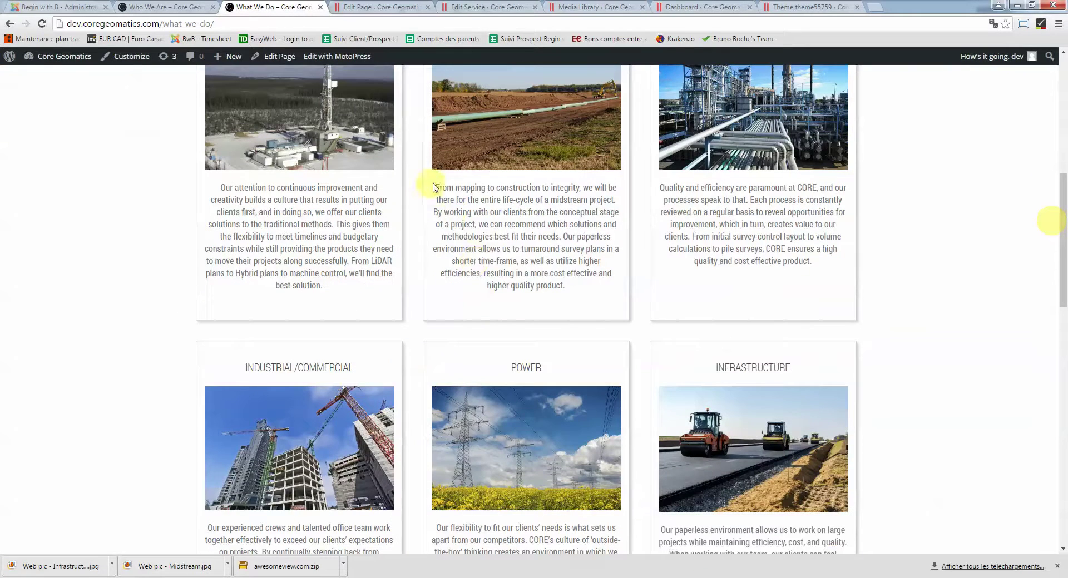
drag(435, 188, 566, 291)
scroll(568, 293, down, 1)
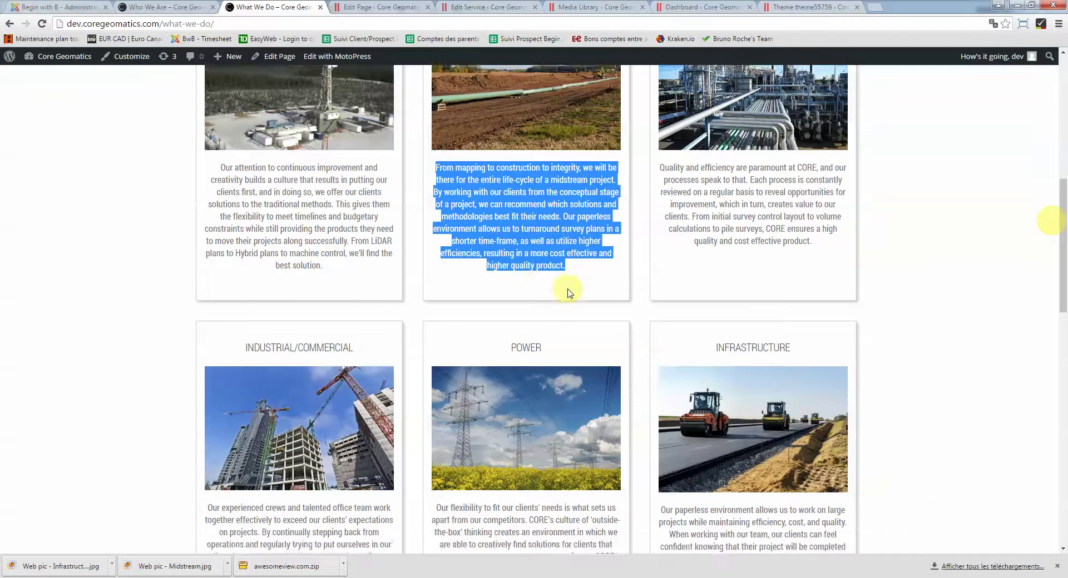
scroll(569, 293, down, 3)
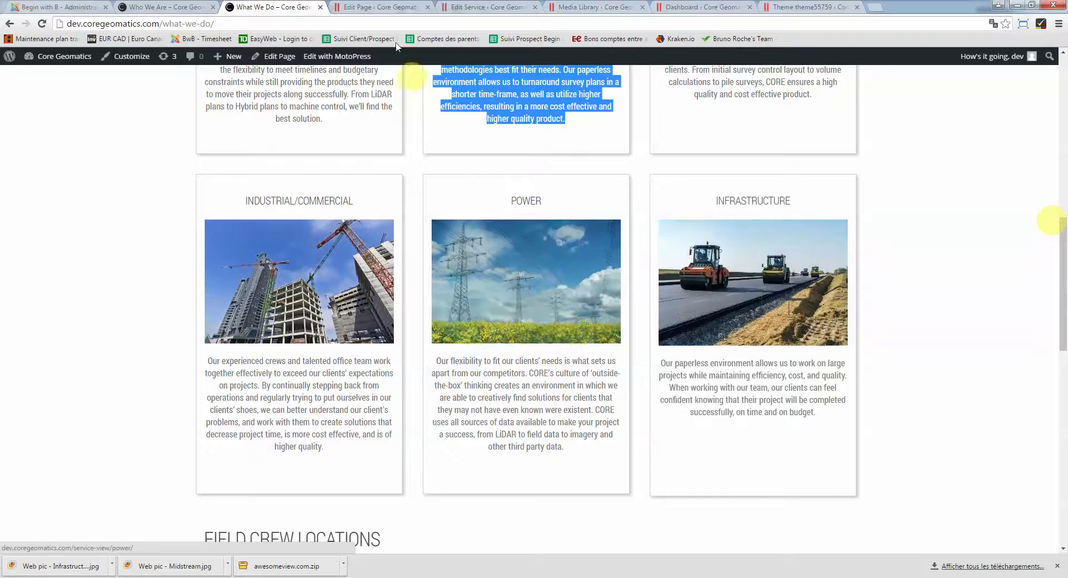
click(396, 7)
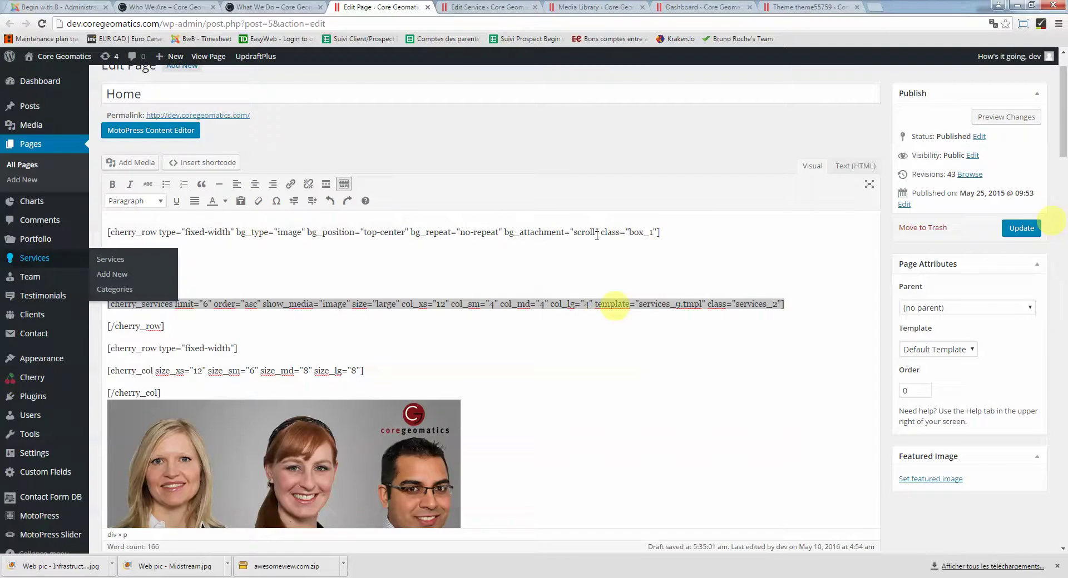
Look over the live Join Our Team page, then bring up the MotoPress Slider list
click(490, 7)
scroll(546, 319, down, 5)
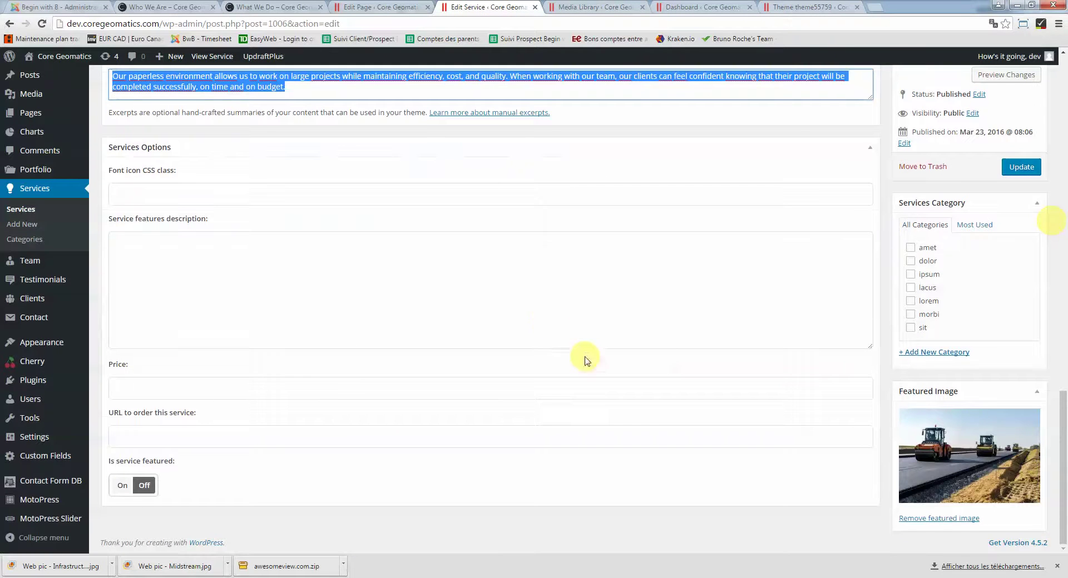
scroll(584, 358, up, 9)
scroll(688, 415, up, 8)
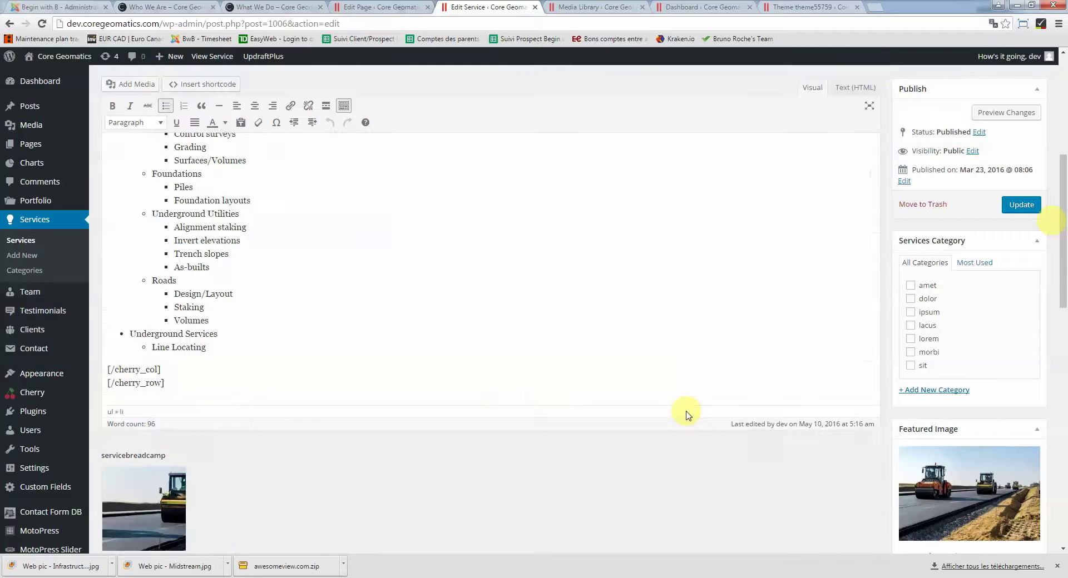
click(154, 7)
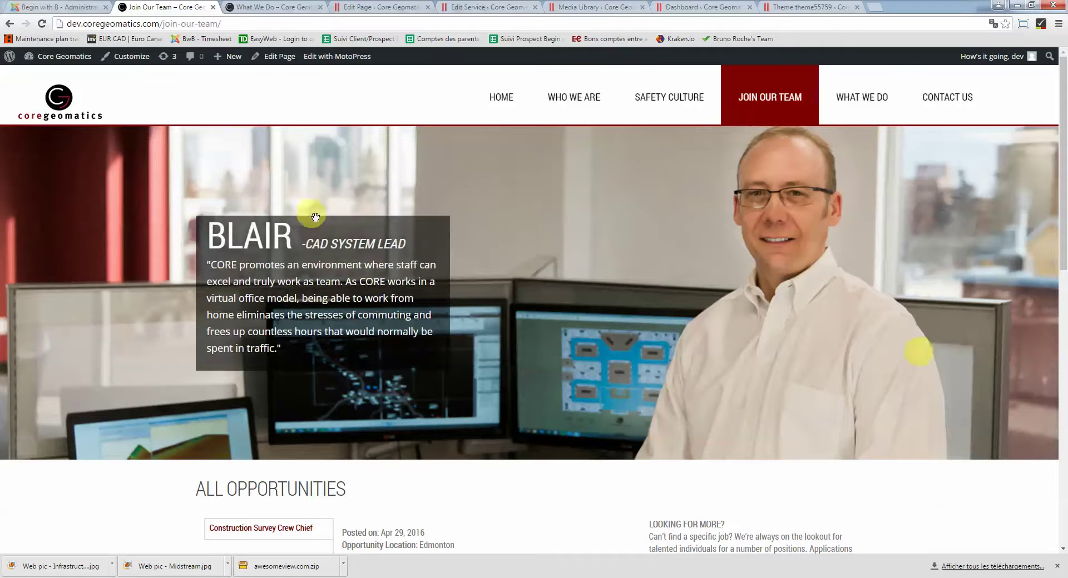
click(353, 8)
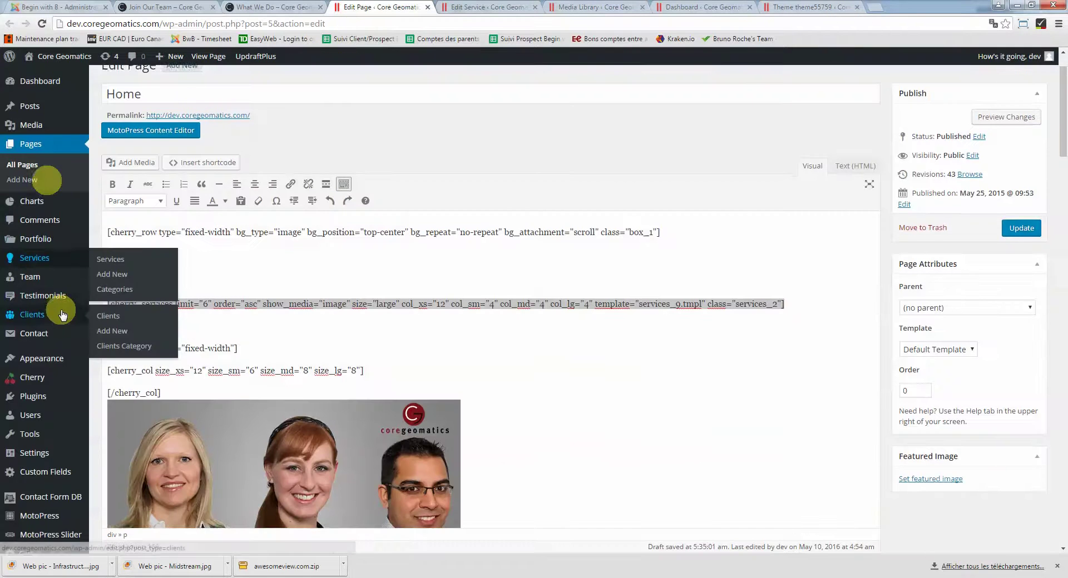
mouse_move(44, 521)
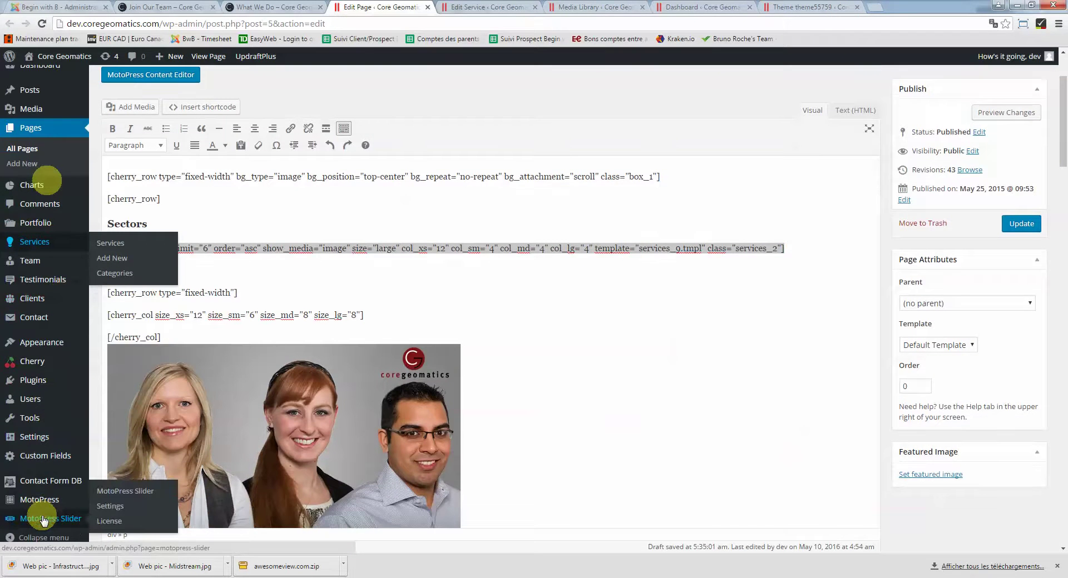
click(43, 520)
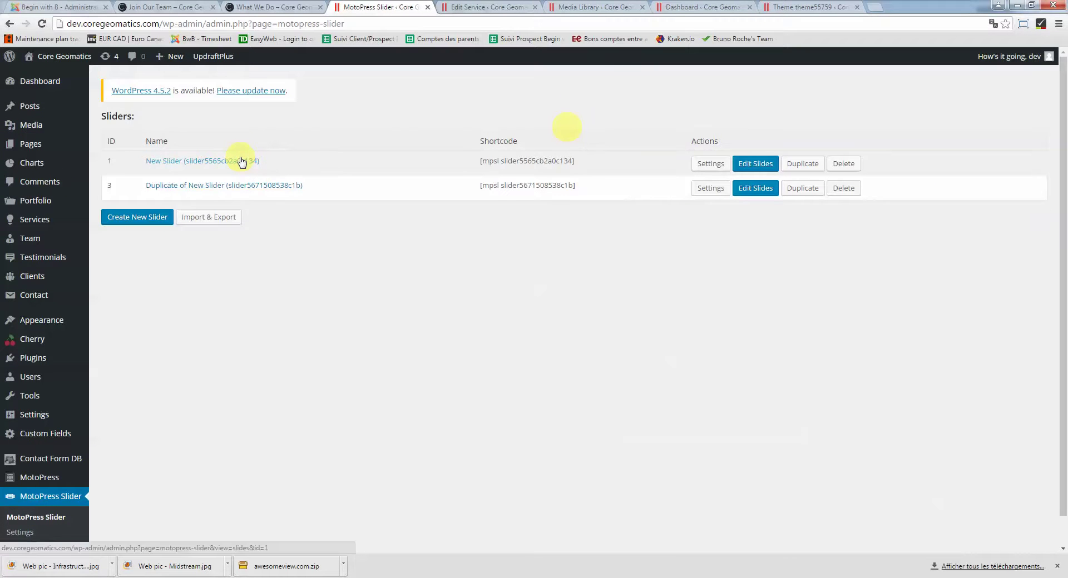
Retitle Duplicate of New Slider as 'Join Our Team Slider' in its Slider Settings and save
click(242, 162)
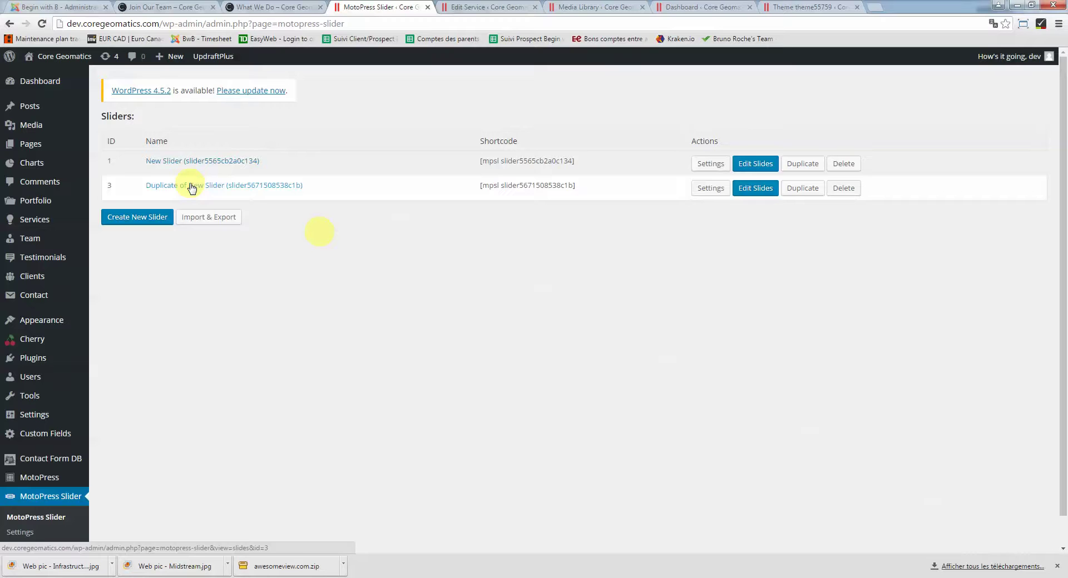
click(191, 188)
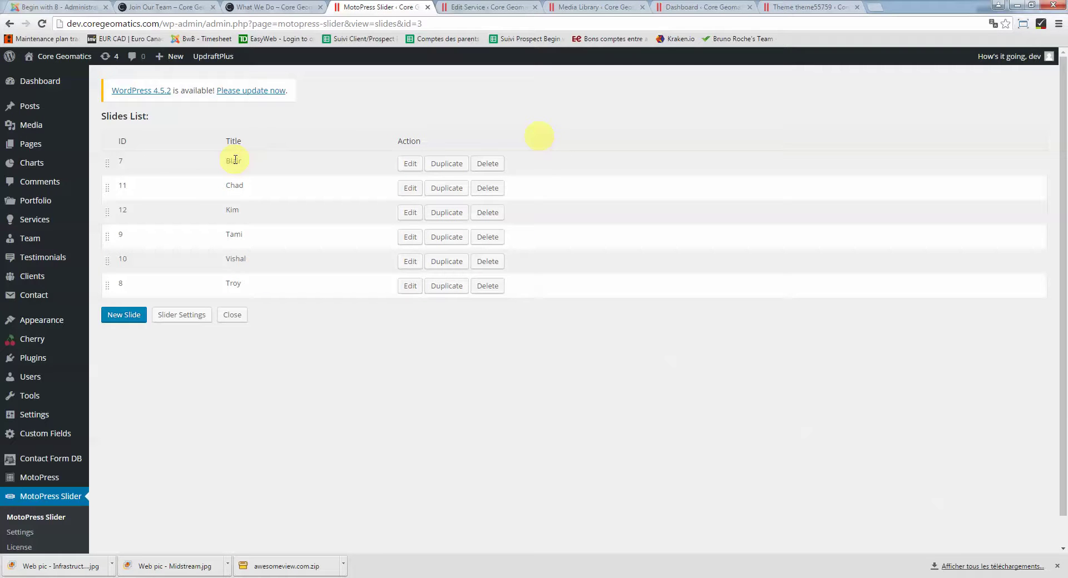
click(181, 315)
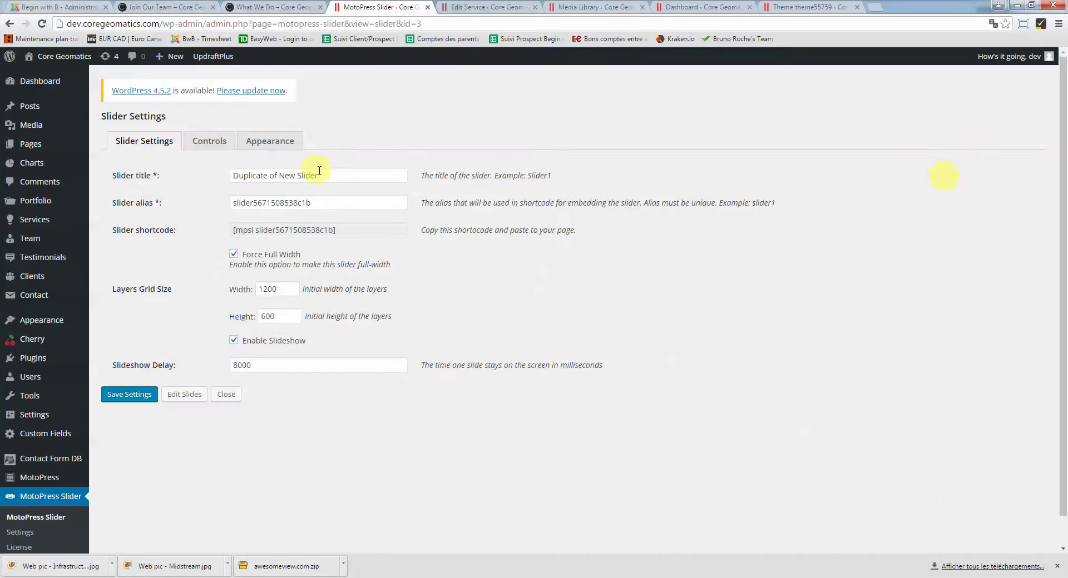
drag(320, 174, 178, 171)
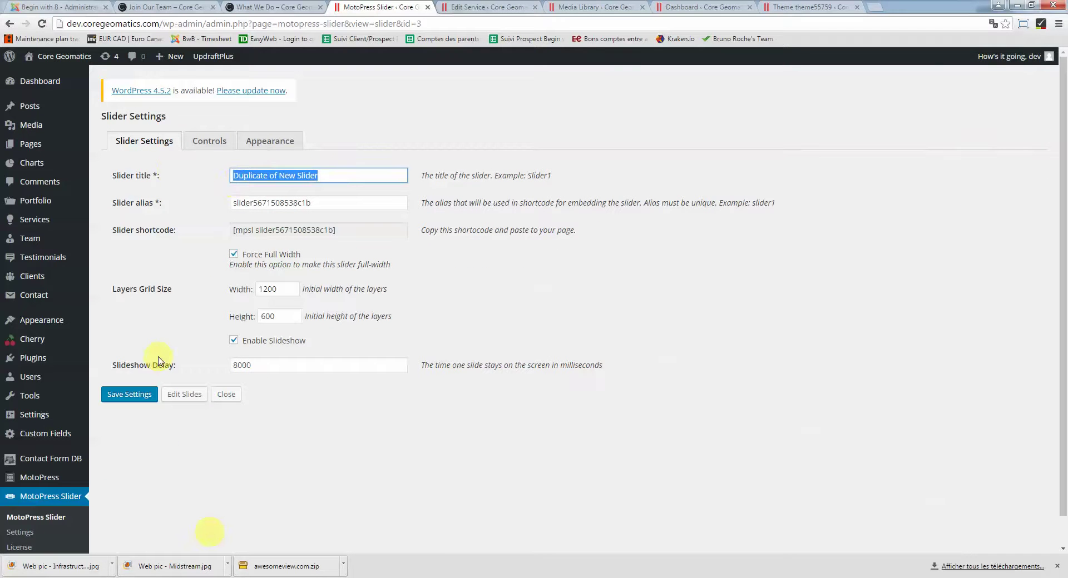
key(BackSpace)
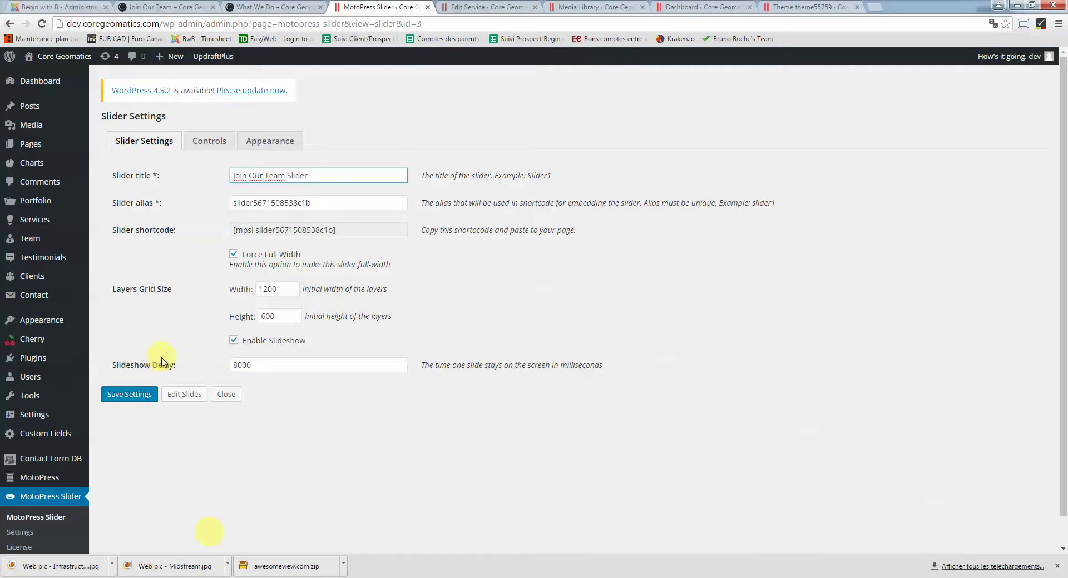
click(129, 401)
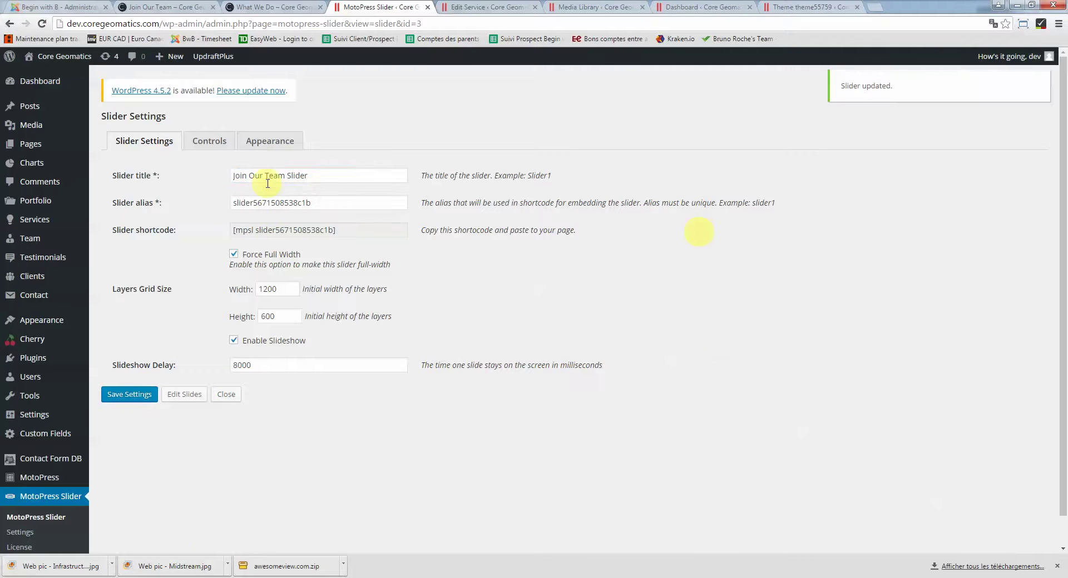
click(39, 517)
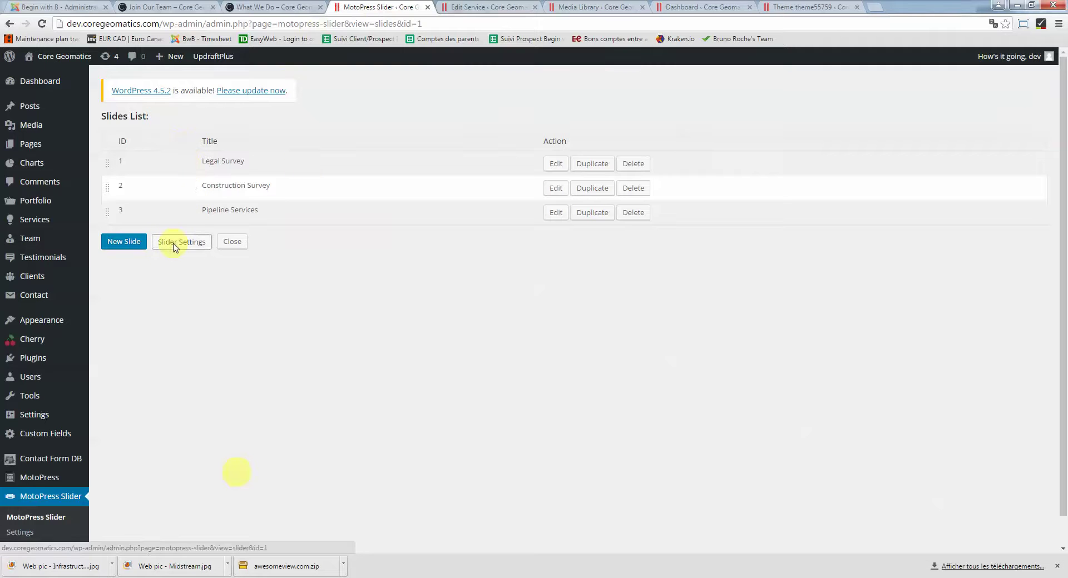
Retitle the original New Slider as 'Homepage Slider' and save its settings
click(175, 245)
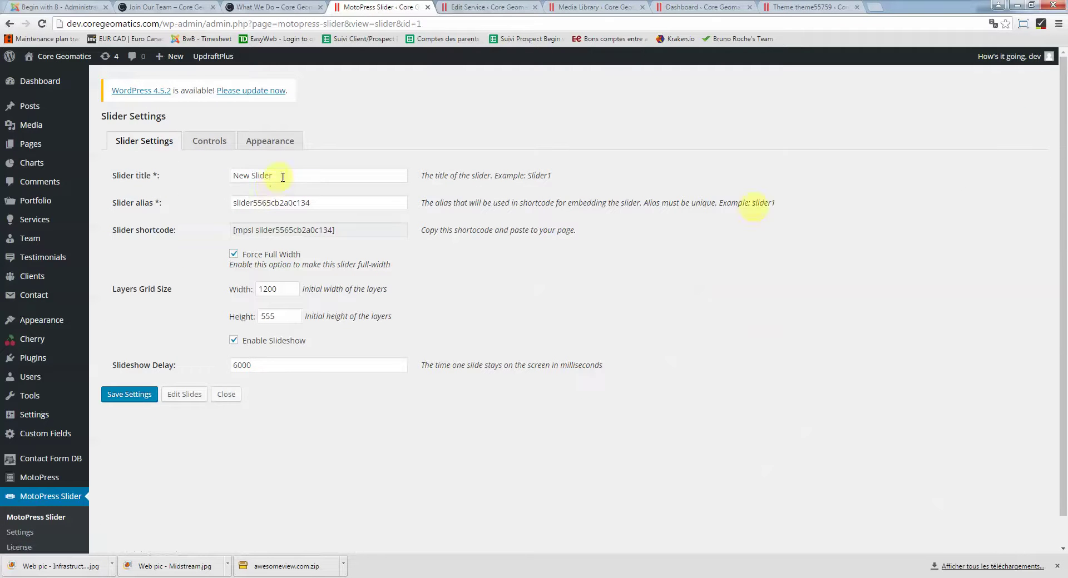
drag(279, 174, 208, 177)
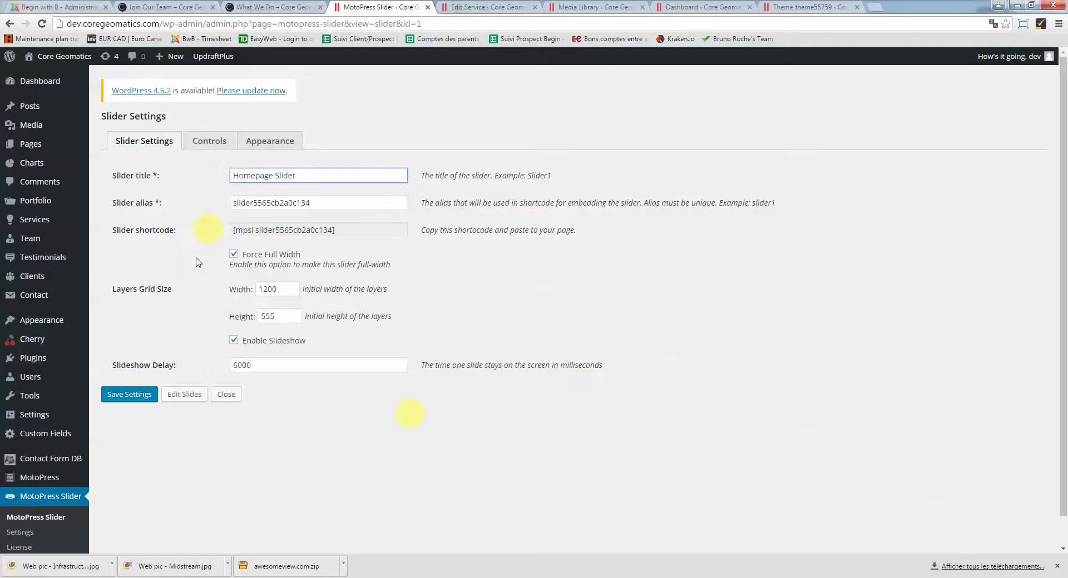
click(139, 399)
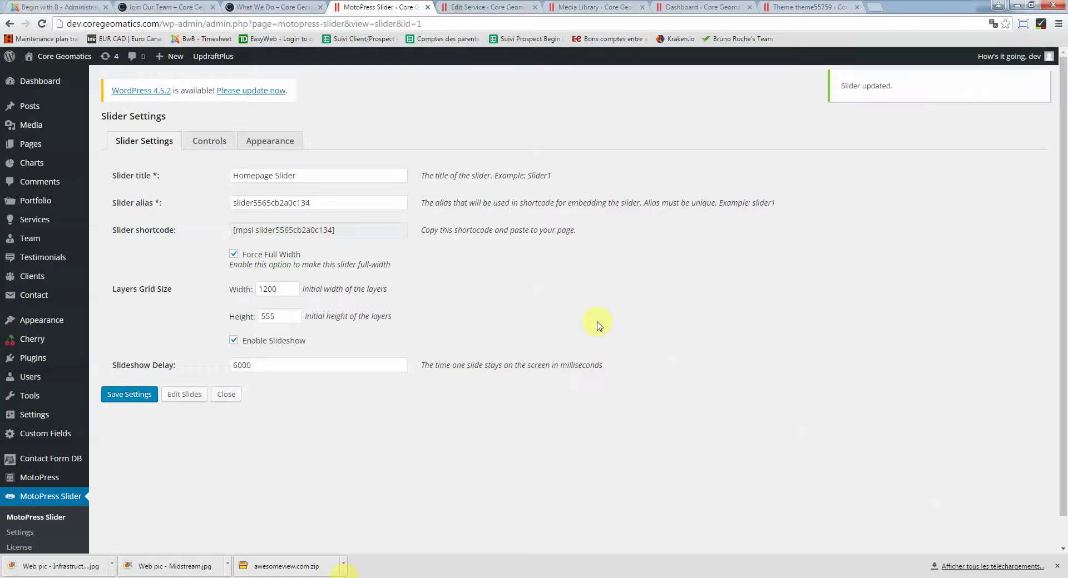
scroll(980, 397, down, 1)
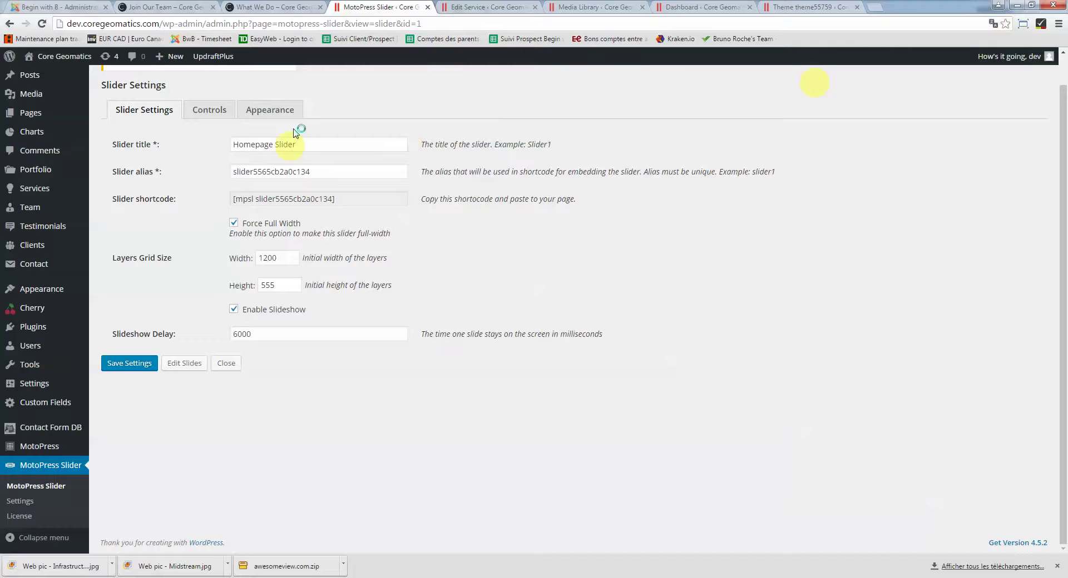
click(260, 5)
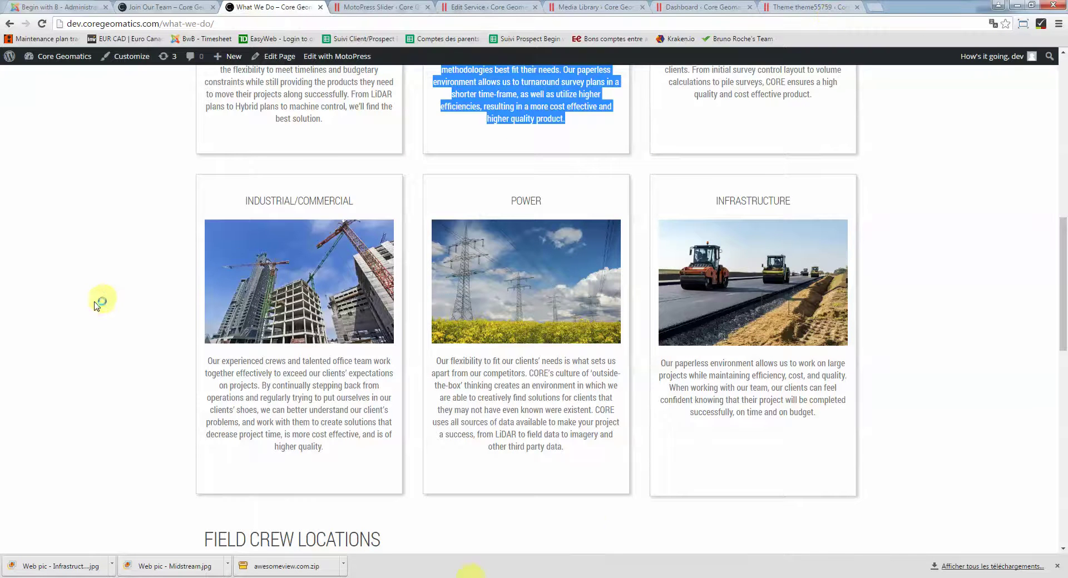
Scroll to the top of the What We Do page, then return to the Homepage Slider settings
scroll(95, 298, up, 5)
scroll(180, 318, up, 3)
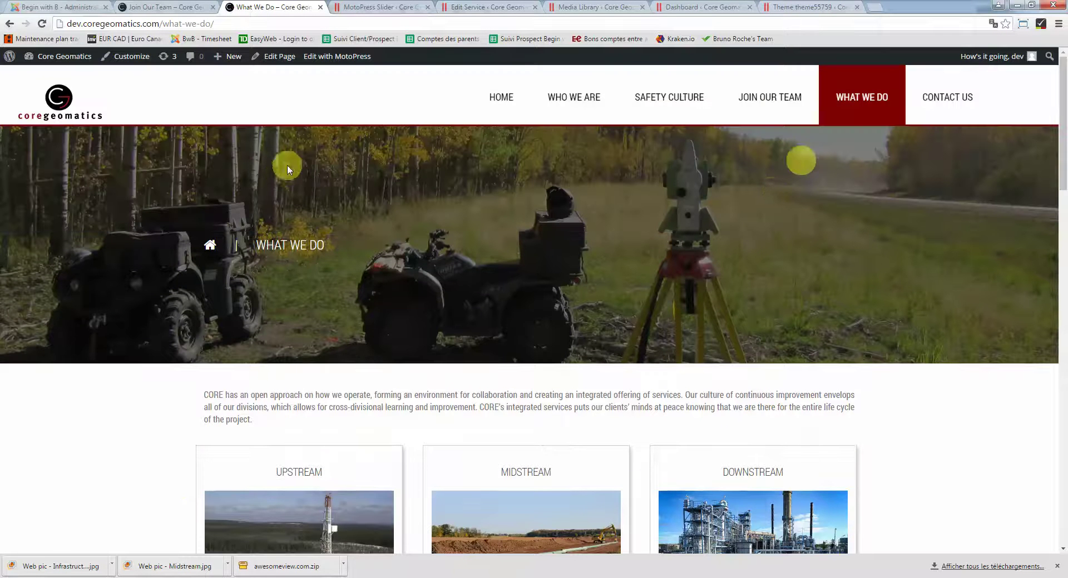
click(375, 7)
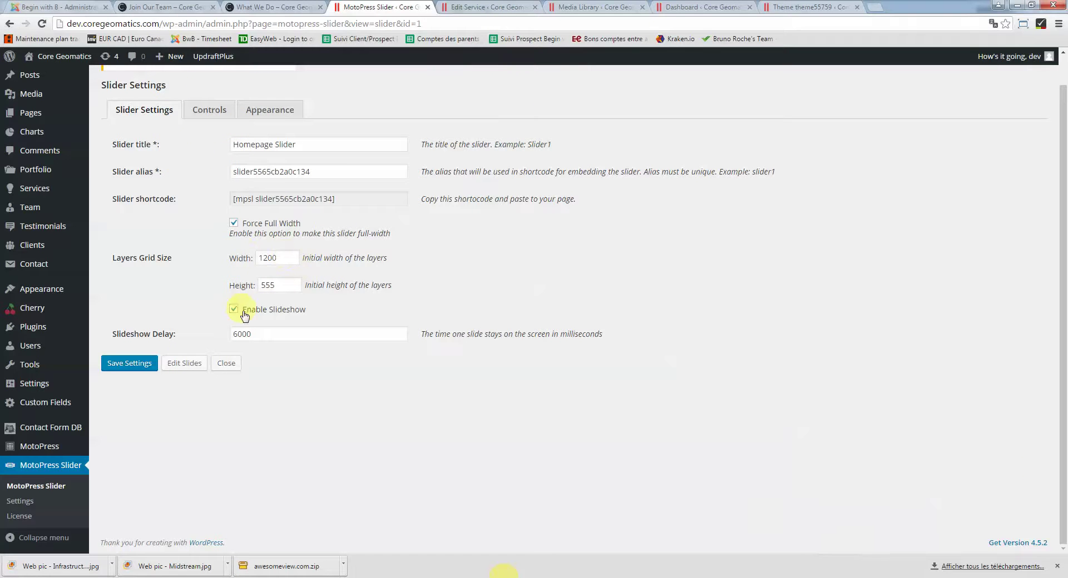
Check the 6000 ms delay and the Controls and Appearance options, then open the Homepage Slider's three slides
drag(279, 333, 221, 339)
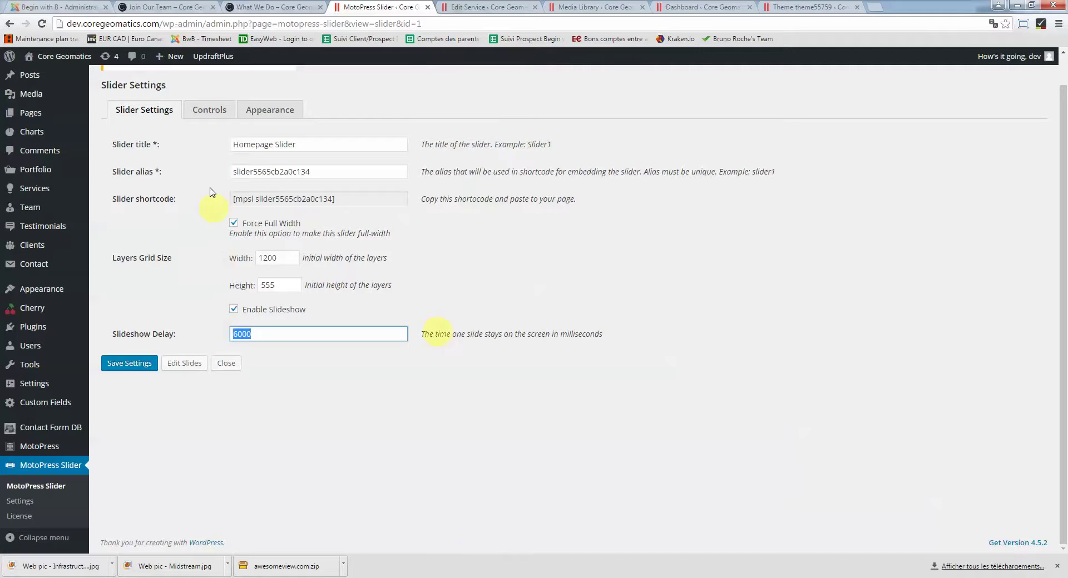
click(209, 111)
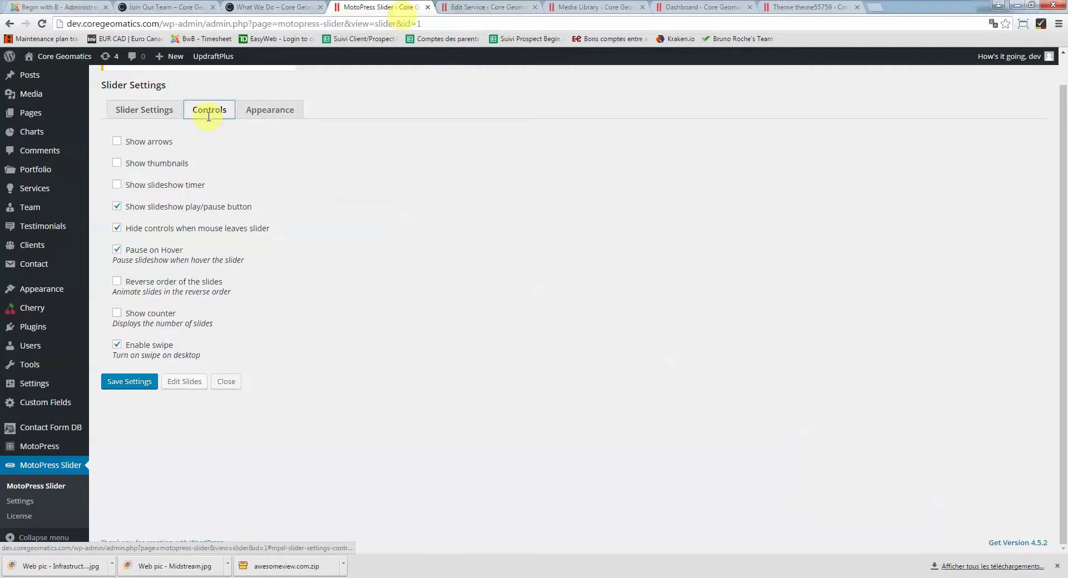
click(263, 112)
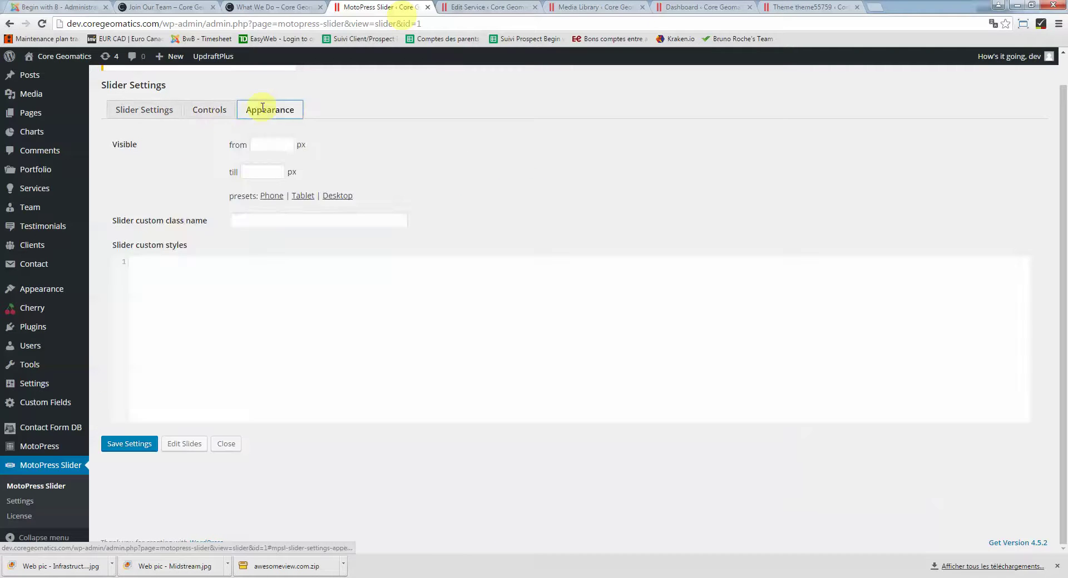
click(215, 108)
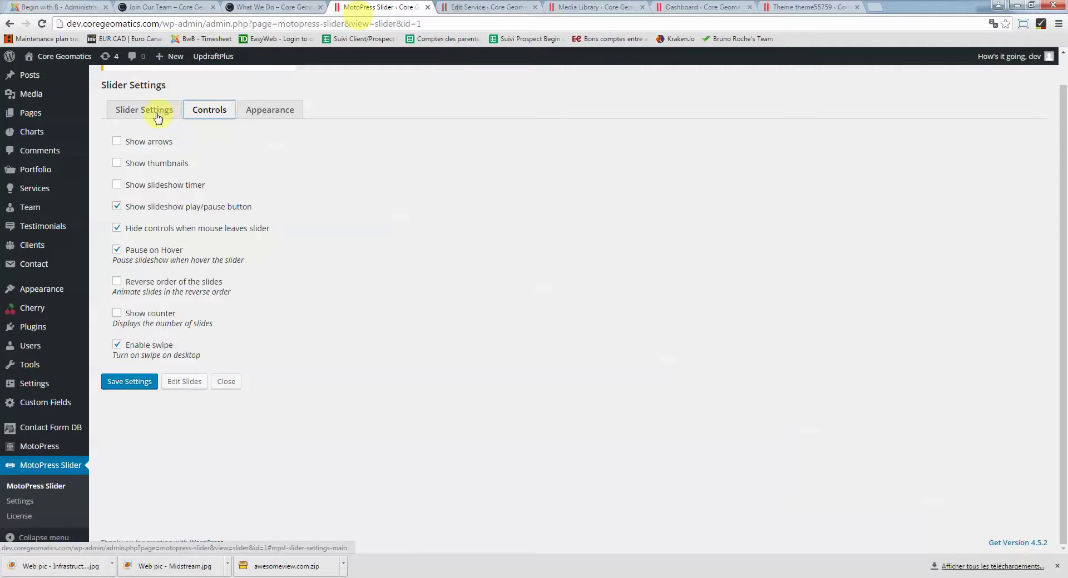
click(149, 111)
click(204, 114)
click(170, 110)
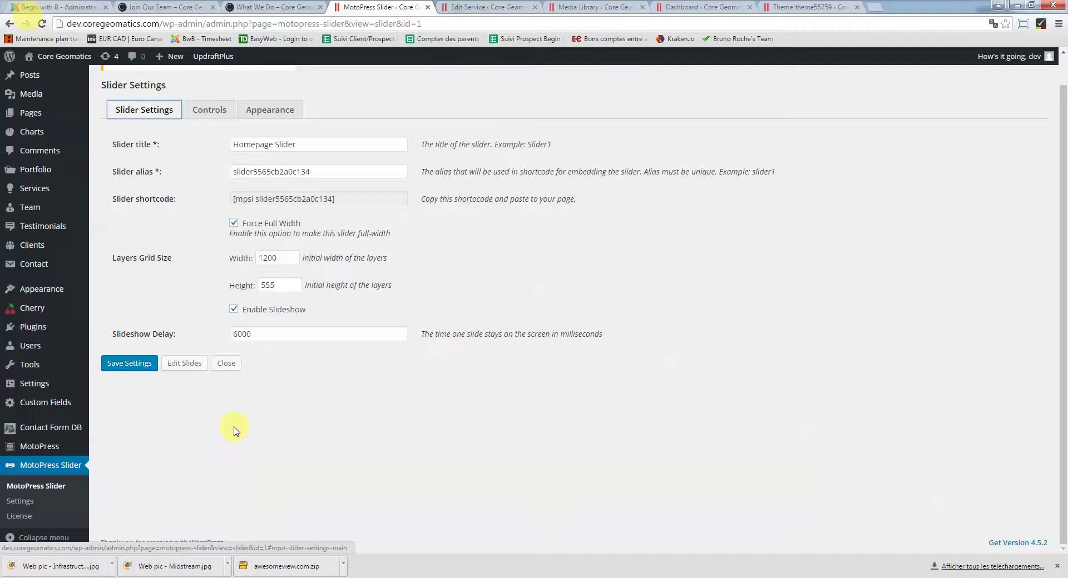
click(192, 366)
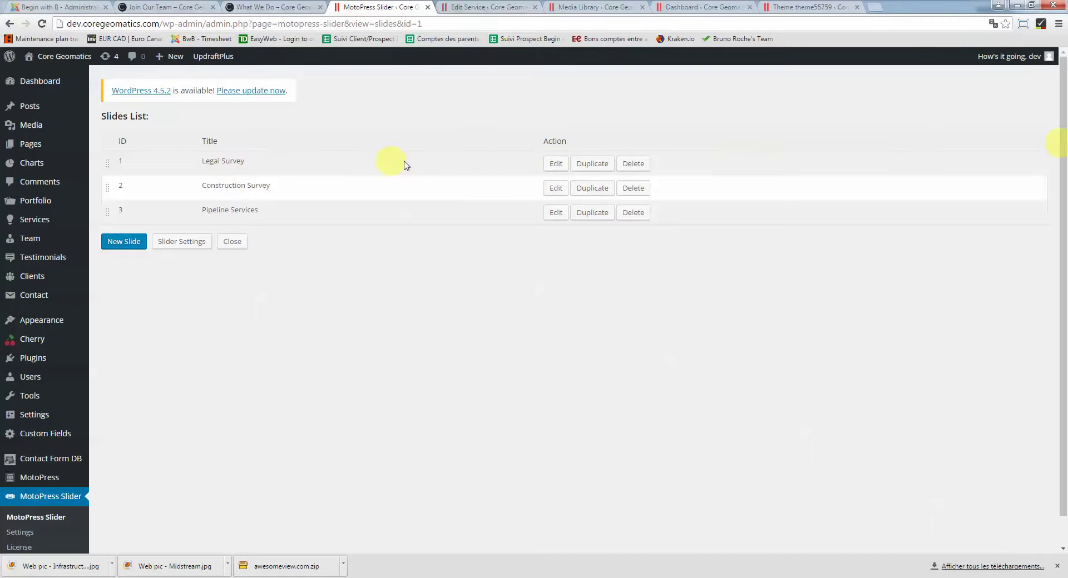
Open the Legal Survey slide for editing and select its slide title
click(554, 167)
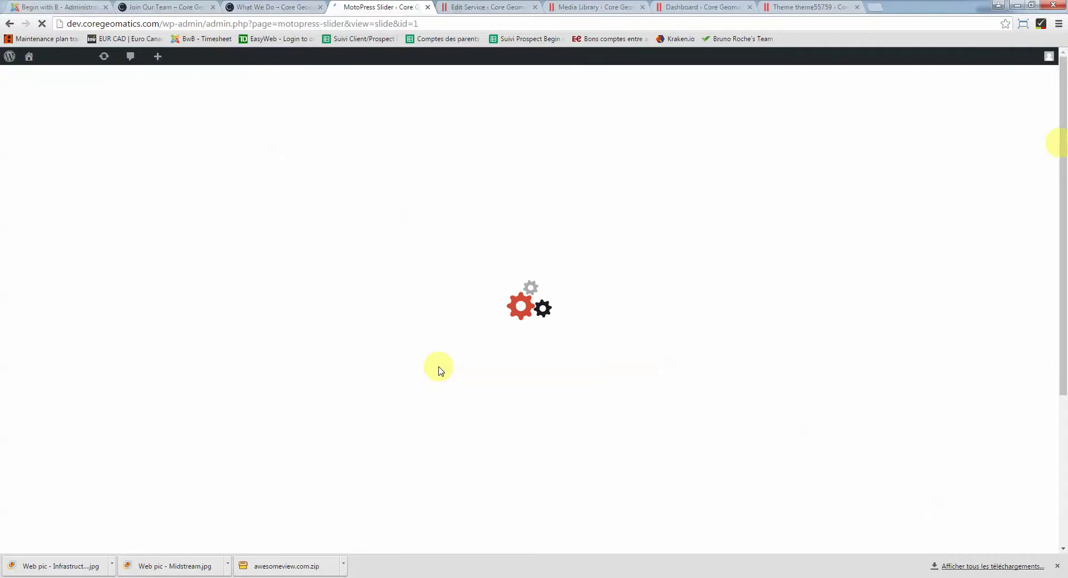
scroll(365, 369, down, 4)
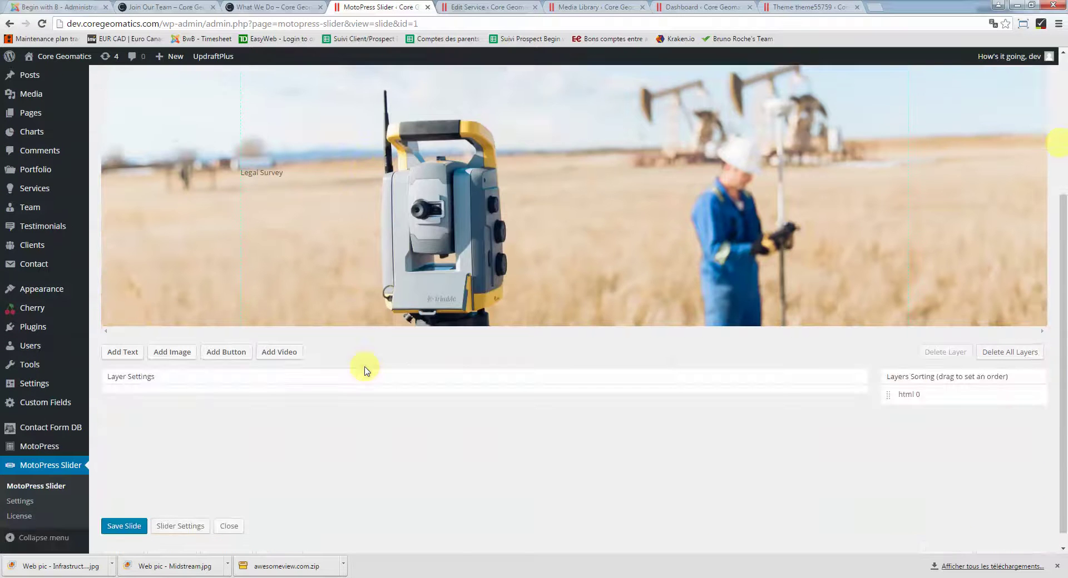
scroll(365, 369, up, 4)
scroll(365, 370, down, 2)
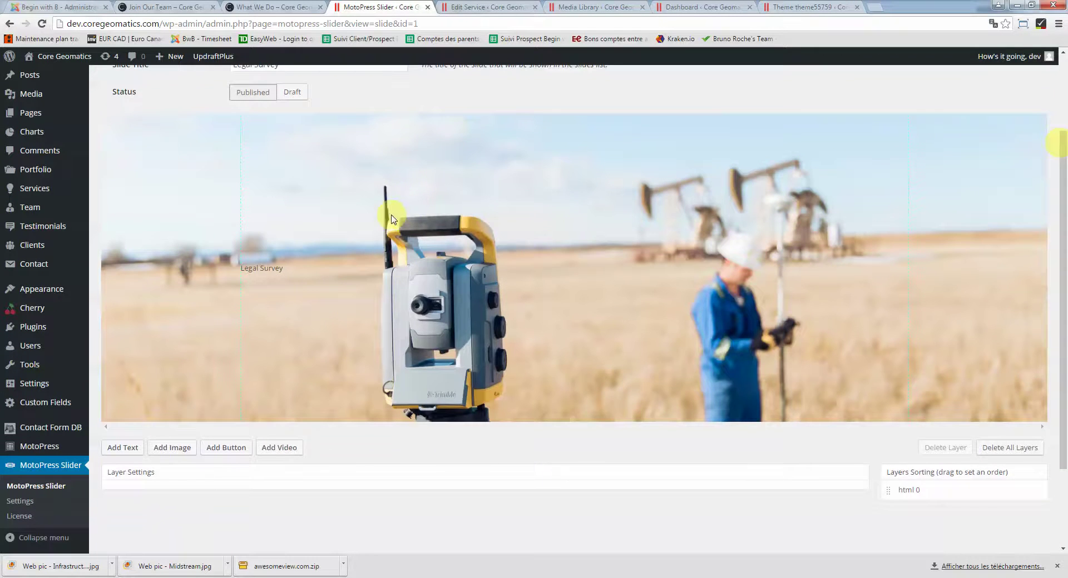
scroll(404, 214, down, 1)
scroll(395, 223, up, 3)
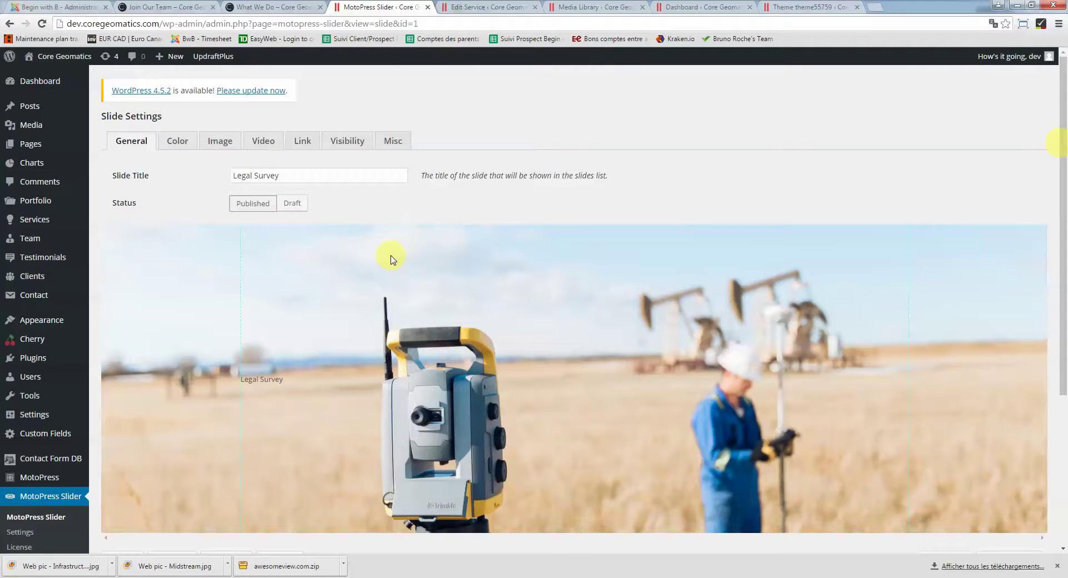
scroll(392, 260, down, 2)
scroll(309, 190, up, 1)
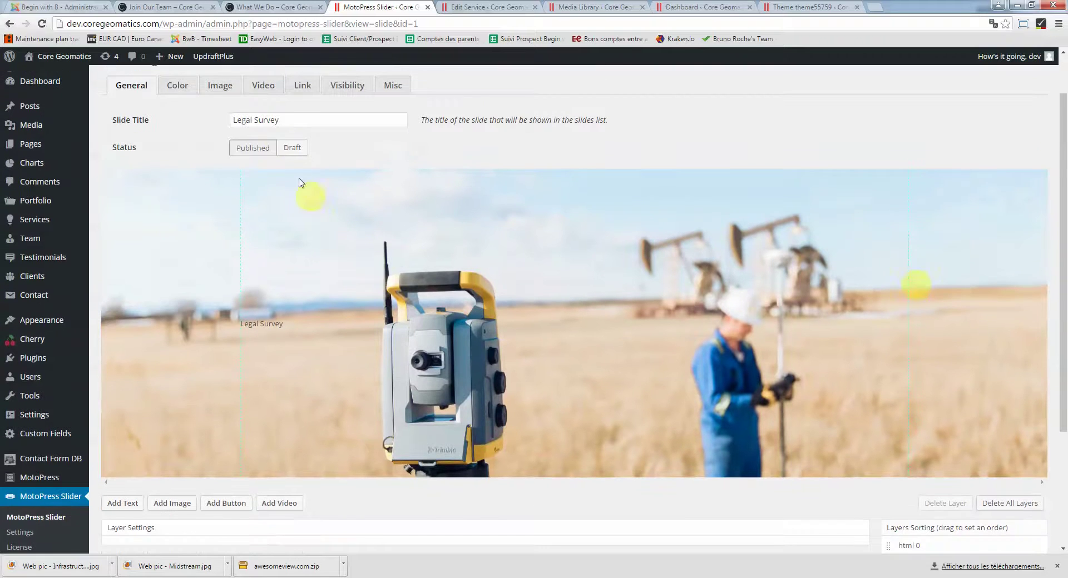
click(295, 116)
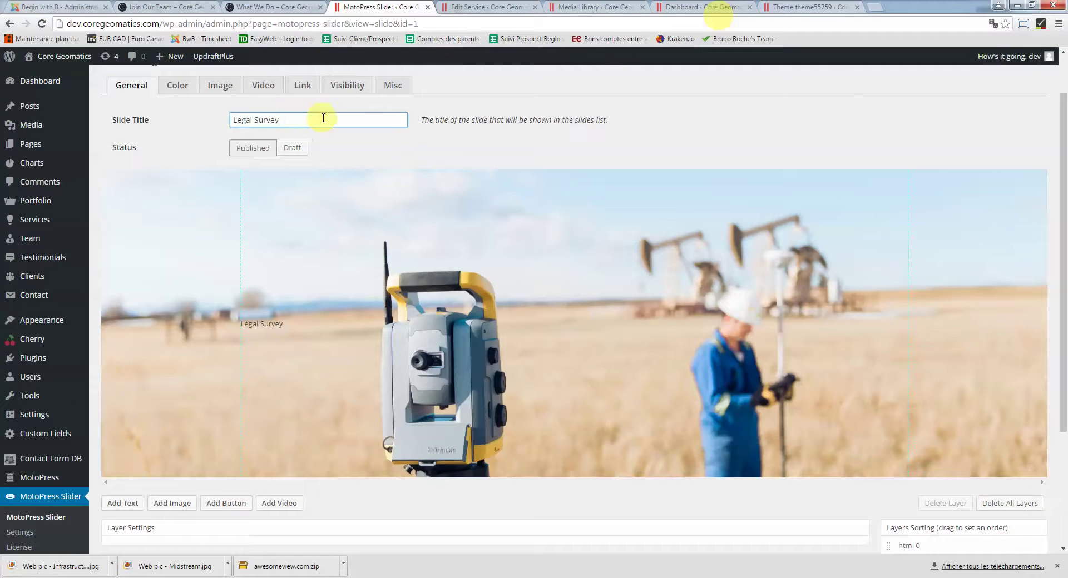
drag(317, 115, 210, 115)
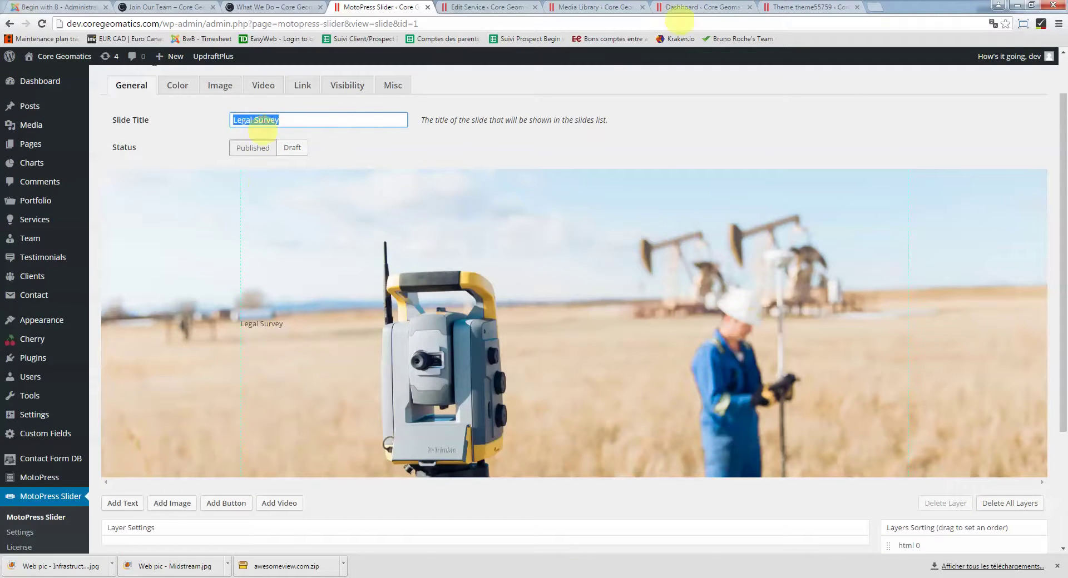
Inspect the Legal Survey text layer's Text/HTML content and its custom class value
click(261, 327)
scroll(283, 326, down, 1)
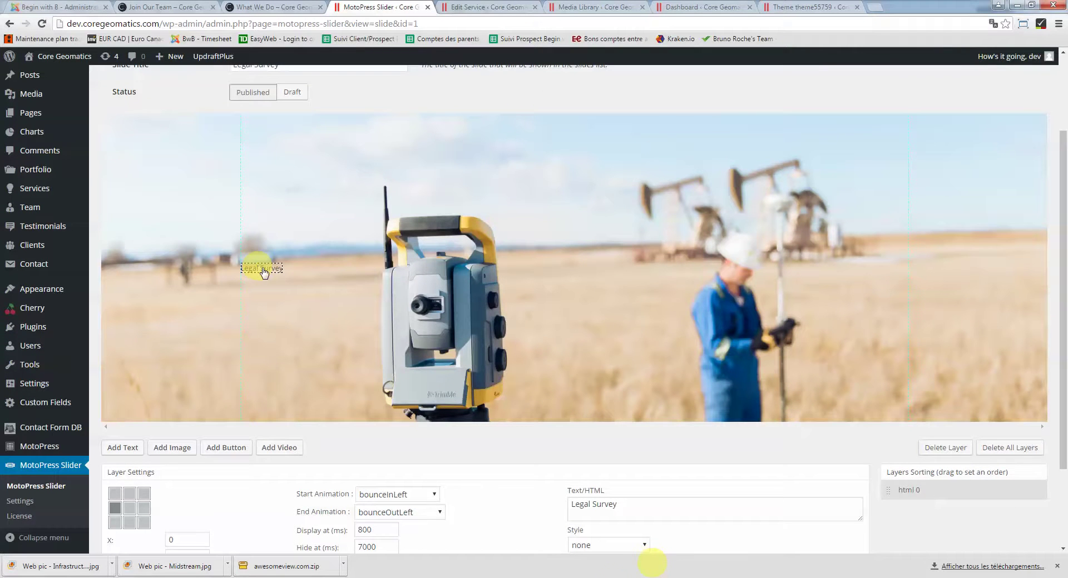
scroll(362, 286, down, 2)
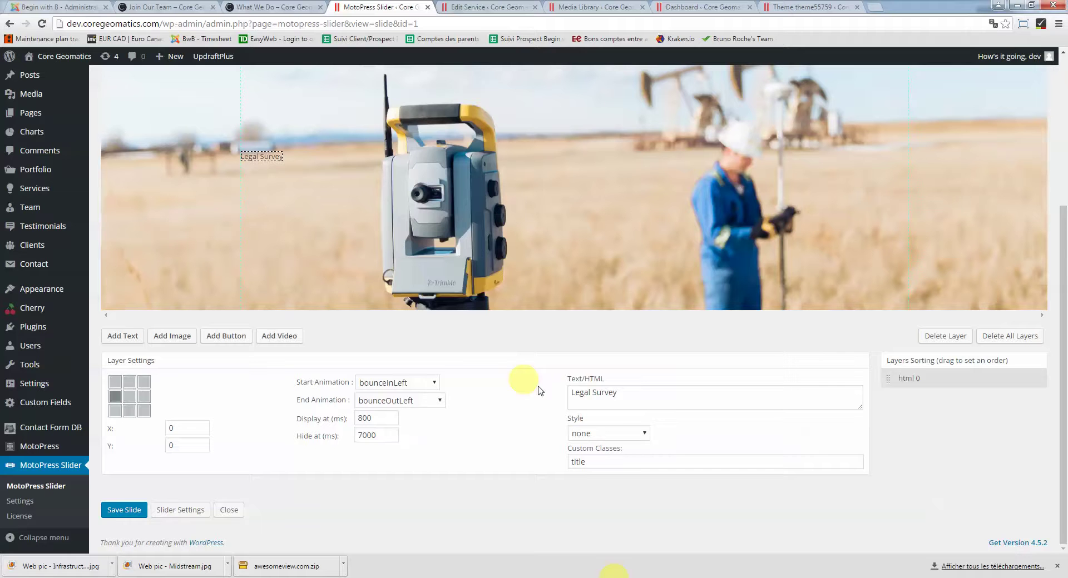
click(625, 393)
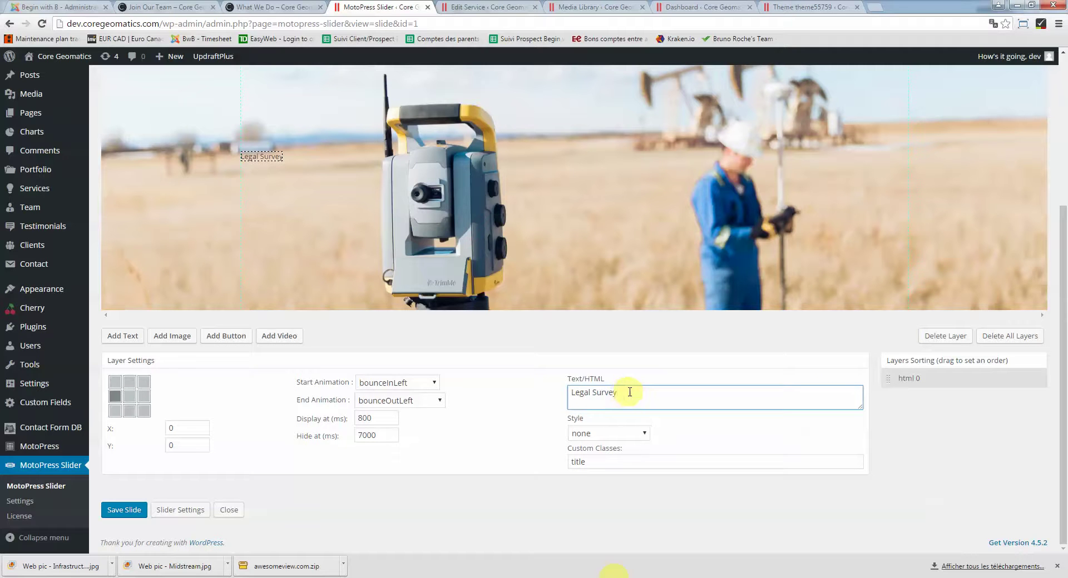
drag(630, 393, 568, 393)
click(588, 392)
drag(590, 462, 549, 462)
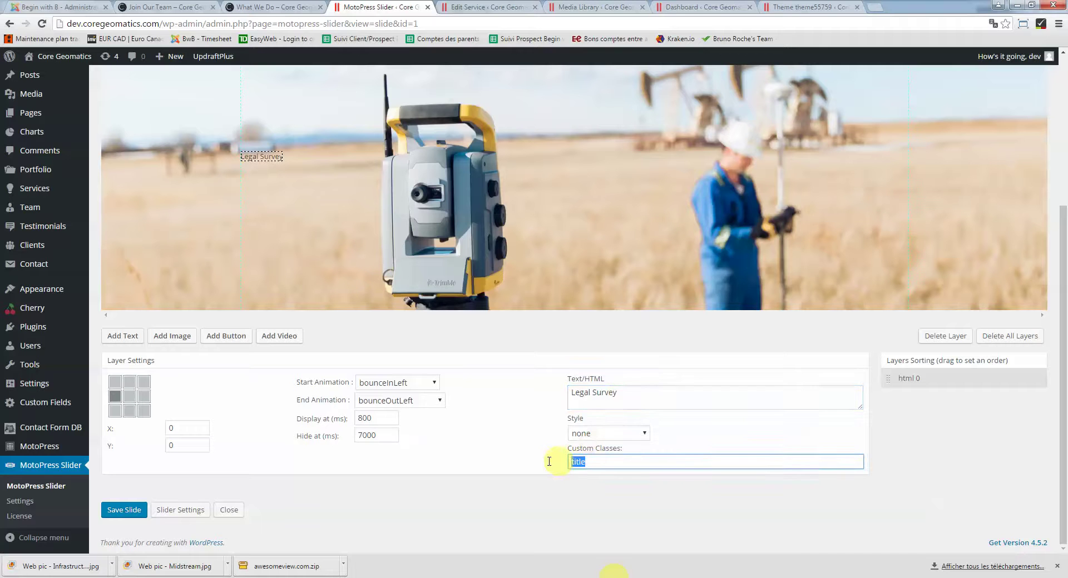
click(588, 462)
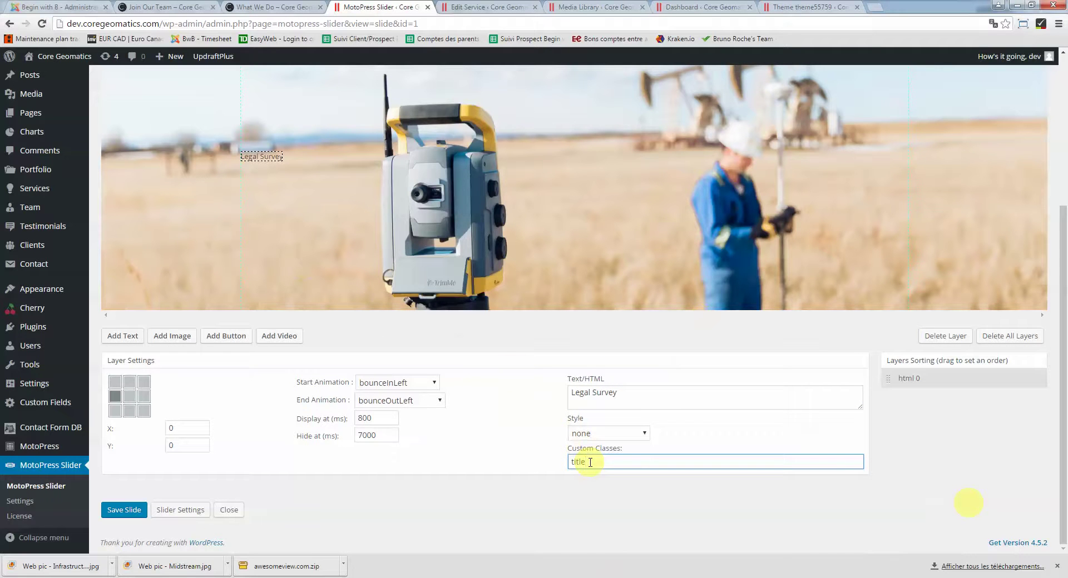
drag(616, 393, 555, 389)
click(623, 396)
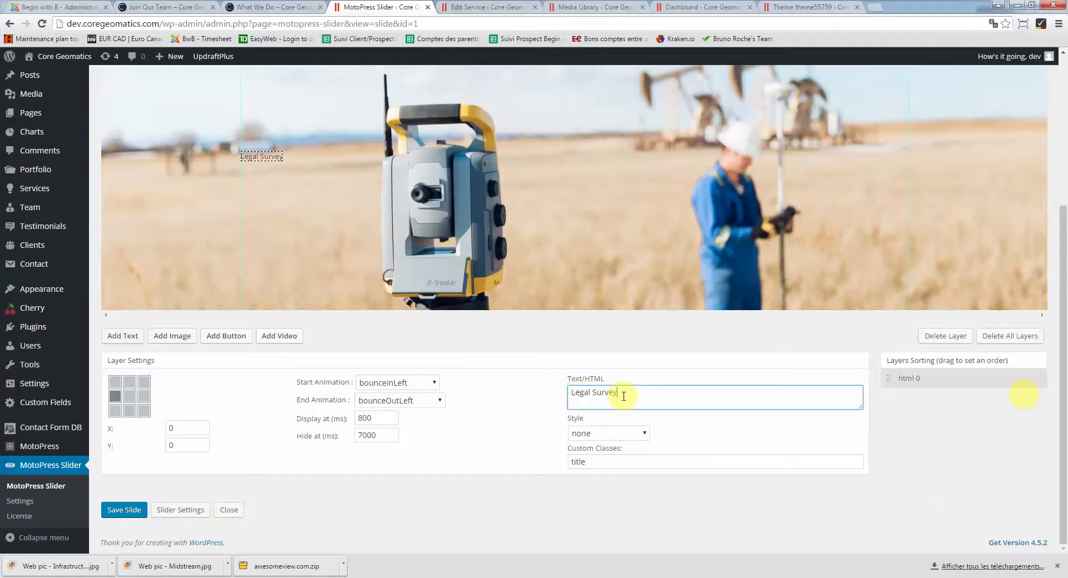
scroll(497, 466, up, 1)
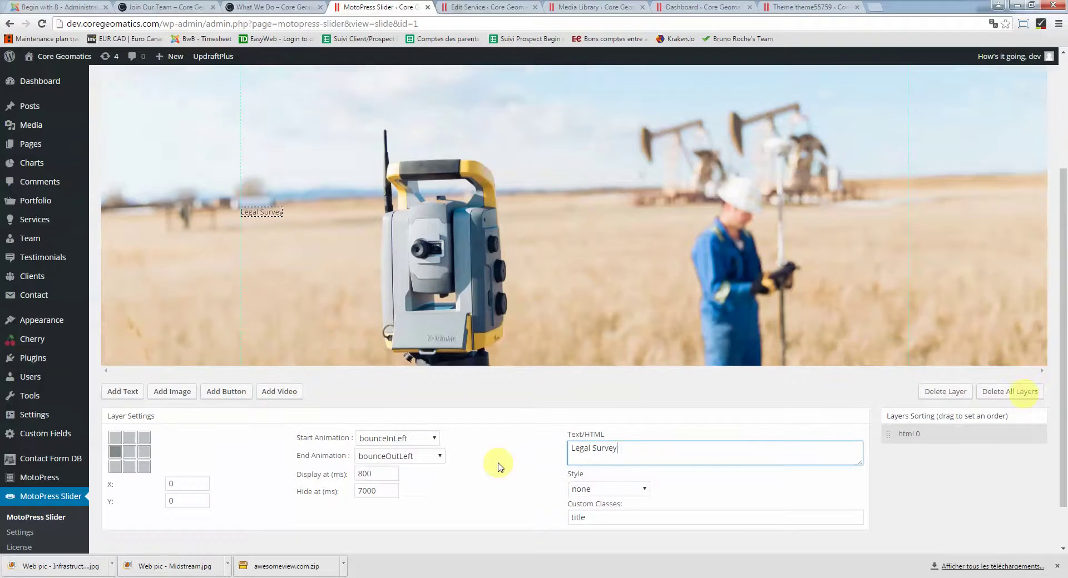
scroll(498, 465, up, 2)
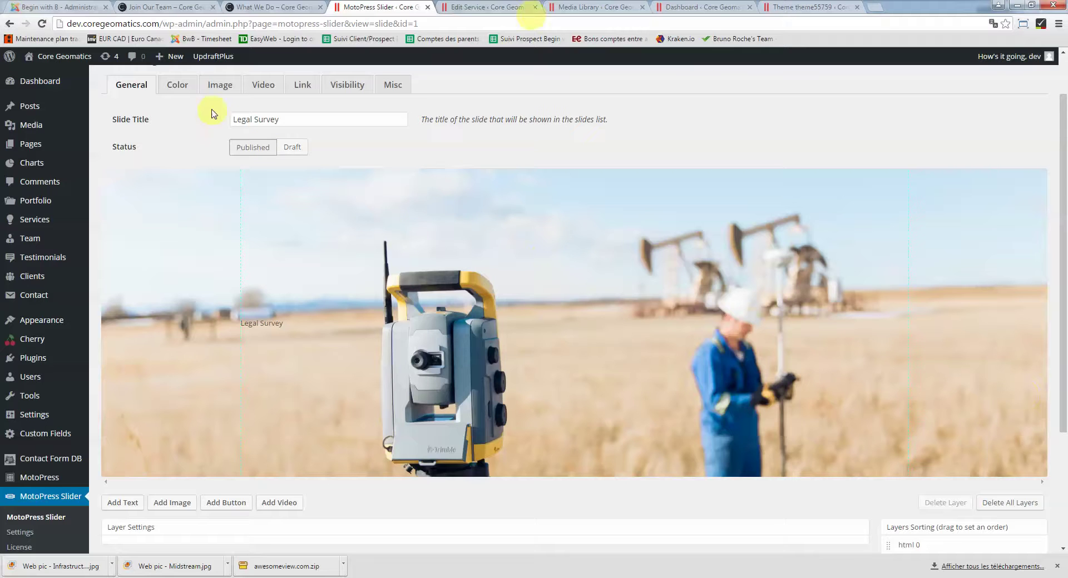
Review the slide's background image settings on the Image tab
click(219, 89)
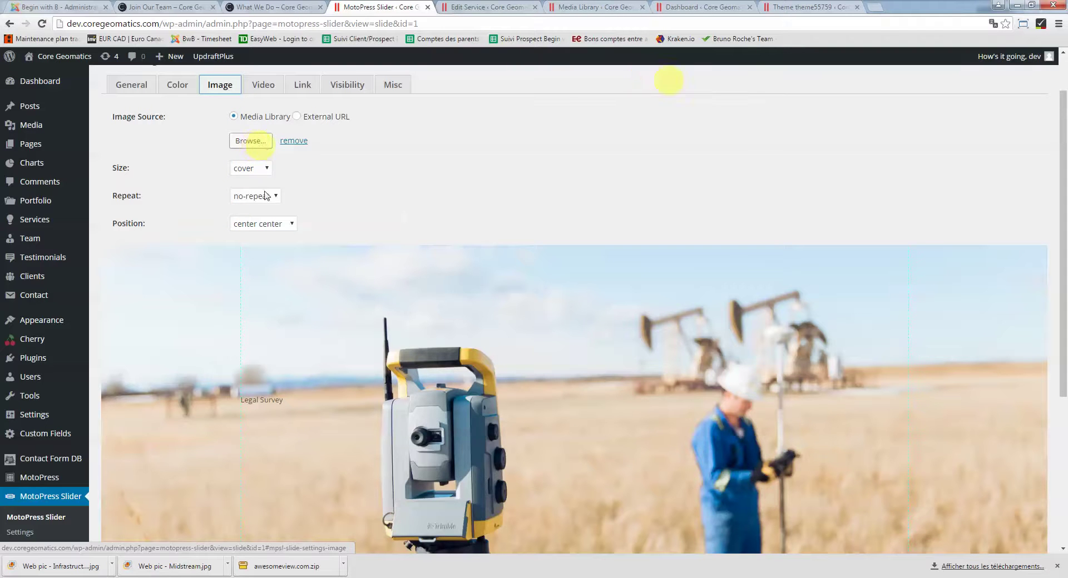
scroll(262, 335, down, 2)
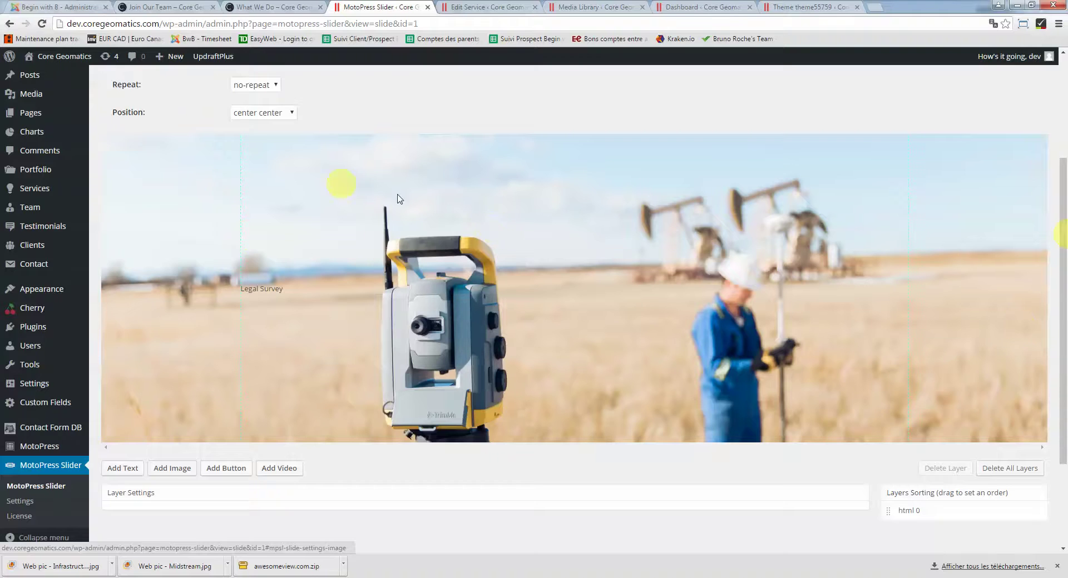
scroll(334, 219, down, 2)
scroll(332, 220, up, 5)
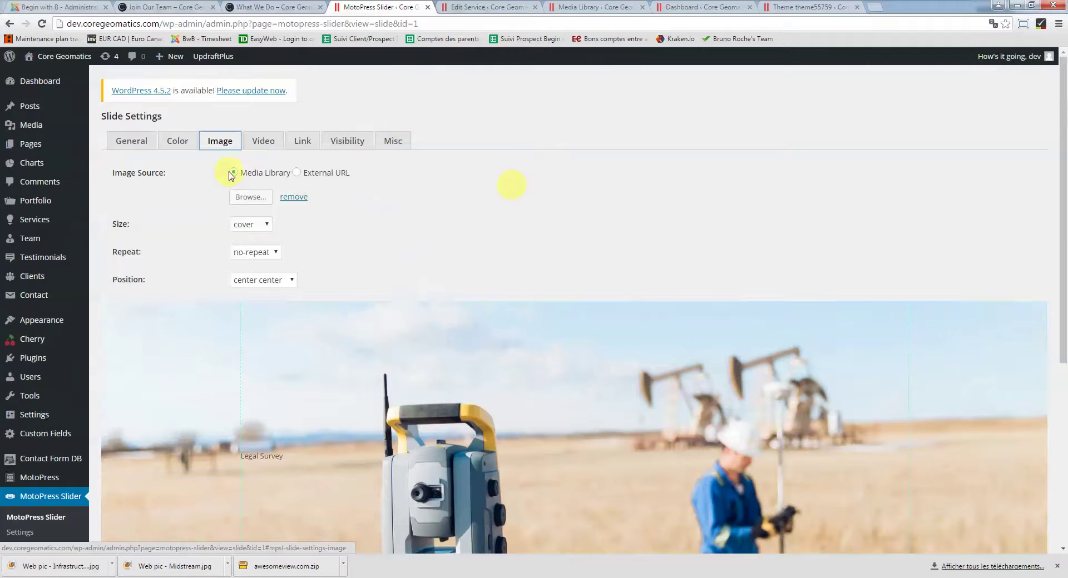
scroll(86, 269, down, 2)
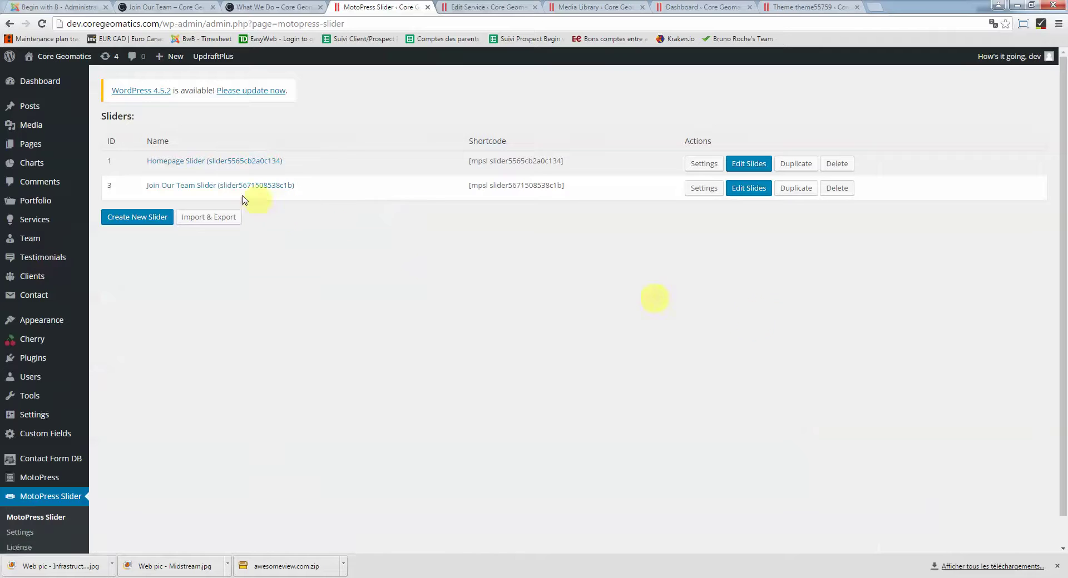
Open the Join Our Team Slider's slides and edit the Chad crew chief slide
click(176, 186)
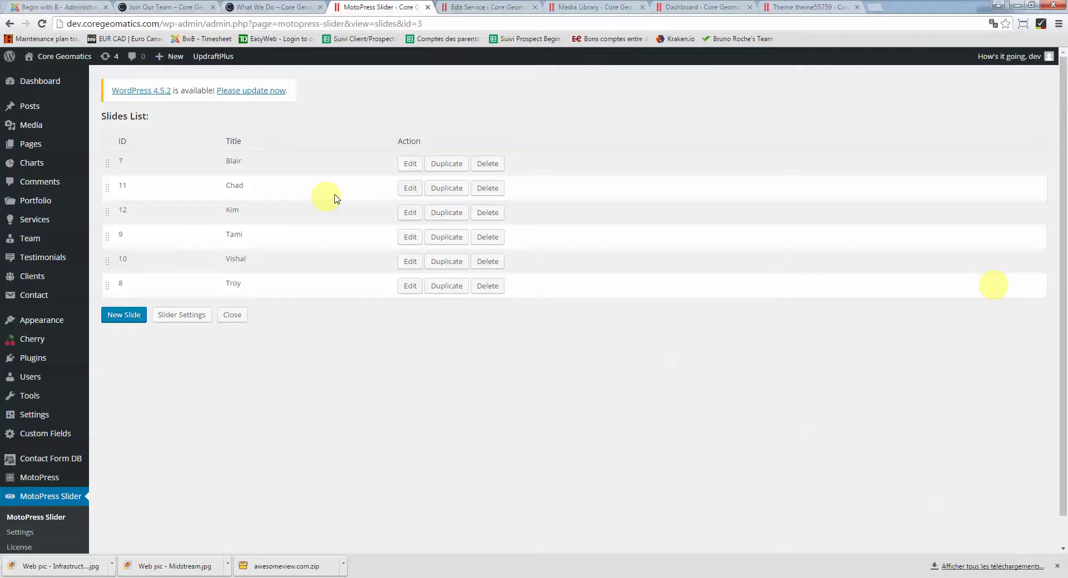
click(409, 188)
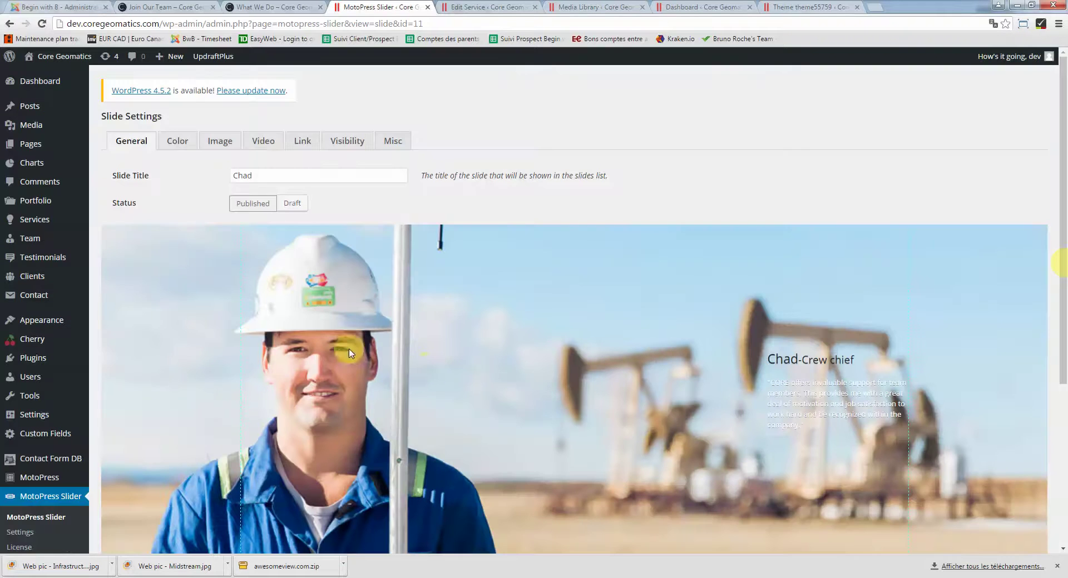
Select Chad's text layer and enlarge its HTML box to review the heading and paragraph markup
scroll(547, 380, down, 2)
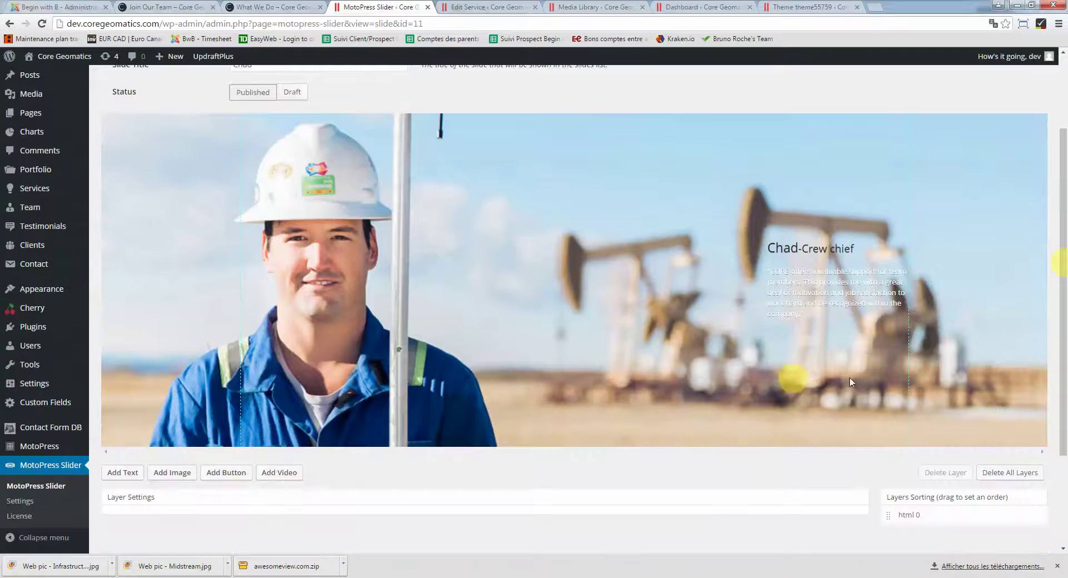
click(804, 287)
scroll(803, 287, down, 1)
scroll(804, 286, down, 2)
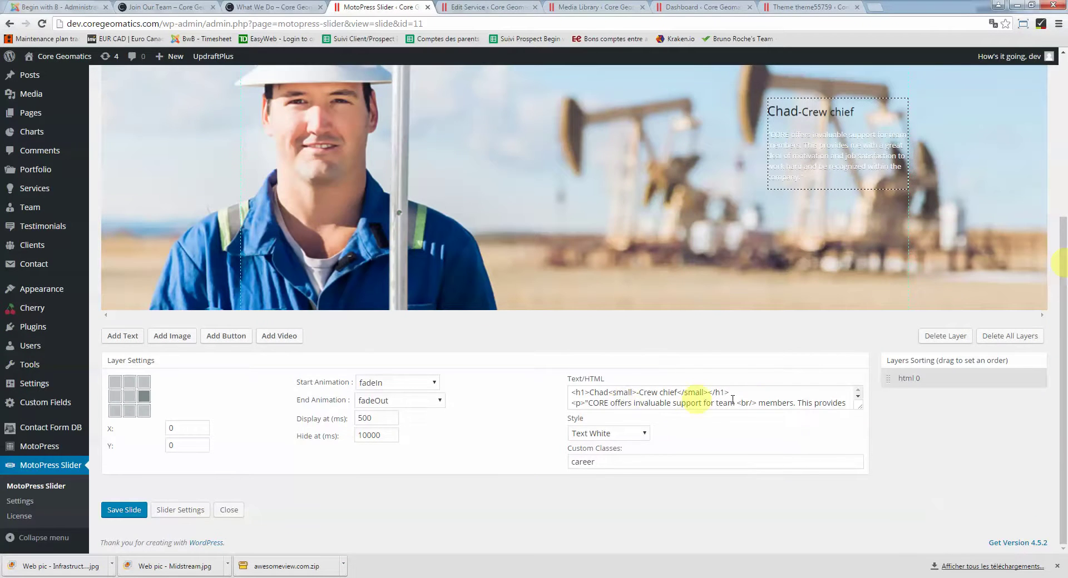
drag(862, 409, 883, 483)
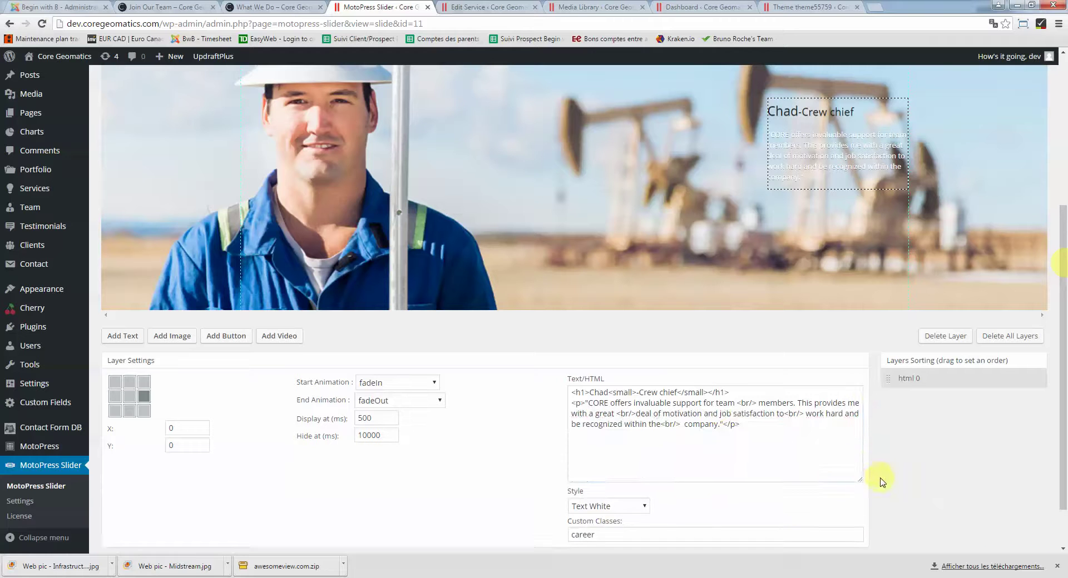
click(693, 424)
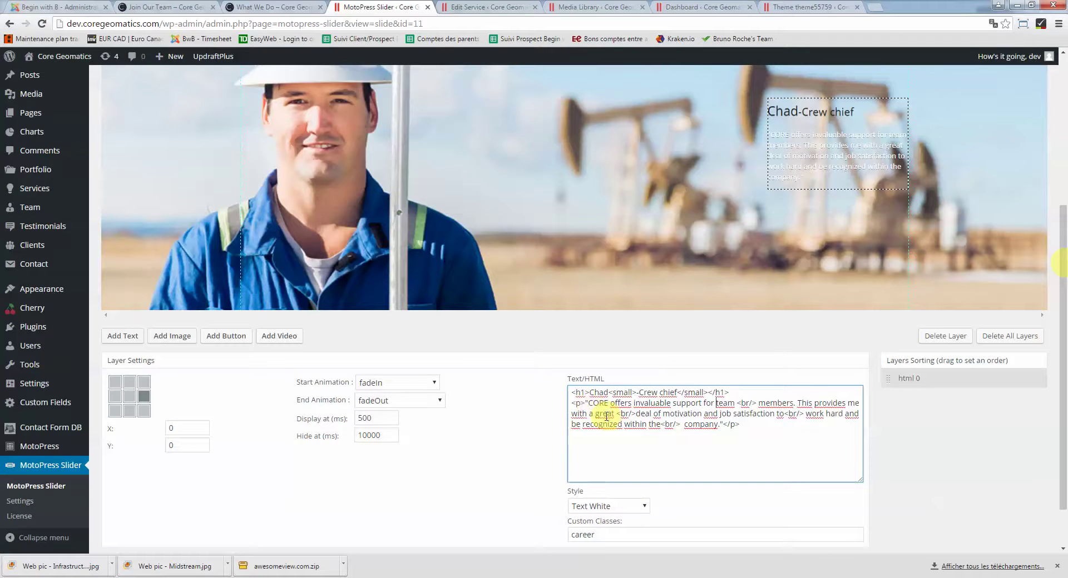
double_click(577, 403)
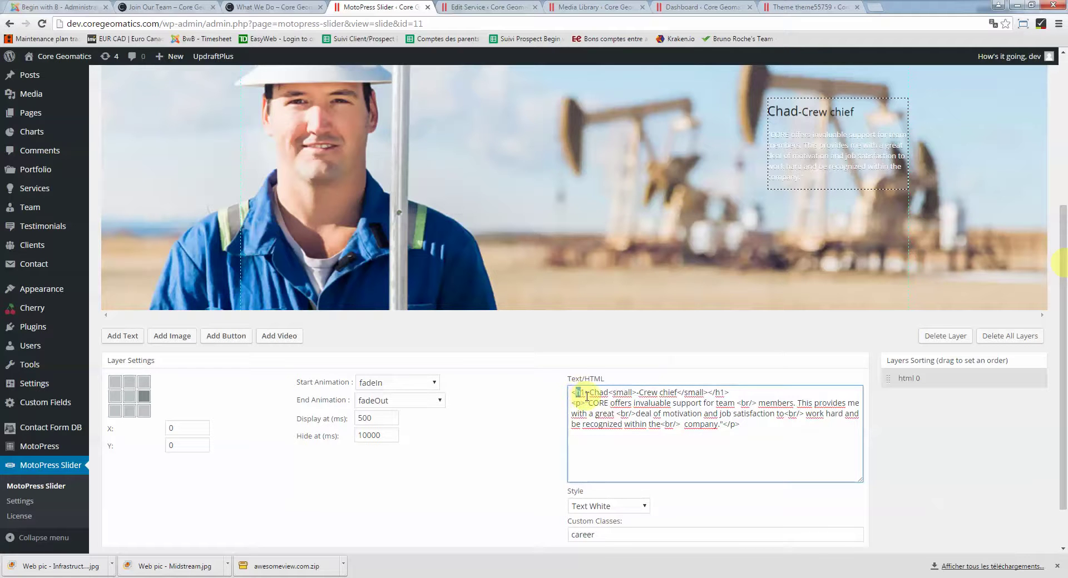
click(719, 393)
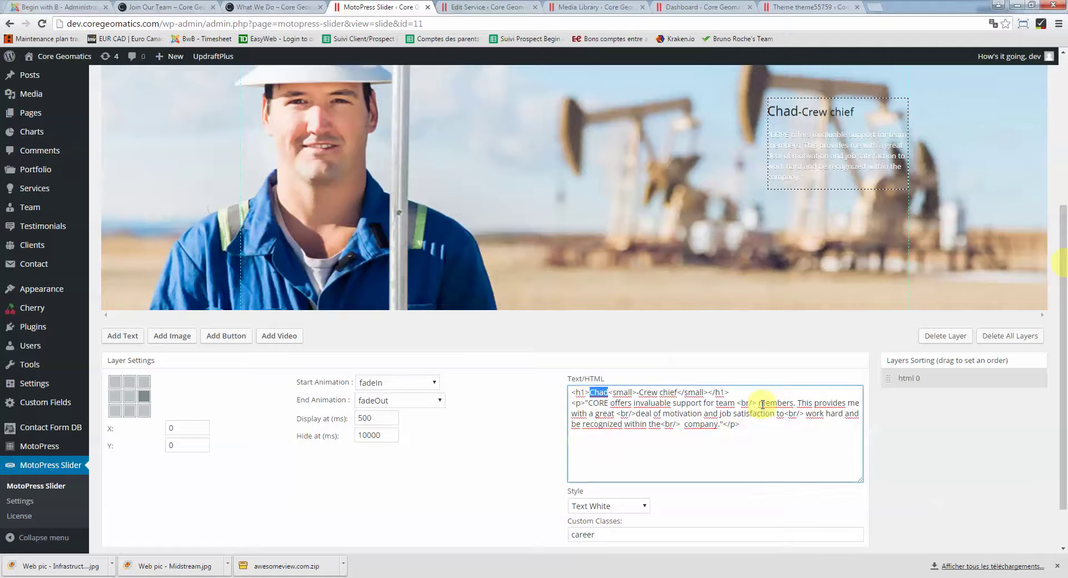
click(741, 404)
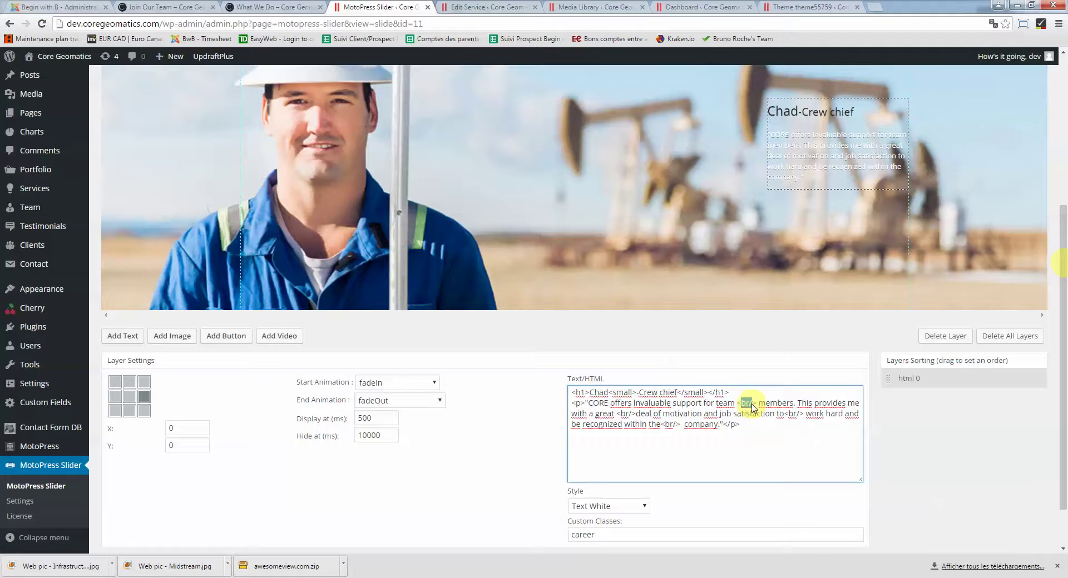
Finish checking the slide HTML, then bring up the live site's home page
click(887, 136)
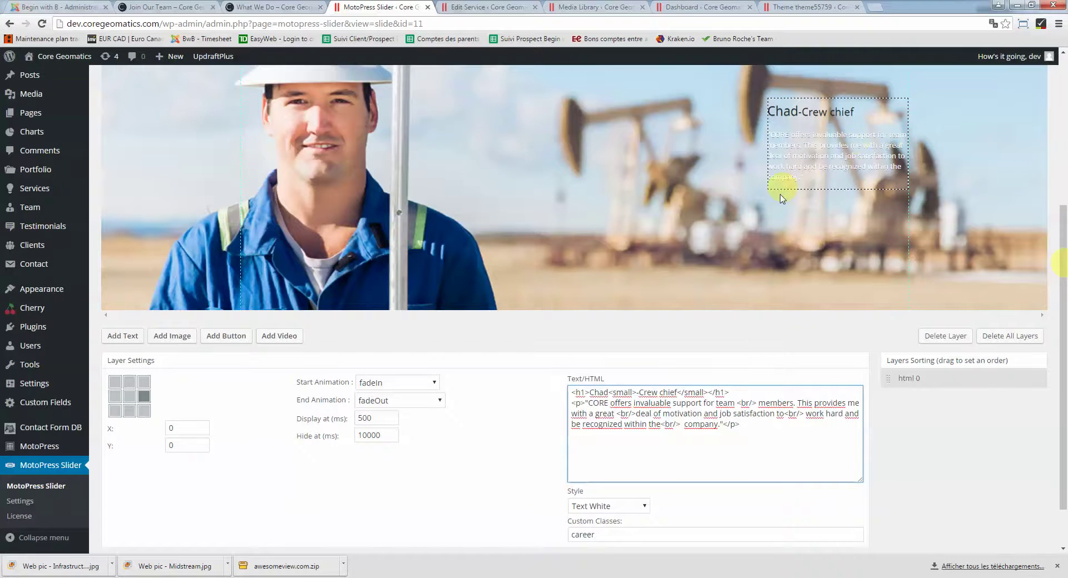
scroll(792, 158, up, 2)
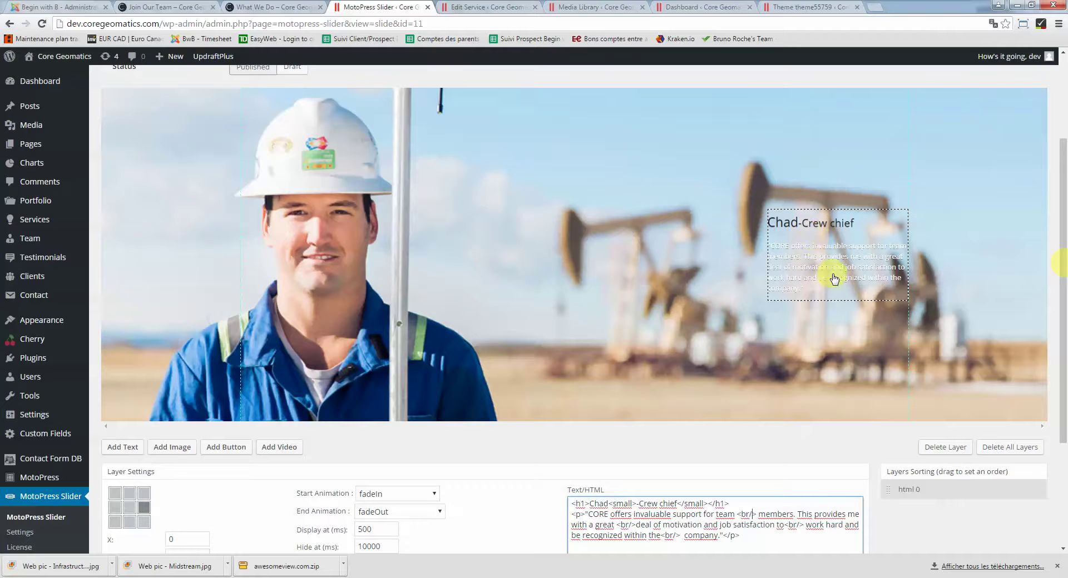
scroll(759, 378, down, 2)
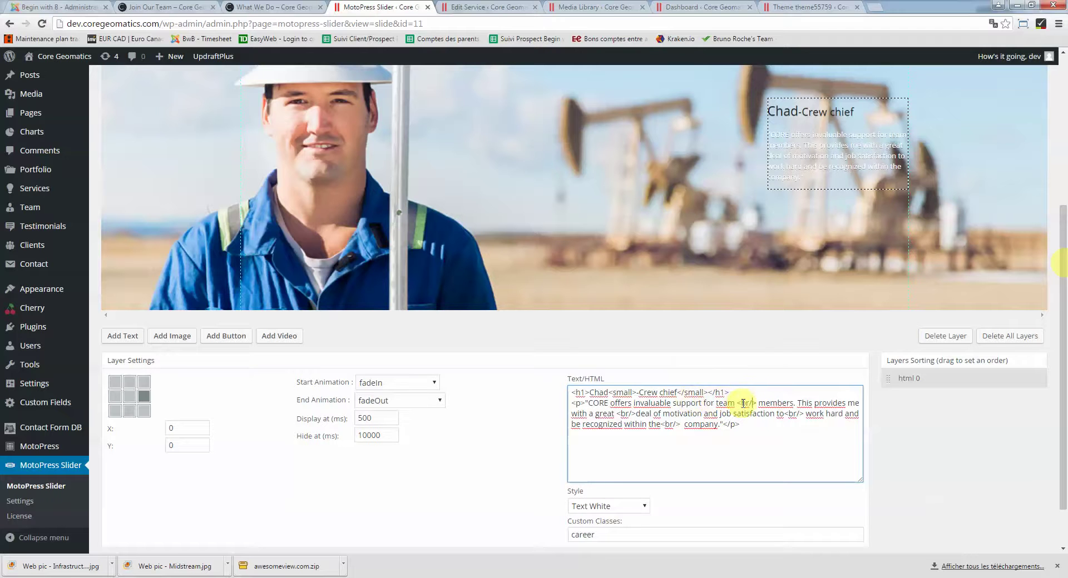
click(714, 435)
scroll(257, 437, up, 4)
scroll(258, 436, up, 1)
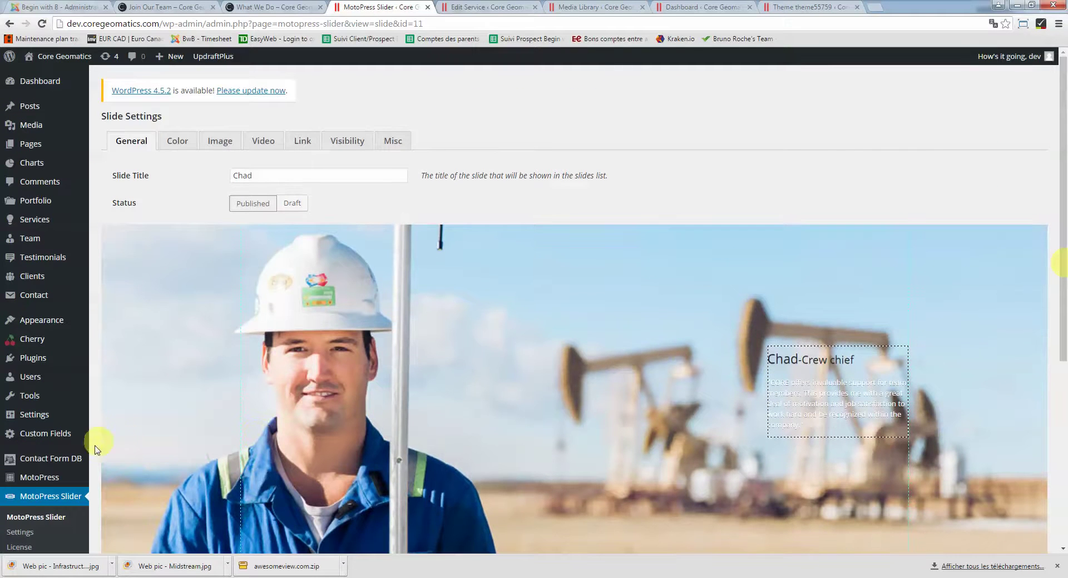
click(161, 6)
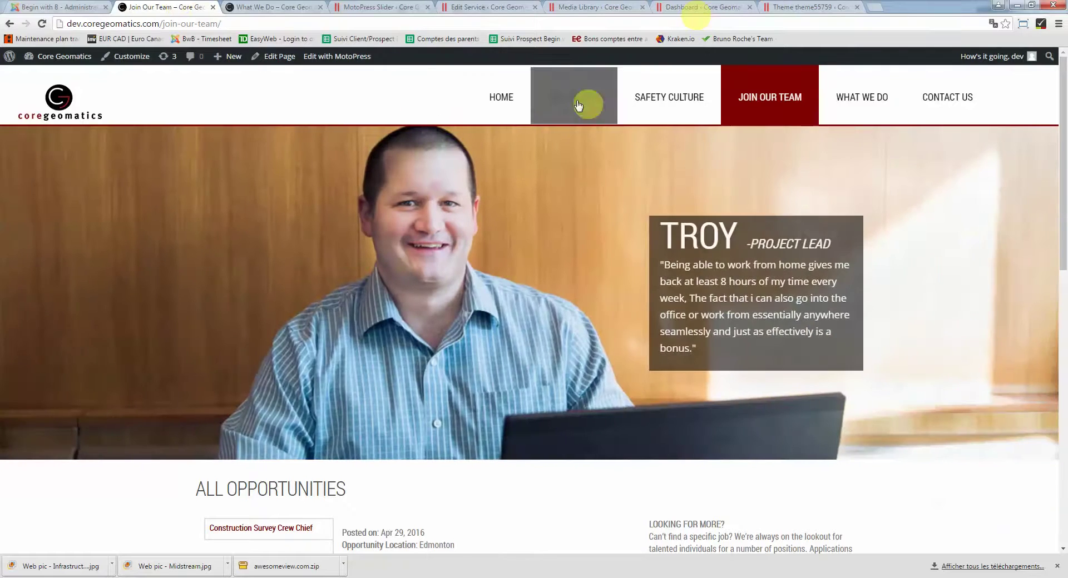
click(501, 97)
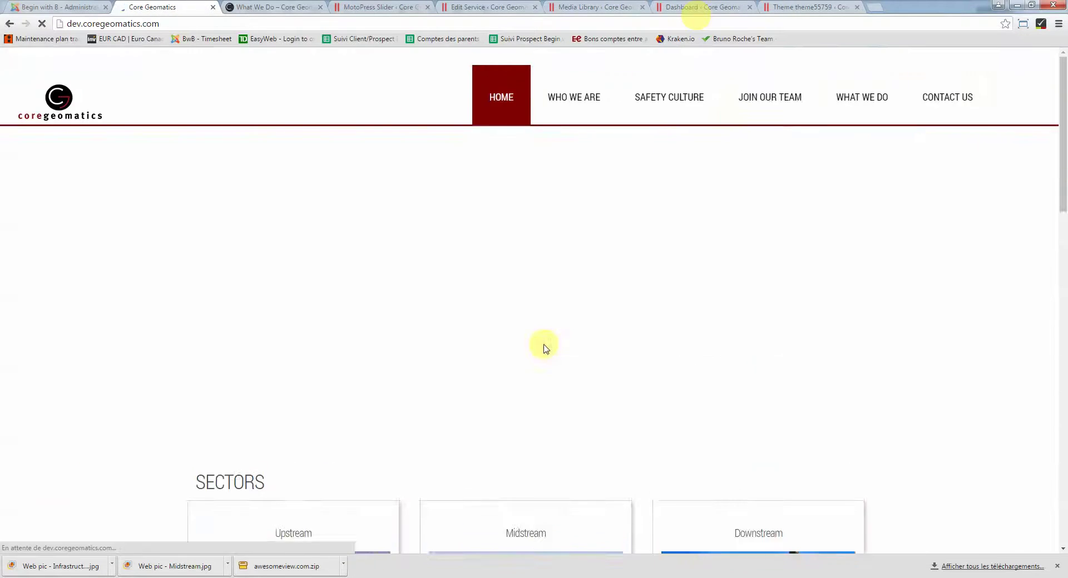
Scroll the home page to Career Opportunities and the footer, then return to the Chad slide settings
scroll(850, 350, down, 10)
scroll(875, 345, down, 6)
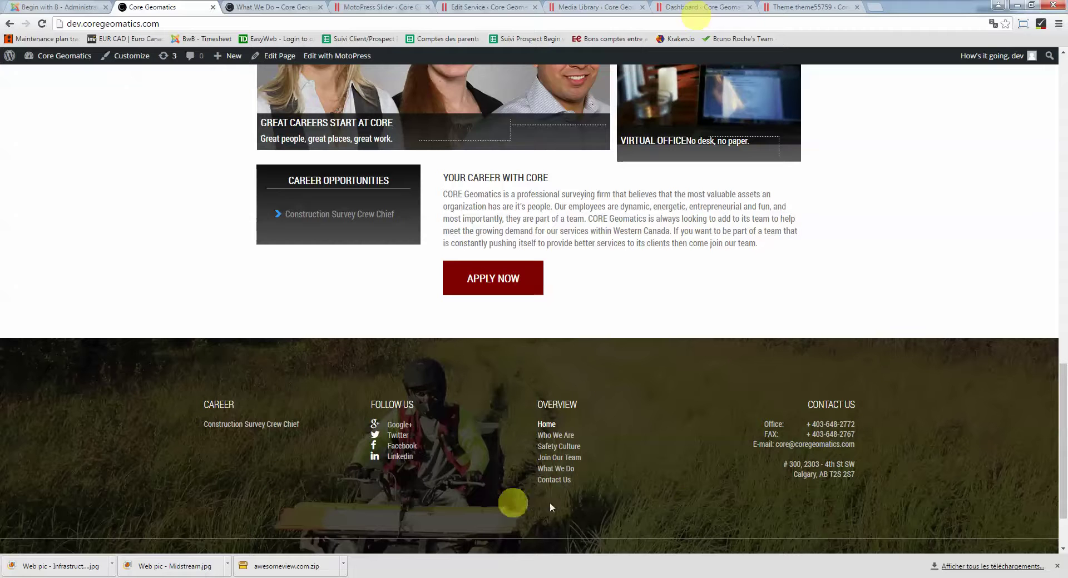
click(356, 7)
mouse_move(36, 323)
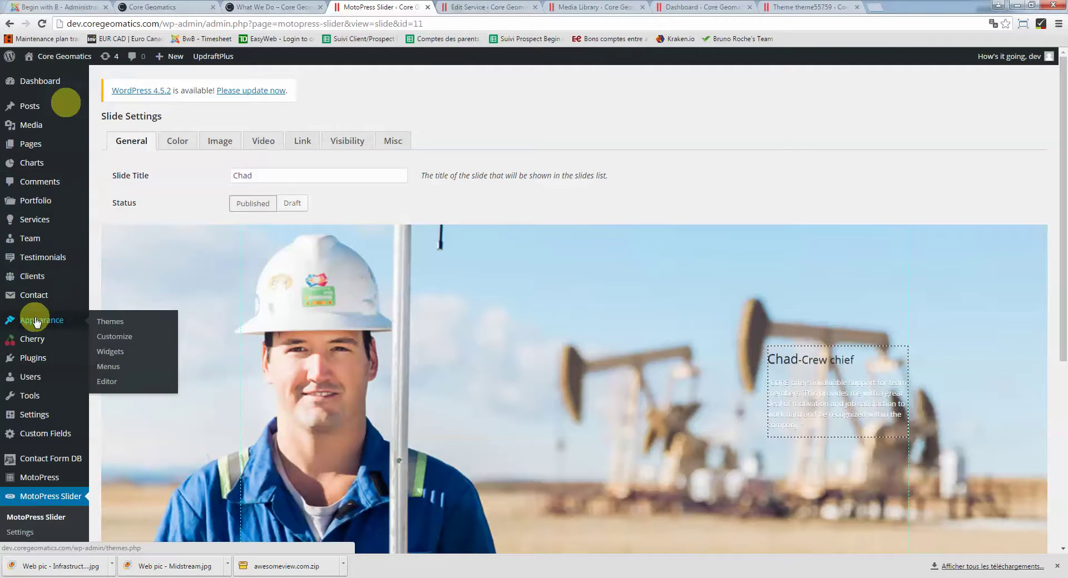
Go to Widgets, expand Footer Sidebar 1 and open the CAREER text widget's HTML content
click(116, 351)
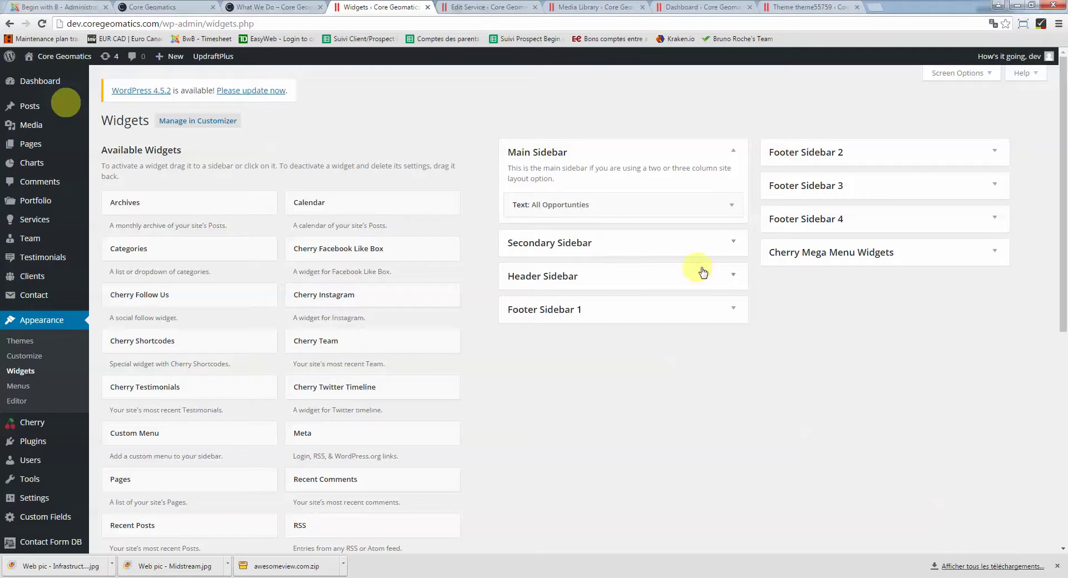
click(733, 309)
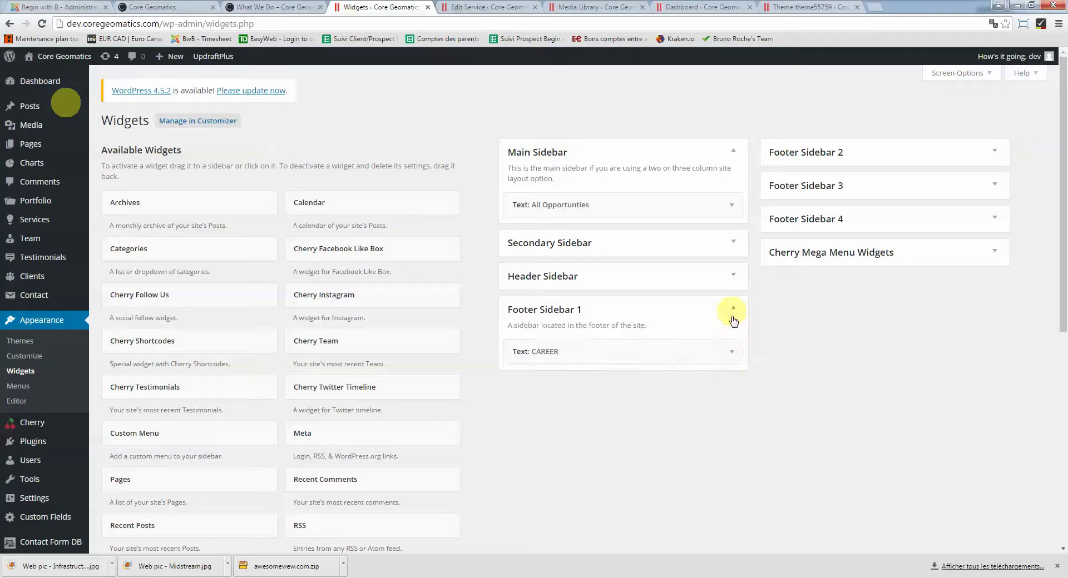
click(731, 351)
scroll(720, 355, down, 1)
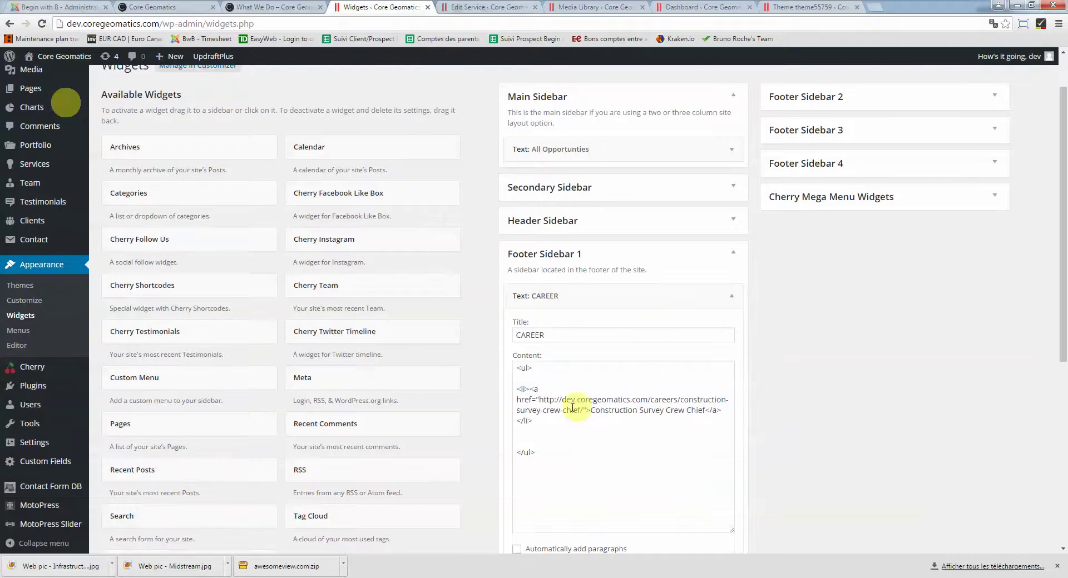
drag(517, 366, 542, 438)
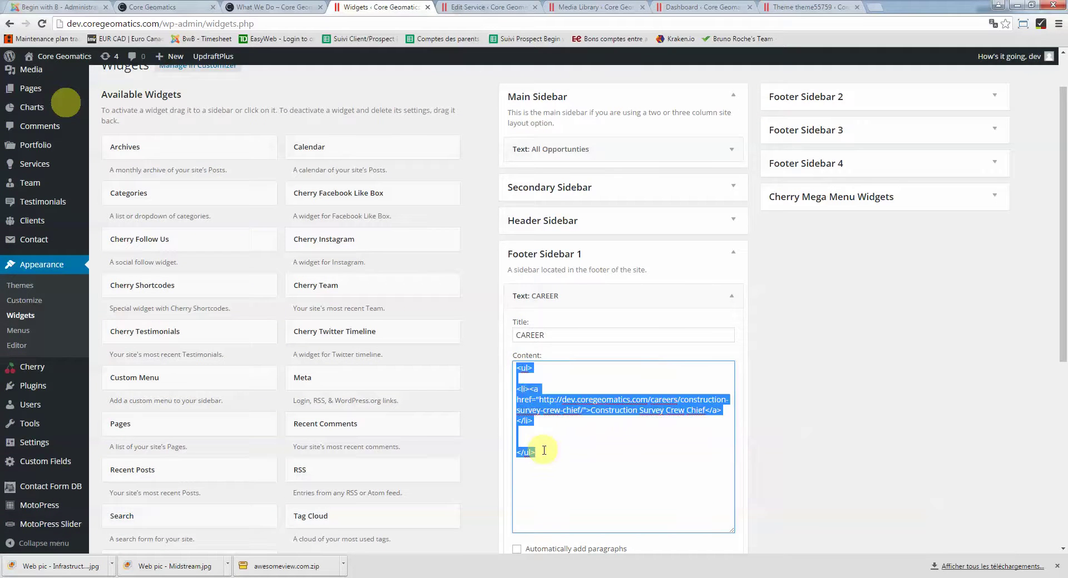
click(590, 440)
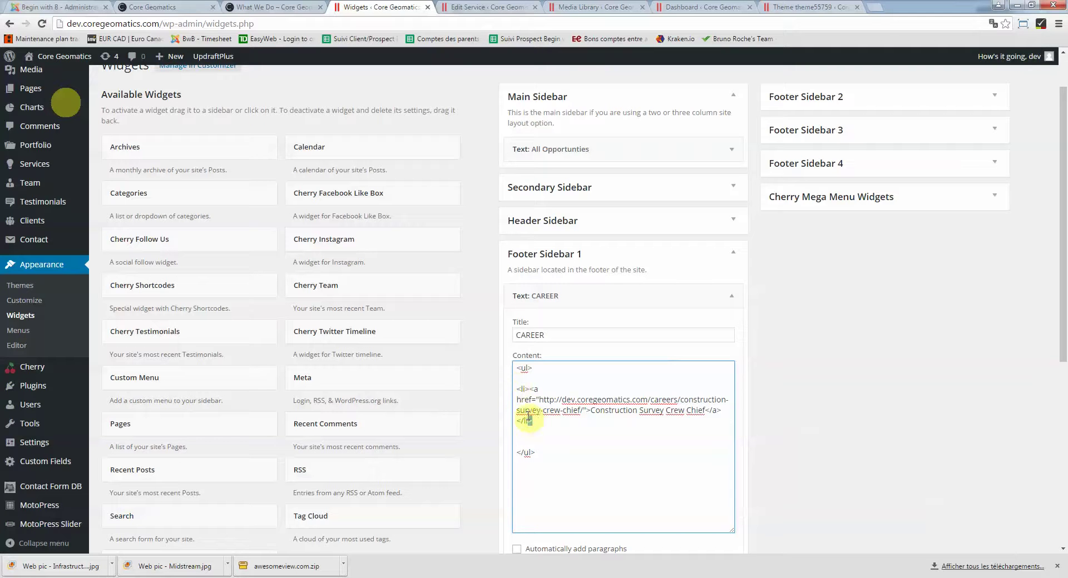
Duplicate the Construction Survey Crew Chief list item below itself and check its label and URL
drag(528, 416, 517, 398)
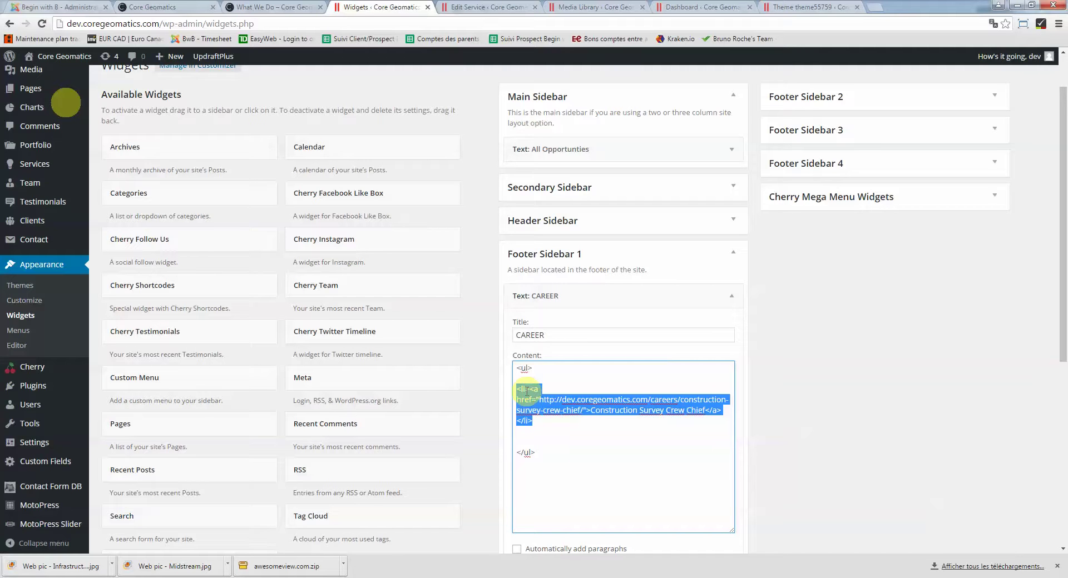
click(542, 428)
text(<li><a href="http://dev.coregeomatics.com/careers/construction-survey-crew-chief/">Construction Survey Crew Chief</a></li>)
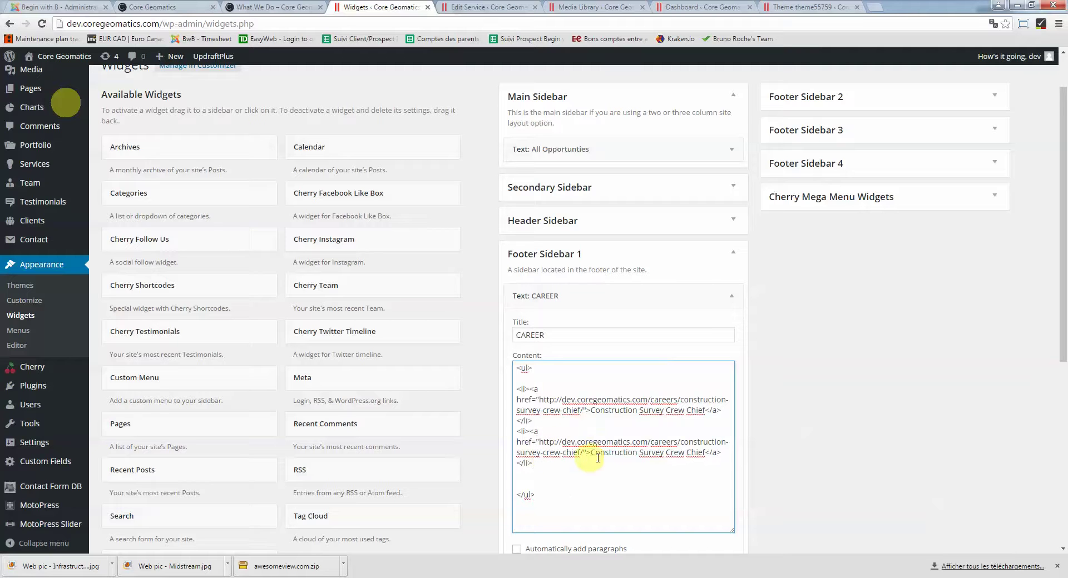
drag(591, 455, 705, 452)
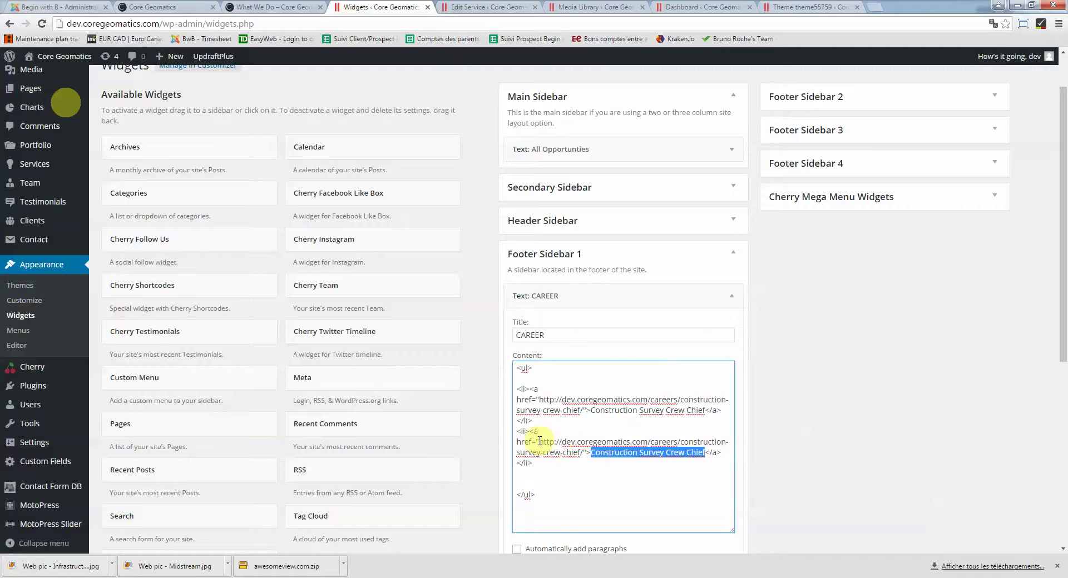
drag(539, 441, 579, 455)
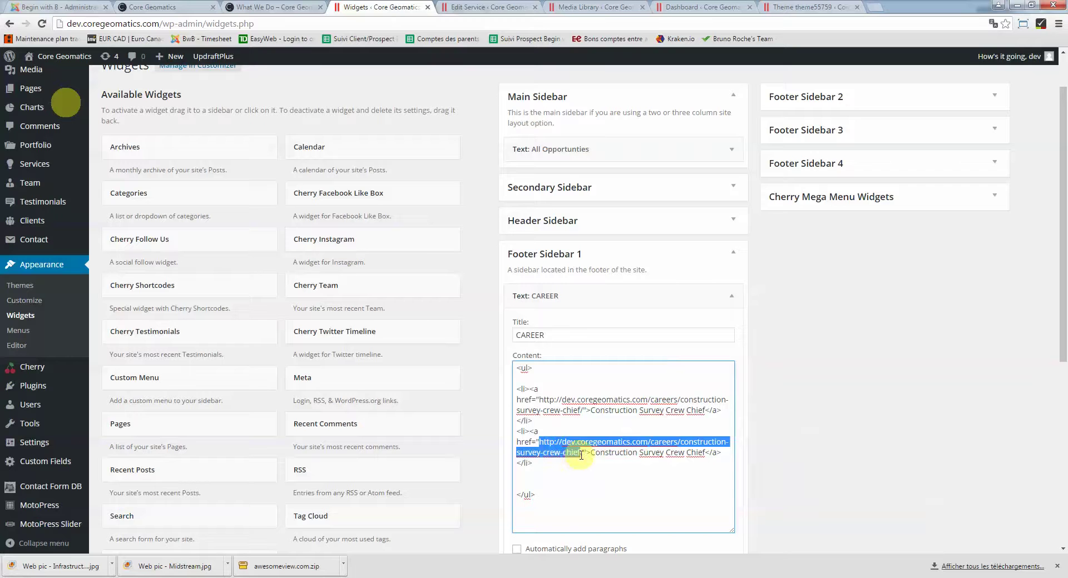
Switch to the live home page and select its whole site address
click(178, 7)
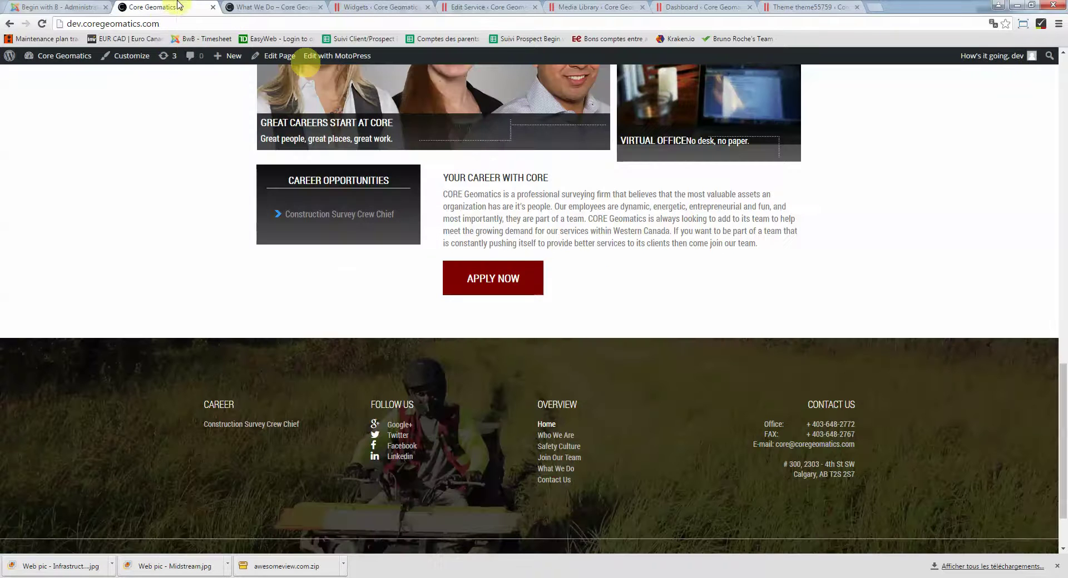
scroll(198, 209, up, 20)
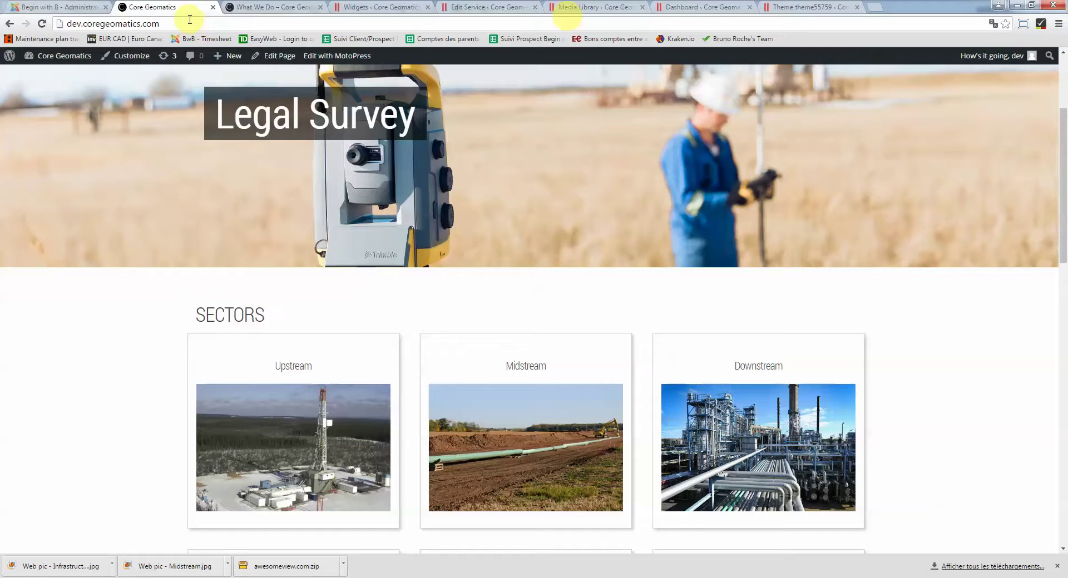
click(190, 20)
click(184, 23)
triple_click(172, 22)
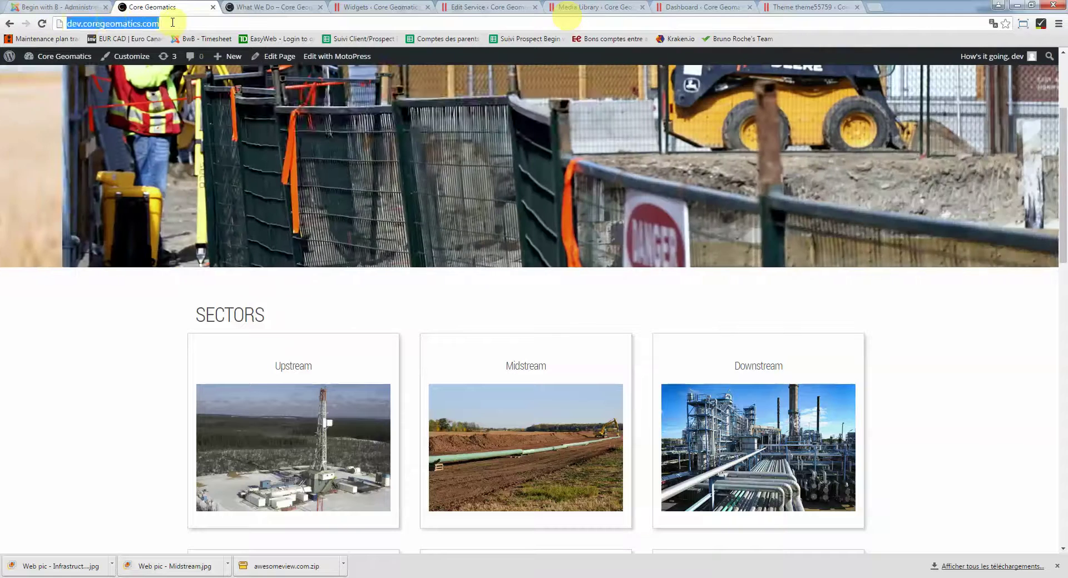
Open the Follow Us widget in Footer Sidebar 2 and compare it with the live What We Do footer
click(396, 6)
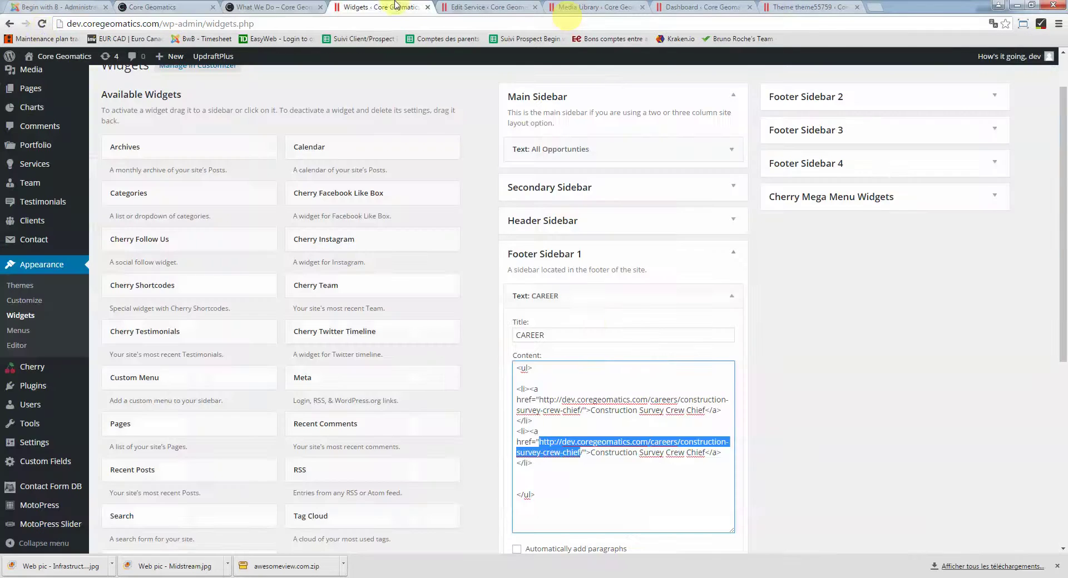
click(779, 398)
scroll(784, 389, down, 4)
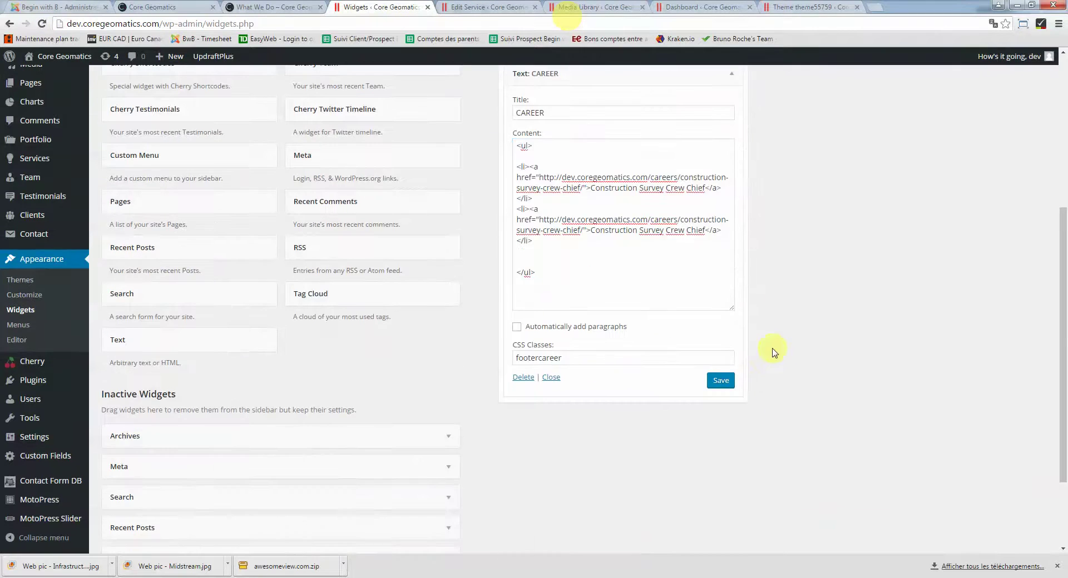
scroll(625, 305, up, 5)
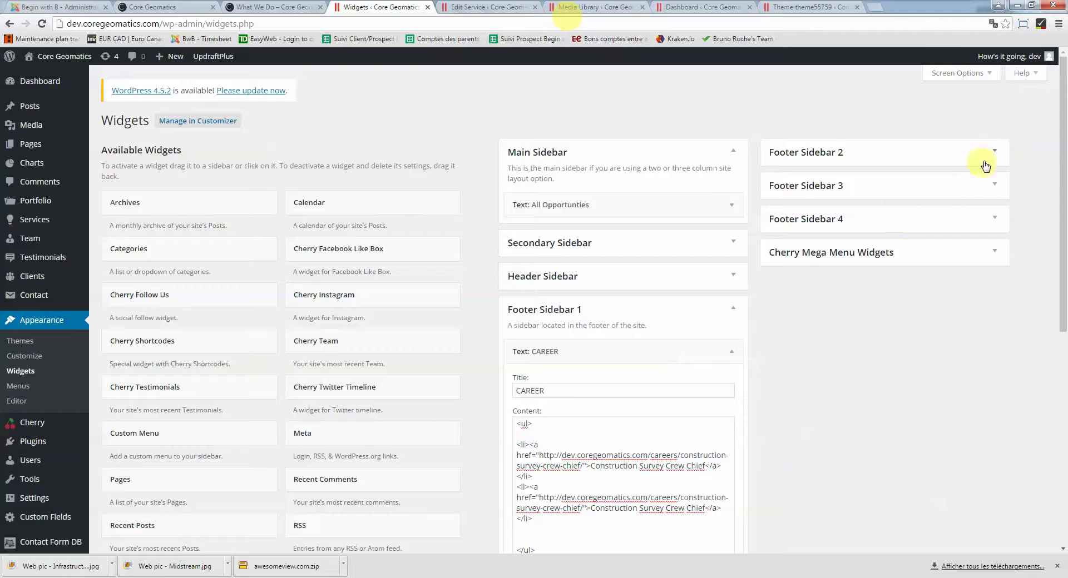
click(995, 156)
click(984, 195)
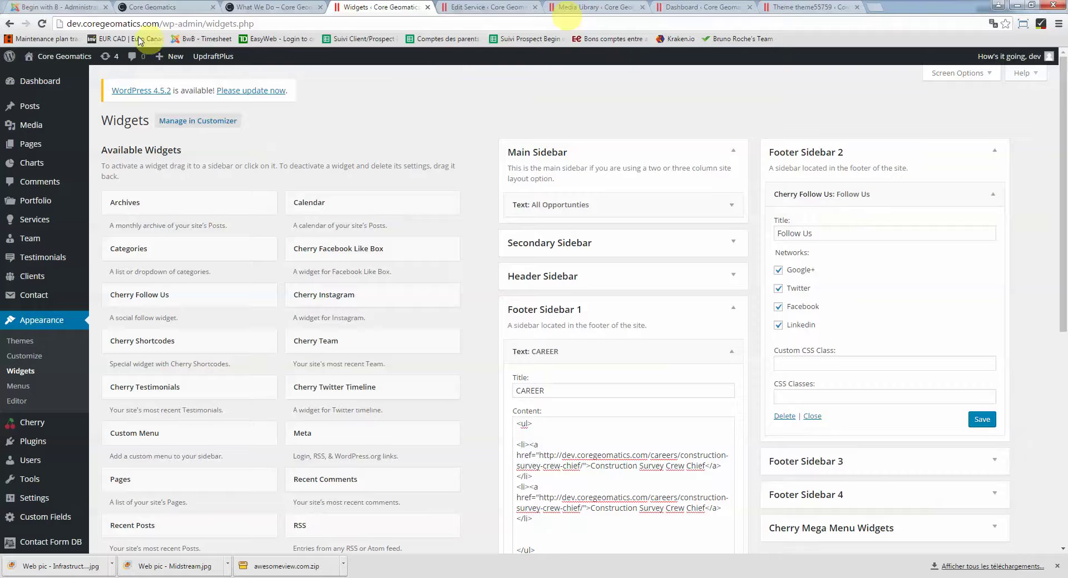
click(267, 7)
scroll(459, 365, down, 9)
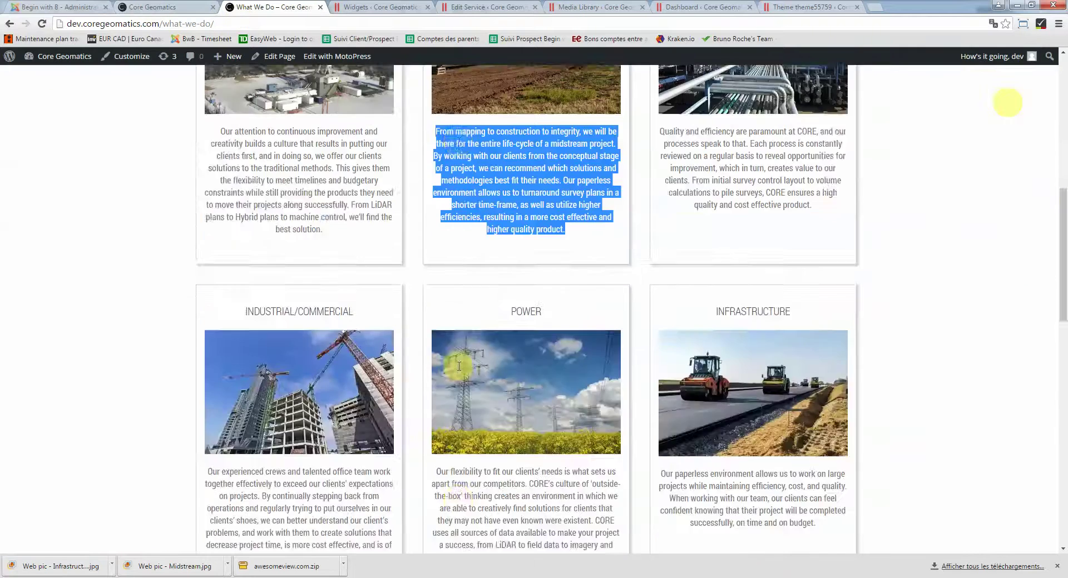
scroll(459, 365, down, 15)
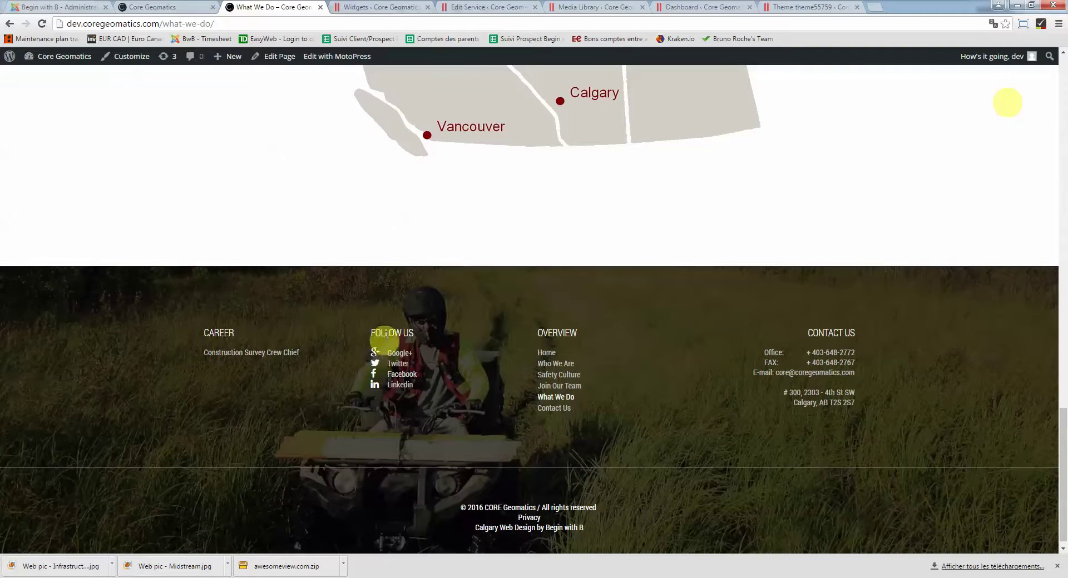
Open the Overview custom menu widget in Footer Sidebar 3 and compare it with the live footer
click(390, 7)
scroll(843, 299, down, 1)
scroll(843, 299, down, 3)
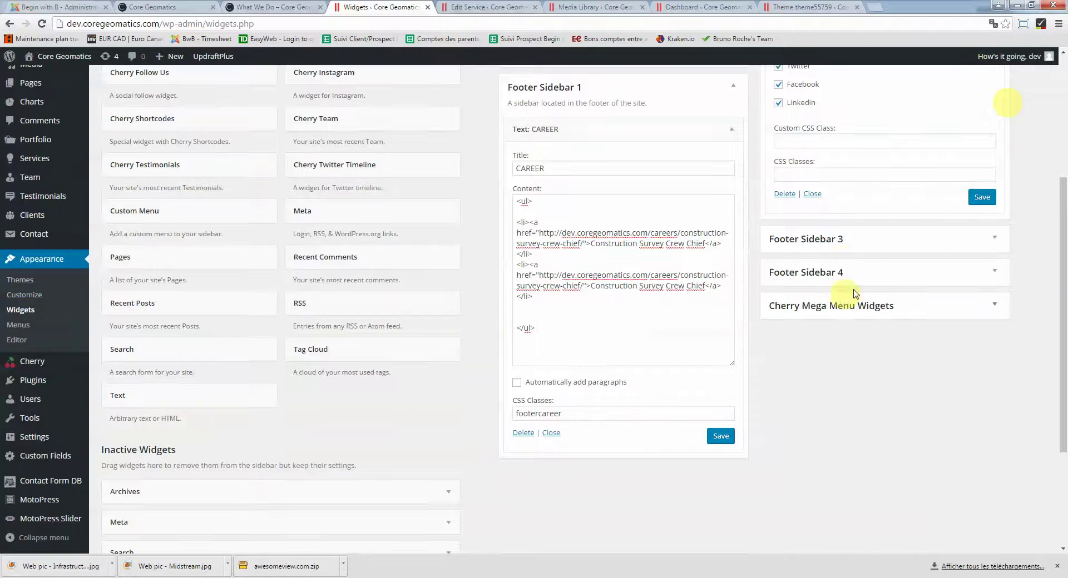
click(994, 238)
click(984, 282)
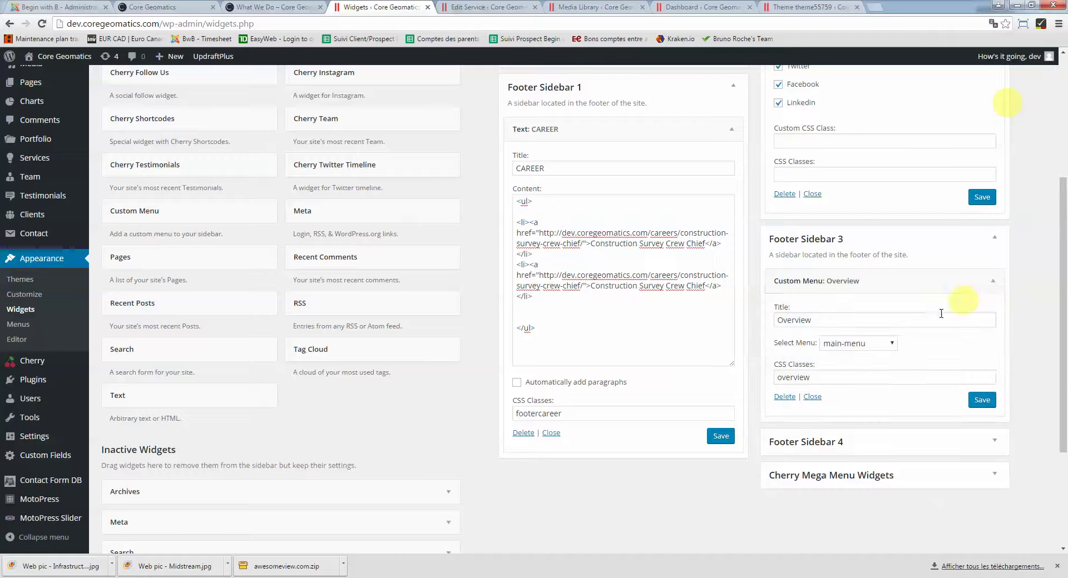
click(276, 7)
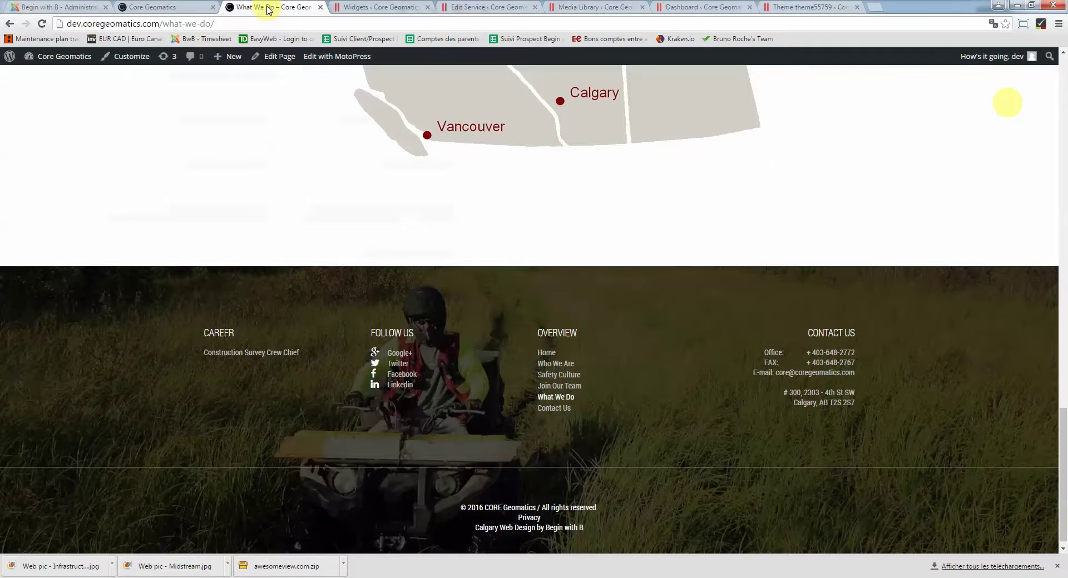
Review the CONTACT US text widget in Footer Sidebar 4, then view the live What We Do page
click(383, 8)
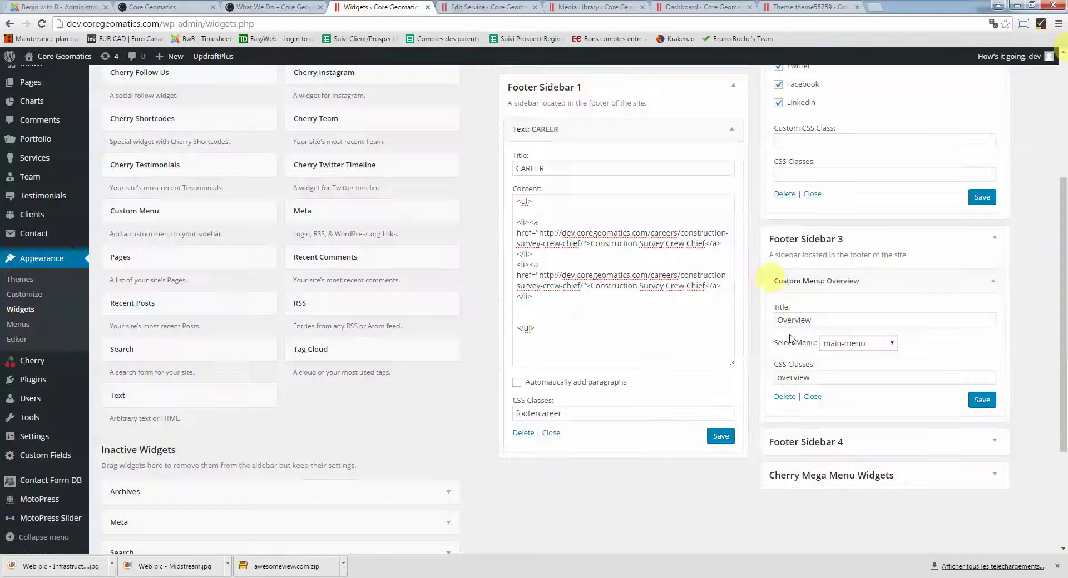
click(987, 442)
scroll(1004, 429, down, 1)
scroll(1001, 406, down, 1)
click(990, 373)
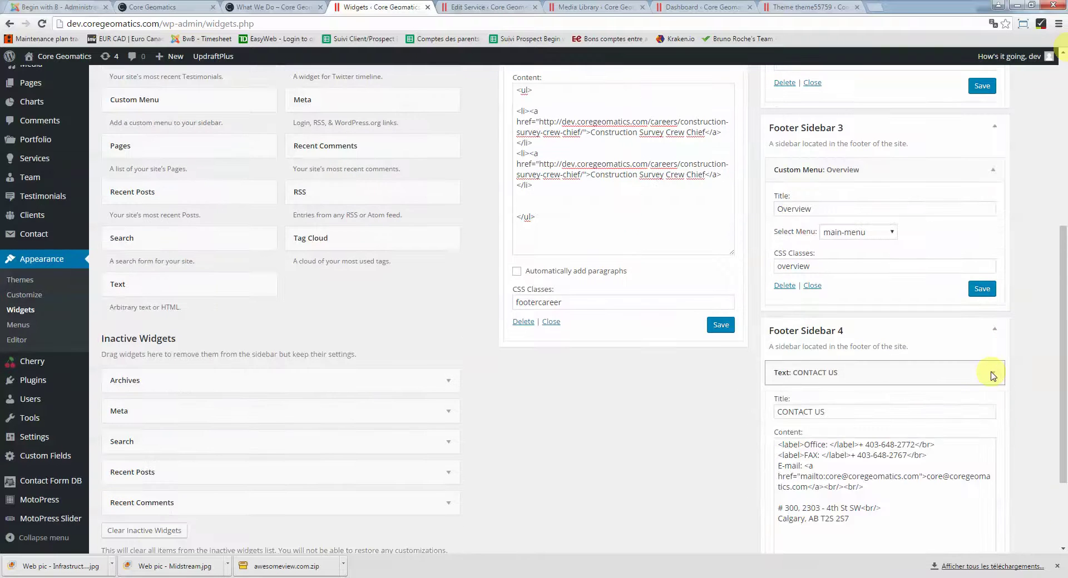
scroll(992, 374, down, 2)
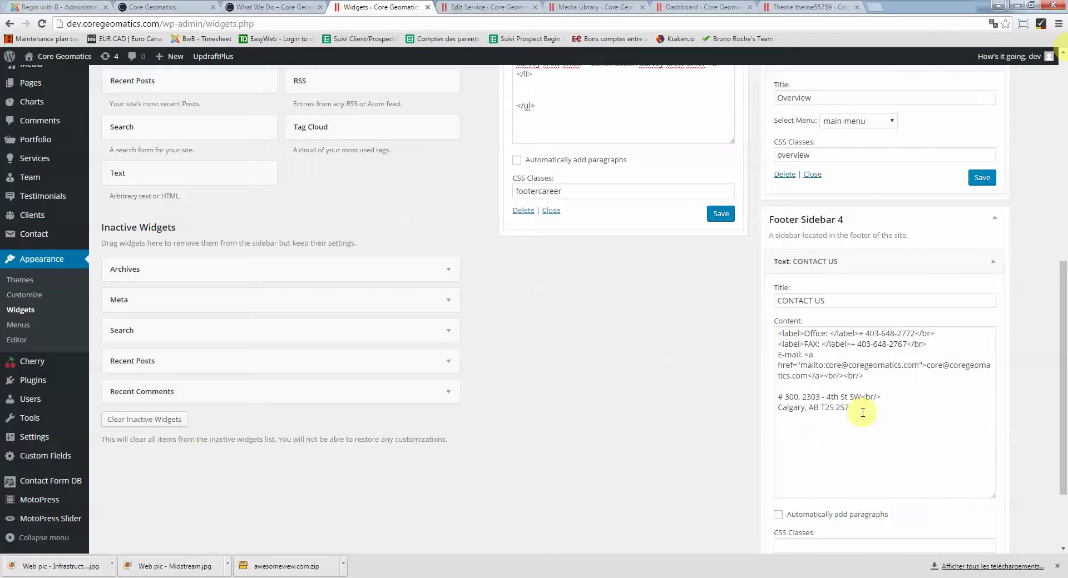
drag(863, 412, 777, 333)
click(818, 389)
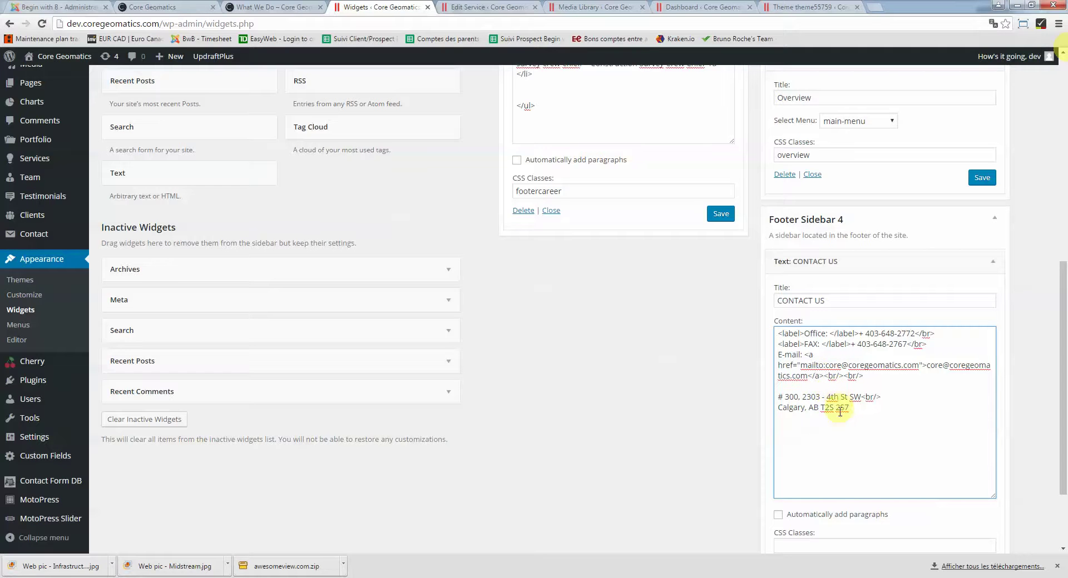
scroll(840, 414, down, 2)
scroll(573, 303, up, 5)
click(274, 7)
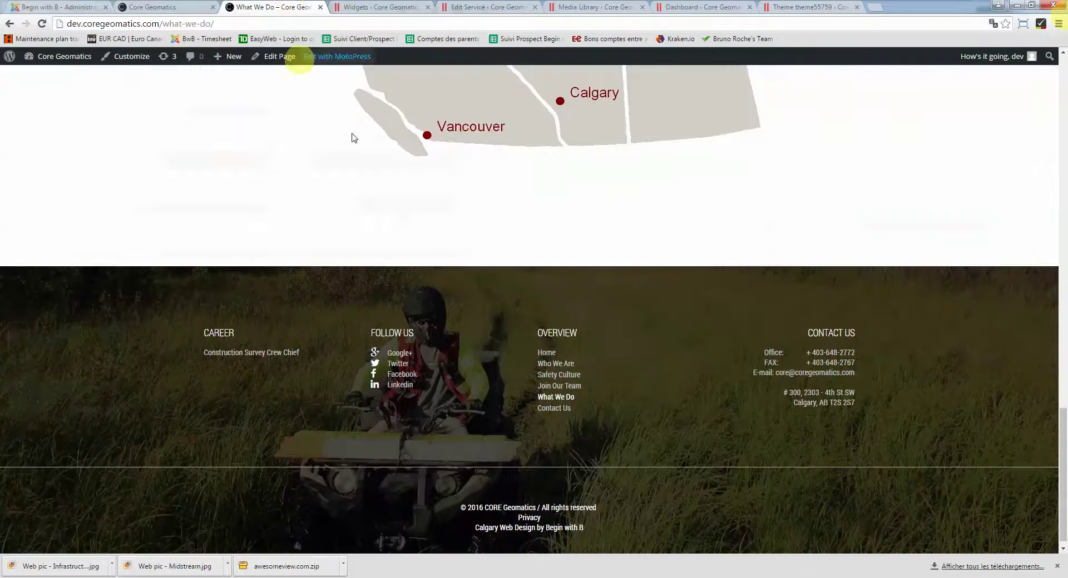
scroll(756, 275, up, 20)
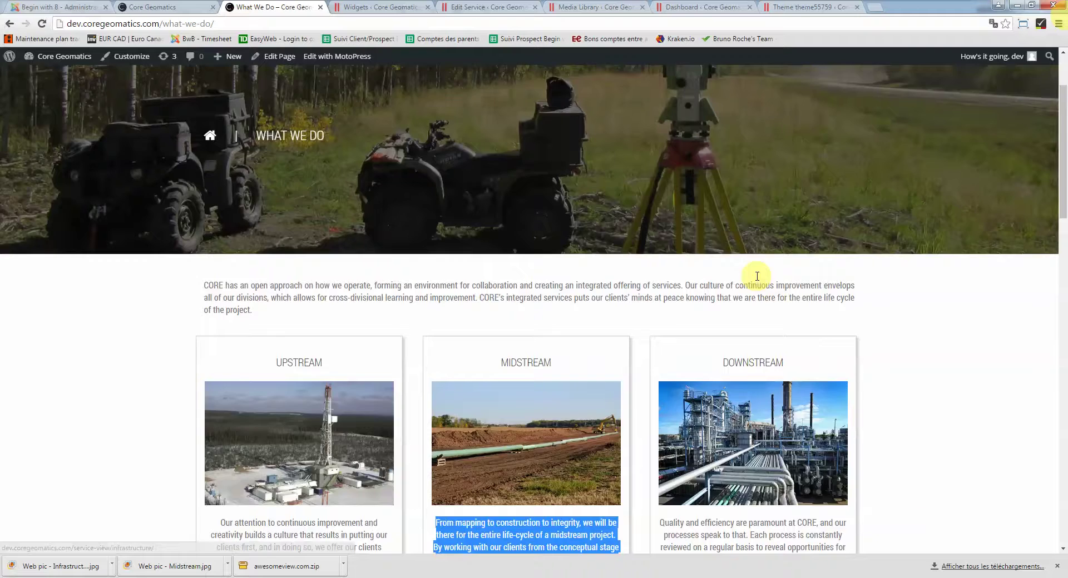
scroll(756, 276, up, 2)
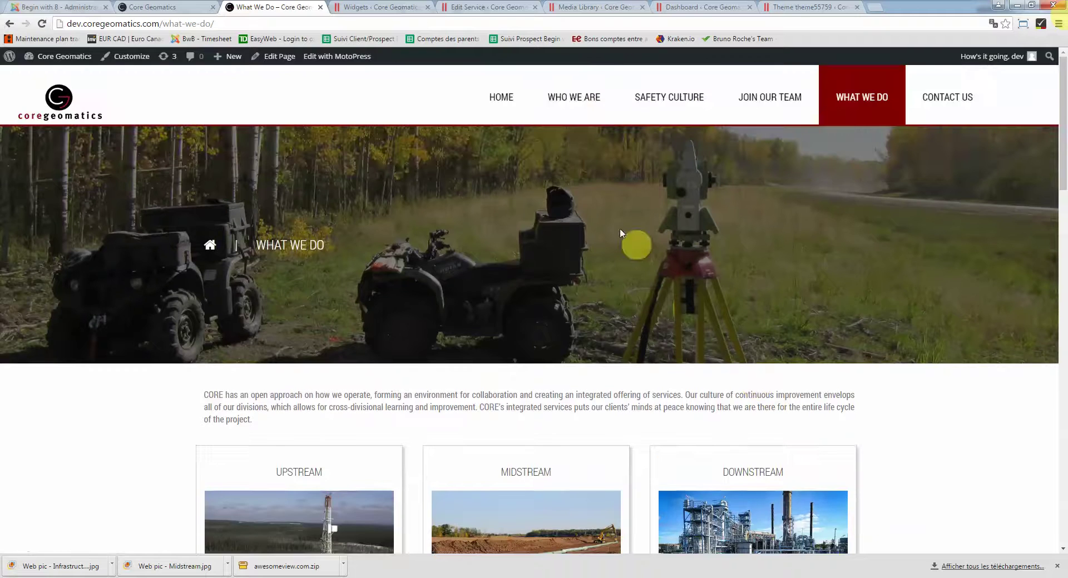
Go to the live Join Our Team page and open its Edit Page link in a new tab
click(750, 95)
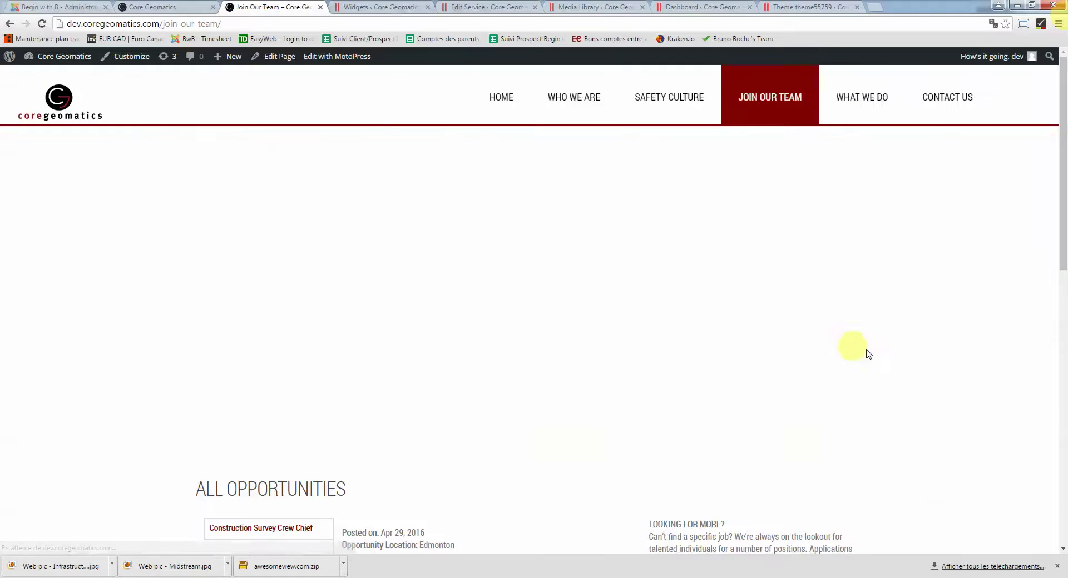
scroll(879, 354, down, 7)
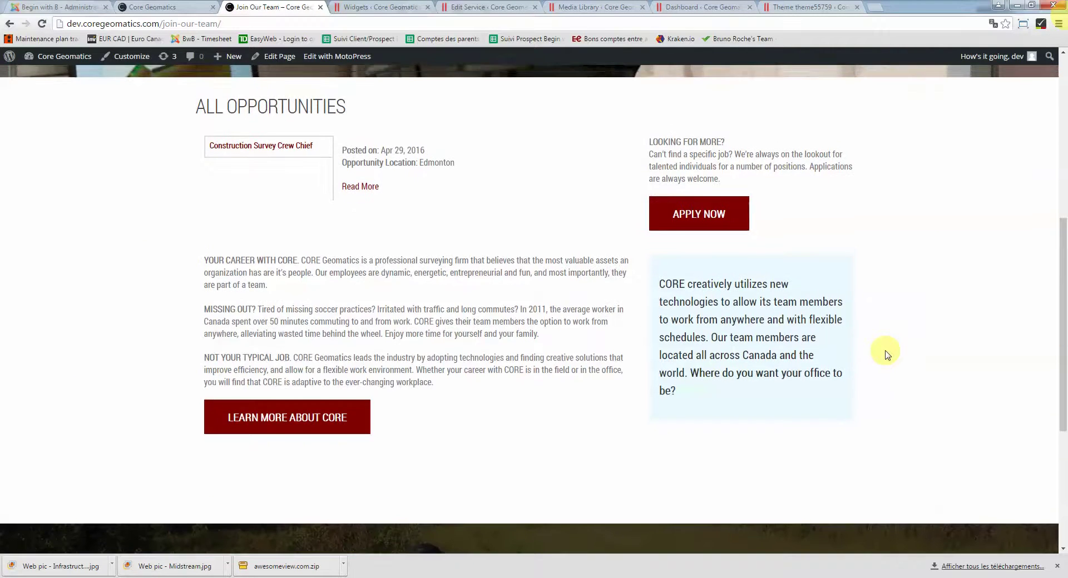
scroll(884, 354, up, 7)
right_click(285, 57)
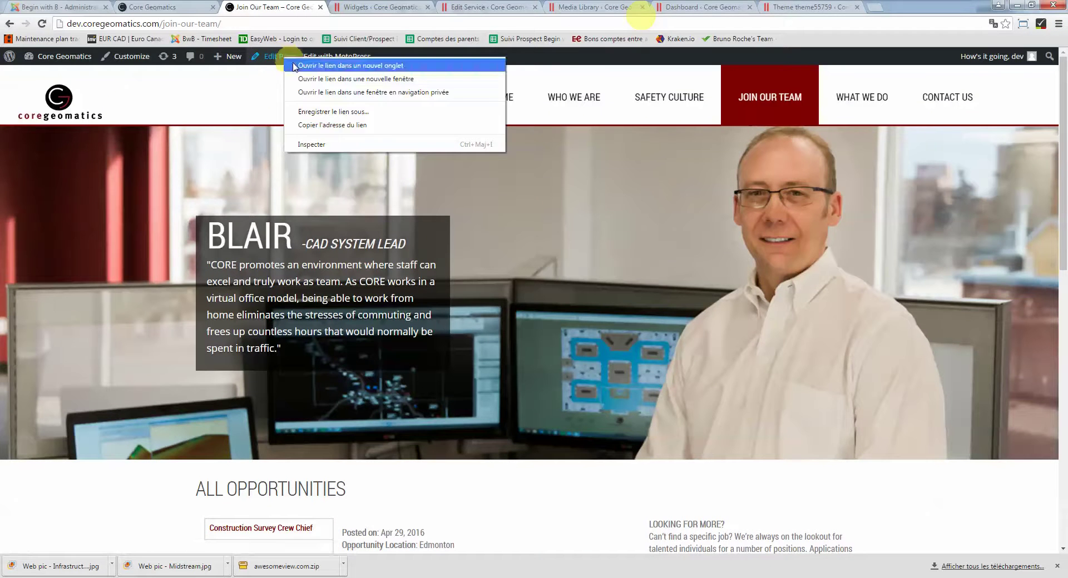
click(295, 66)
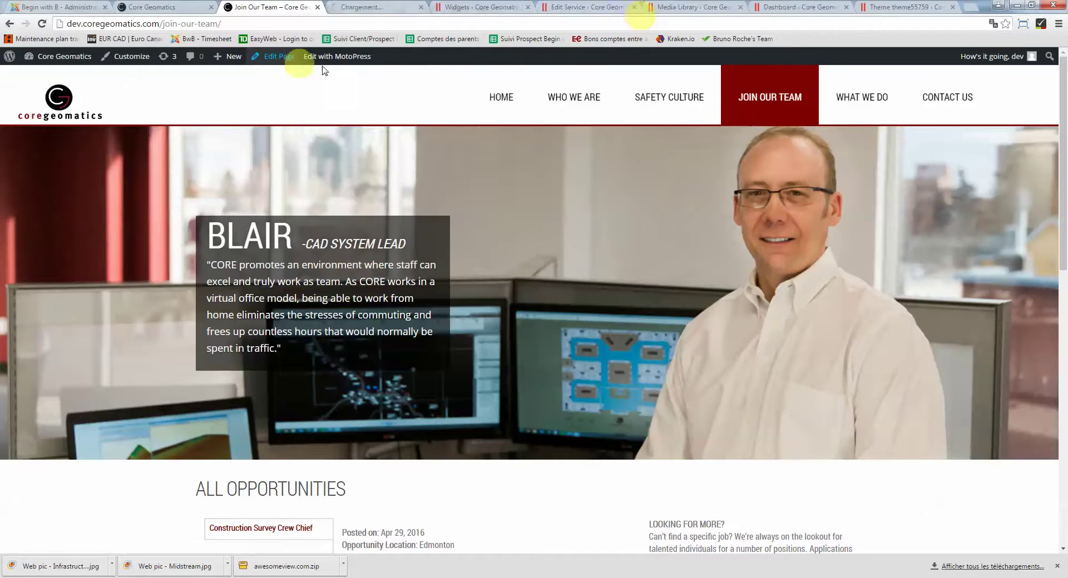
In the Join Our Team editor, view the content as Text (HTML), then return to Visual
click(378, 7)
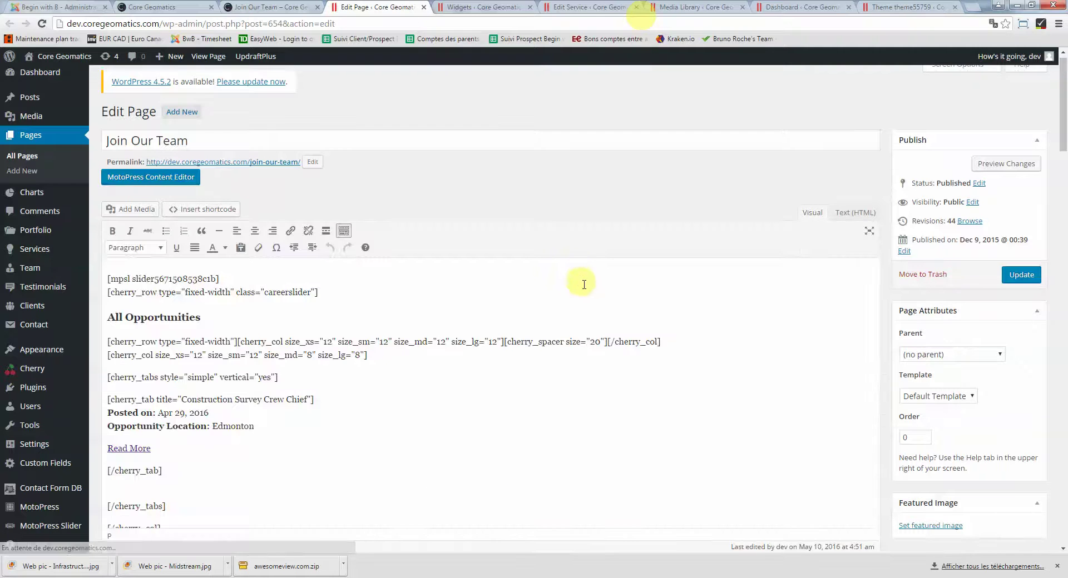
scroll(591, 303, down, 3)
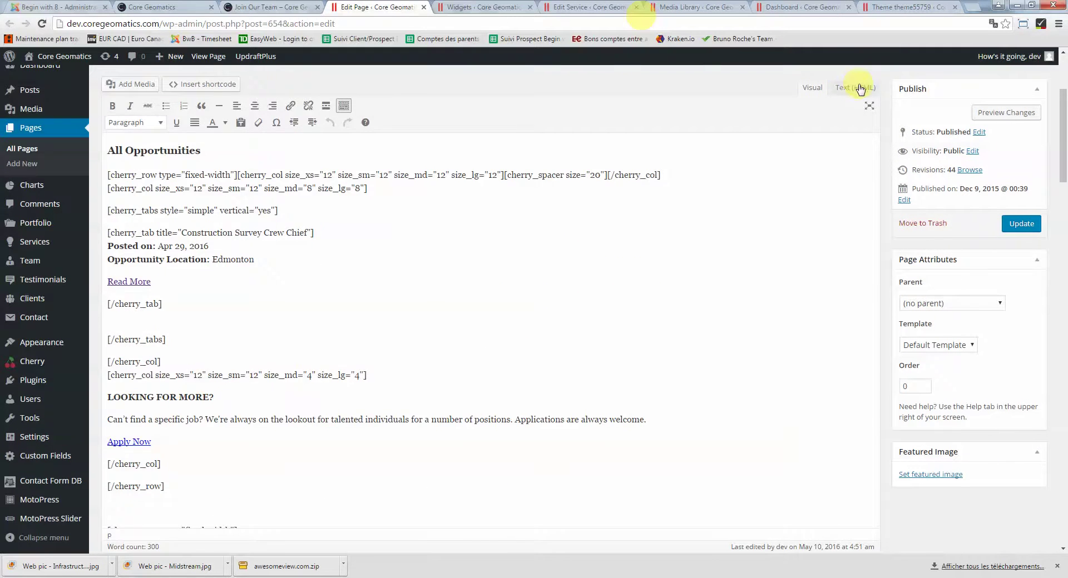
click(859, 88)
scroll(737, 256, down, 5)
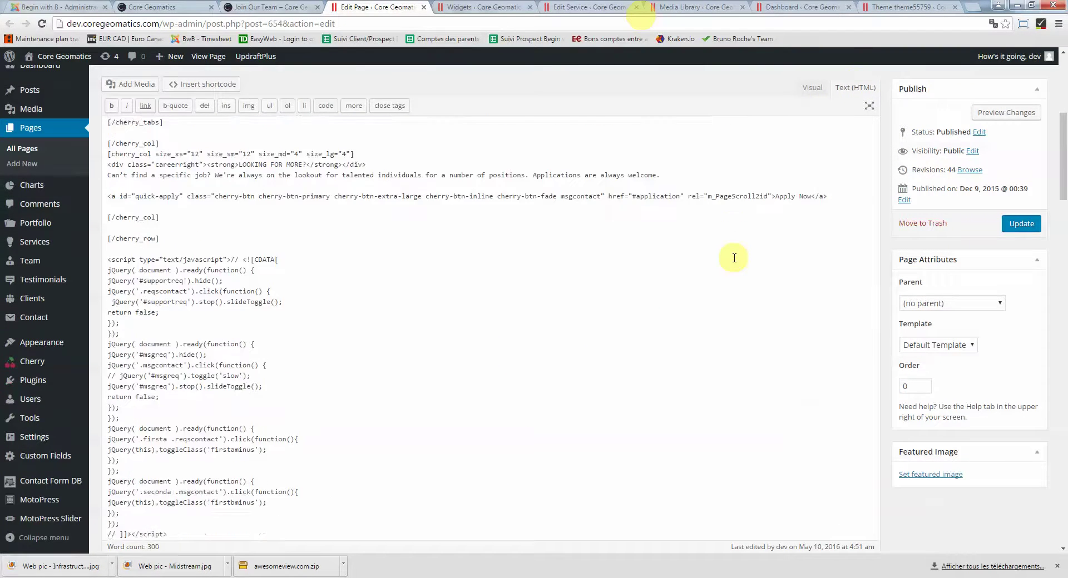
scroll(734, 258, down, 3)
scroll(733, 258, up, 10)
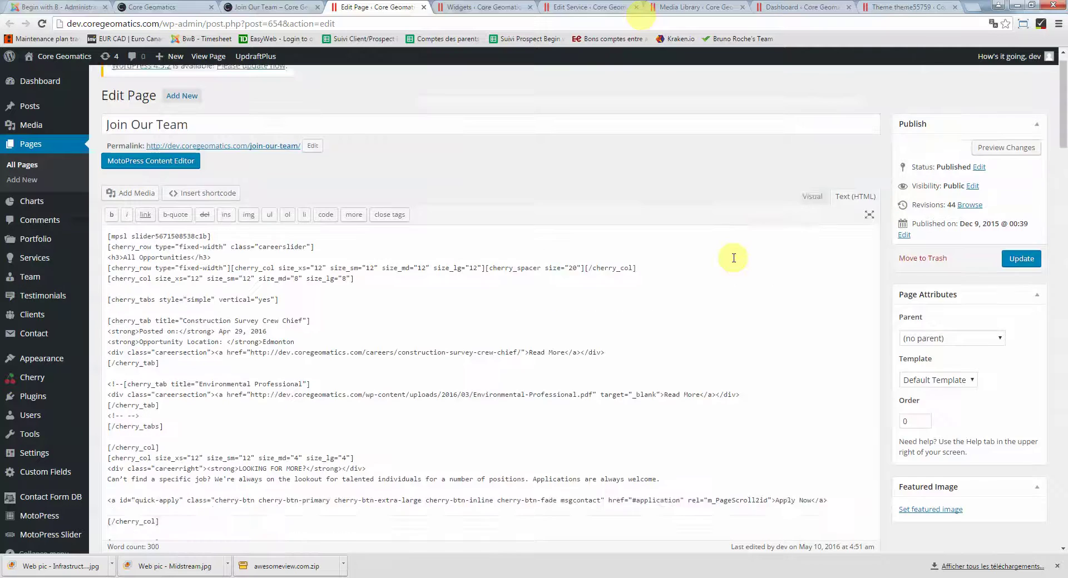
click(815, 222)
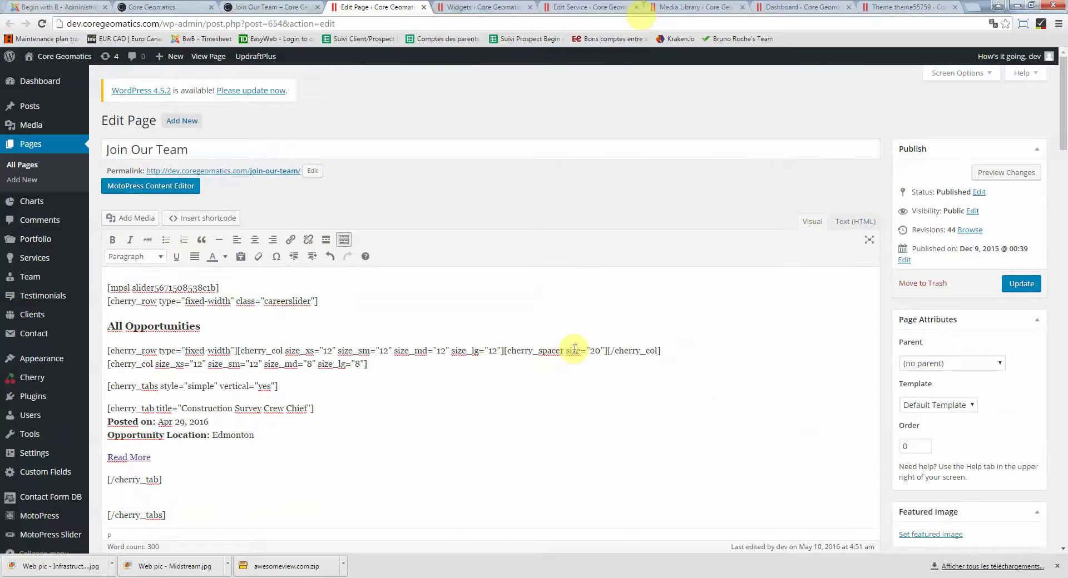
scroll(575, 349, down, 1)
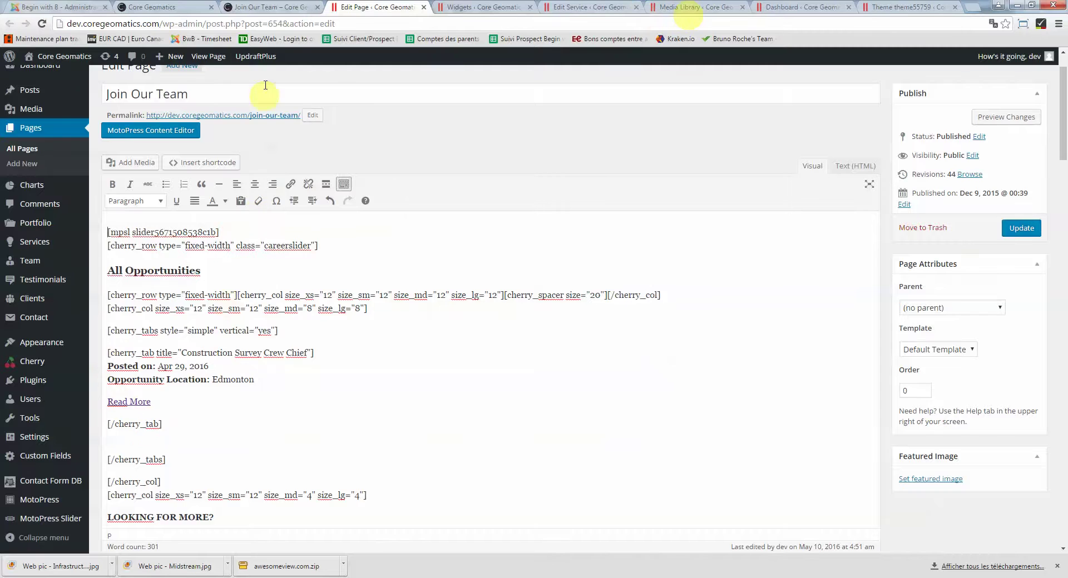
Compare the live All Opportunities section with the editor's cherry_tabs shortcodes
click(267, 7)
scroll(303, 322, down, 3)
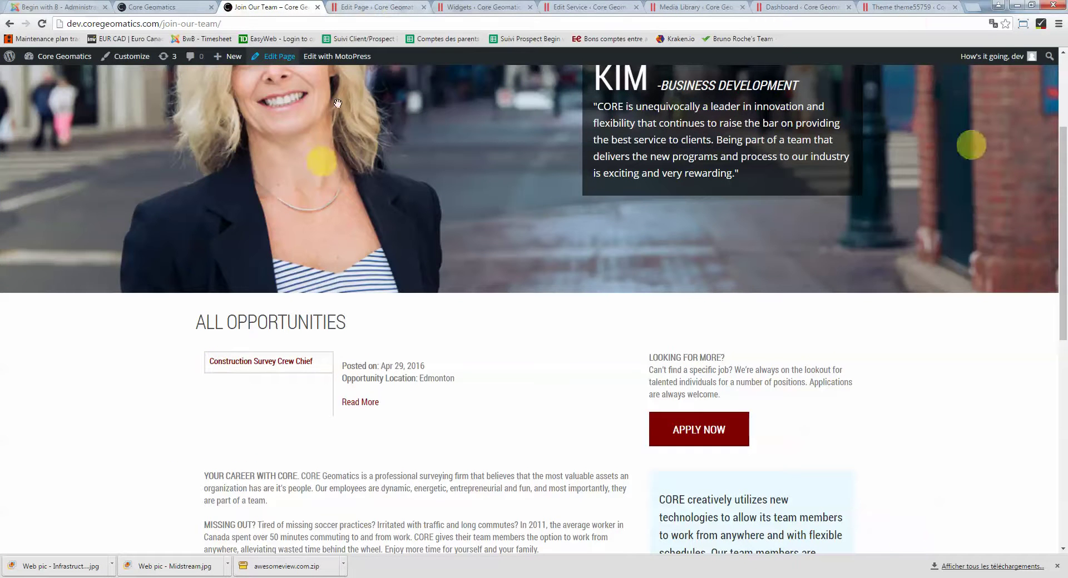
click(346, 7)
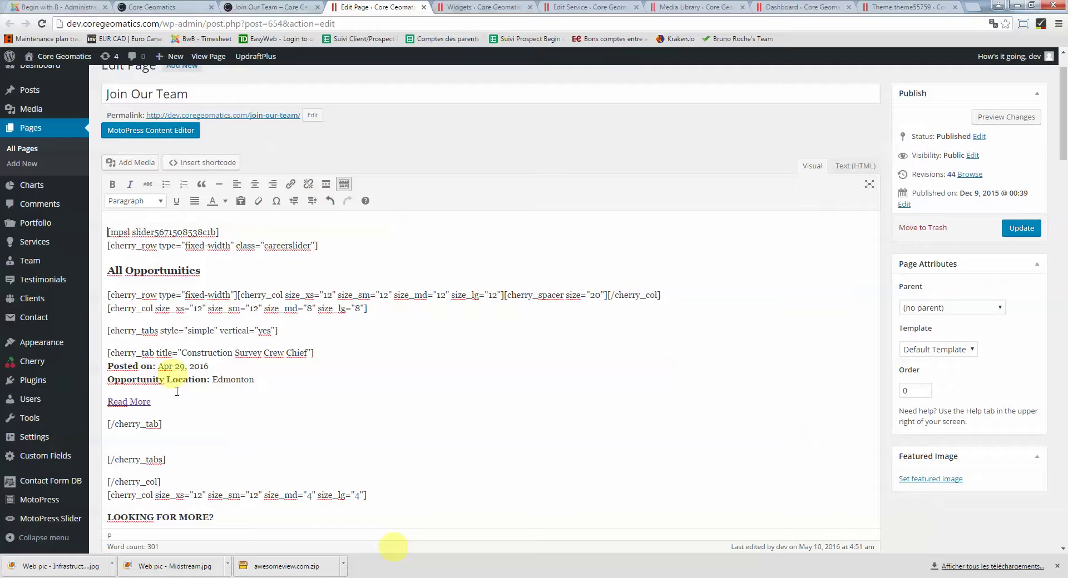
scroll(207, 401, down, 1)
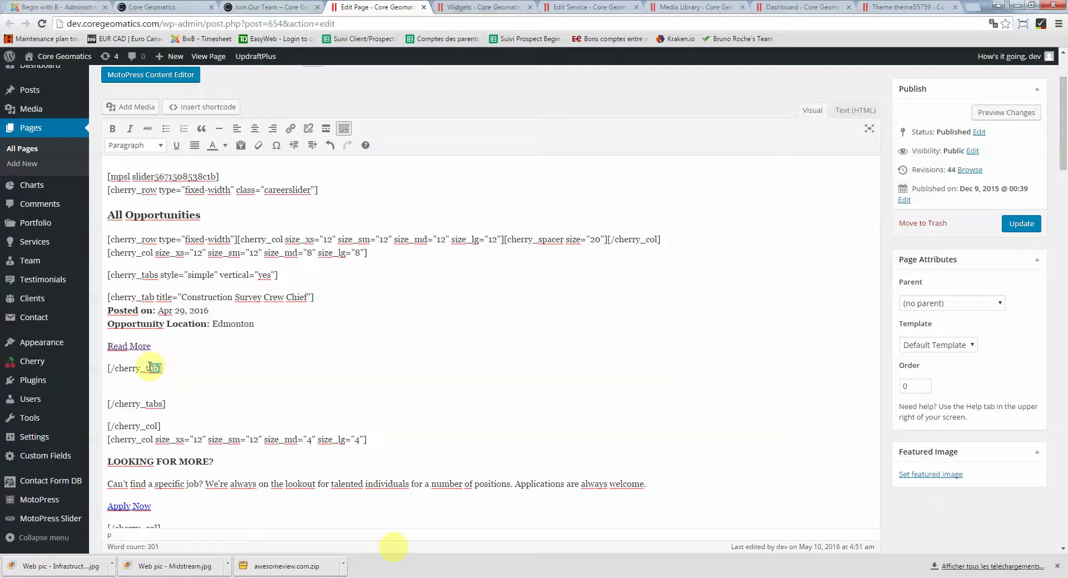
Paste a second copy of the Construction Survey Crew Chief cherry_tab block after the first
drag(150, 366, 107, 297)
key(ctrl+c)
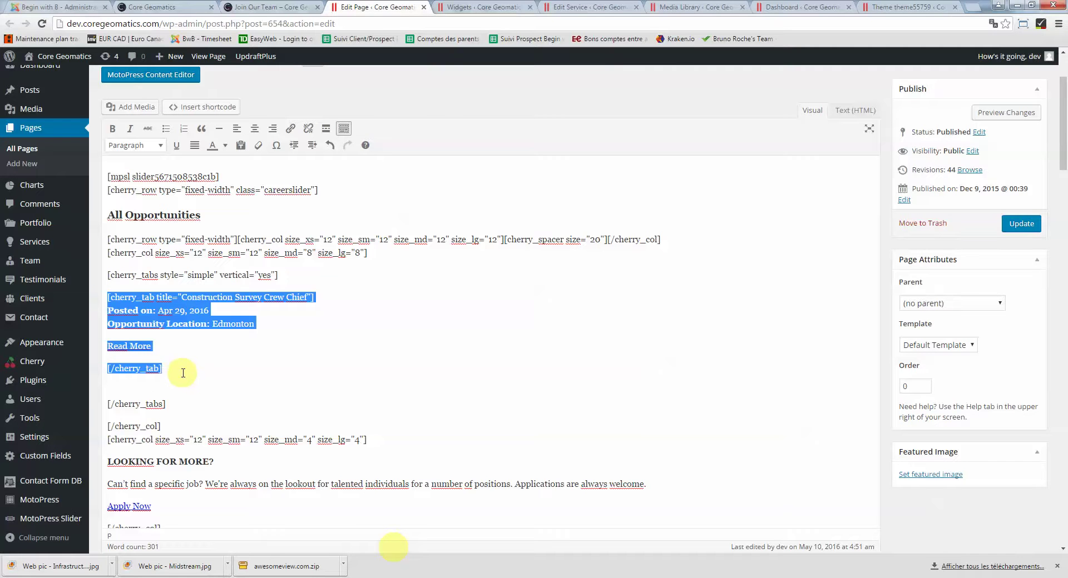
click(179, 371)
key(ctrl+v)
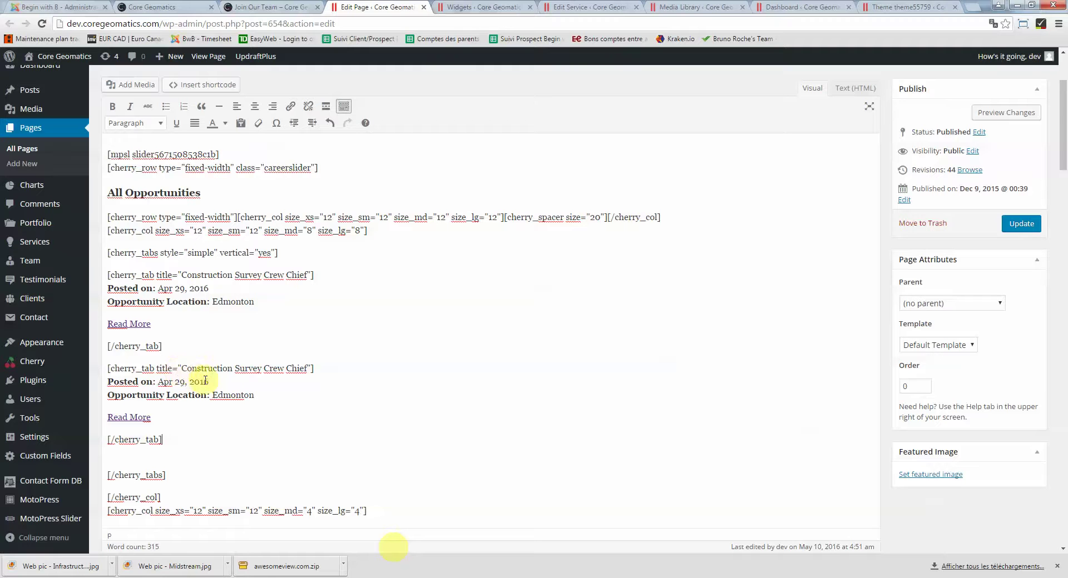
Check the copy's title, date and Read More link, then leave for Pages without saving
drag(183, 369, 297, 370)
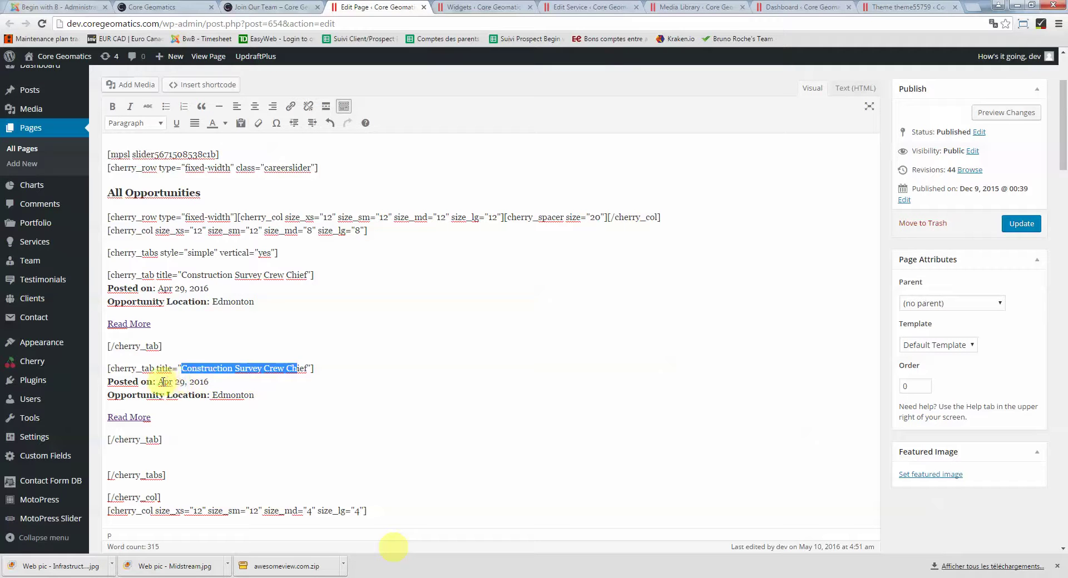
drag(159, 381, 254, 395)
click(128, 417)
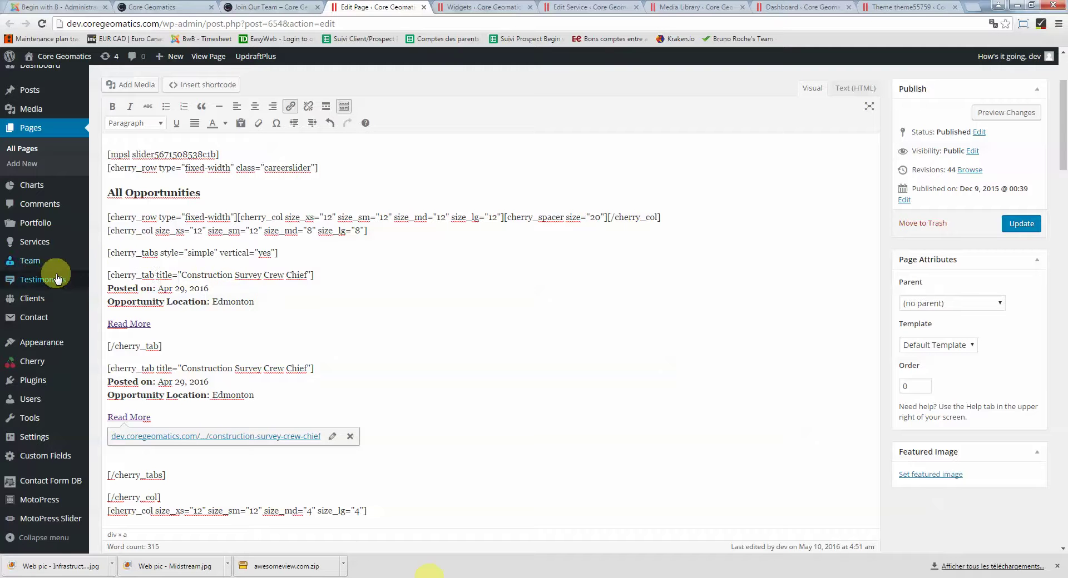
click(41, 129)
click(520, 106)
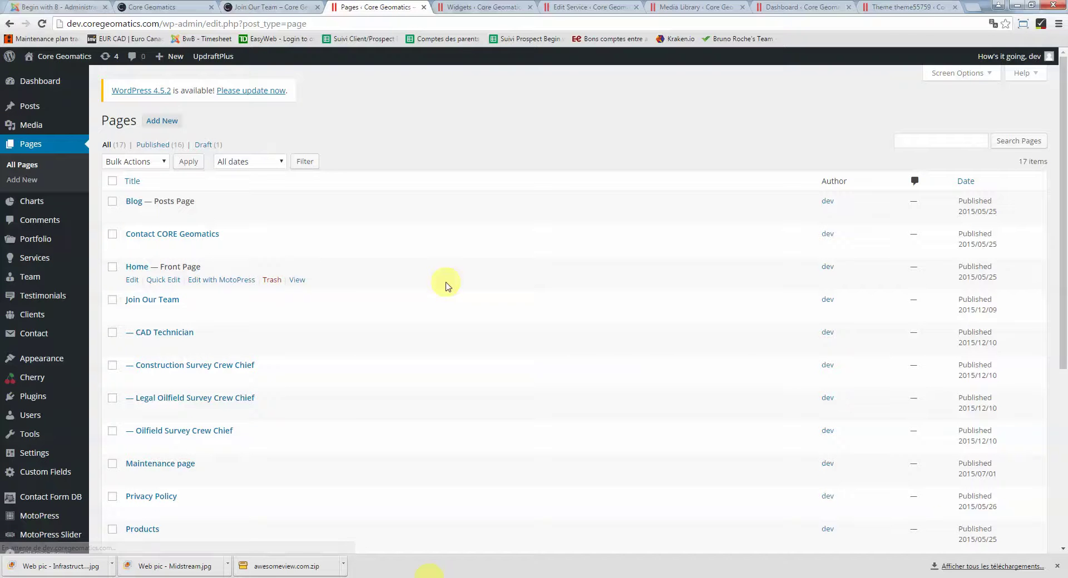
Scroll through the 17 pages, including Join Our Team's job subpages and the Sample Page draft
scroll(442, 282, down, 1)
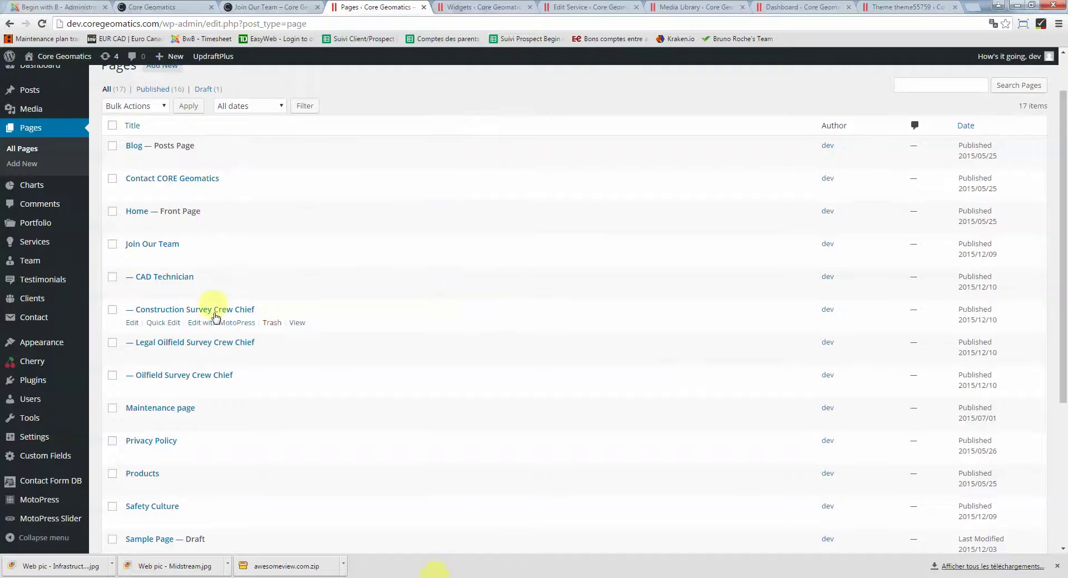
scroll(217, 334, down, 4)
scroll(219, 383, up, 4)
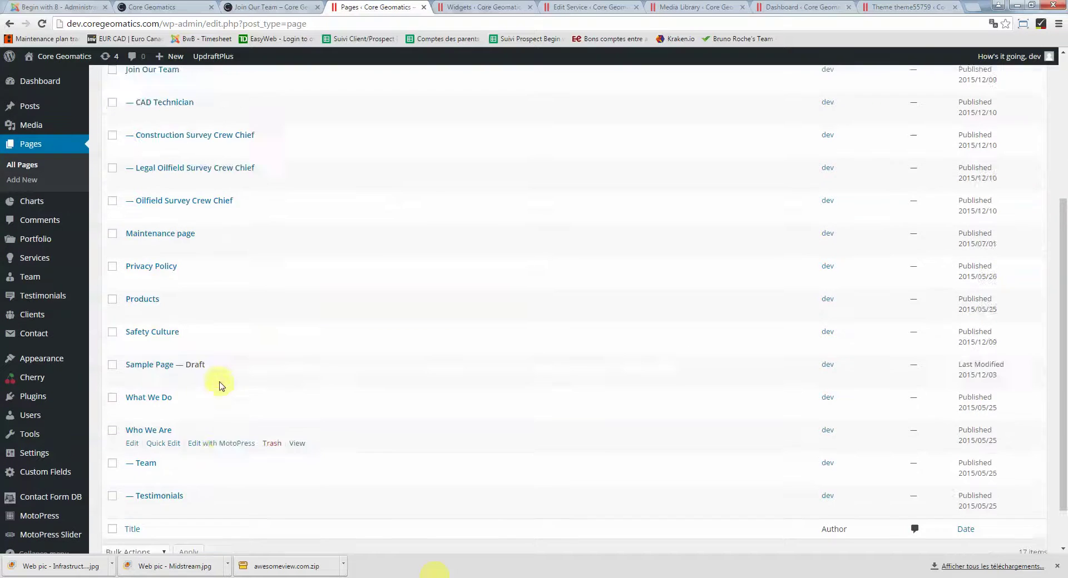
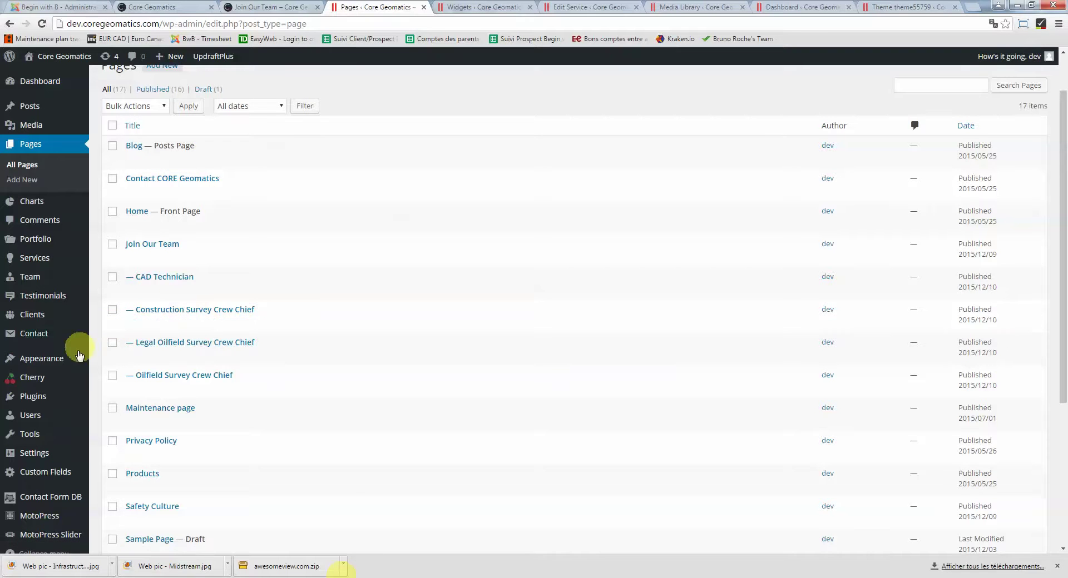
Open Plugins > Add New in a new browser tab and switch to it to see featured plugins
mouse_move(72, 401)
right_click(114, 413)
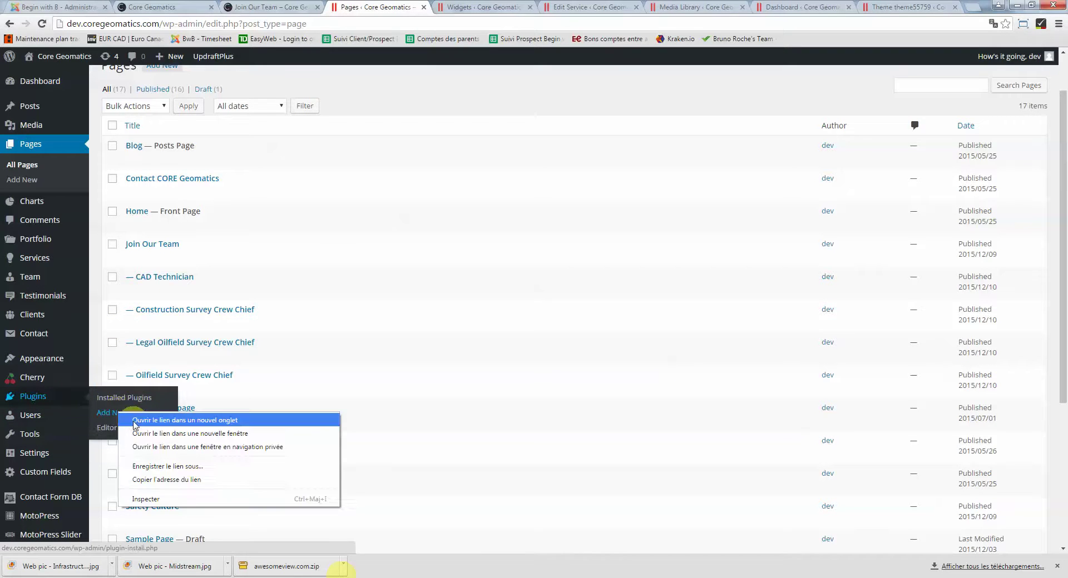
click(133, 418)
click(447, 6)
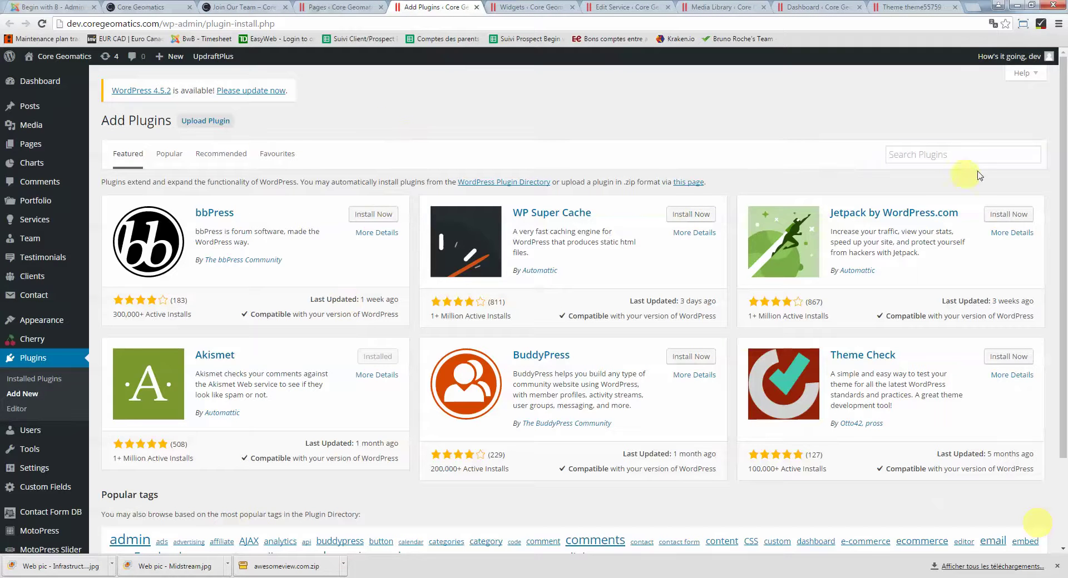
Search the plugin directory for 'duplicate post' and install the Duplicate Post 2.6 plugin
click(962, 158)
text(dupli)
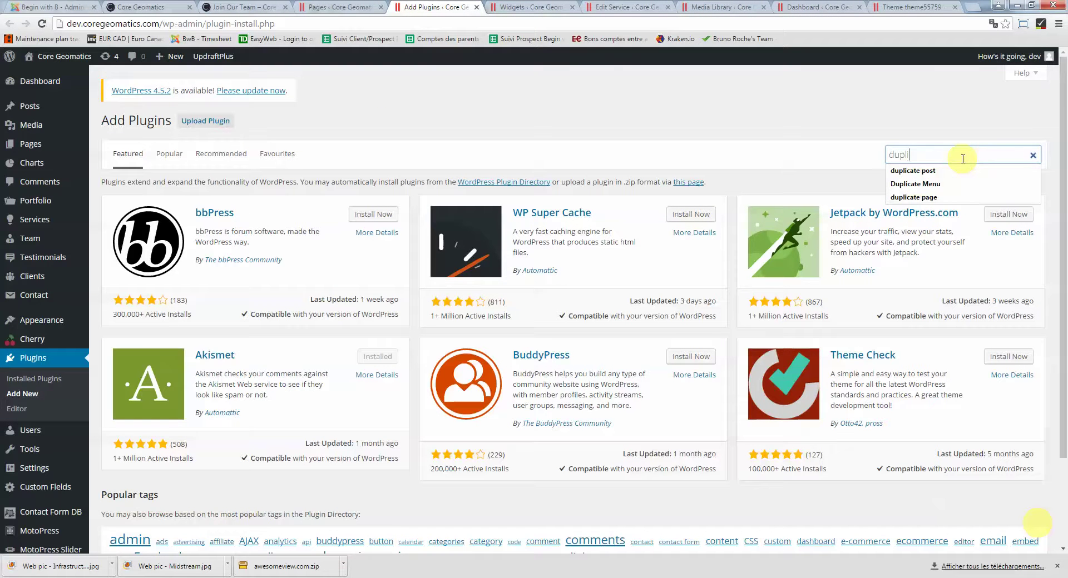
key(Down)
key(Return)
key(Return)
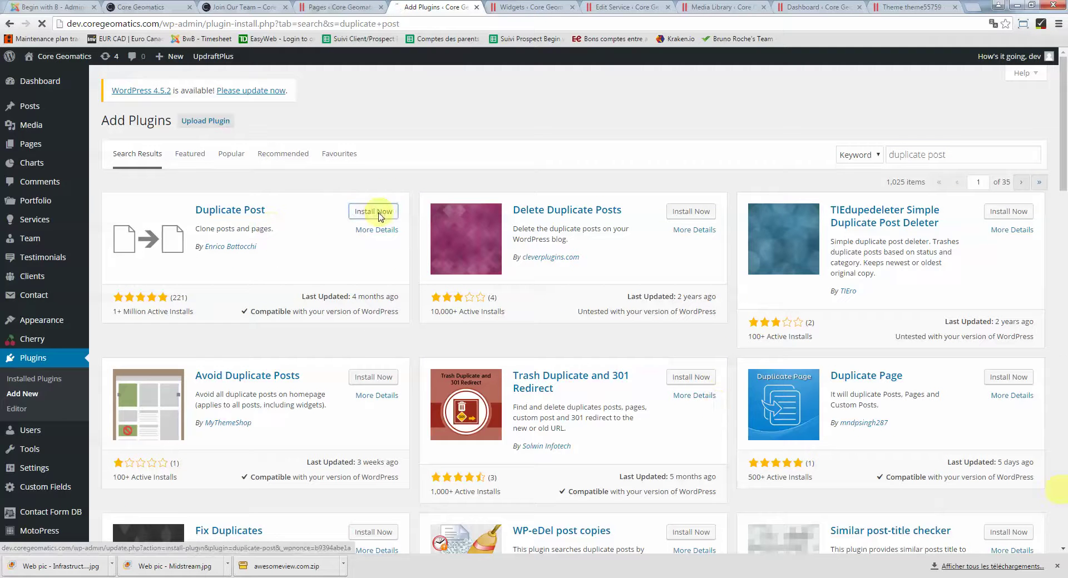
click(379, 214)
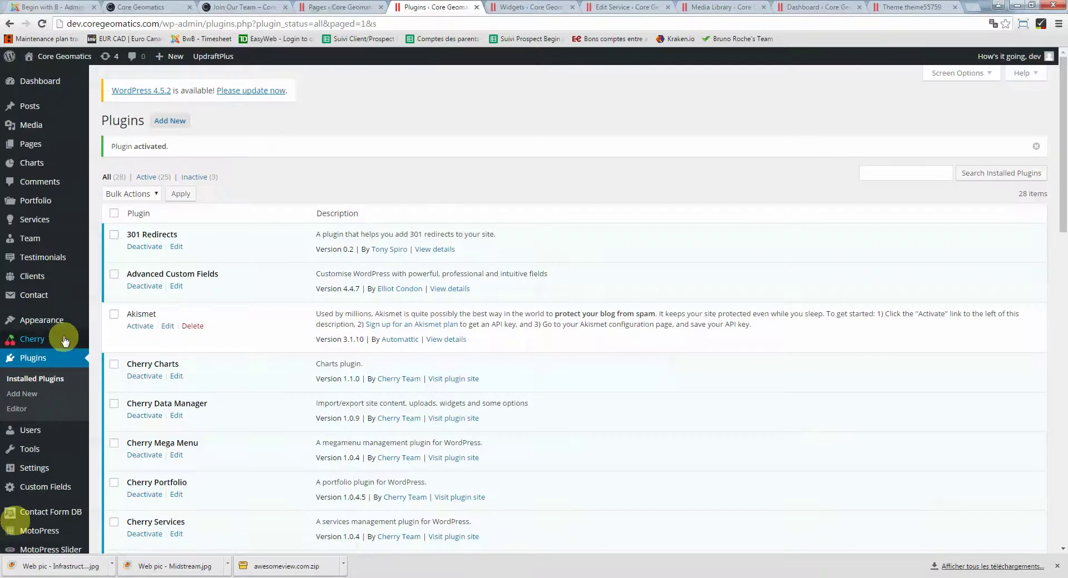
Clone the Construction Survey Crew Chief page from All Pages and open the new draft copy
mouse_move(52, 148)
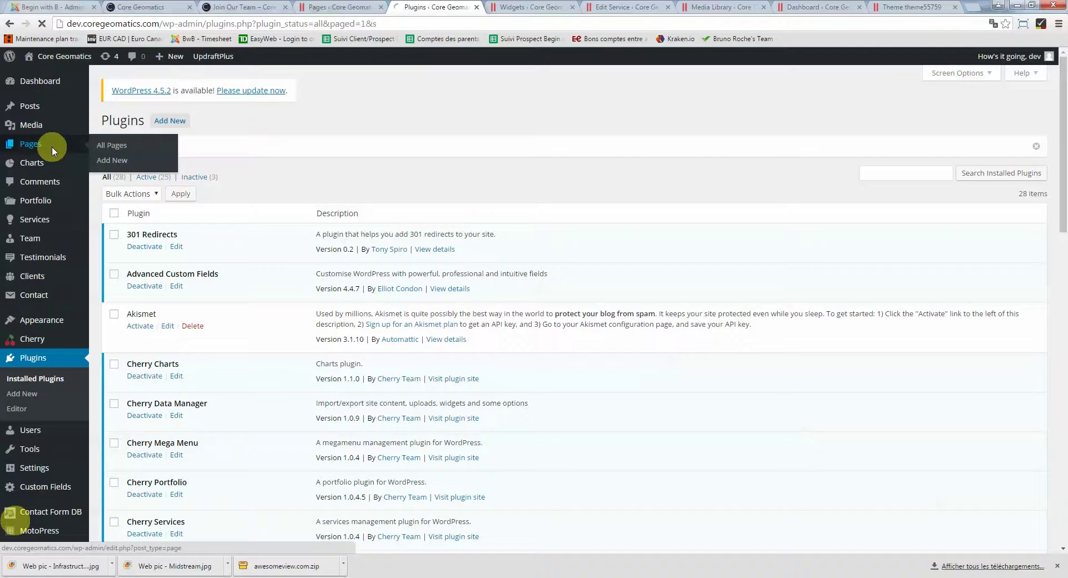
scroll(261, 268, down, 2)
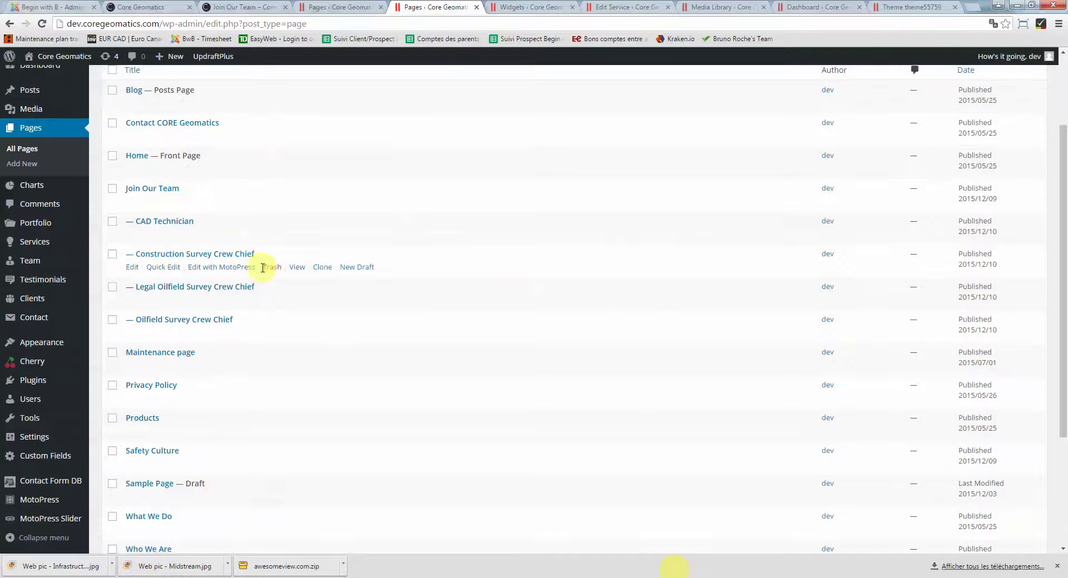
click(327, 269)
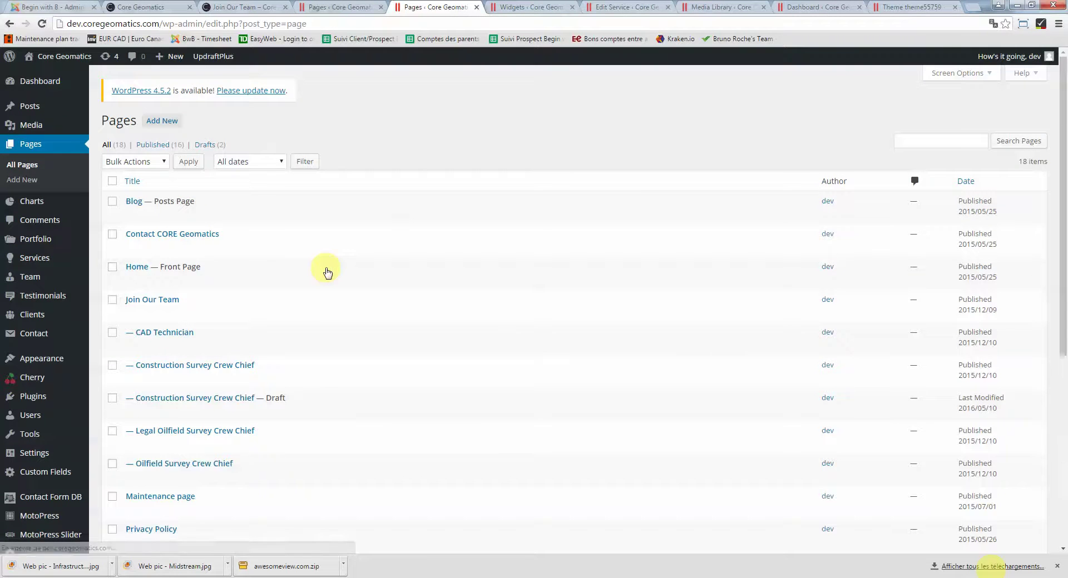
scroll(326, 271, down, 2)
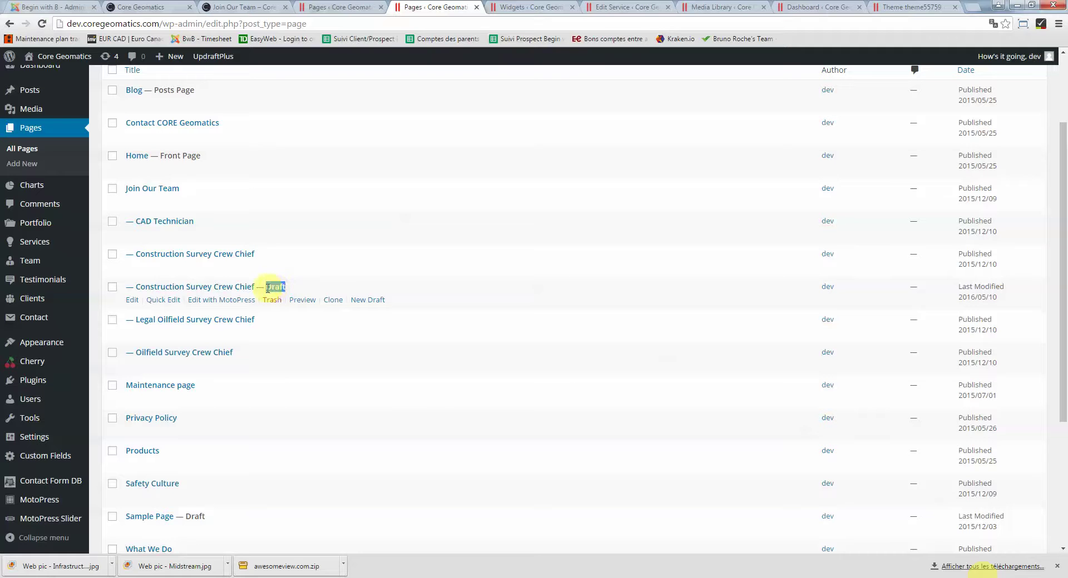
click(192, 286)
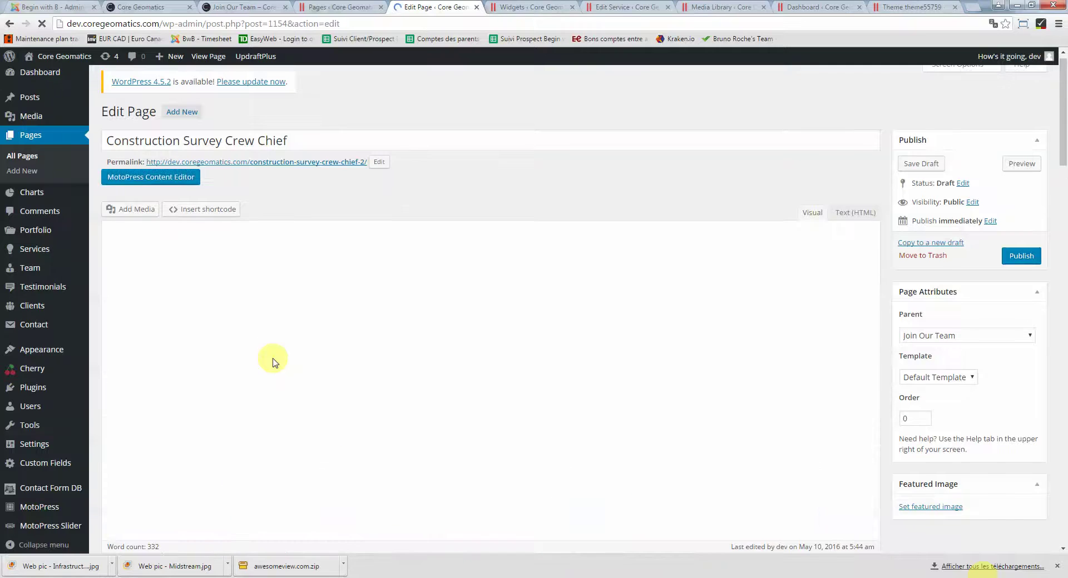
Retitle the cloned draft page 'Test position'
click(290, 320)
scroll(290, 321, down, 10)
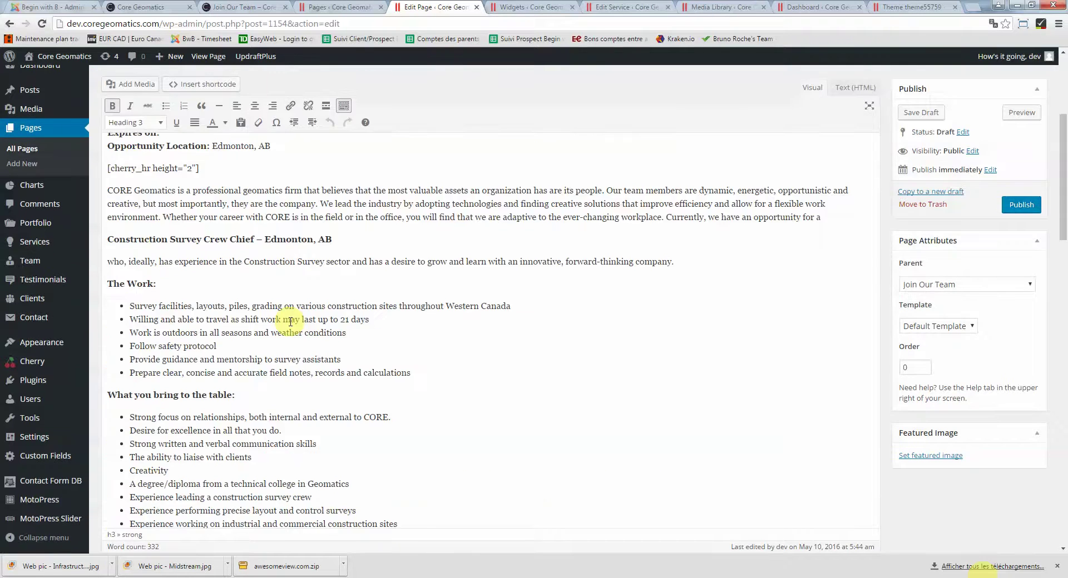
scroll(291, 321, up, 10)
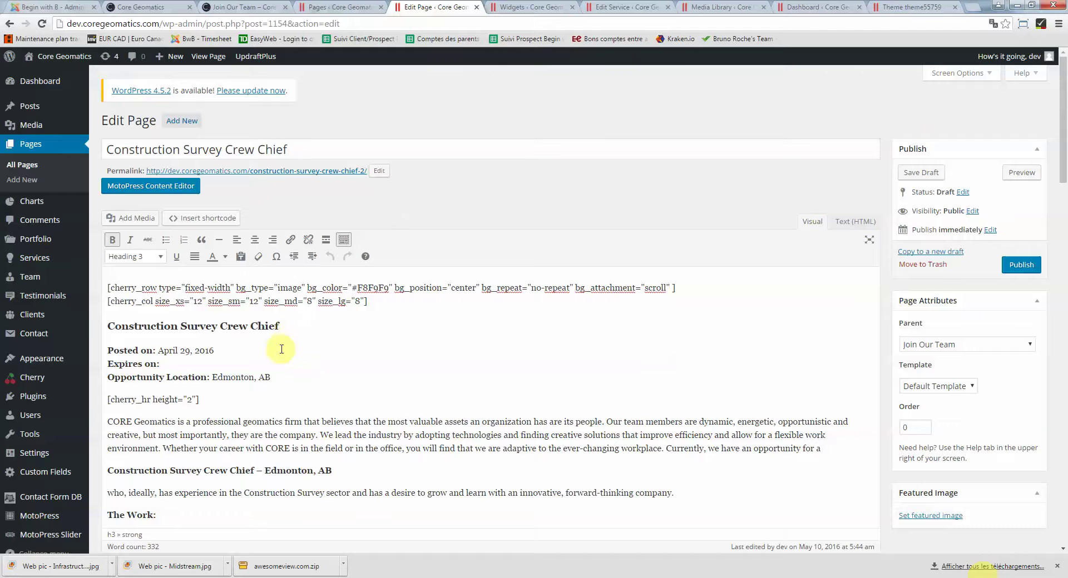
drag(304, 151, 3, 151)
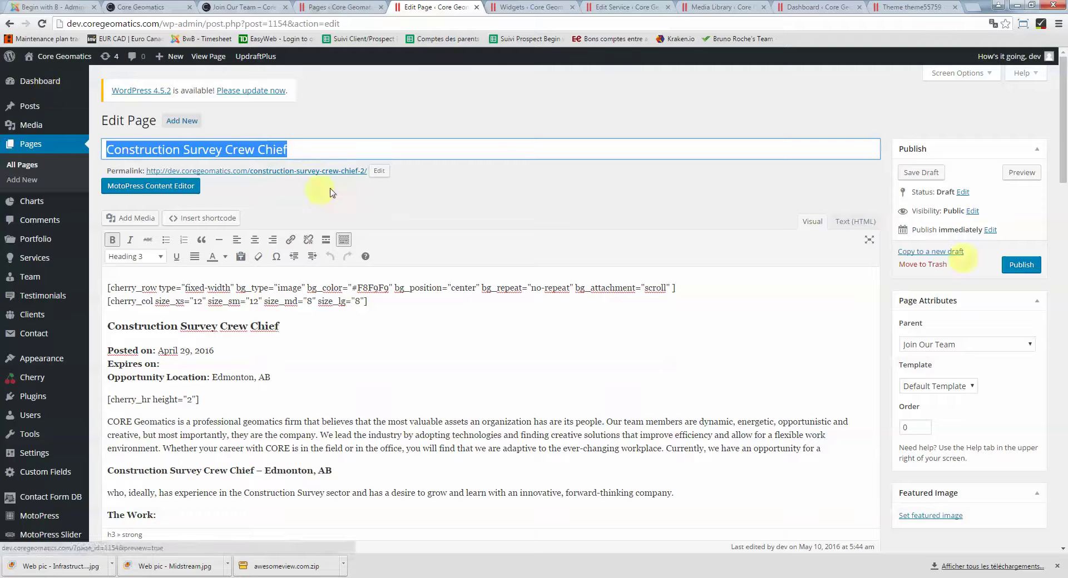
click(254, 149)
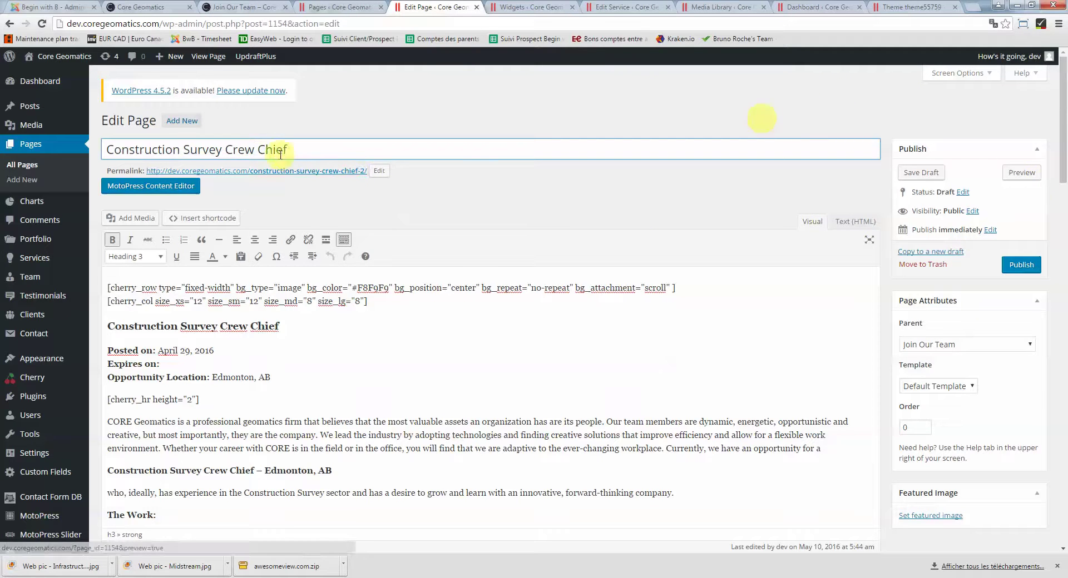
drag(298, 149, 20, 156)
text(Test position)
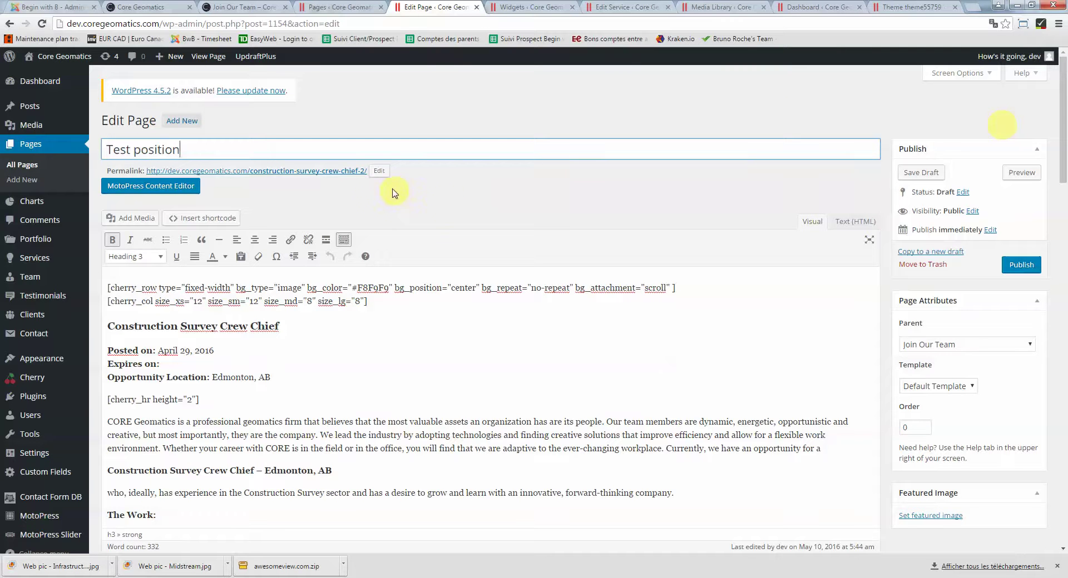
Clear the old permalink slug so it becomes test-position, then head back to Pages
click(380, 172)
triple_click(295, 170)
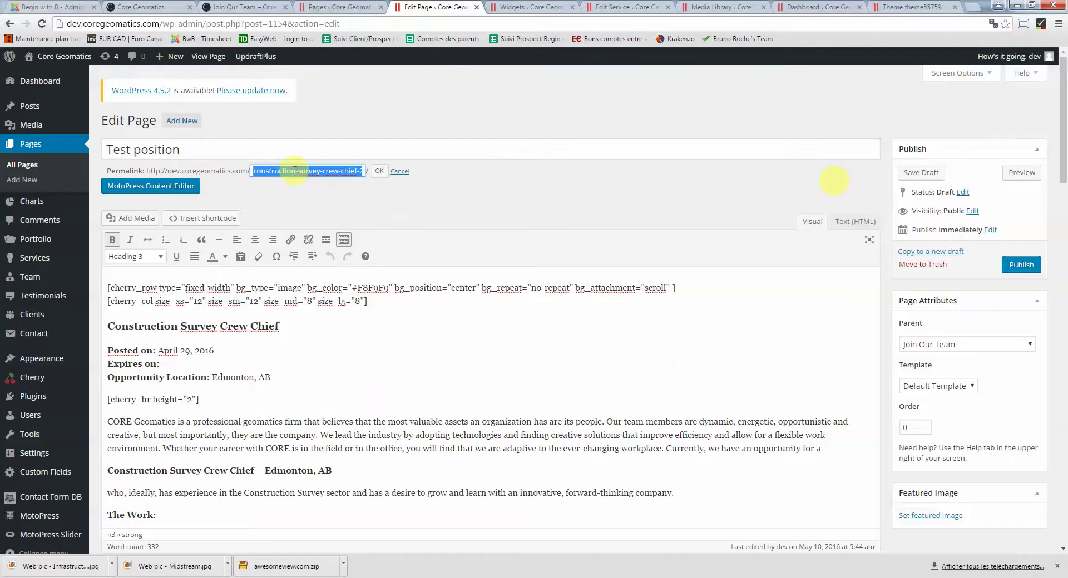
key(BackSpace)
click(377, 168)
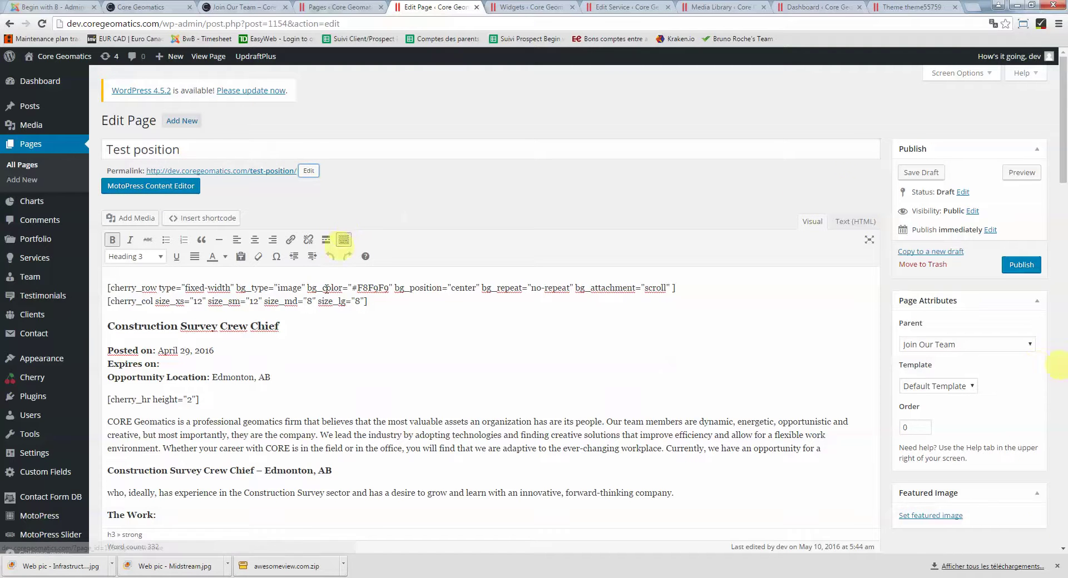
scroll(326, 293, down, 8)
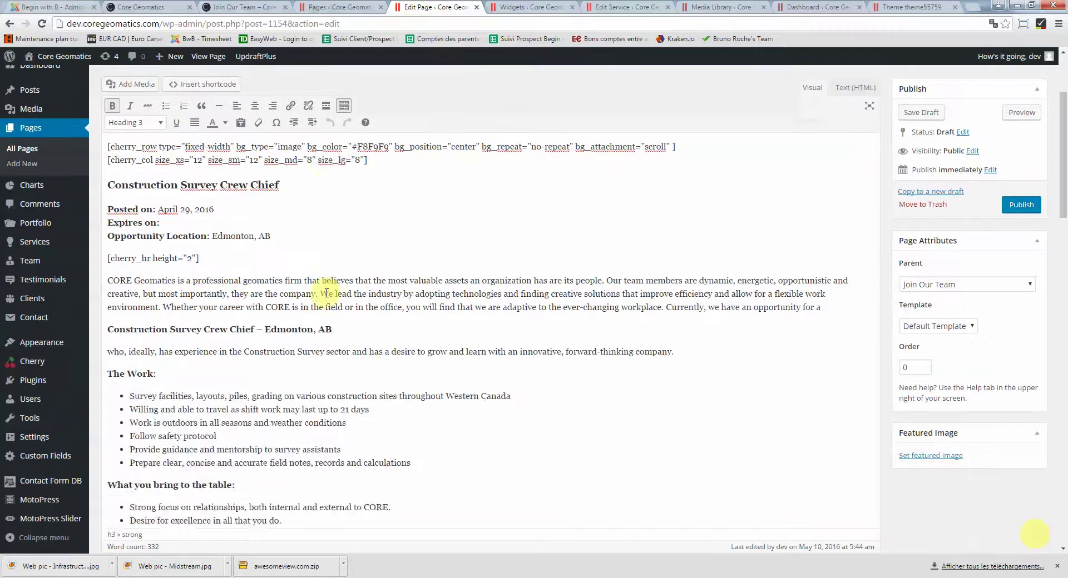
scroll(326, 293, up, 8)
scroll(327, 293, down, 10)
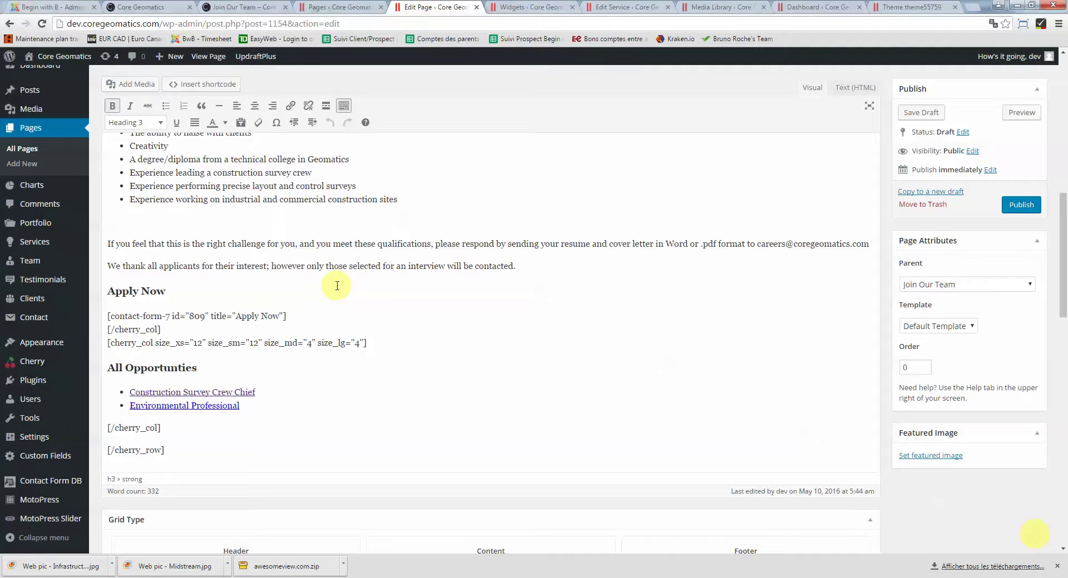
scroll(337, 286, up, 10)
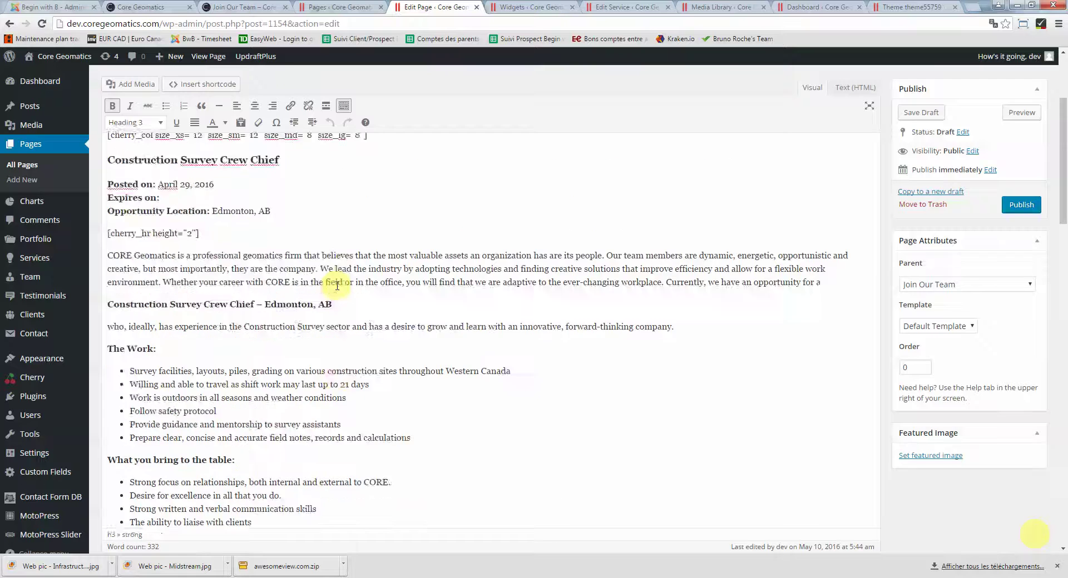
click(25, 146)
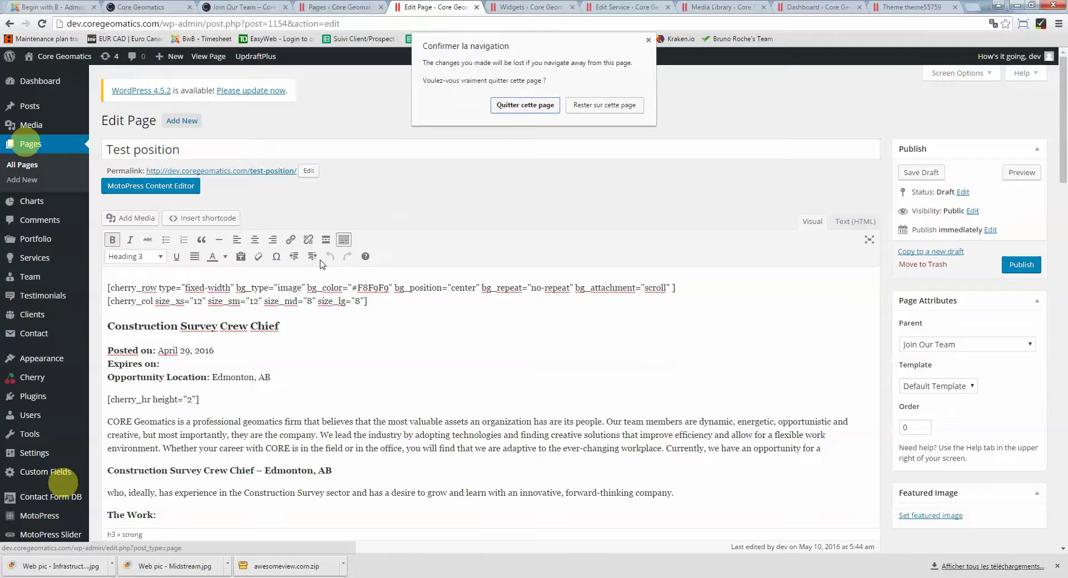
Leave the editor without saving and browse the live Join Our Team and What We Do pages
click(525, 106)
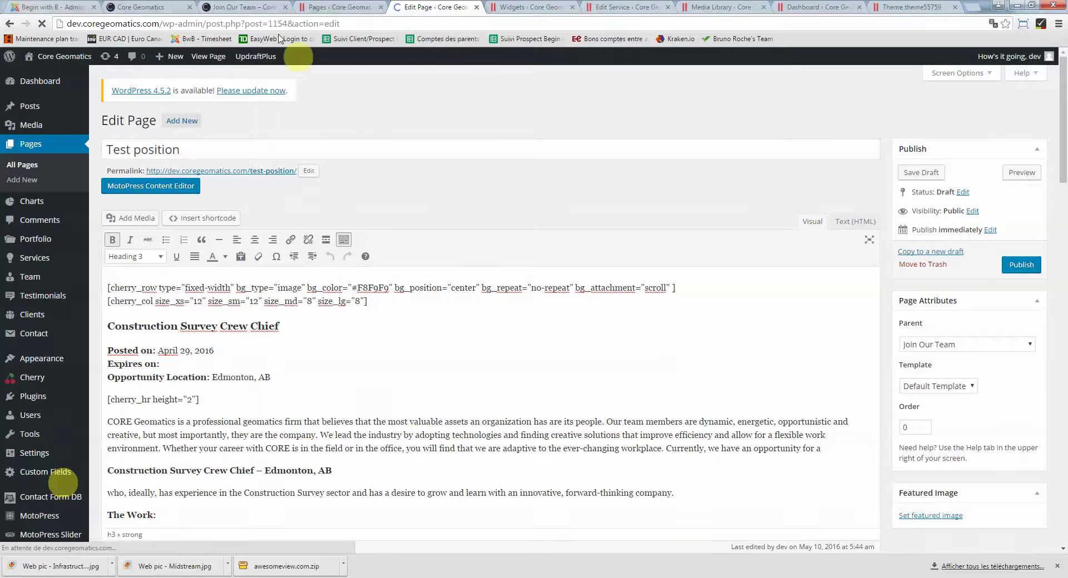
click(248, 7)
scroll(278, 262, down, 3)
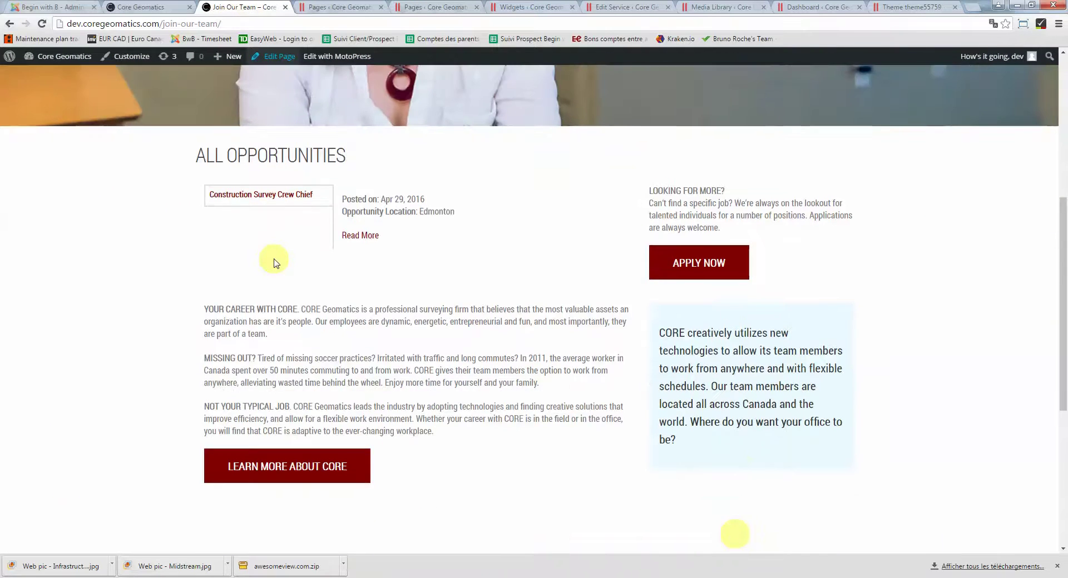
scroll(274, 262, up, 6)
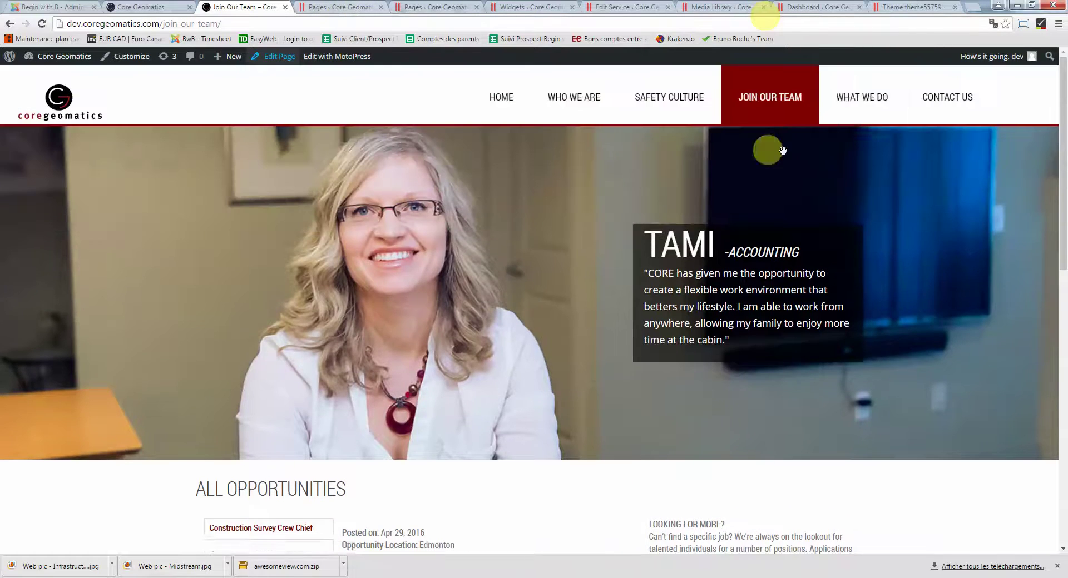
click(853, 101)
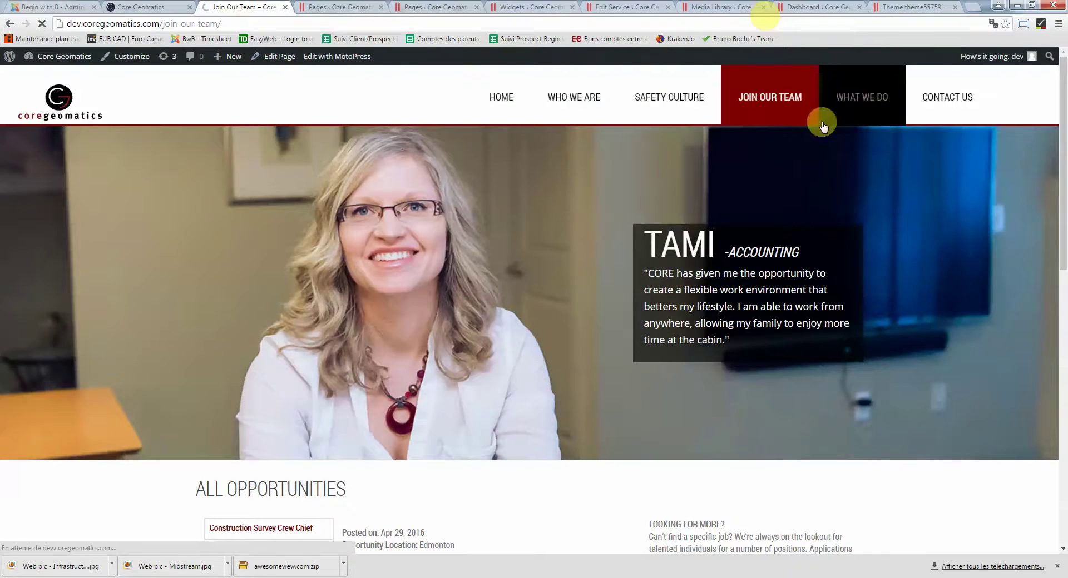
scroll(893, 316, down, 10)
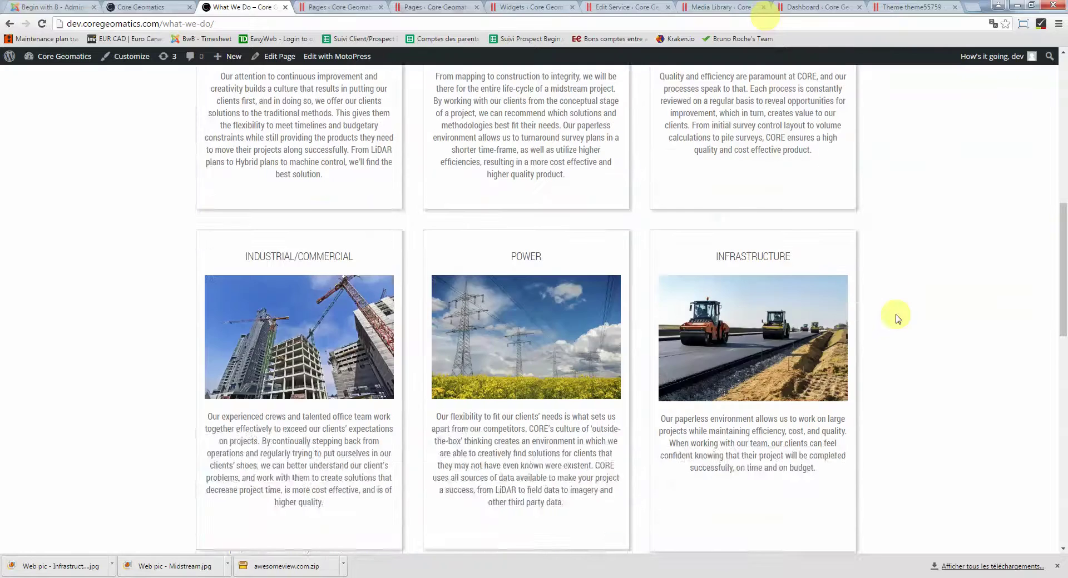
scroll(895, 318, up, 7)
scroll(896, 319, up, 4)
Go to the live Contact page and open its Edit Page screen in a new tab
click(953, 100)
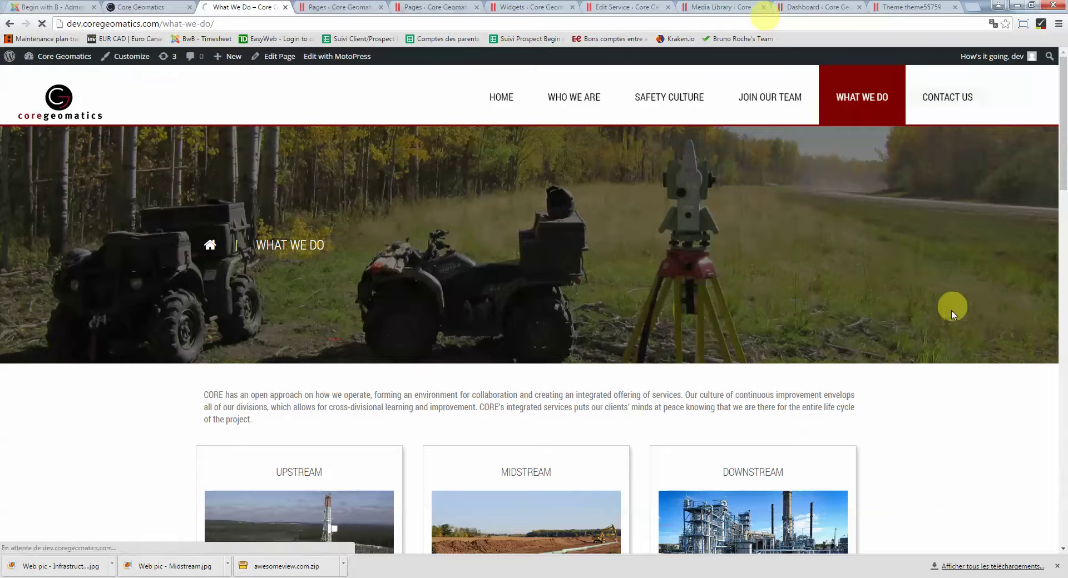
scroll(954, 358, down, 4)
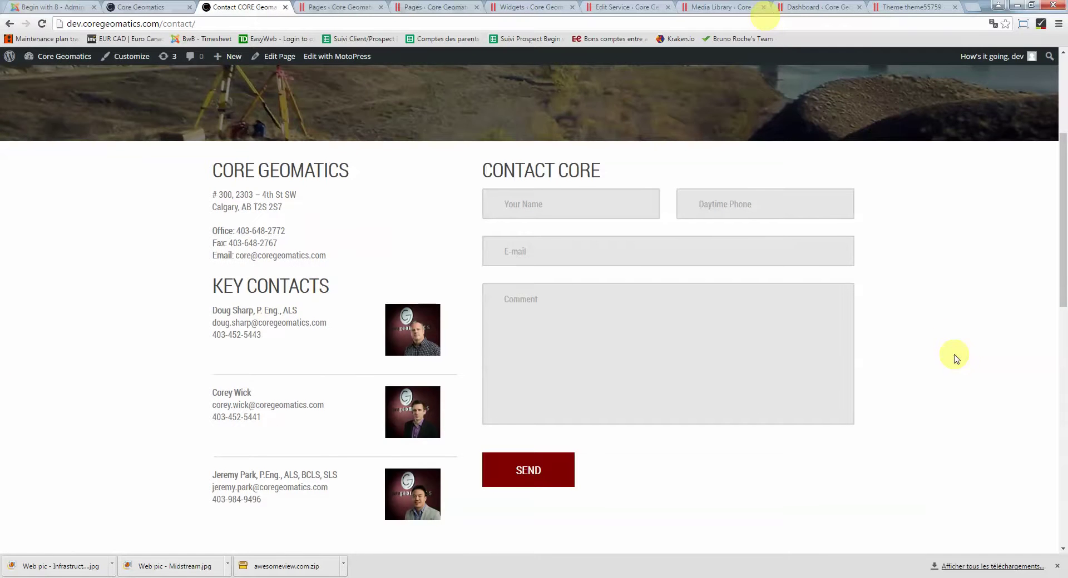
scroll(948, 355, up, 4)
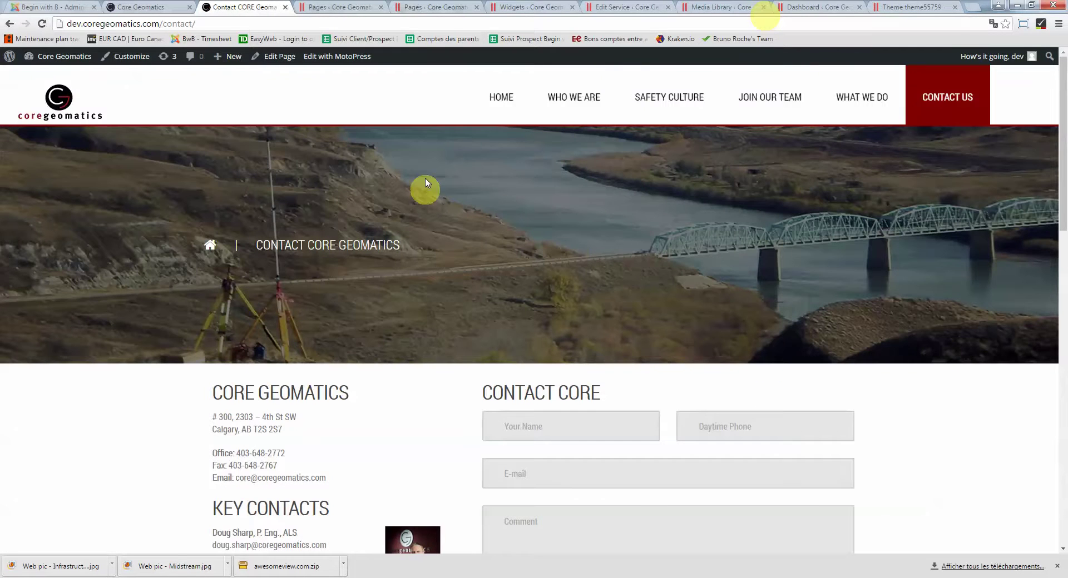
right_click(268, 59)
click(332, 70)
In the new editor tab, look over the Contact page's visual content and CORE Geomatics heading
key(ctrl+Tab)
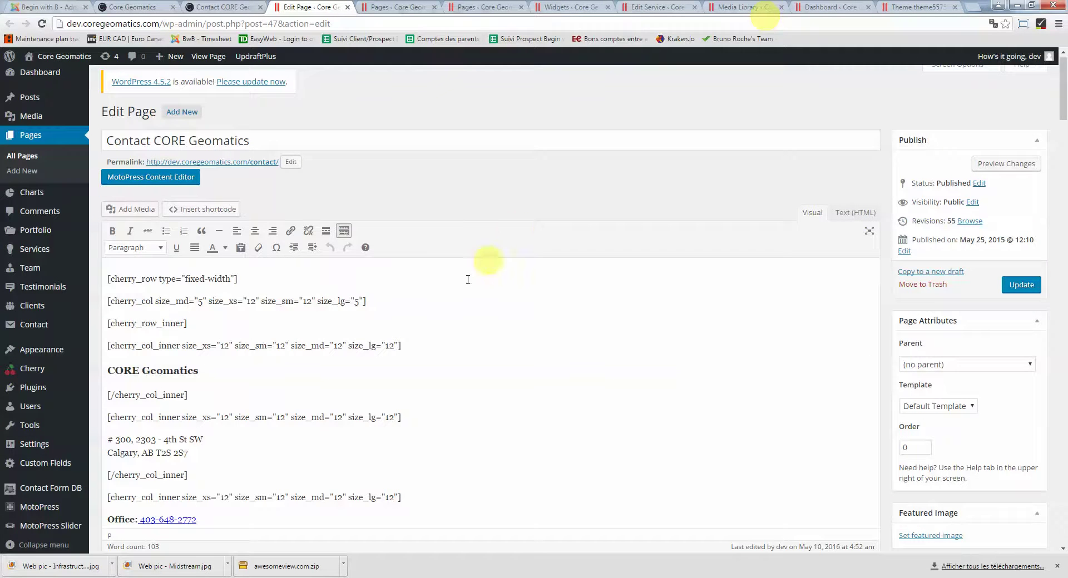
scroll(445, 293, down, 2)
click(174, 260)
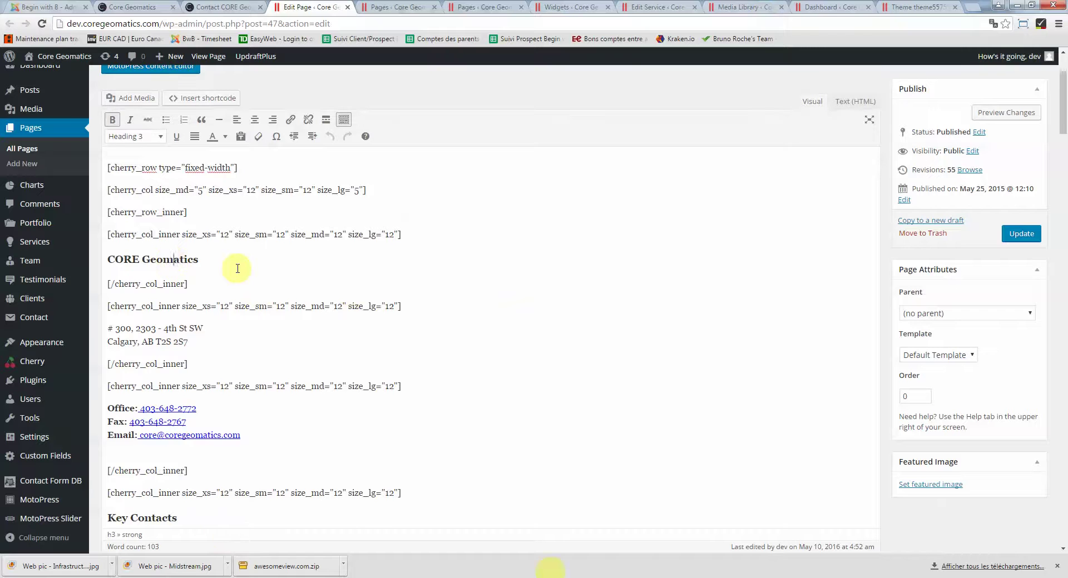
scroll(232, 267, down, 1)
drag(189, 287, 108, 272)
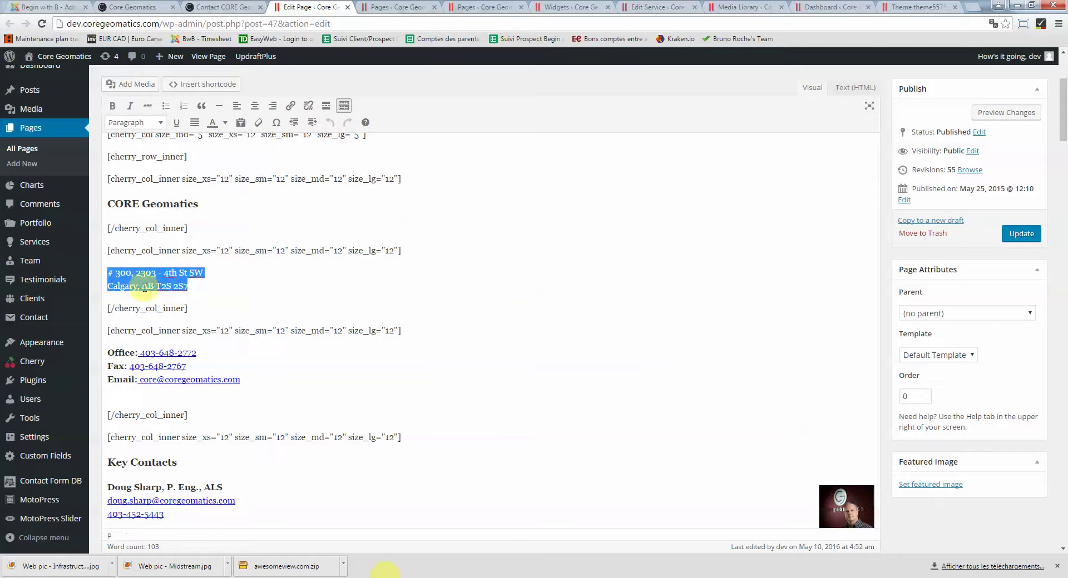
scroll(144, 288, down, 3)
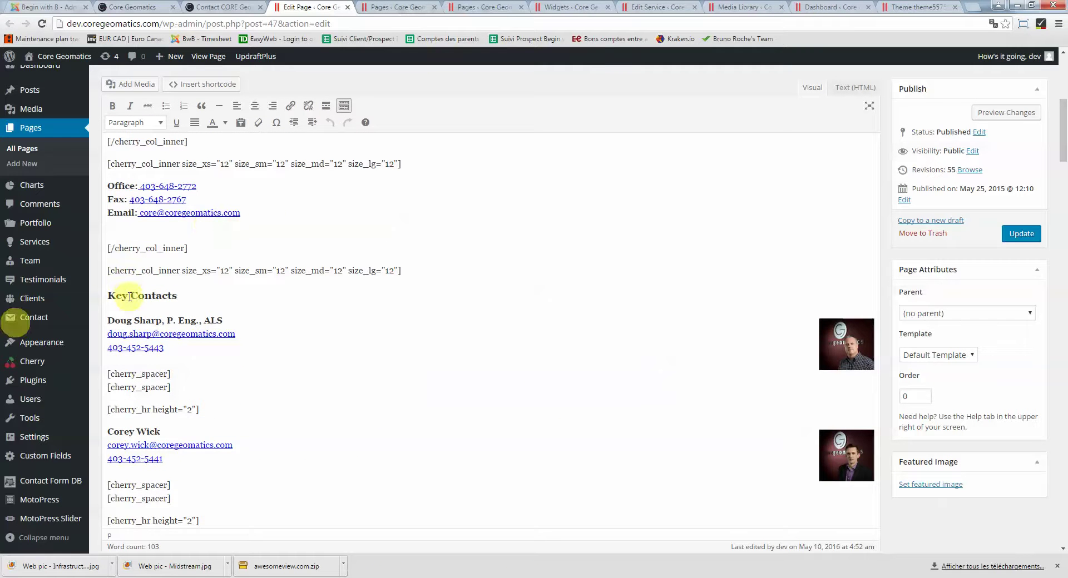
scroll(129, 297, down, 3)
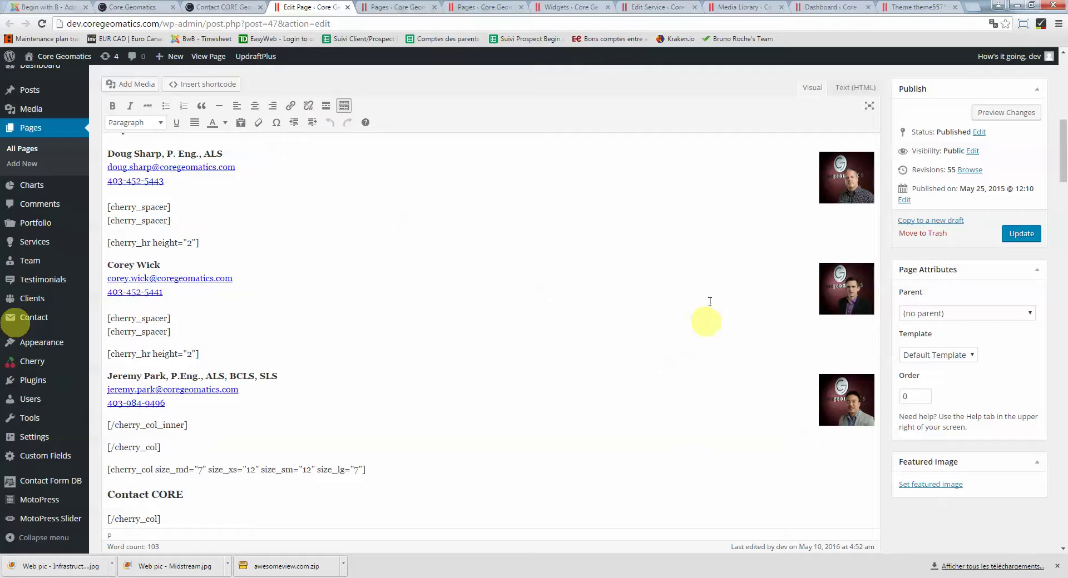
Check the key contacts' photos, then show the page as raw HTML in the Text tab
click(859, 286)
click(853, 186)
click(856, 383)
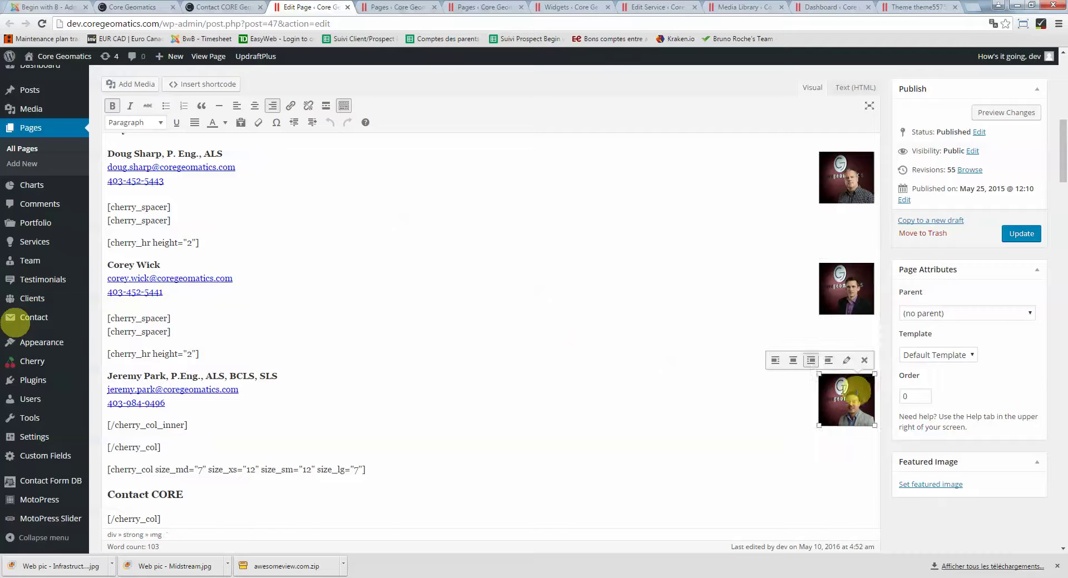
scroll(556, 338, down, 5)
scroll(556, 338, down, 5)
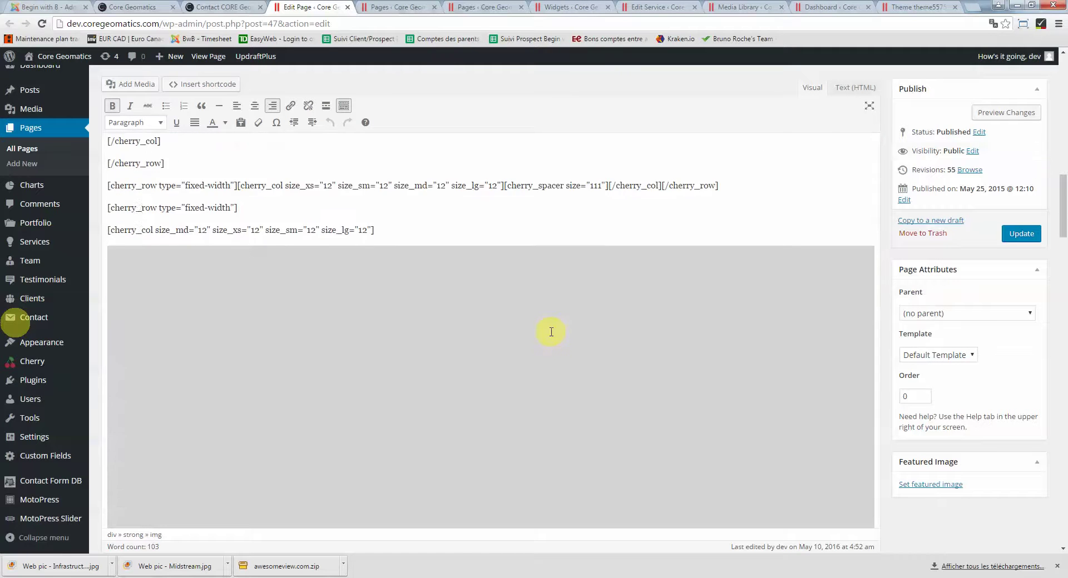
scroll(542, 333, up, 2)
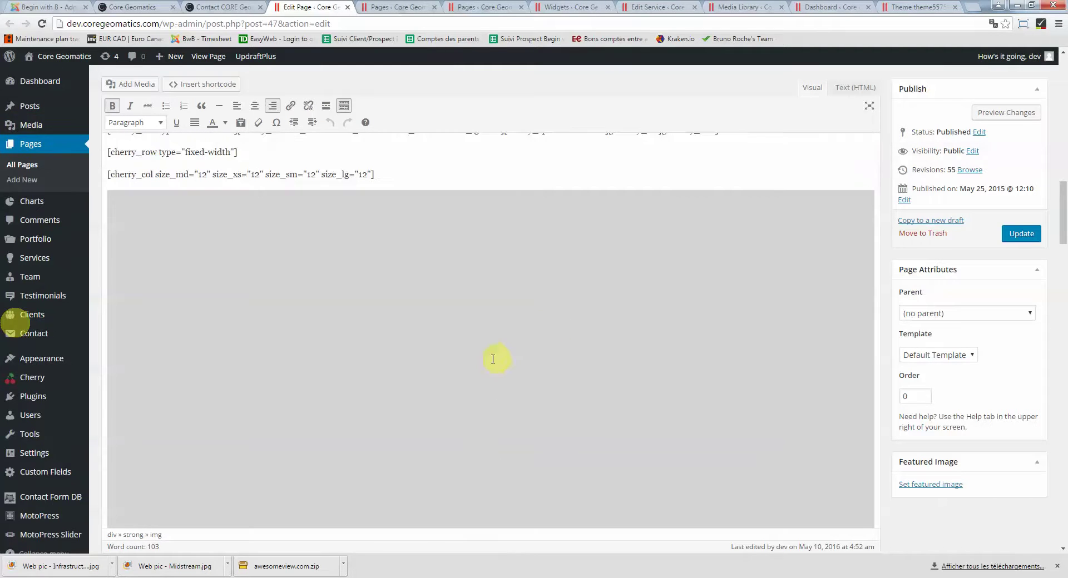
scroll(565, 218, up, 3)
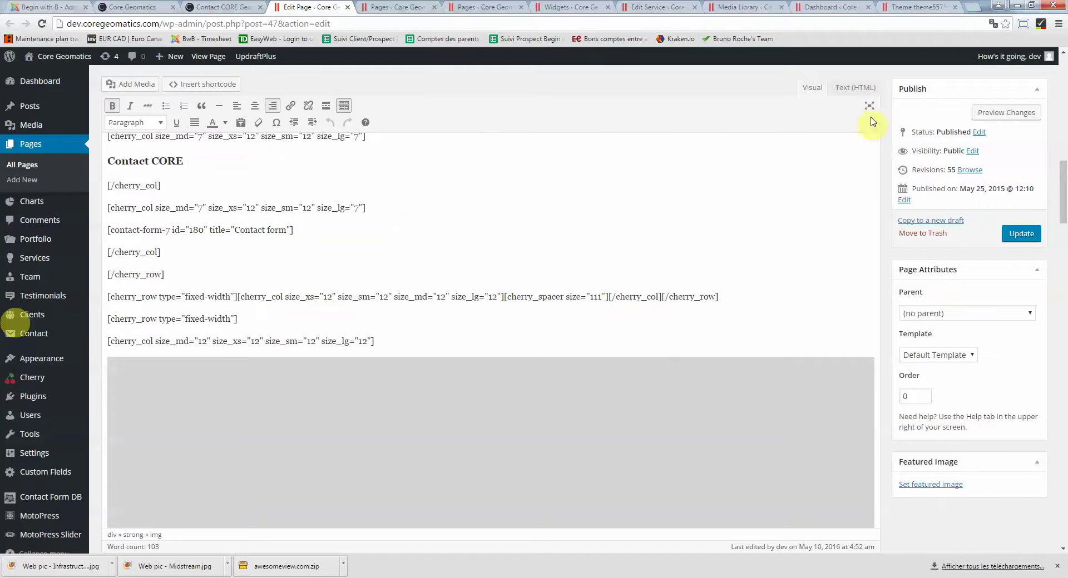
click(867, 93)
scroll(440, 336, down, 5)
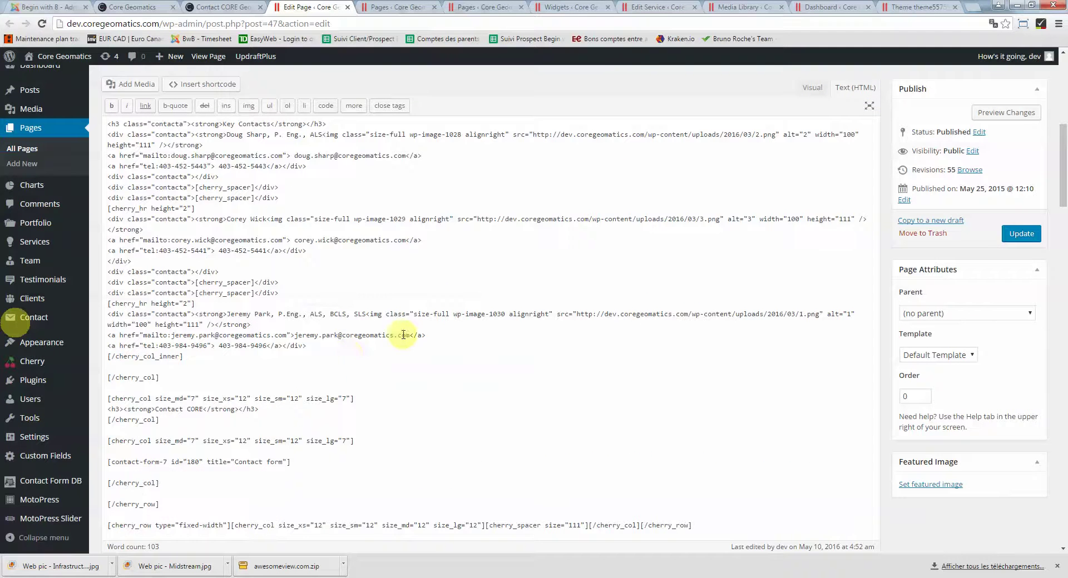
scroll(389, 339, down, 1)
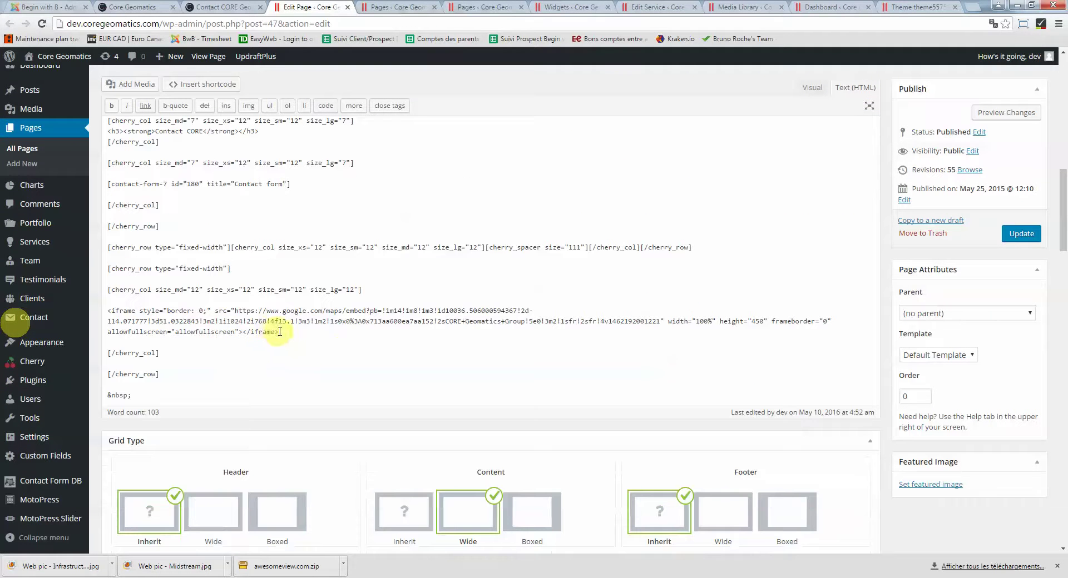
drag(283, 332, 108, 310)
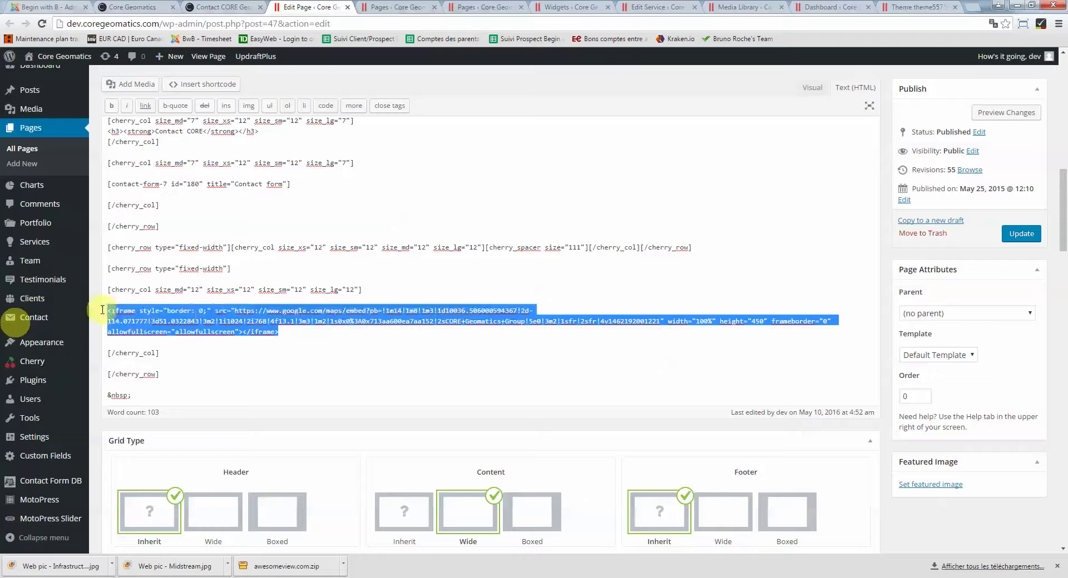
click(211, 315)
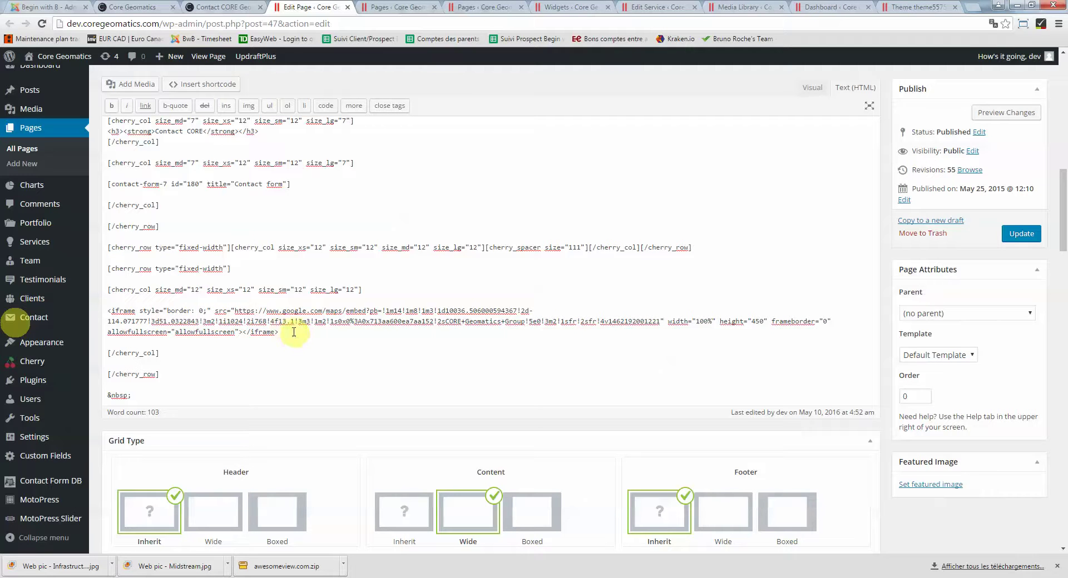
drag(278, 332, 108, 310)
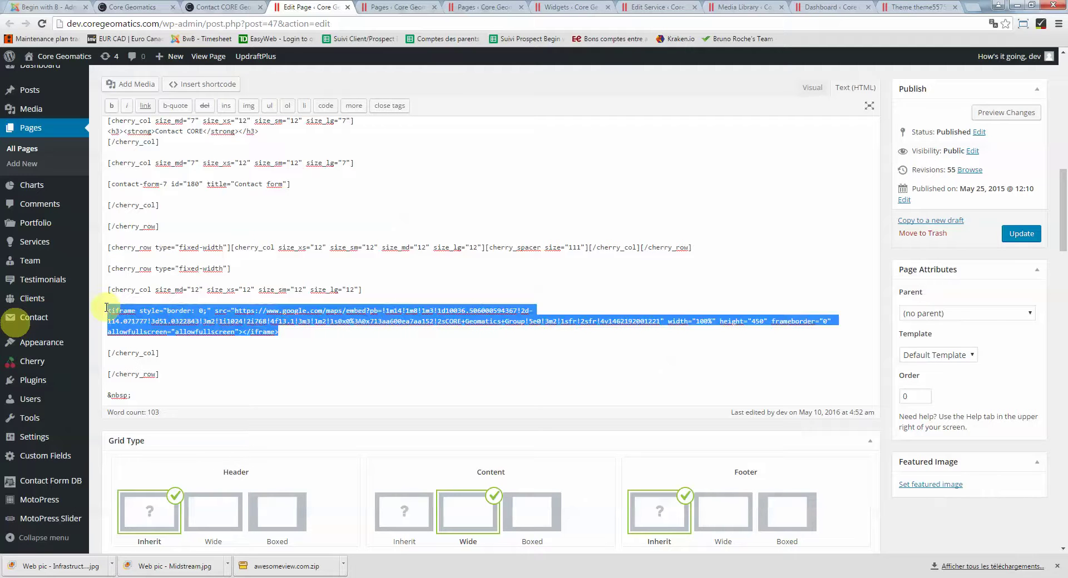
click(199, 321)
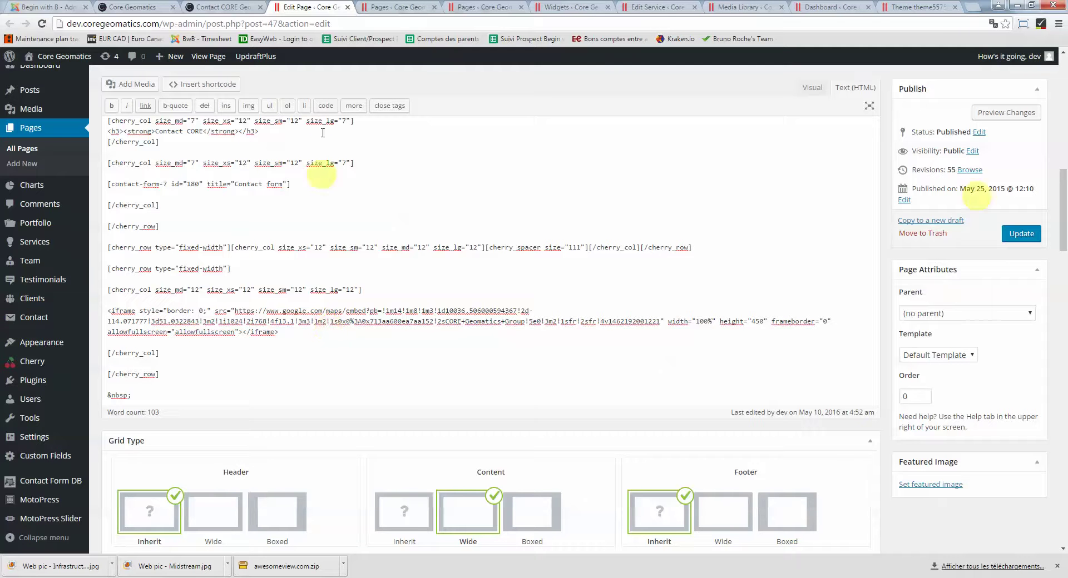
click(207, 7)
scroll(737, 294, down, 10)
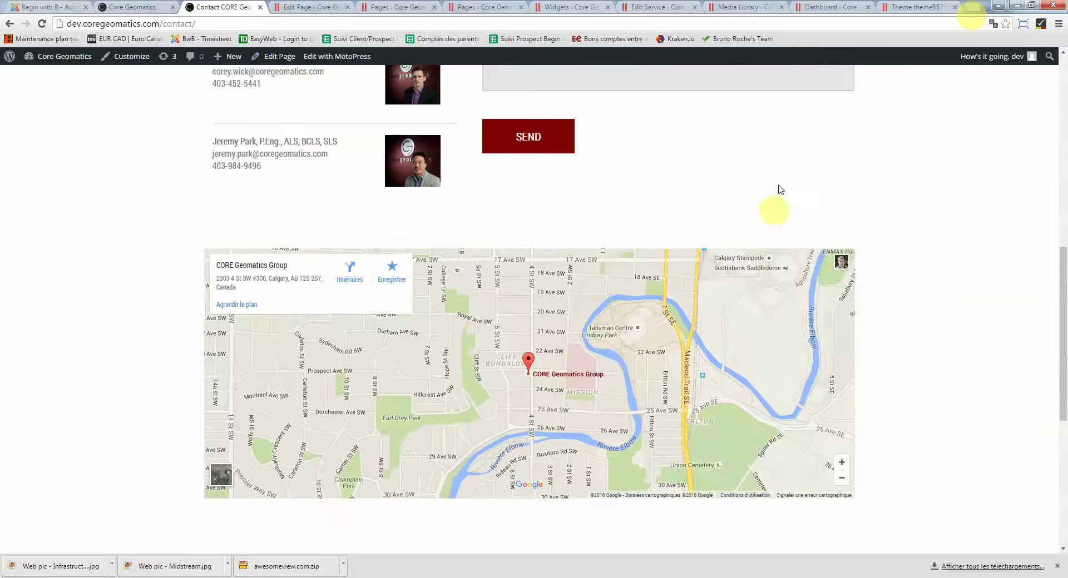
scroll(929, 303, up, 5)
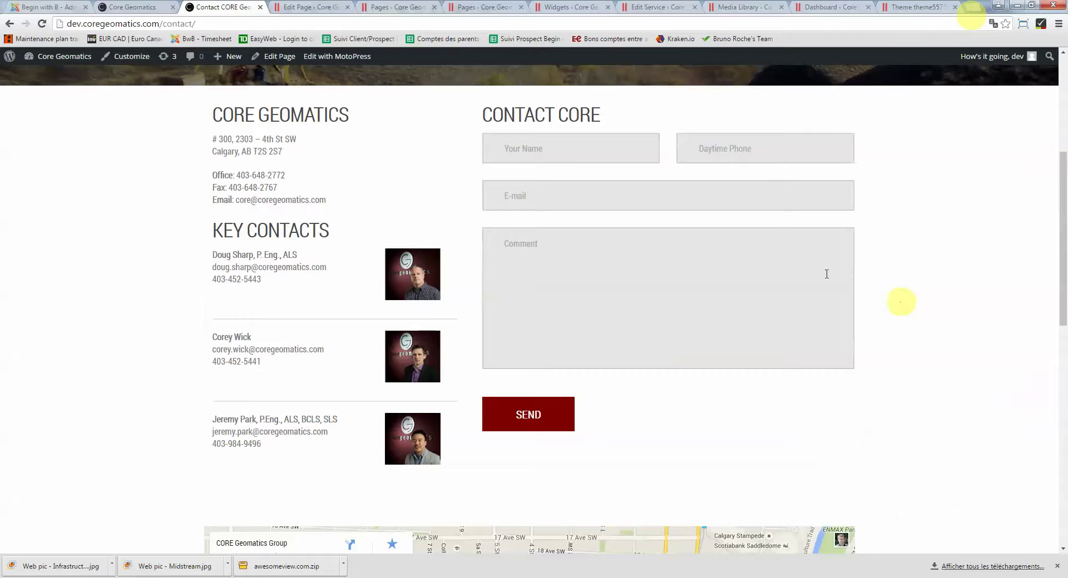
click(757, 151)
click(633, 195)
click(591, 273)
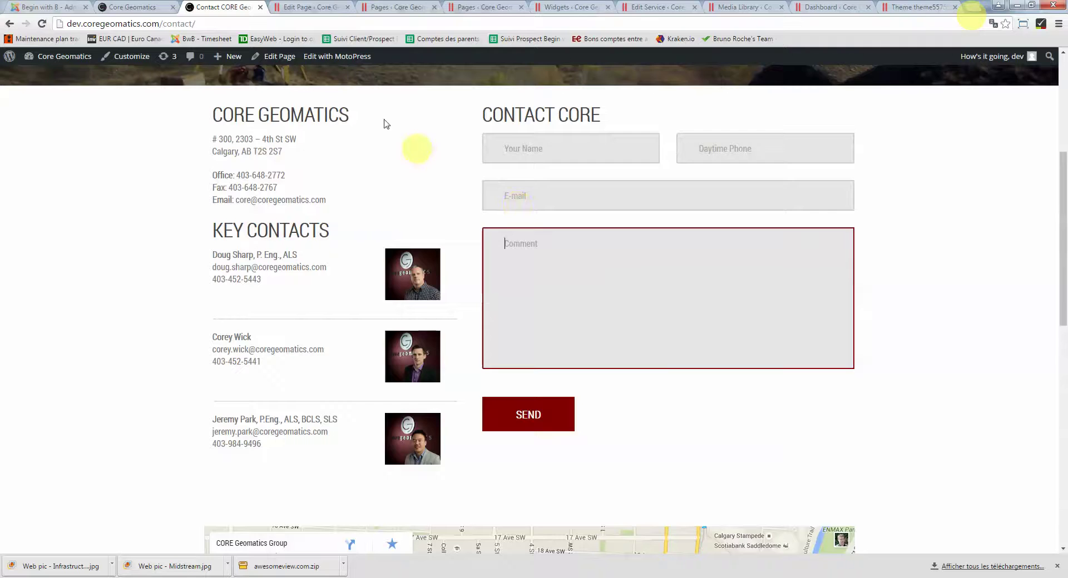
click(293, 5)
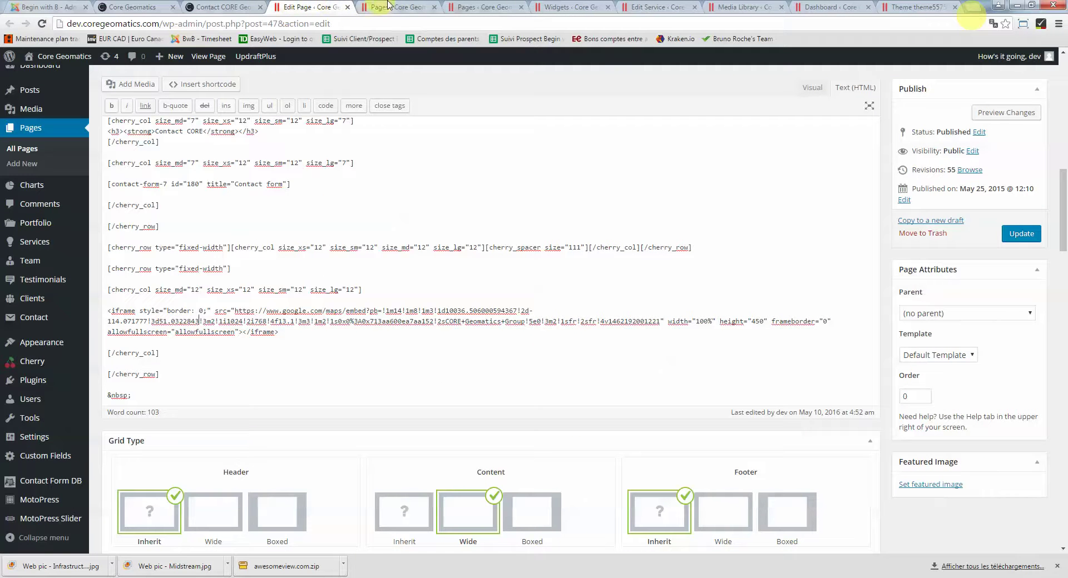
scroll(296, 261, up, 1)
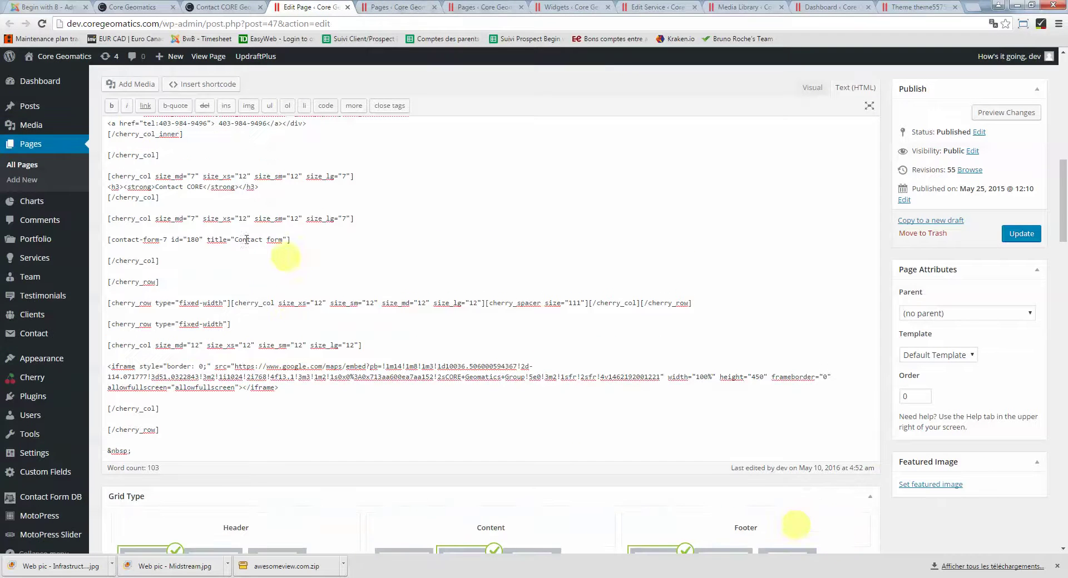
drag(110, 240, 293, 240)
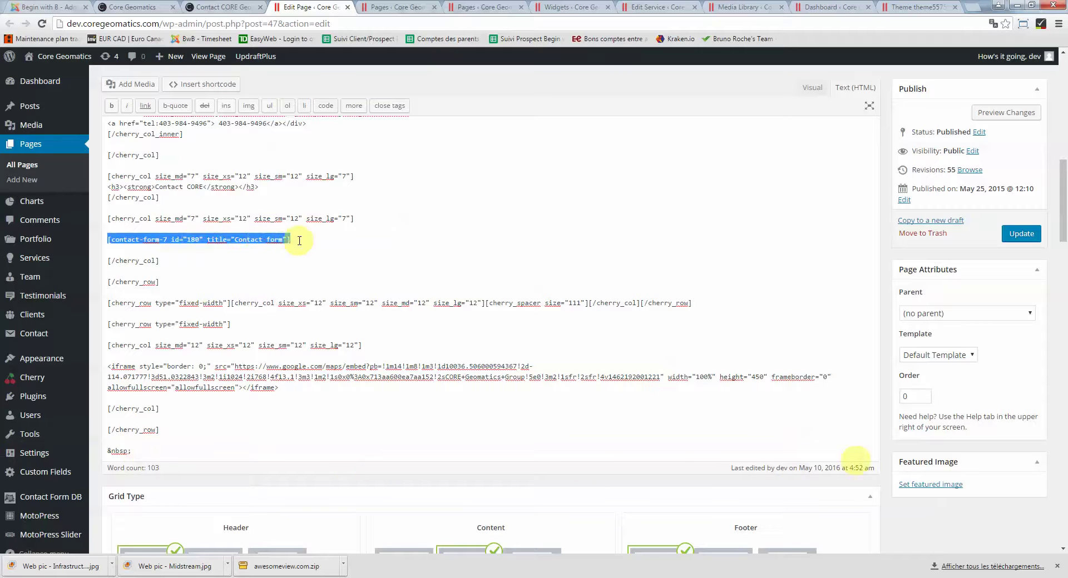
click(200, 240)
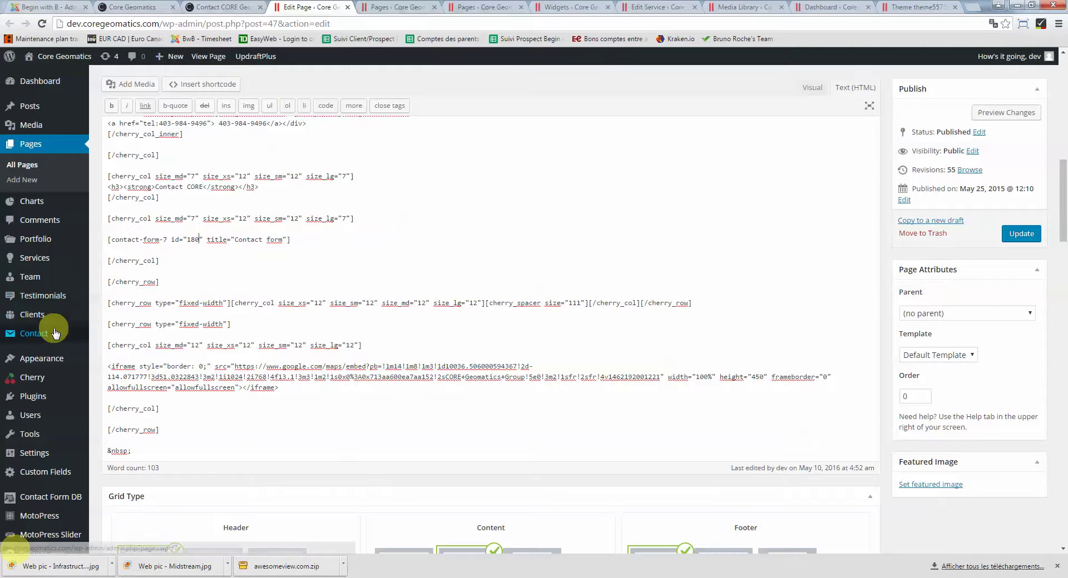
Edit 'Contact form' (id 180) and inspect the recipient address on its Mail tab
mouse_move(55, 333)
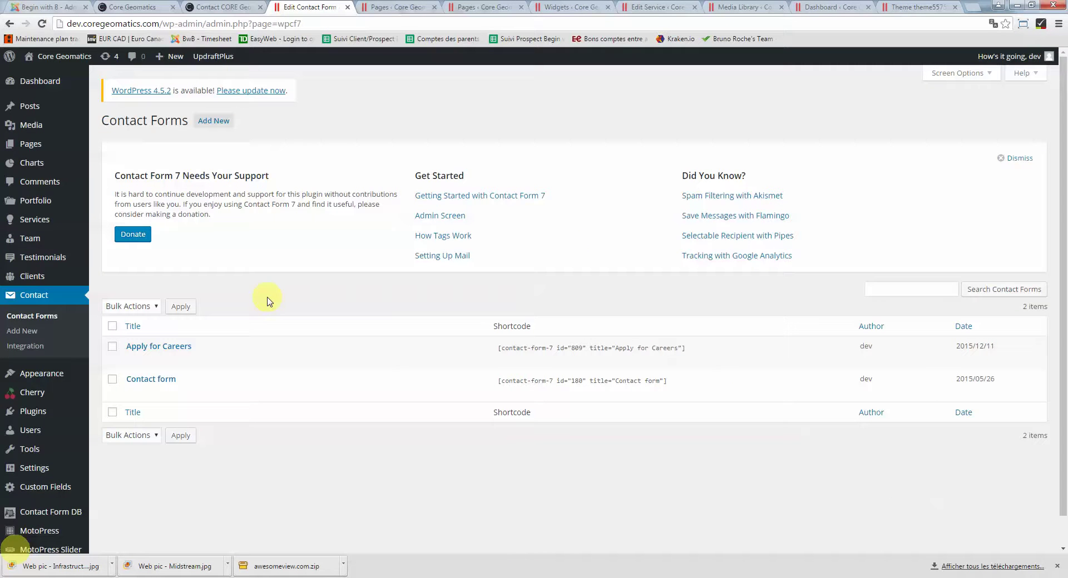
mouse_move(139, 381)
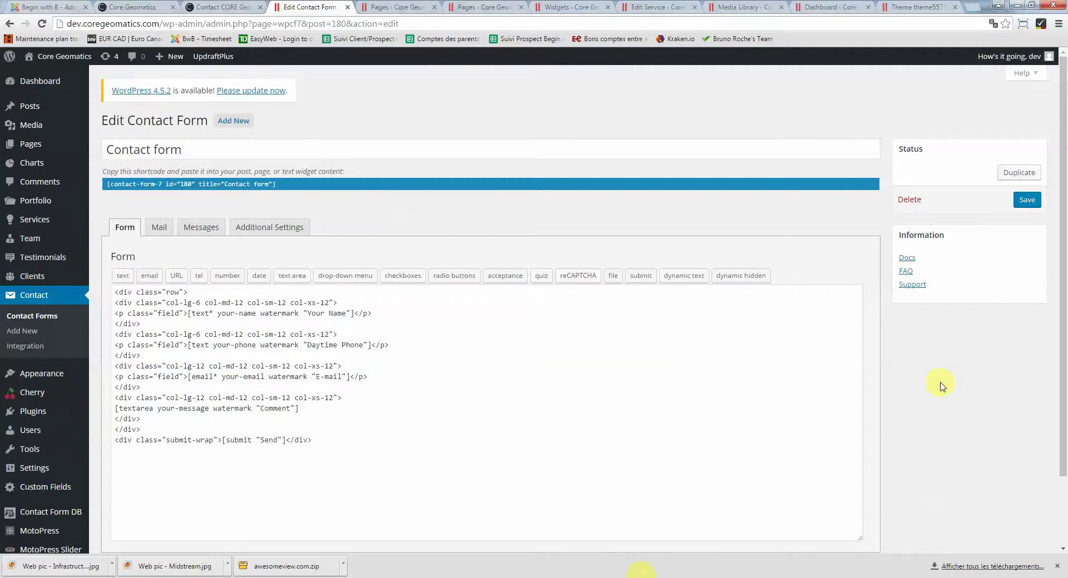
scroll(942, 384, down, 3)
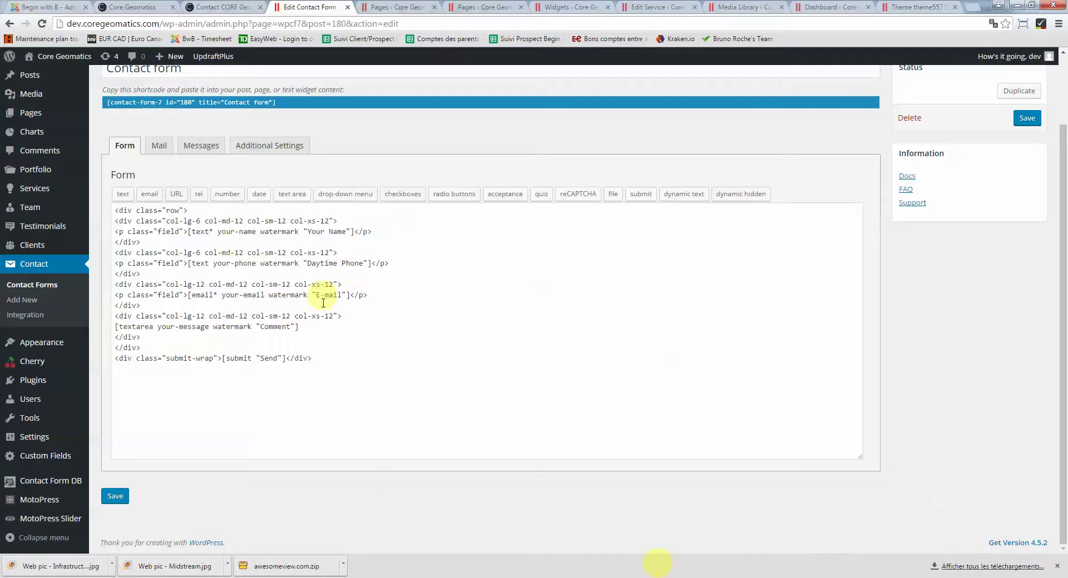
click(160, 146)
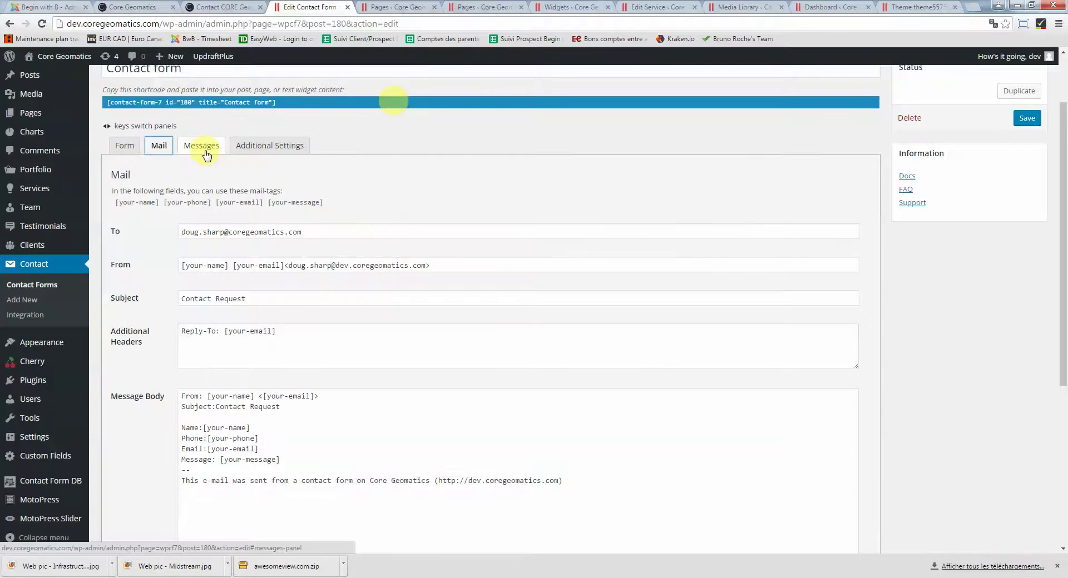
click(205, 232)
drag(317, 232, 182, 234)
click(301, 232)
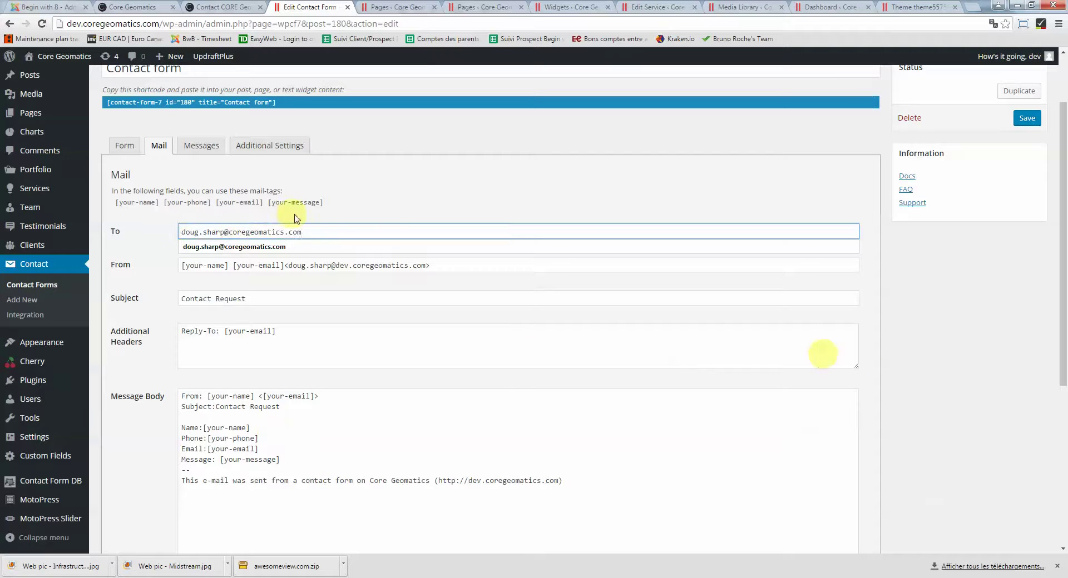
Review the form's Additional Settings and Messages, then return to its field template
click(255, 147)
click(198, 228)
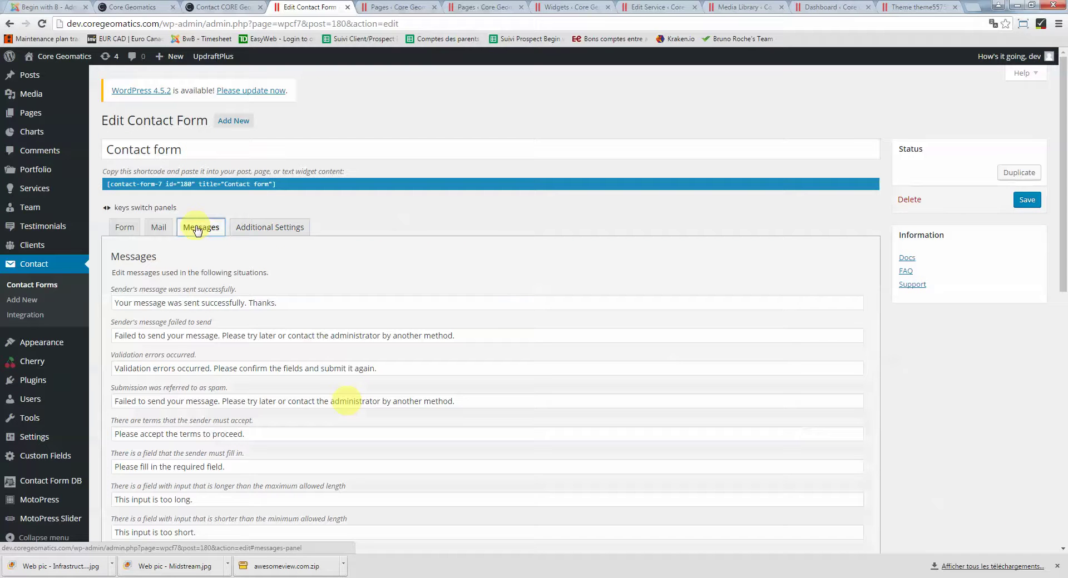
click(125, 228)
scroll(126, 233, down, 1)
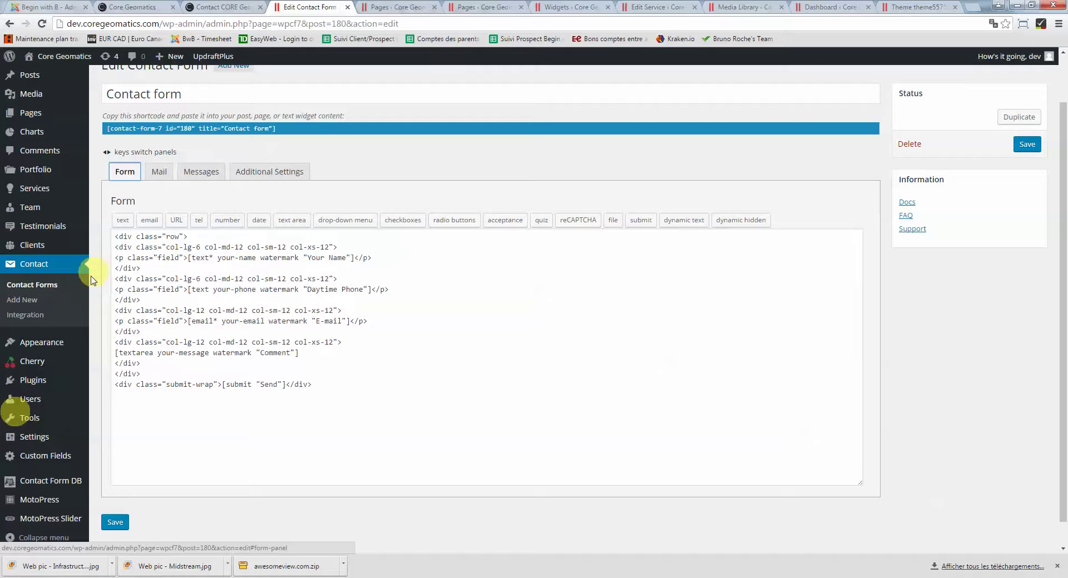
In Contact Form DB, show the 6 stored Apply for Careers submissions with their résumé files
click(61, 482)
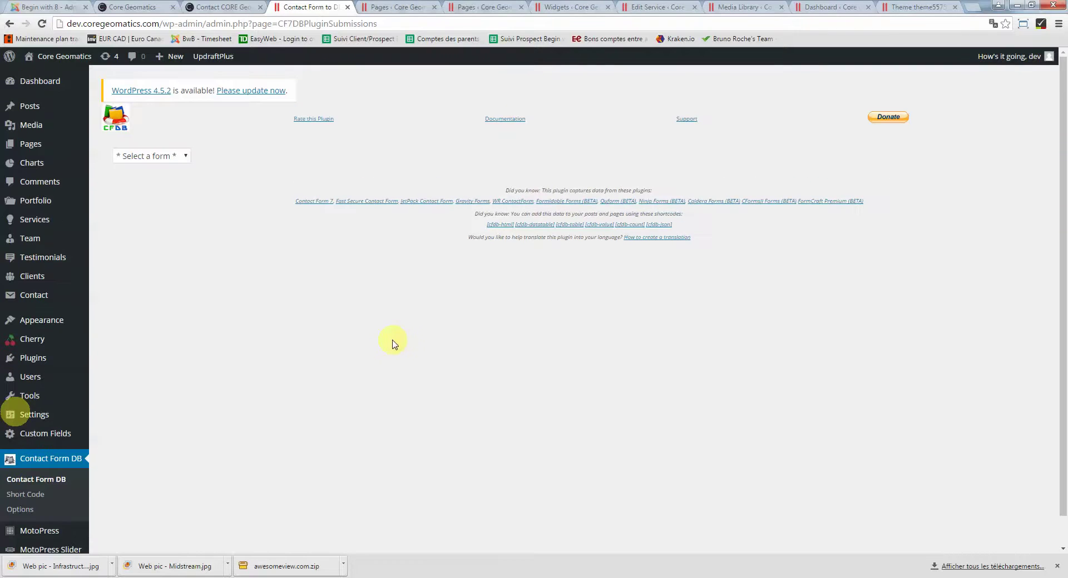
click(179, 156)
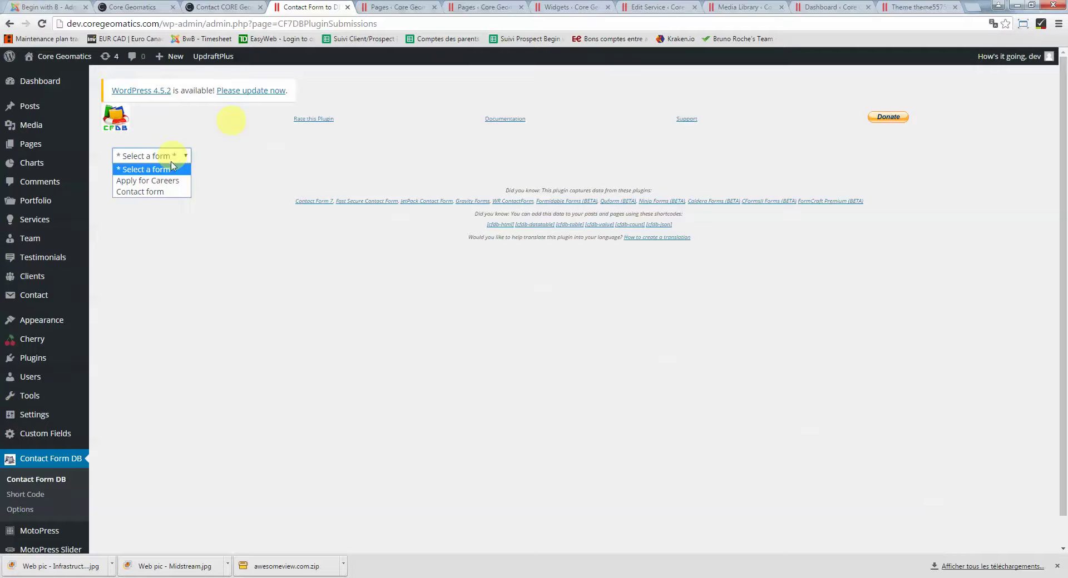
click(171, 178)
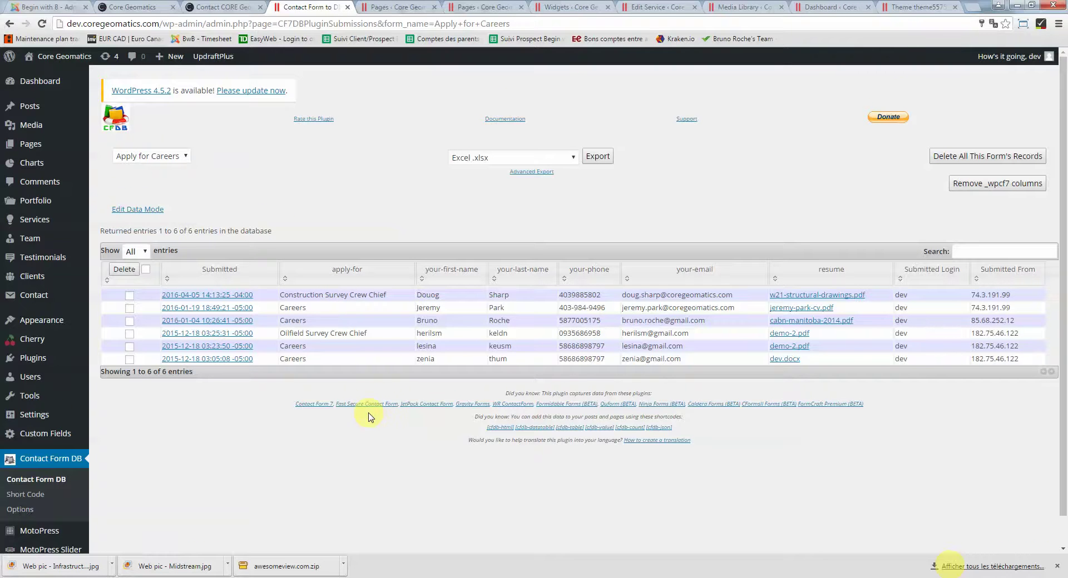
scroll(369, 418, down, 1)
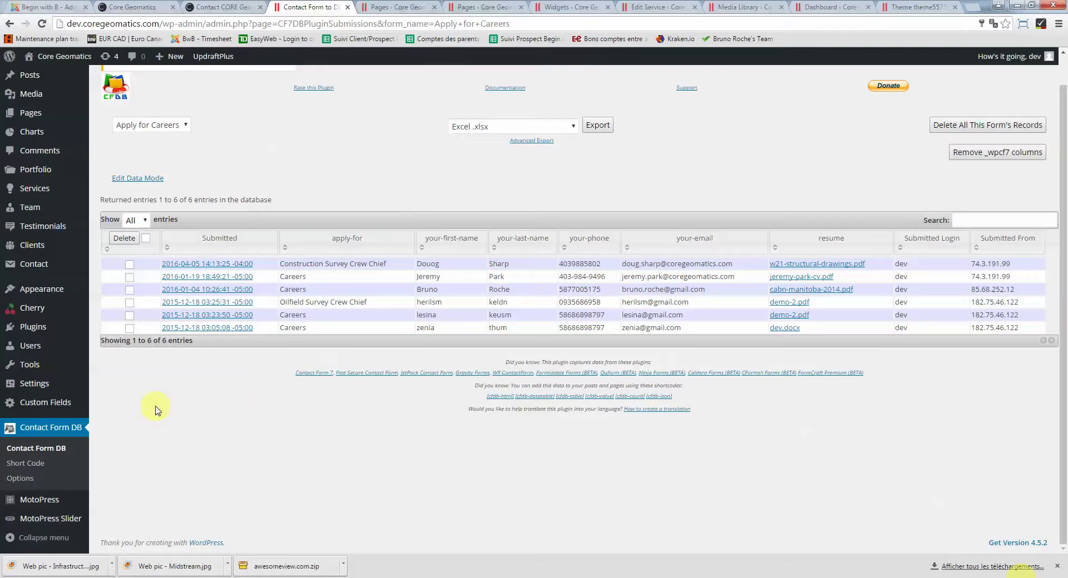
scroll(155, 410, up, 1)
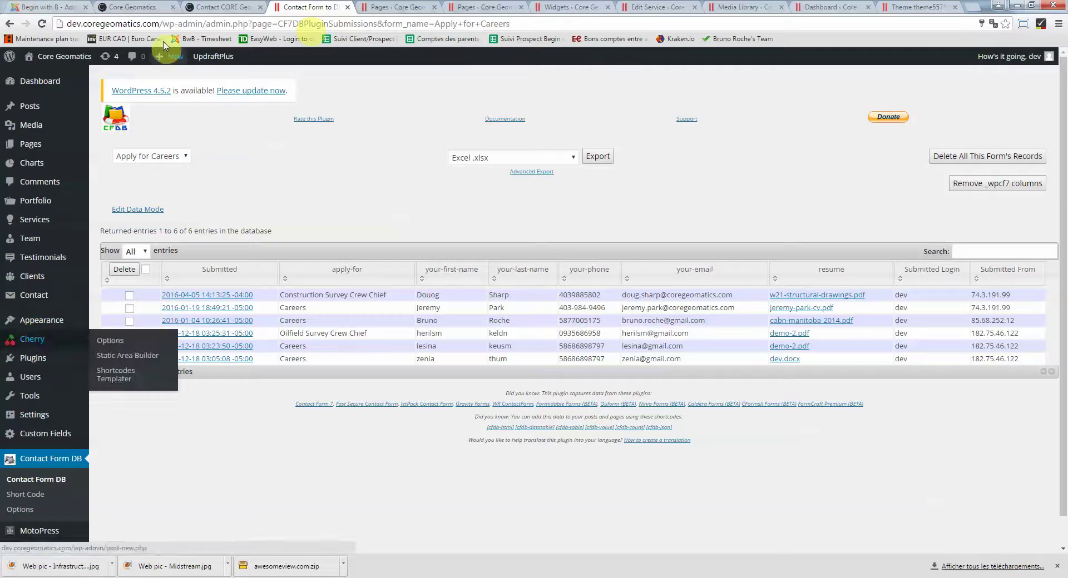
mouse_move(43, 343)
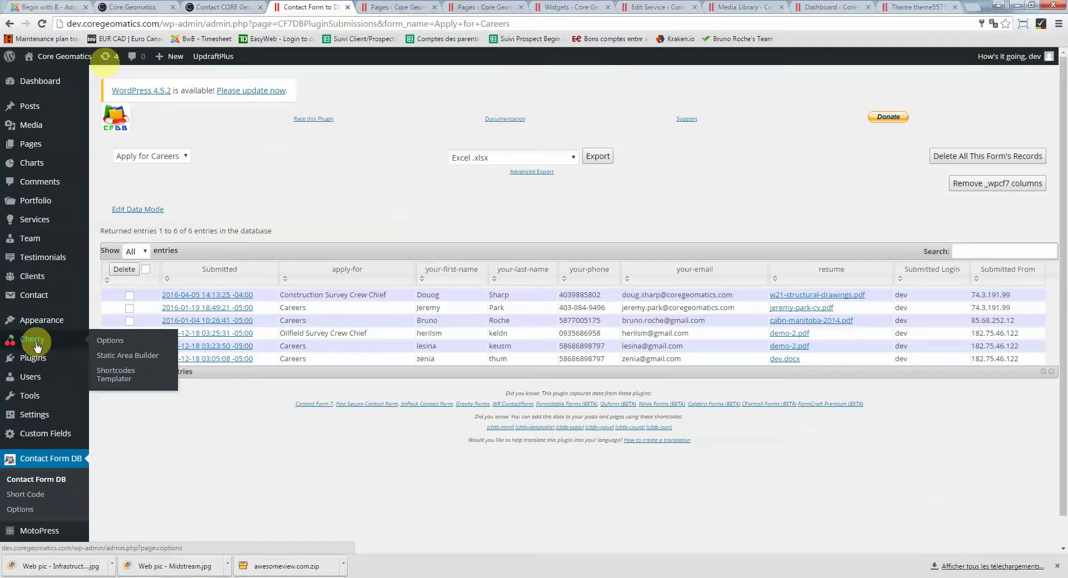
Open Cherry > Options for theme55759, scroll its General settings, then return to the Contact tab
right_click(117, 349)
click(117, 349)
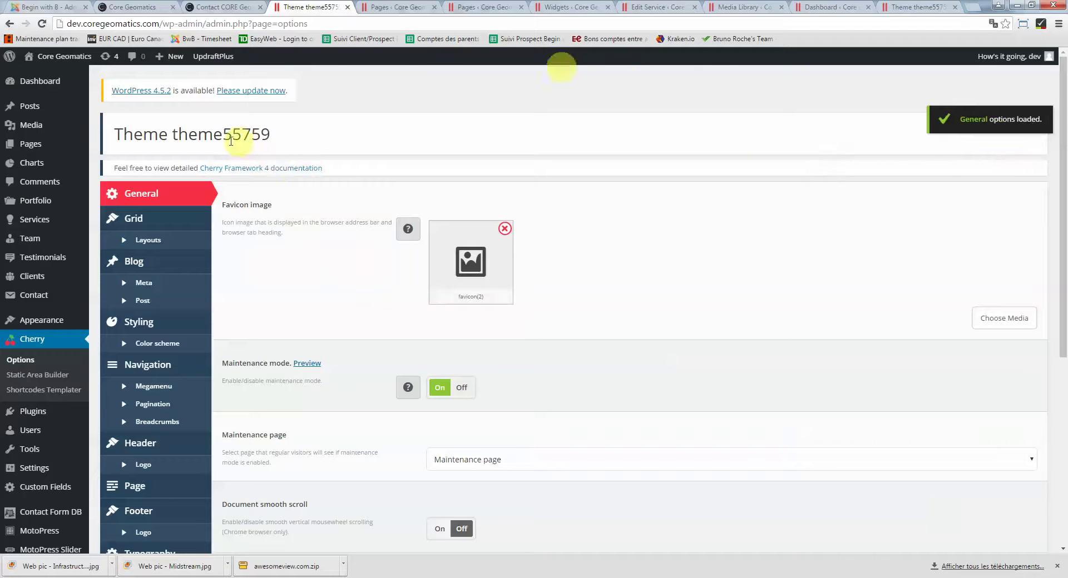
drag(172, 136, 269, 138)
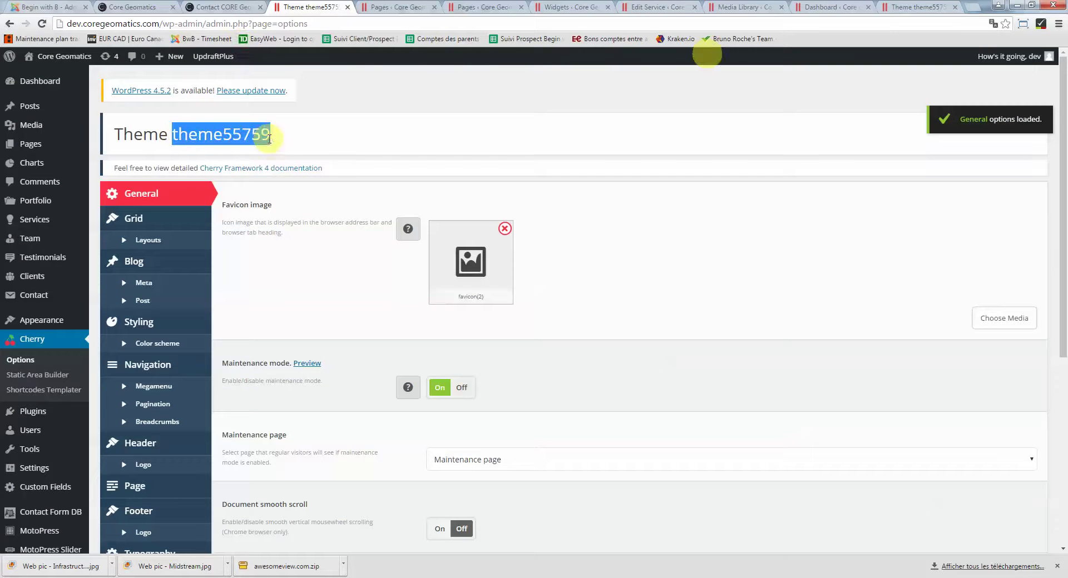
scroll(270, 143, down, 5)
scroll(273, 146, up, 5)
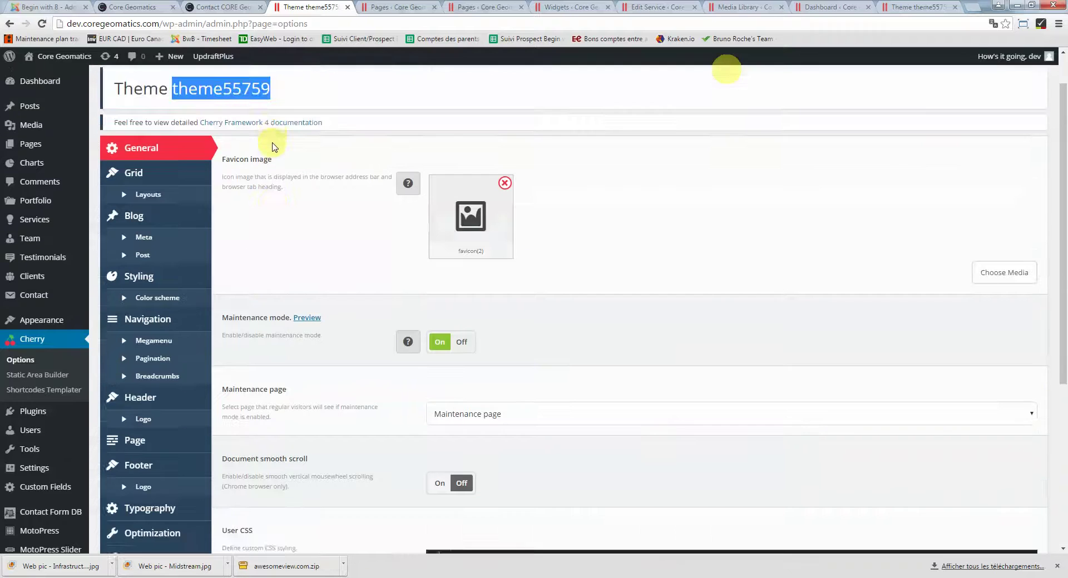
scroll(186, 293, down, 4)
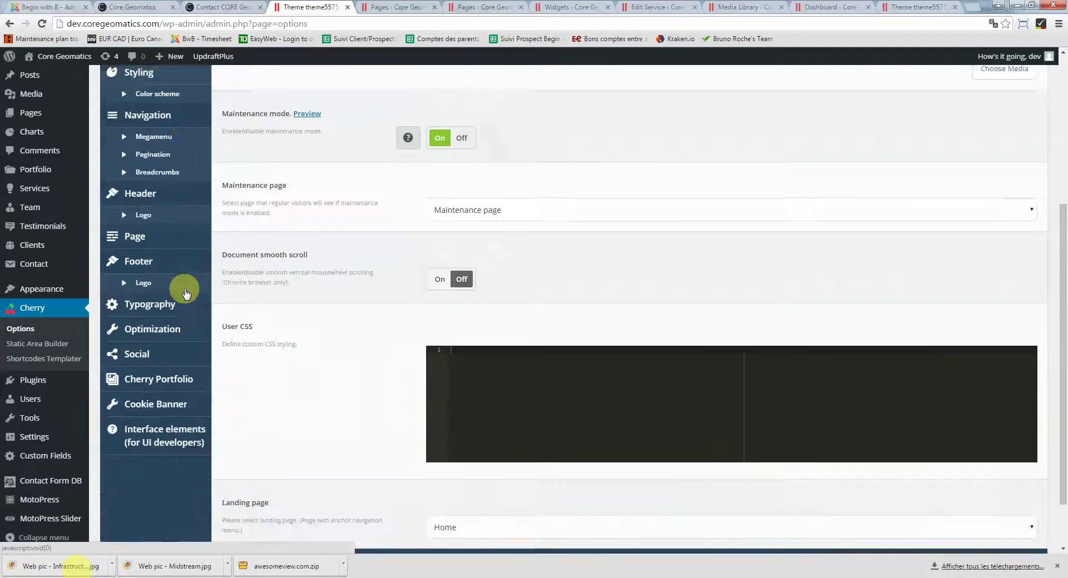
scroll(167, 289, up, 4)
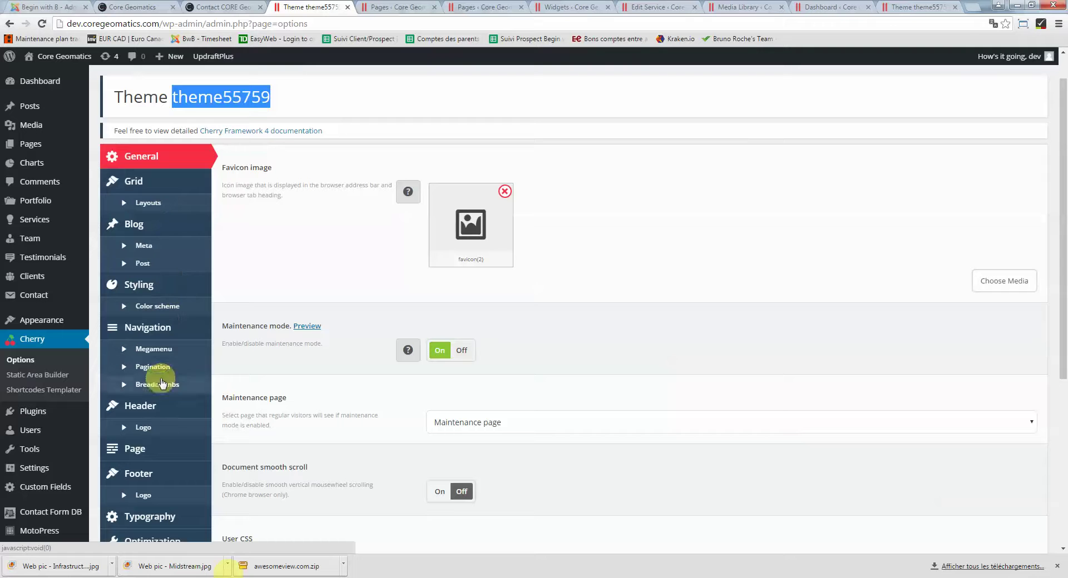
click(212, 6)
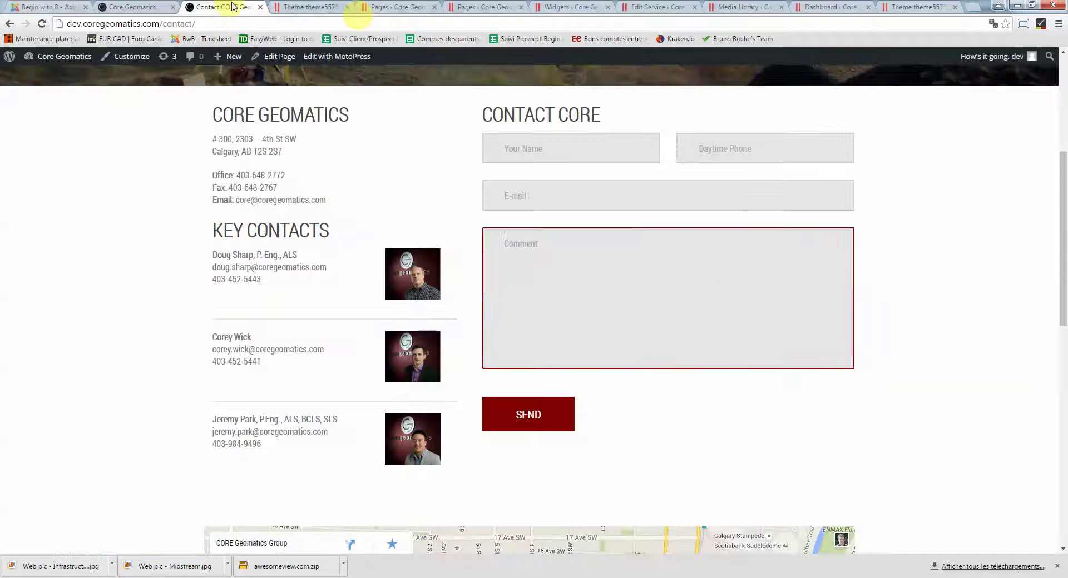
Scroll through the live Contact page and its Contact Core form
click(1010, 341)
scroll(1004, 360, up, 5)
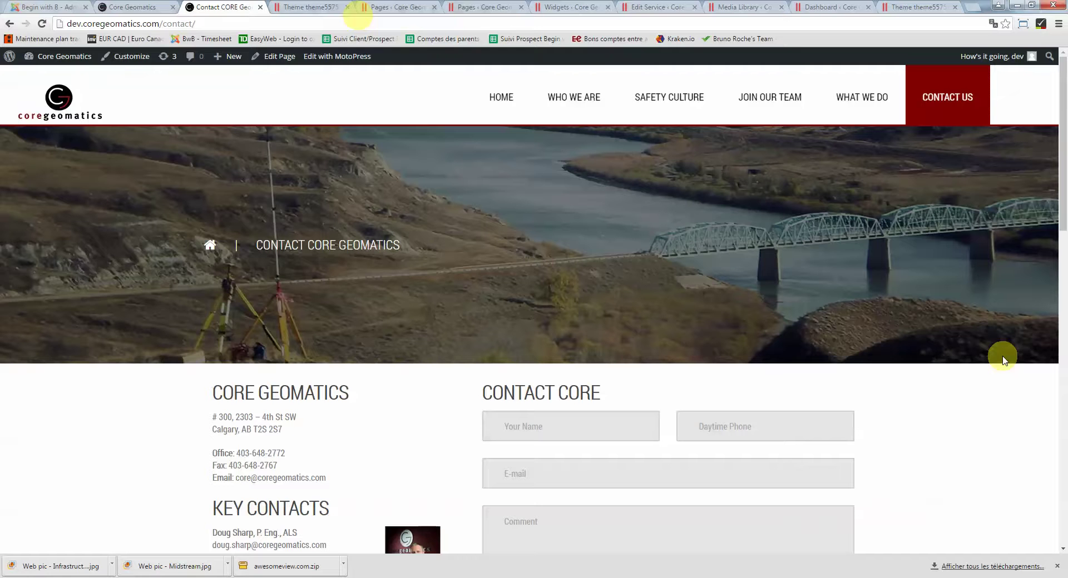
scroll(975, 448, down, 10)
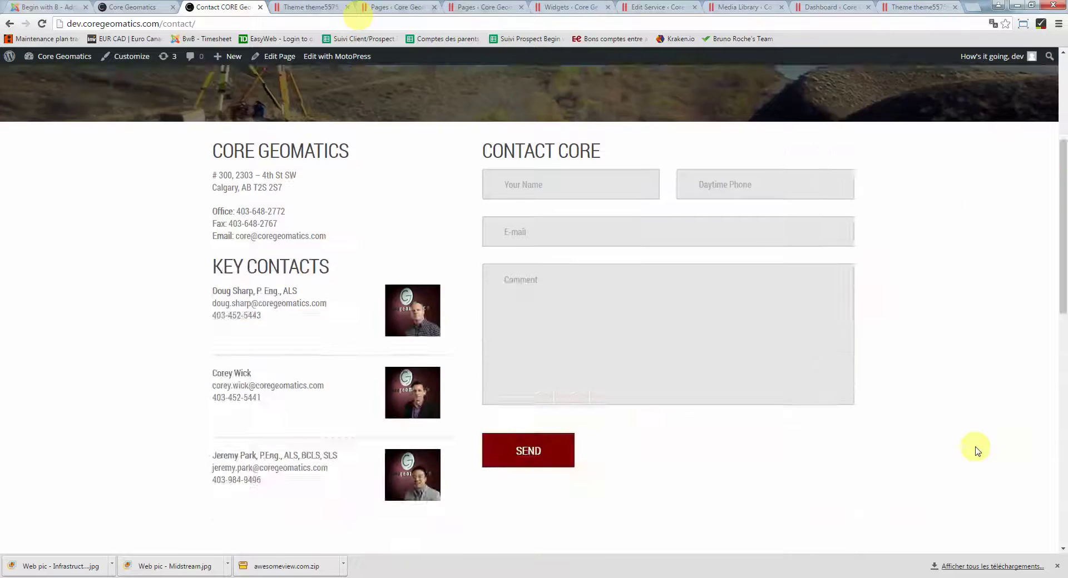
scroll(977, 449, down, 5)
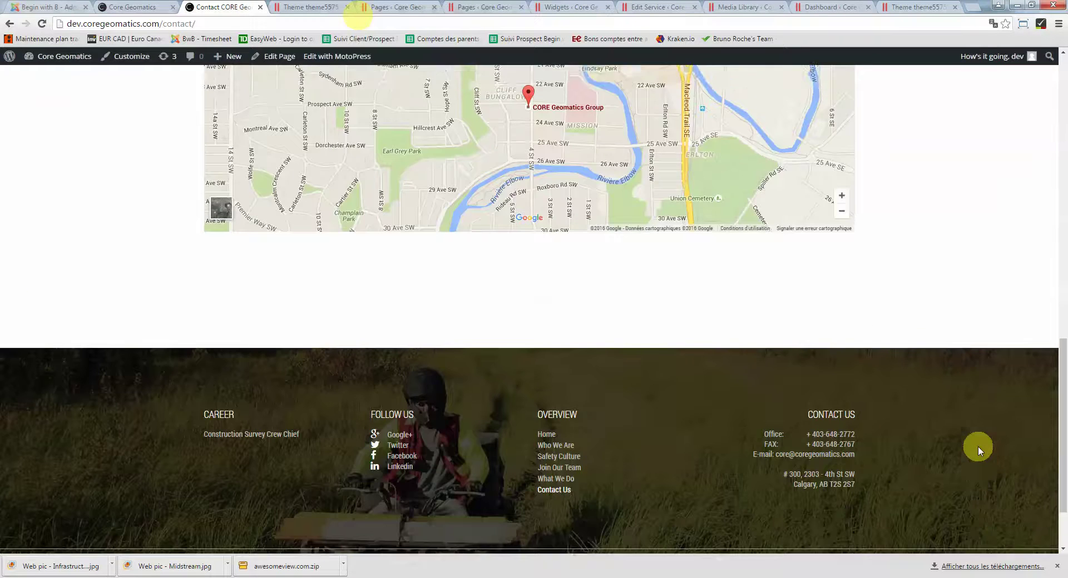
scroll(979, 450, up, 9)
scroll(978, 449, up, 6)
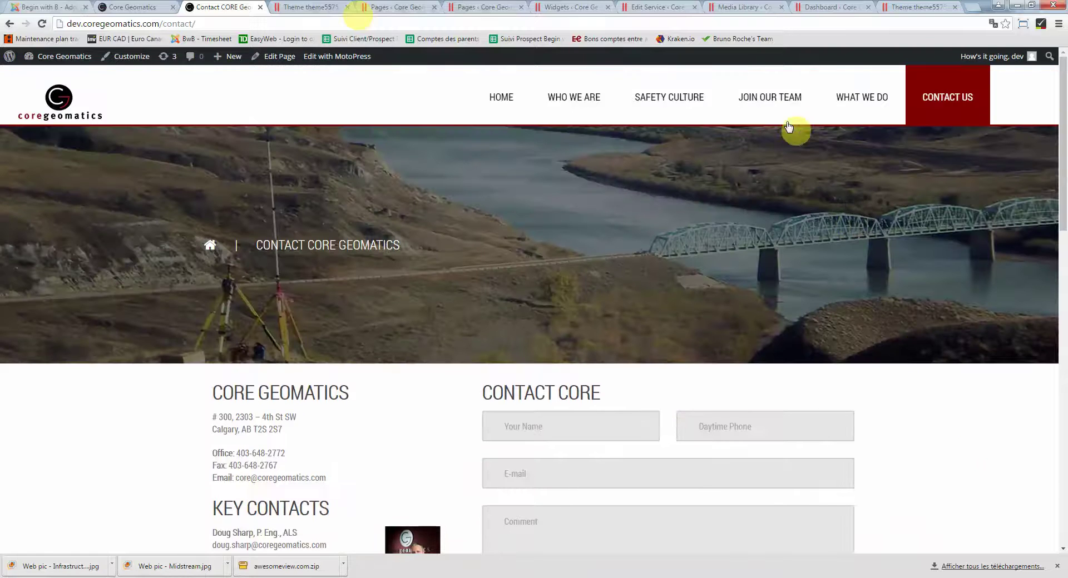
Browse Join Our Team, then Who We Are, and open its page editor in a new tab
click(772, 98)
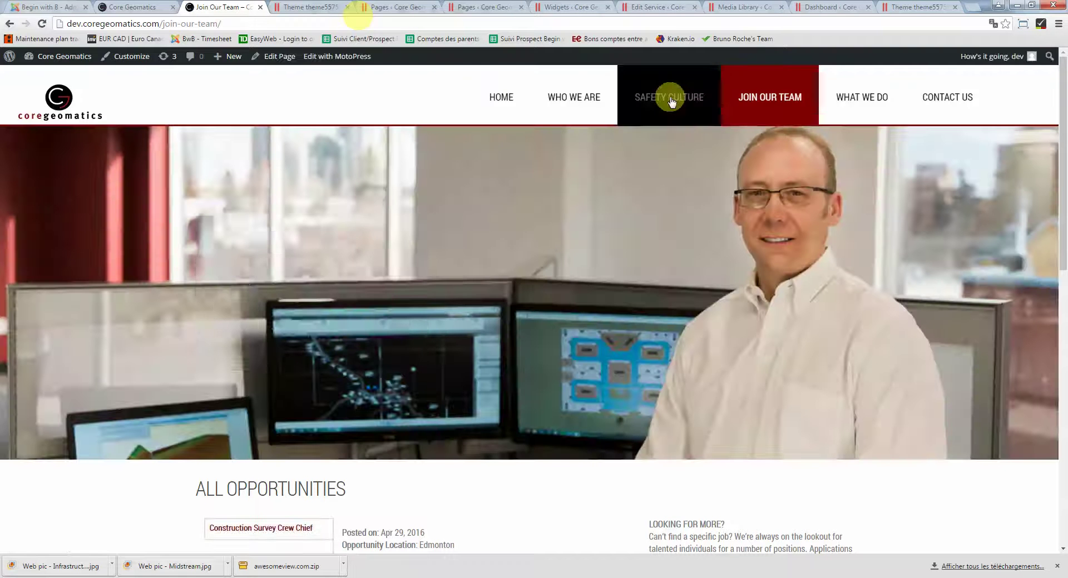
click(590, 98)
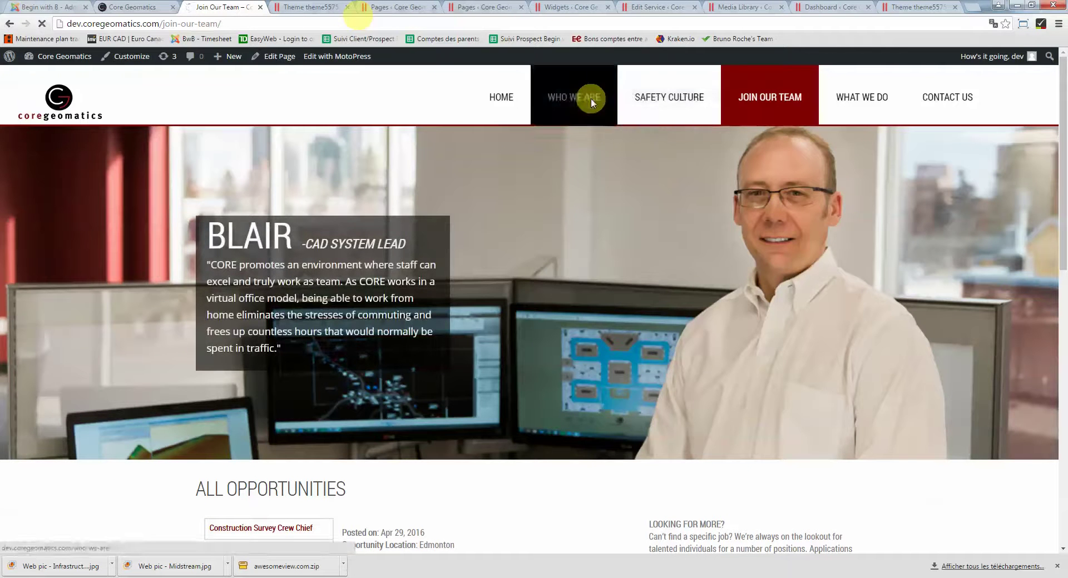
scroll(975, 489, down, 5)
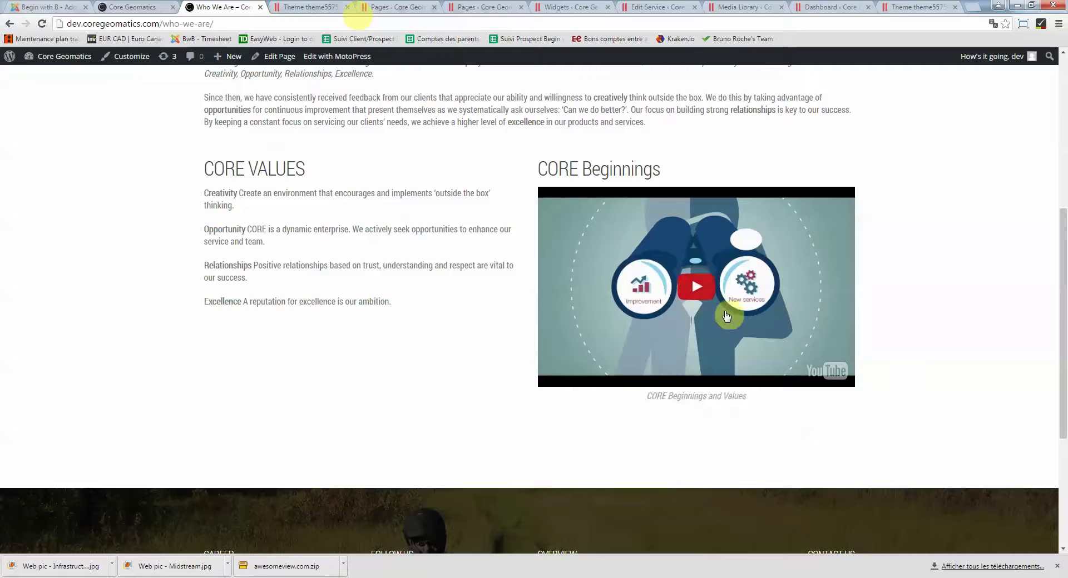
scroll(939, 278, up, 5)
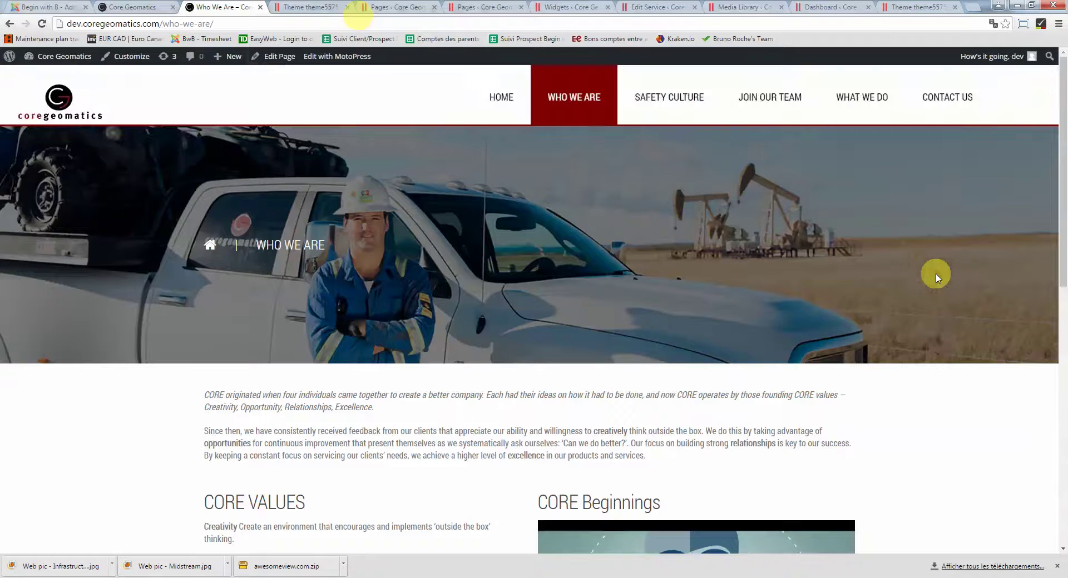
right_click(272, 56)
click(286, 63)
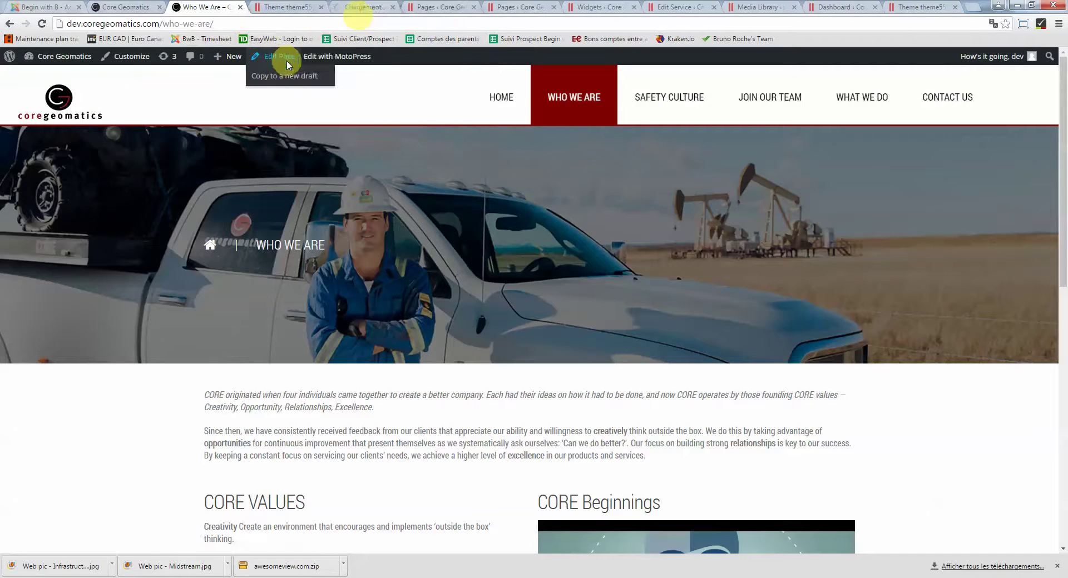
In the page editor's code, select the YouTube link in the CORE Beginnings cherry_video_preview shortcode
click(363, 7)
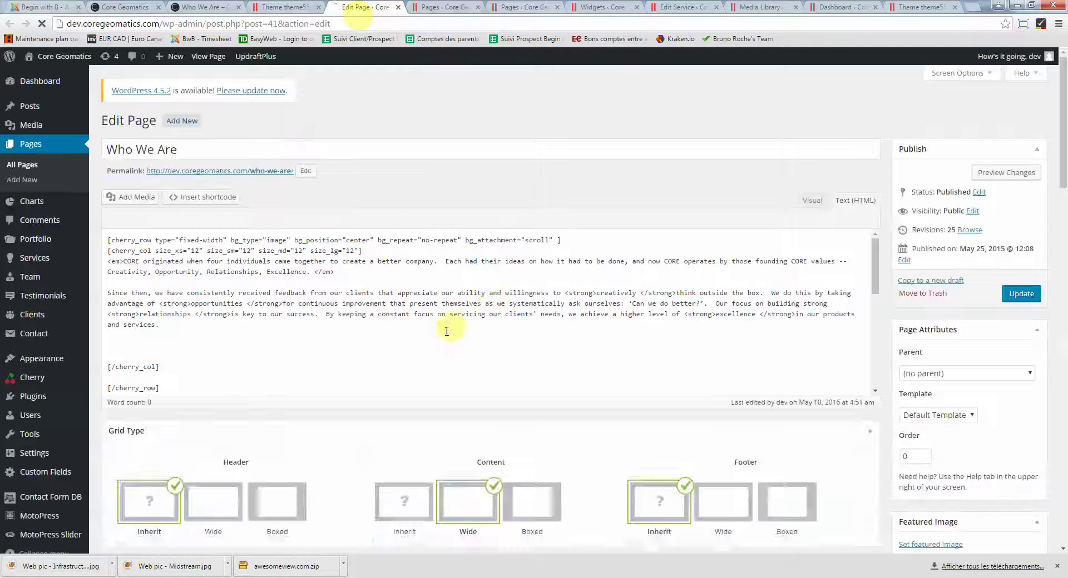
click(328, 332)
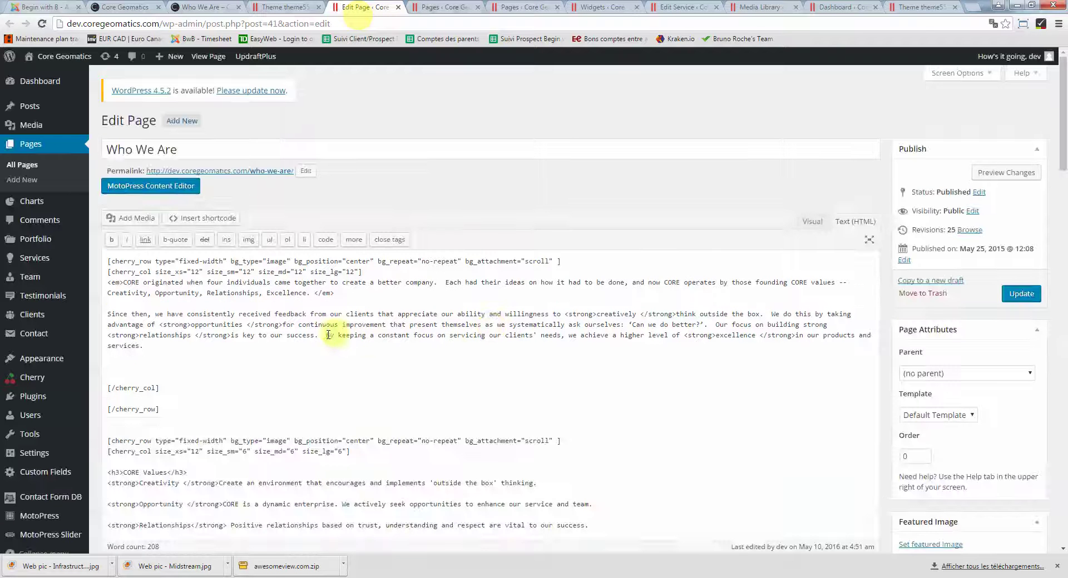
scroll(300, 339, down, 2)
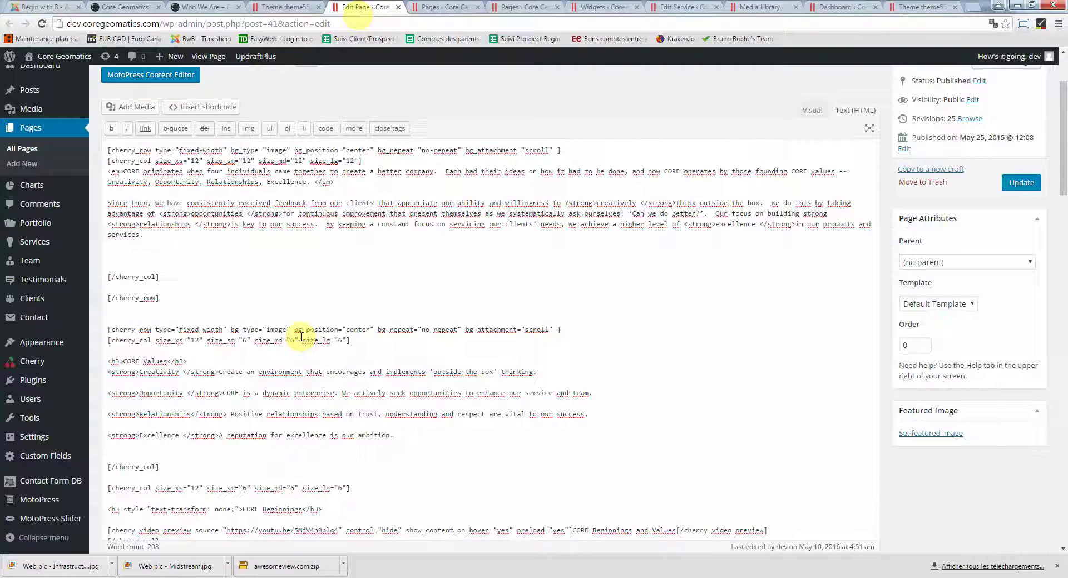
scroll(301, 336, down, 4)
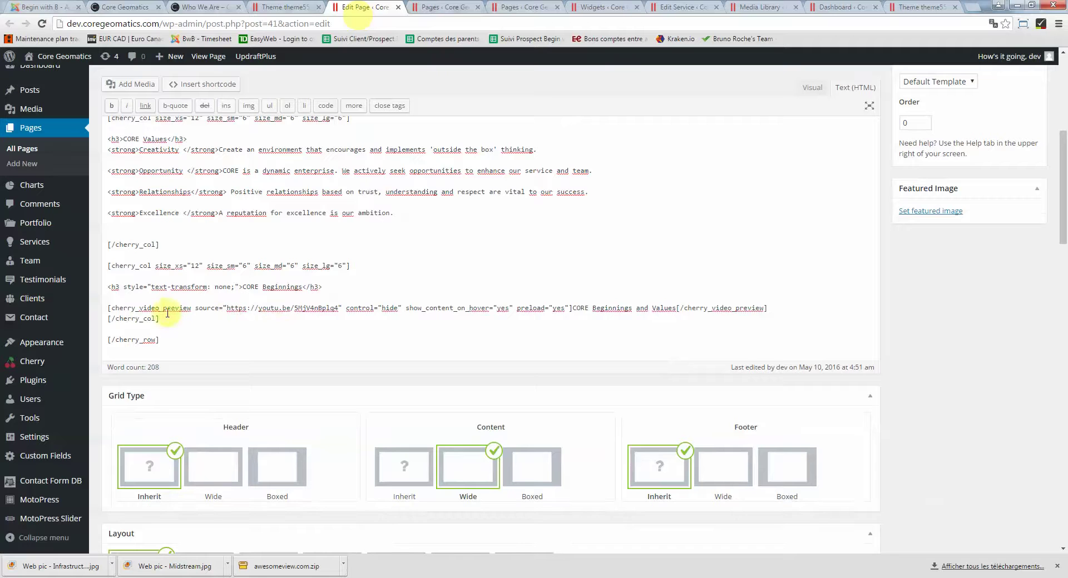
drag(109, 307, 629, 306)
click(409, 308)
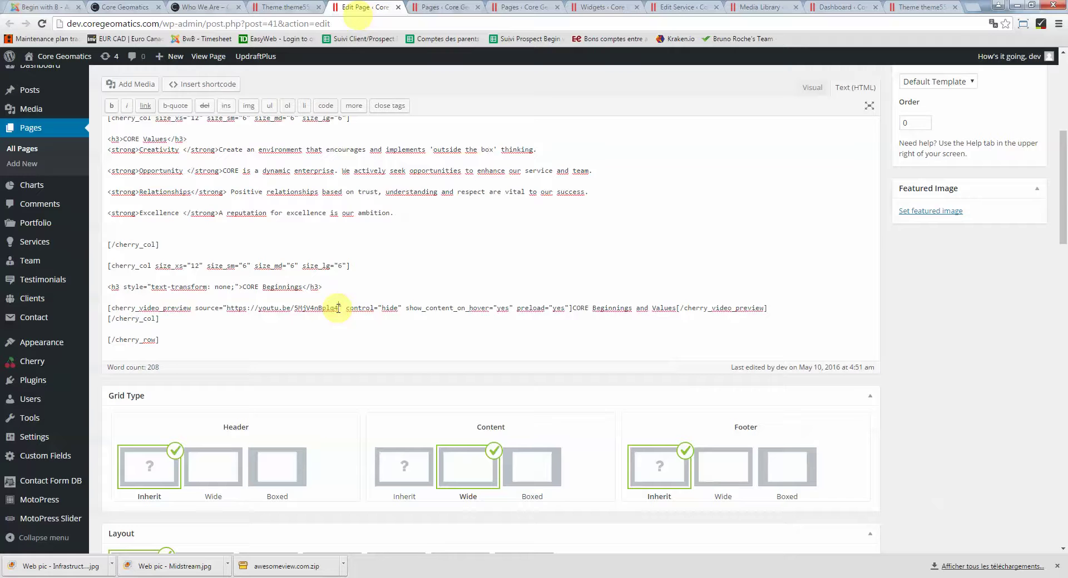
drag(328, 307, 249, 310)
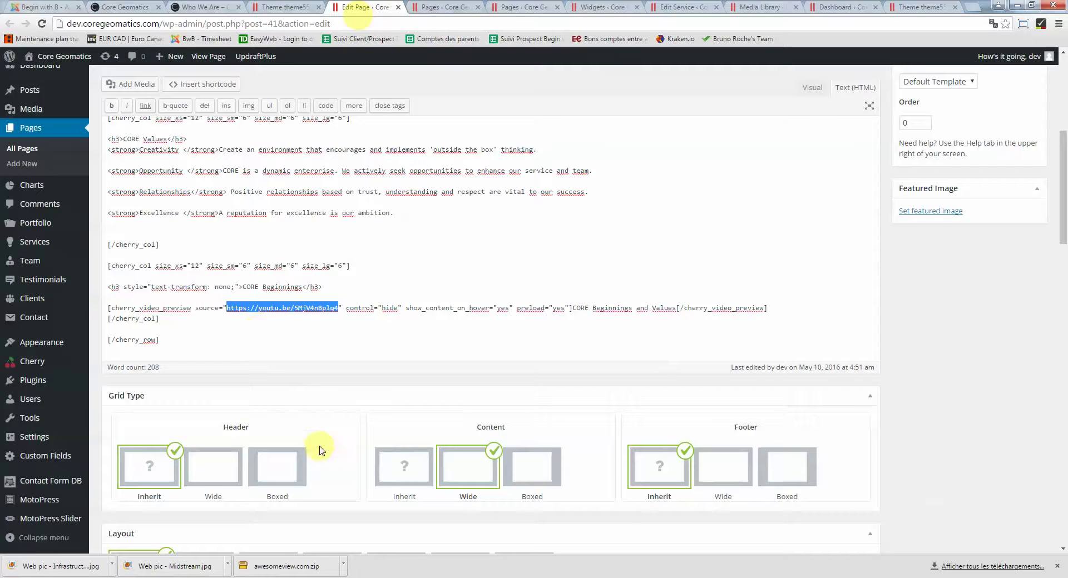
Go back to the live Who We Are page showing the CORE Values and embedded video
click(215, 8)
scroll(550, 262, down, 5)
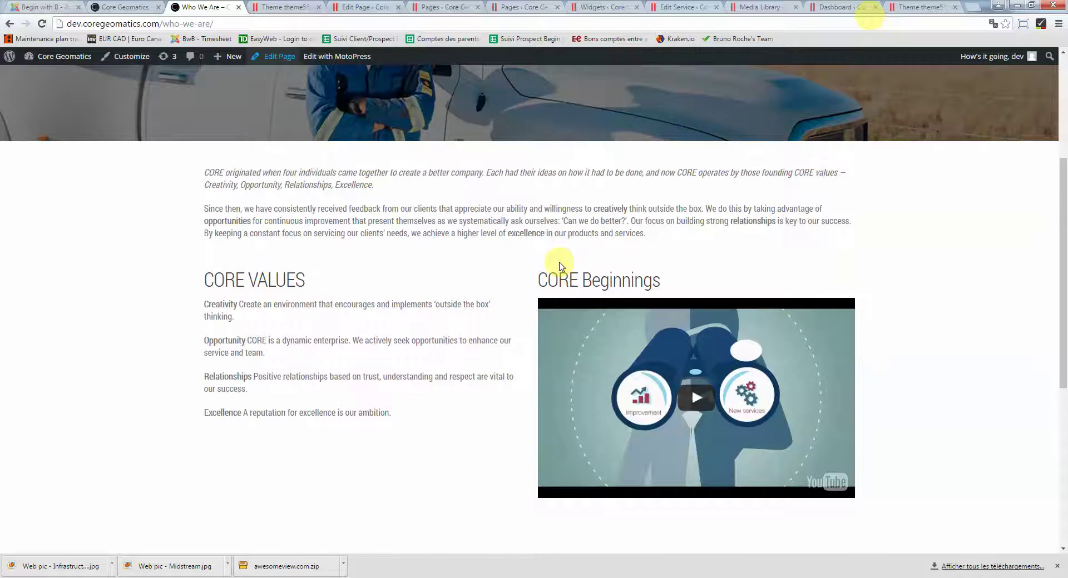
scroll(493, 267, up, 5)
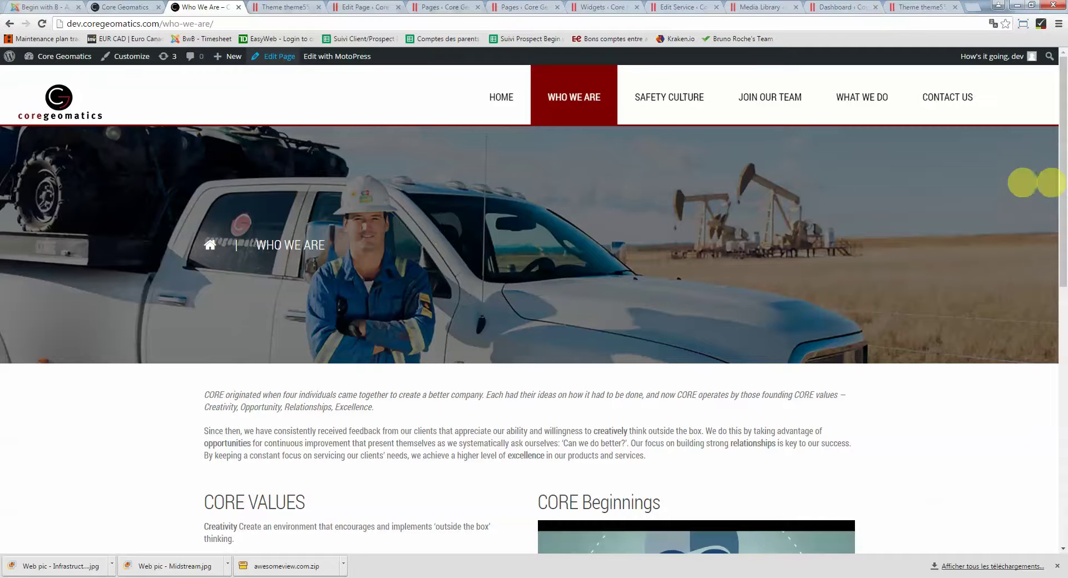